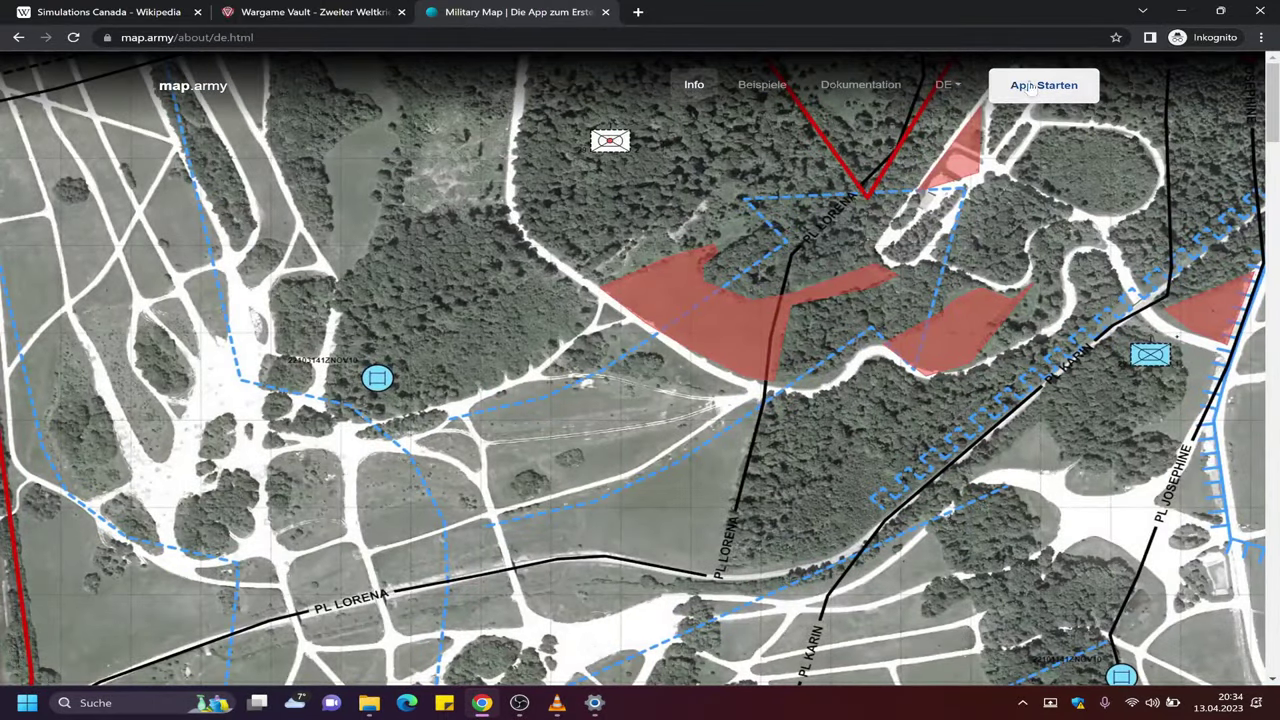
Launch the 'Military Map - Plan your Mission' app from 'App Starten' in a new browser tab
click(1044, 85)
click(598, 12)
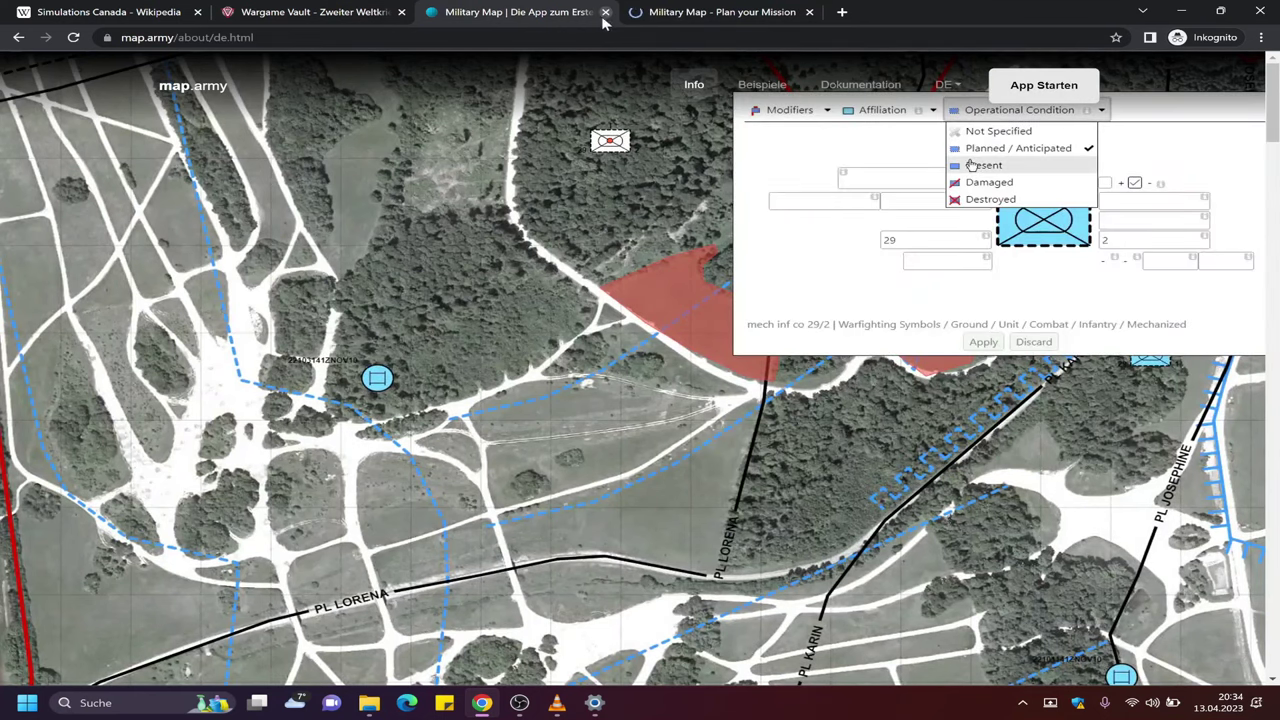
Close the 'Die App' tab, turn down and minimize VLC, and show the Simulations Canada article
click(605, 12)
click(557, 703)
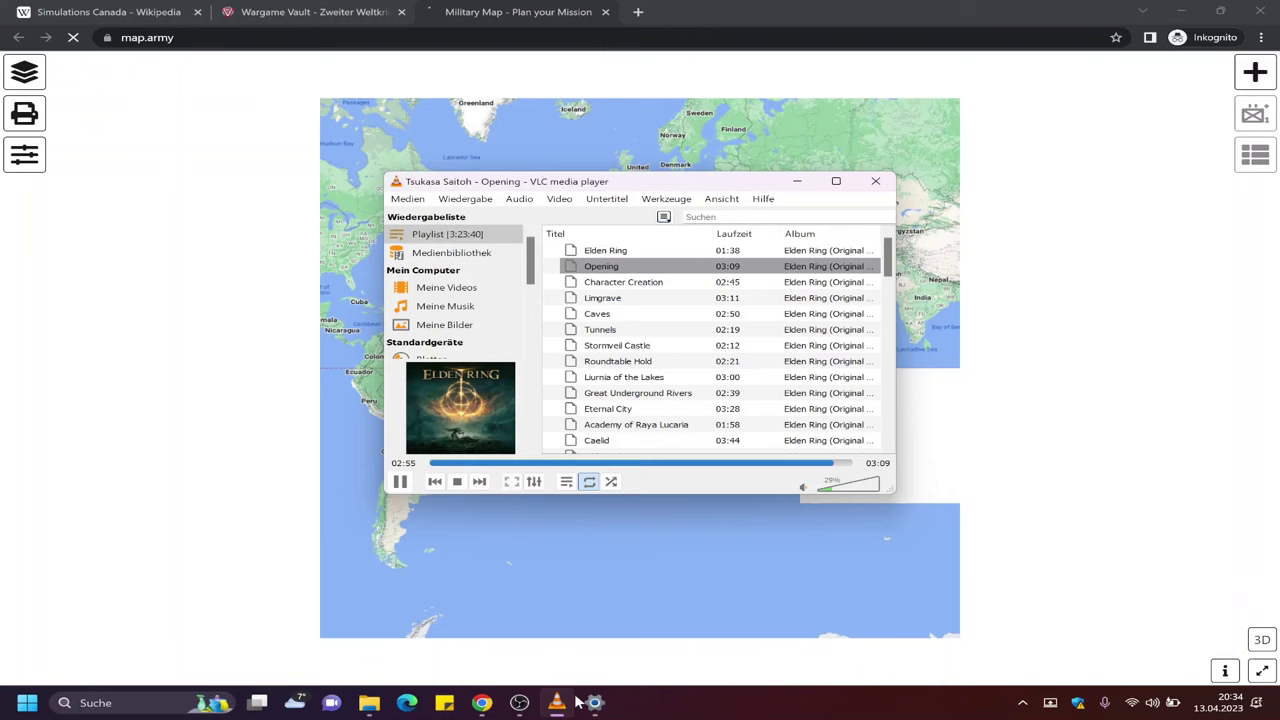
click(829, 491)
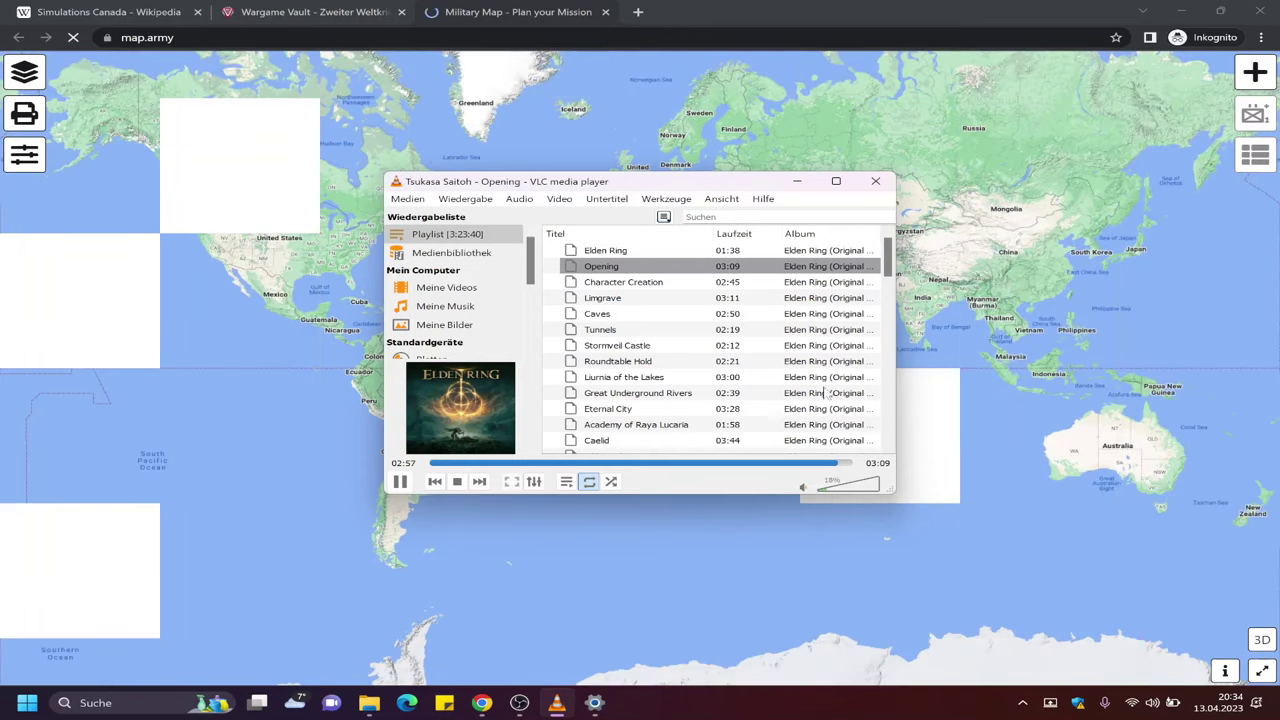
click(797, 181)
click(152, 12)
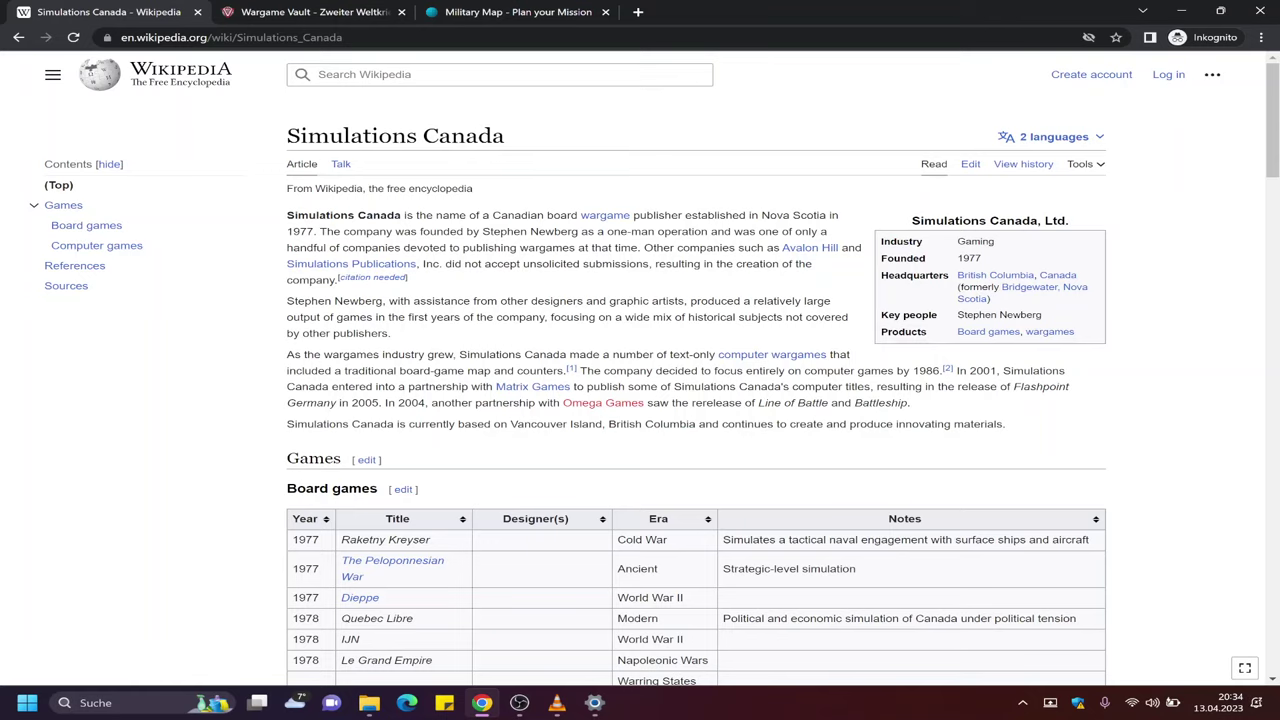
Switch to the File Explorer window holding the battle_tank map JPG
key(alt+Tab)
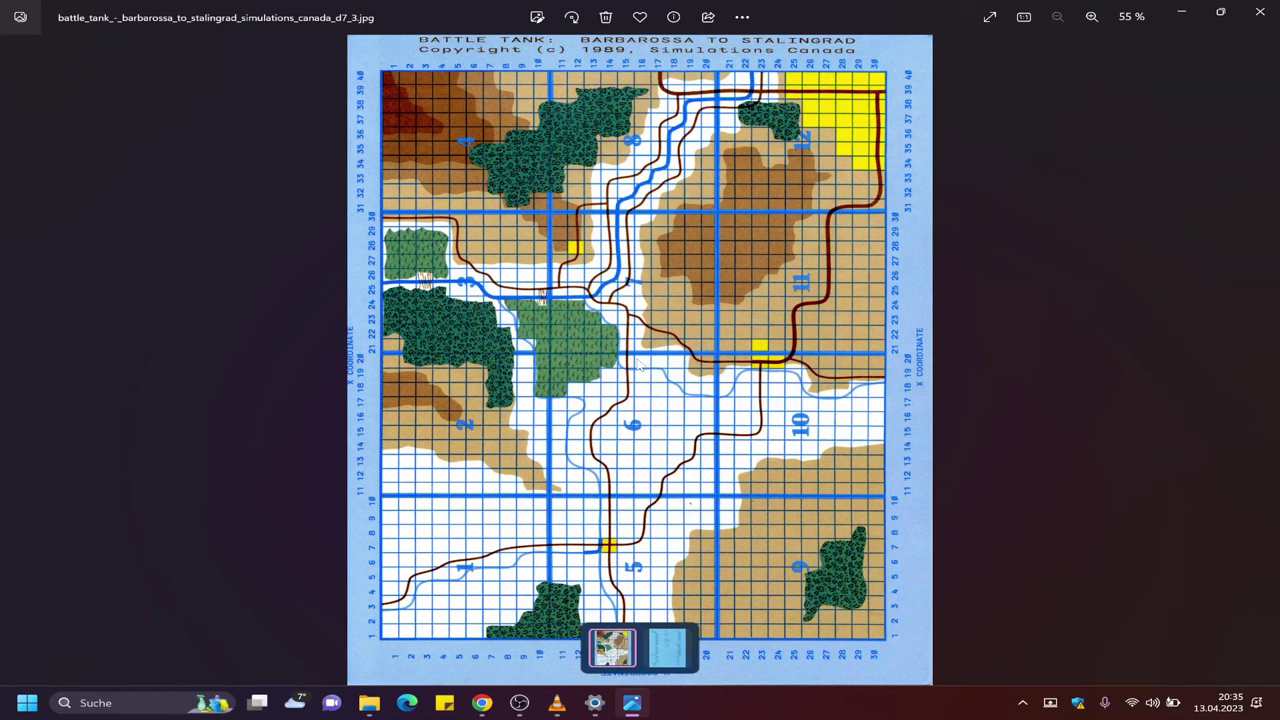
Bring up Wargame Vault's World War II land strategy listings and read the bestseller info cards
click(484, 704)
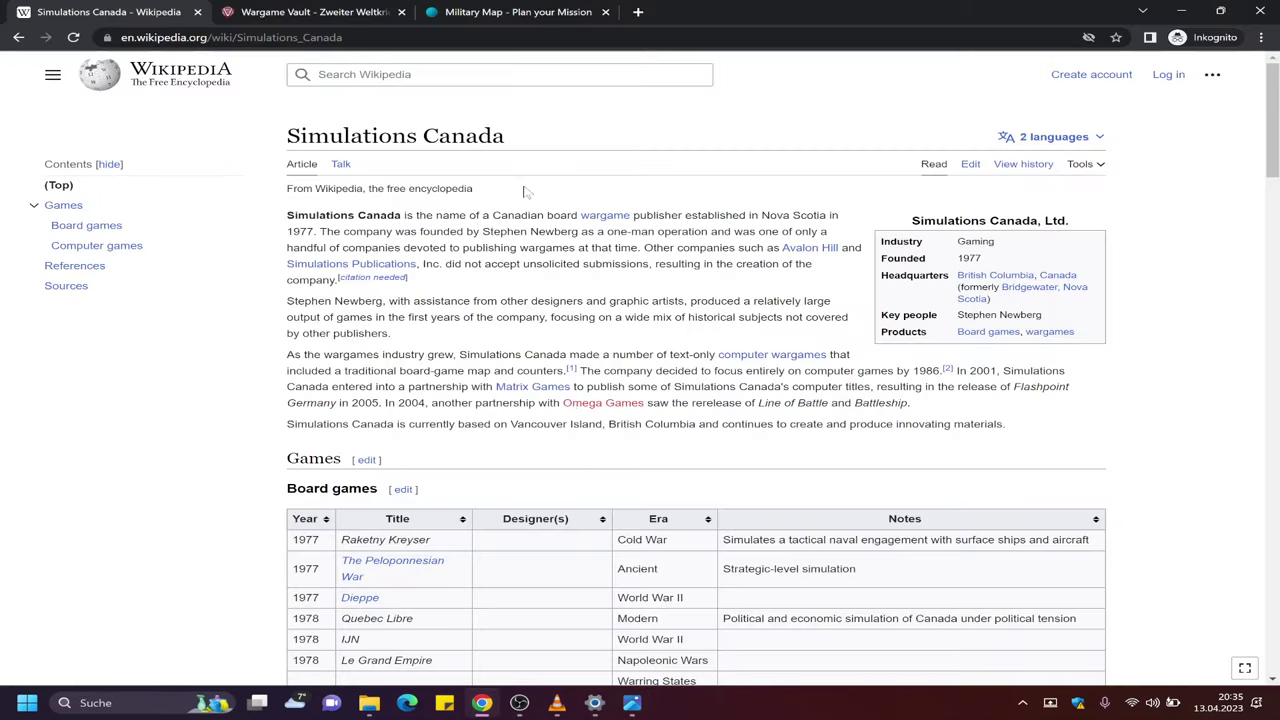
click(340, 14)
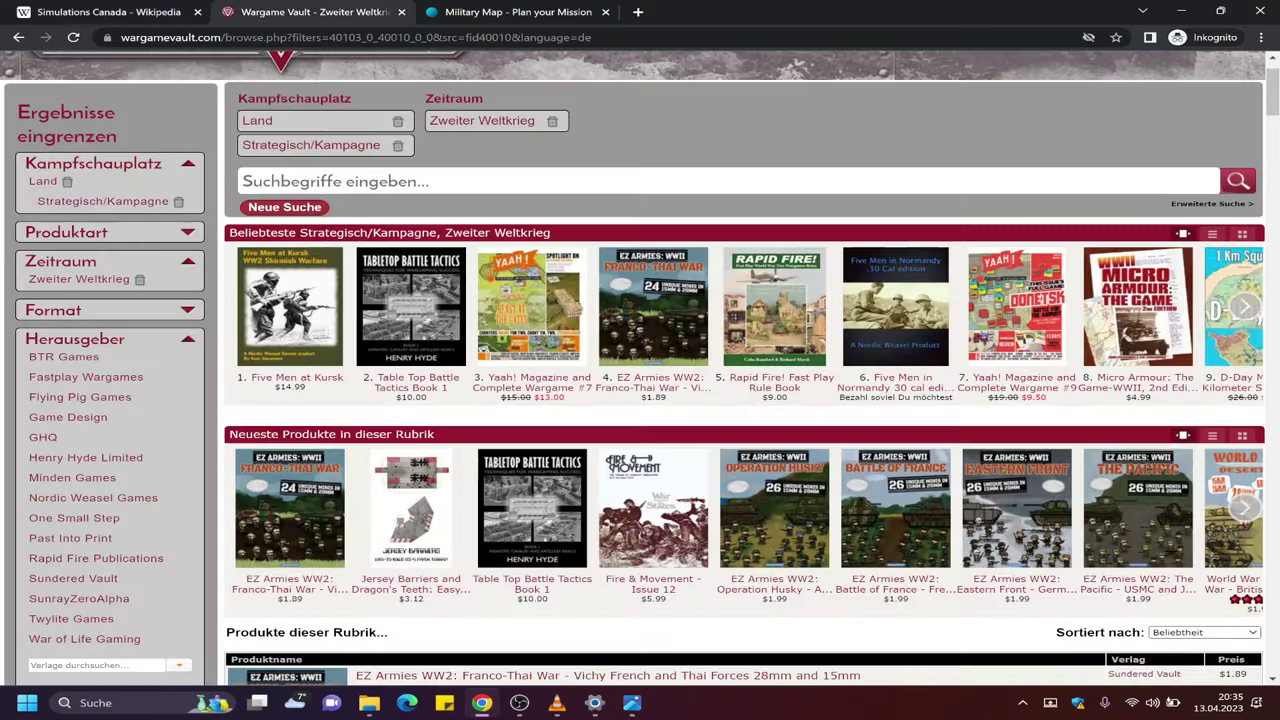
mouse_move(612, 334)
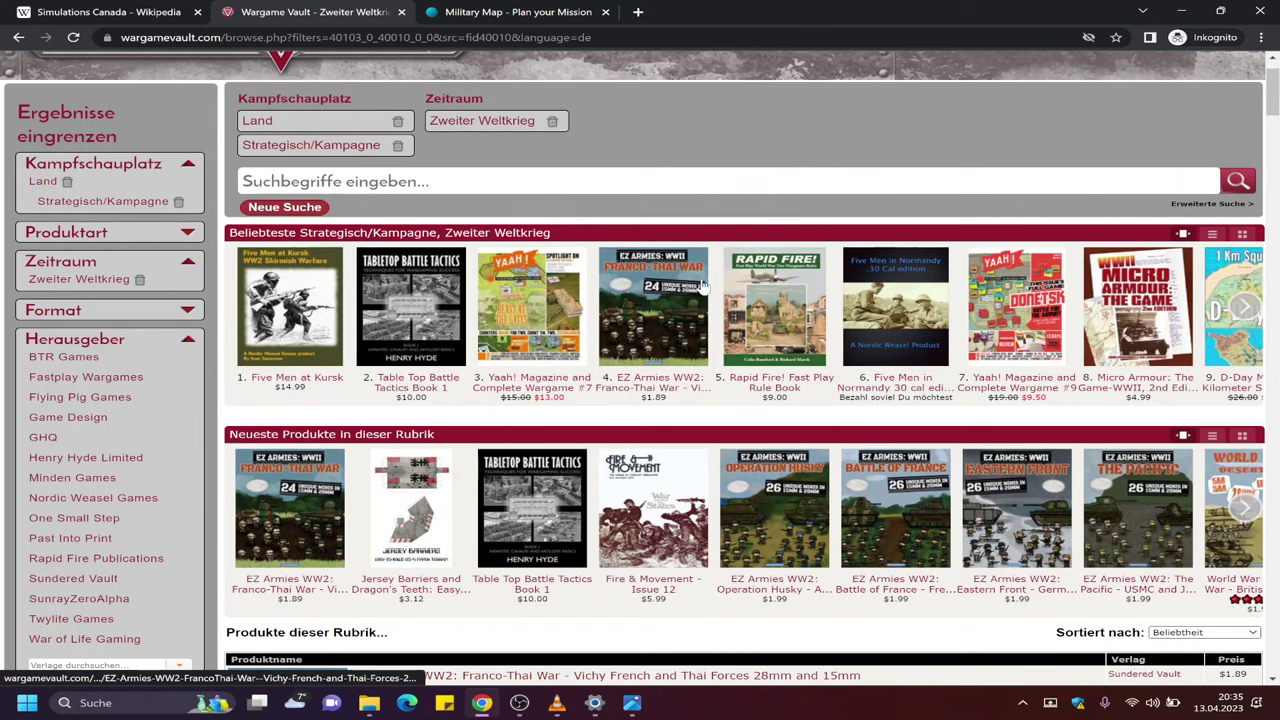
mouse_move(1019, 325)
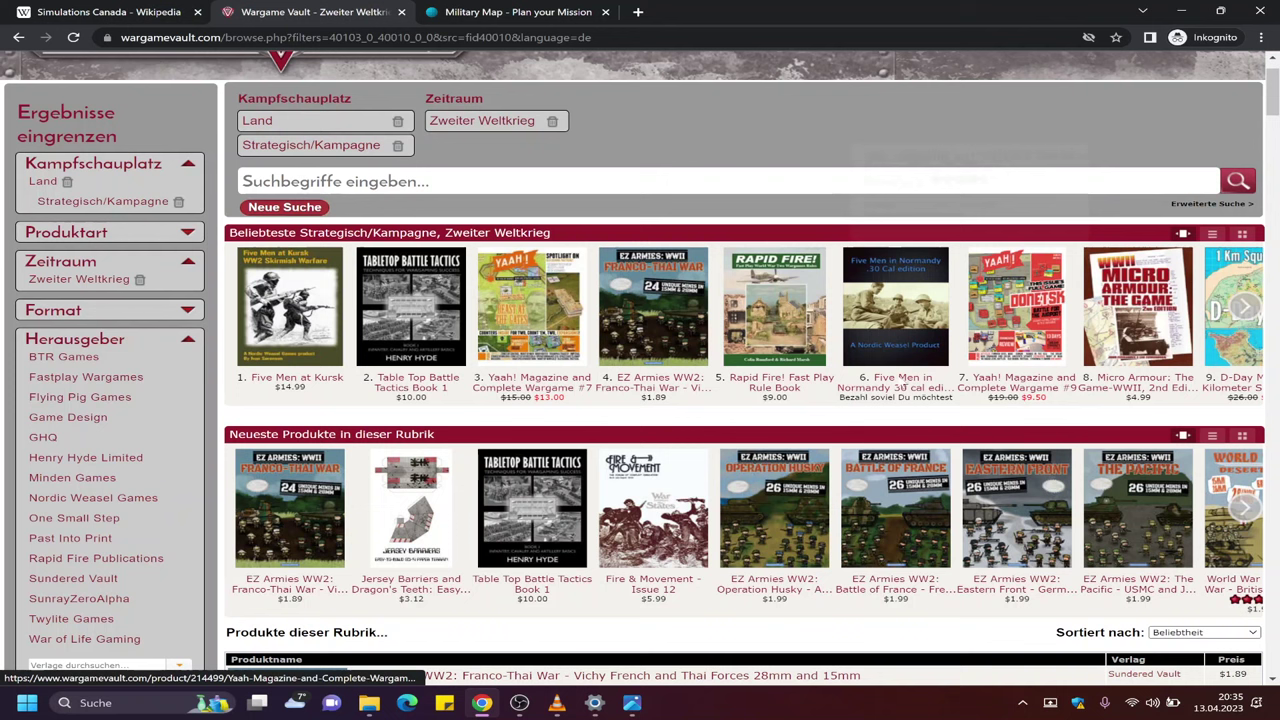
mouse_move(1108, 328)
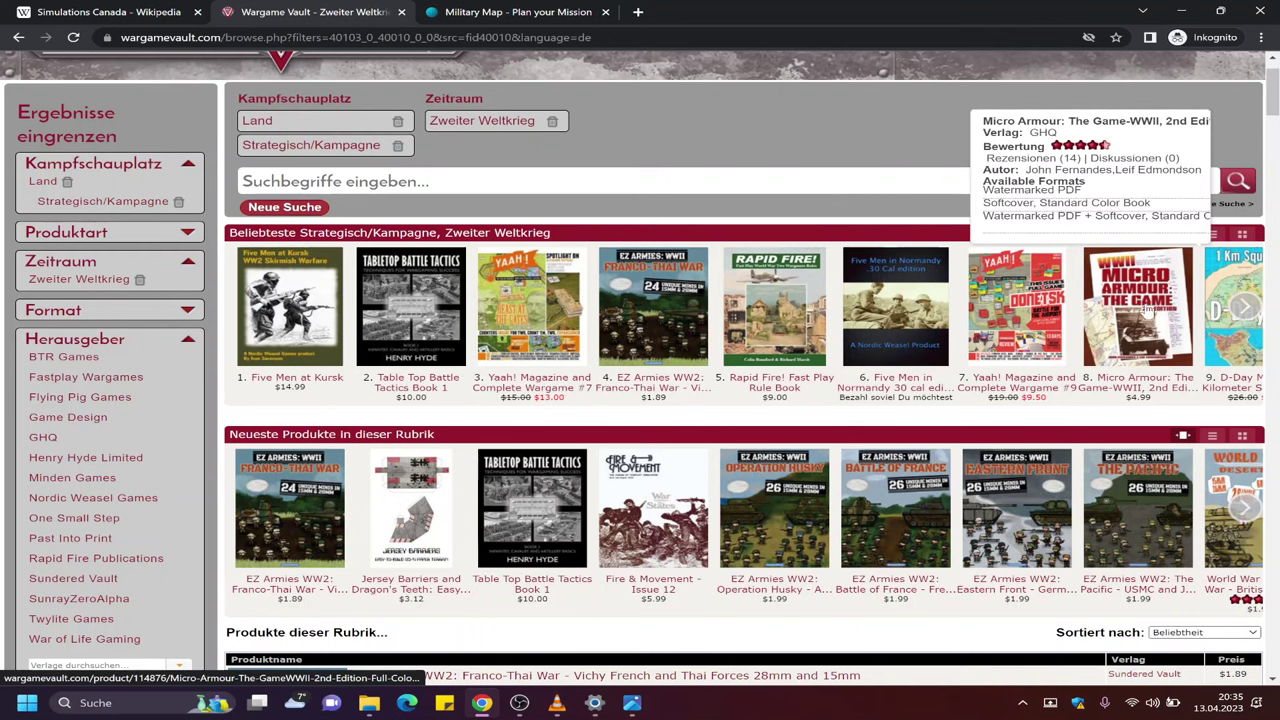
scroll(1140, 320, up, 1)
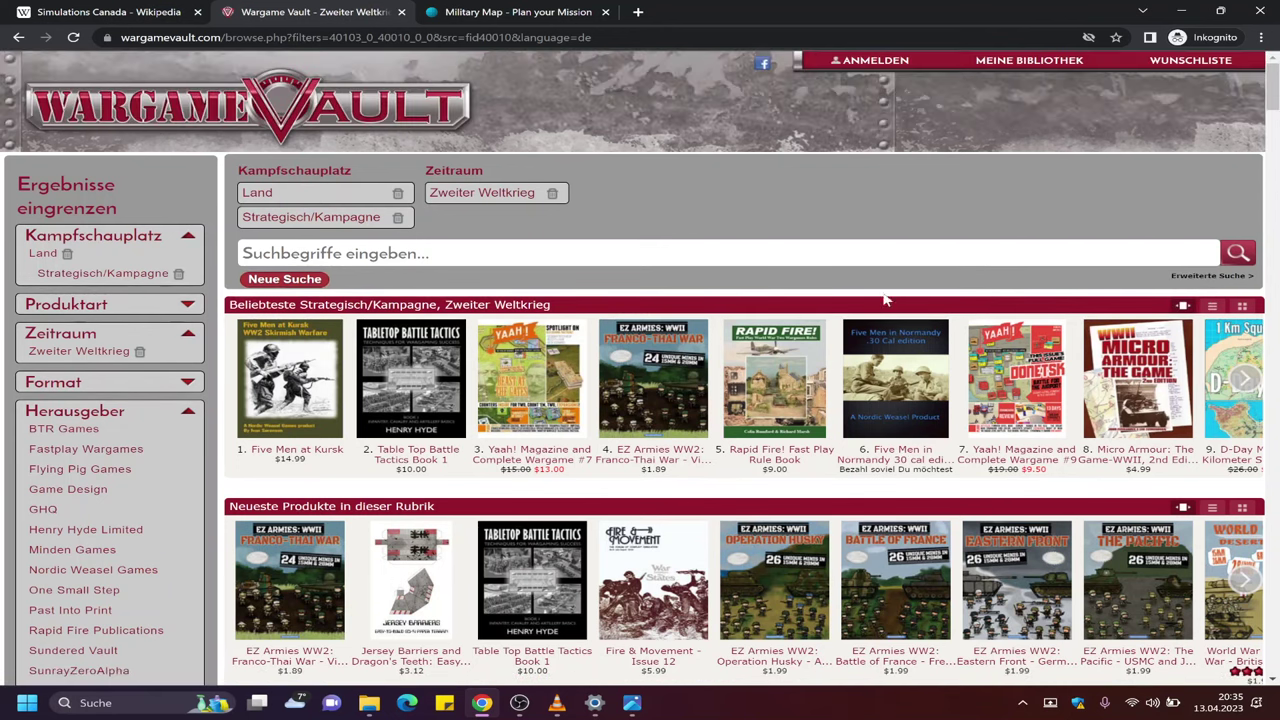
scroll(866, 330, down, 1)
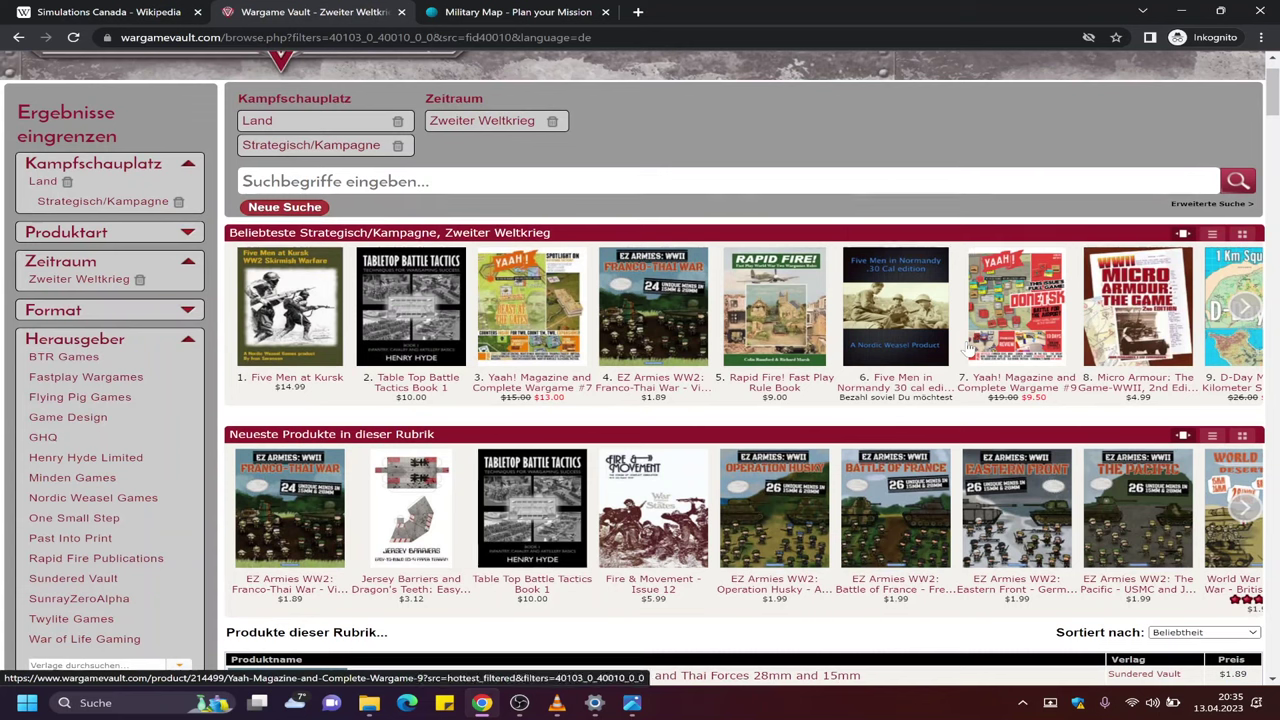
mouse_move(958, 342)
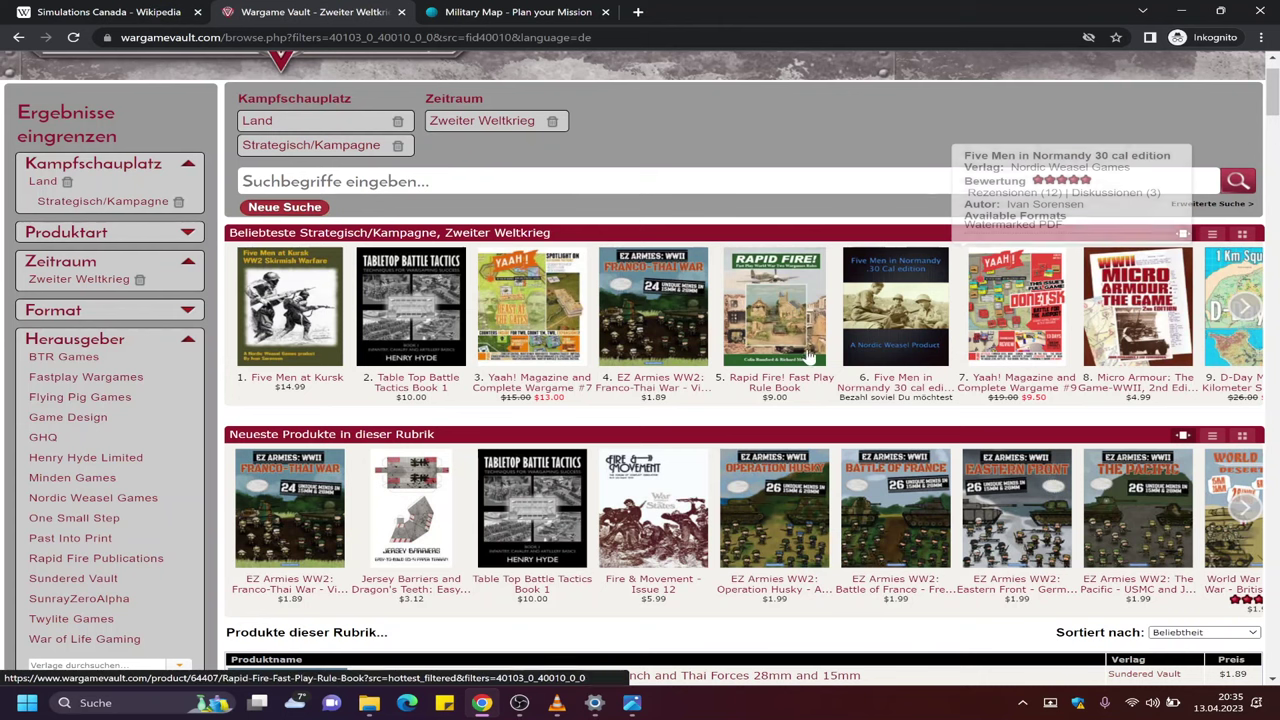
mouse_move(812, 357)
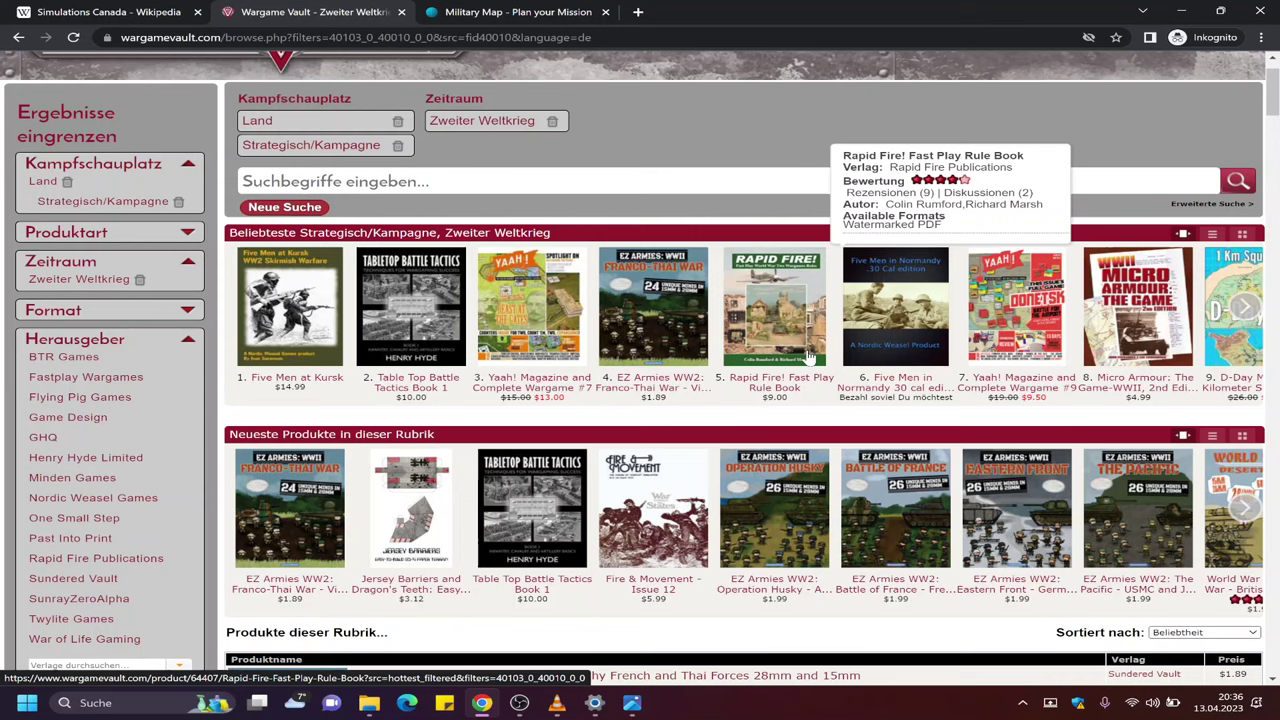
Return to the Military Map tab and zoom in on the eastern United States coast
click(530, 18)
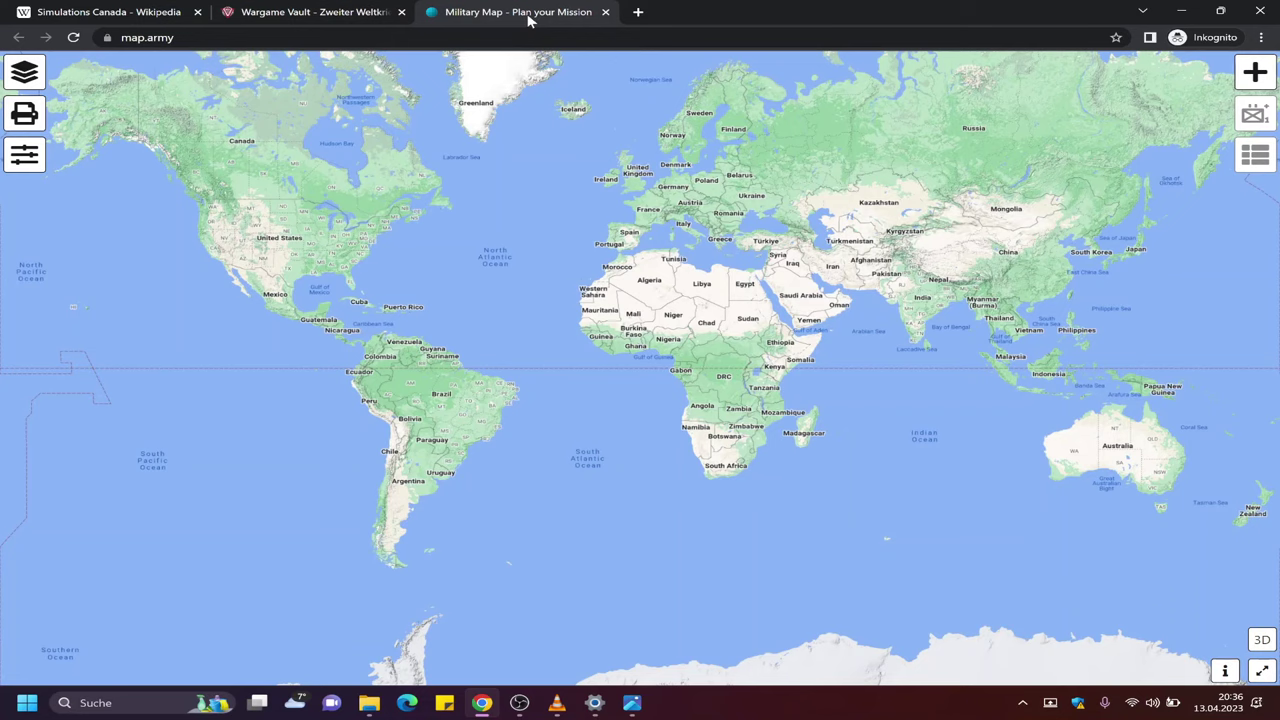
click(322, 14)
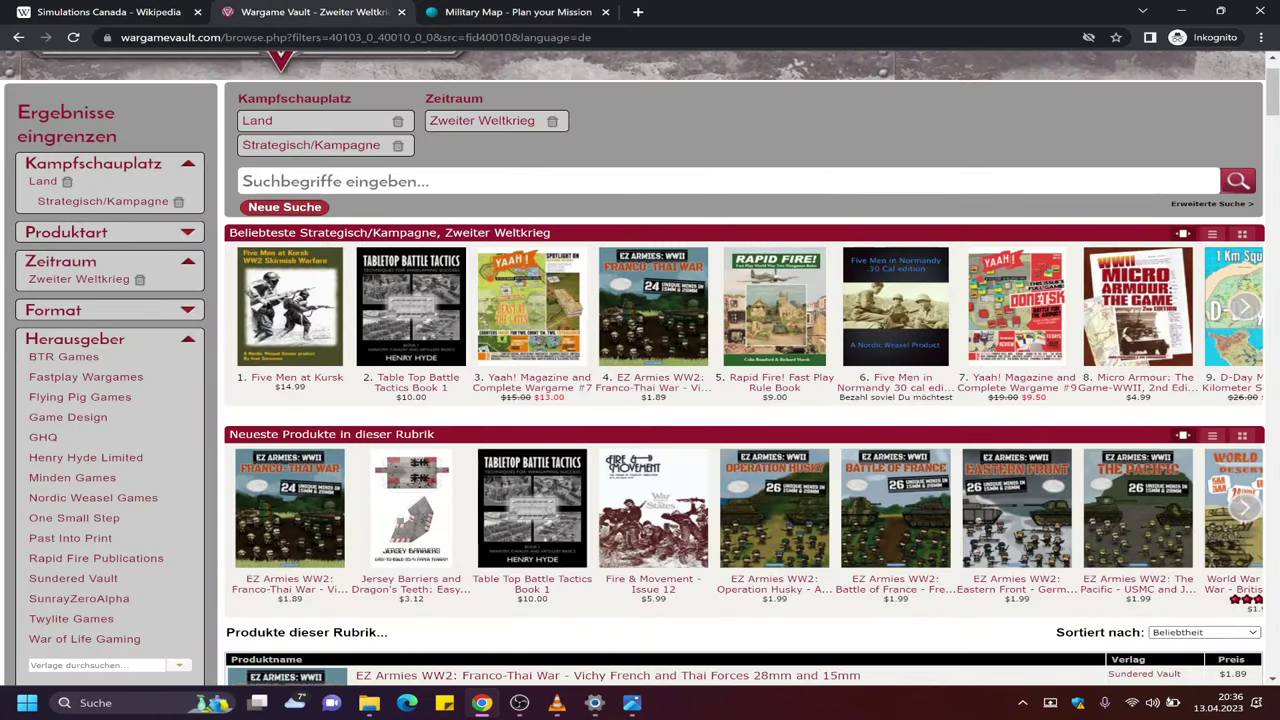
click(505, 12)
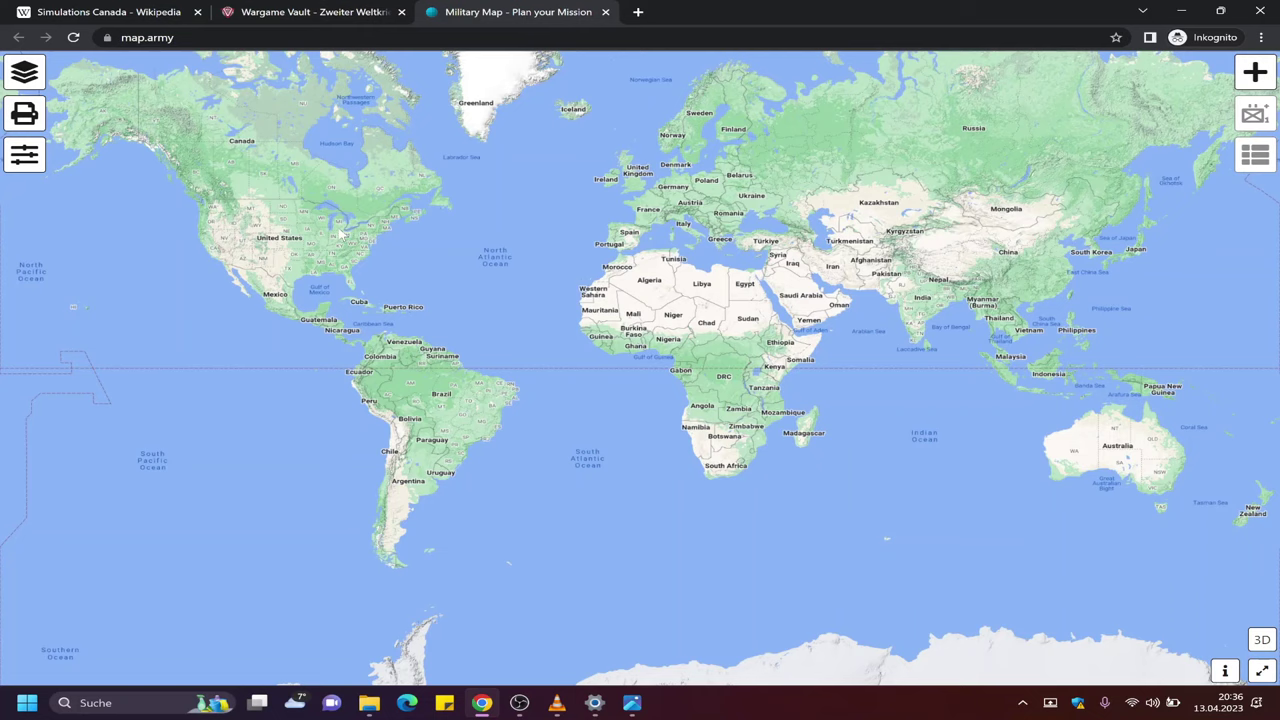
scroll(418, 274, up, 4)
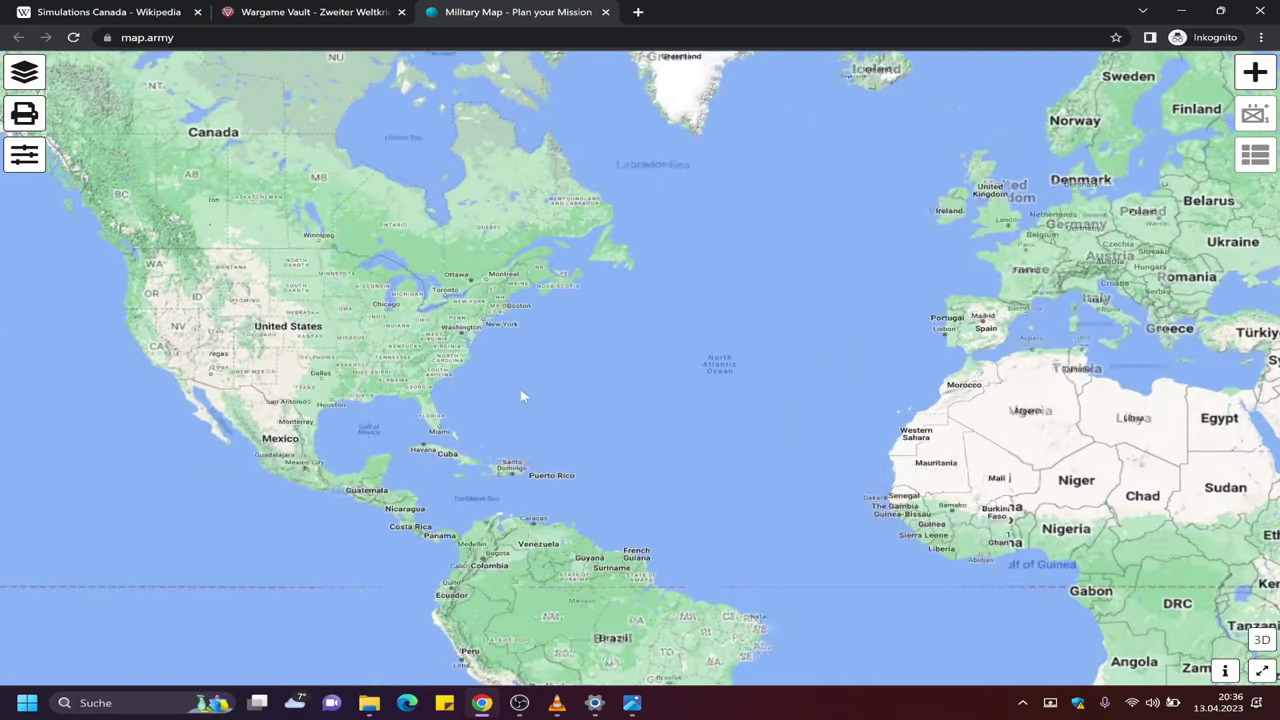
scroll(521, 372, up, 2)
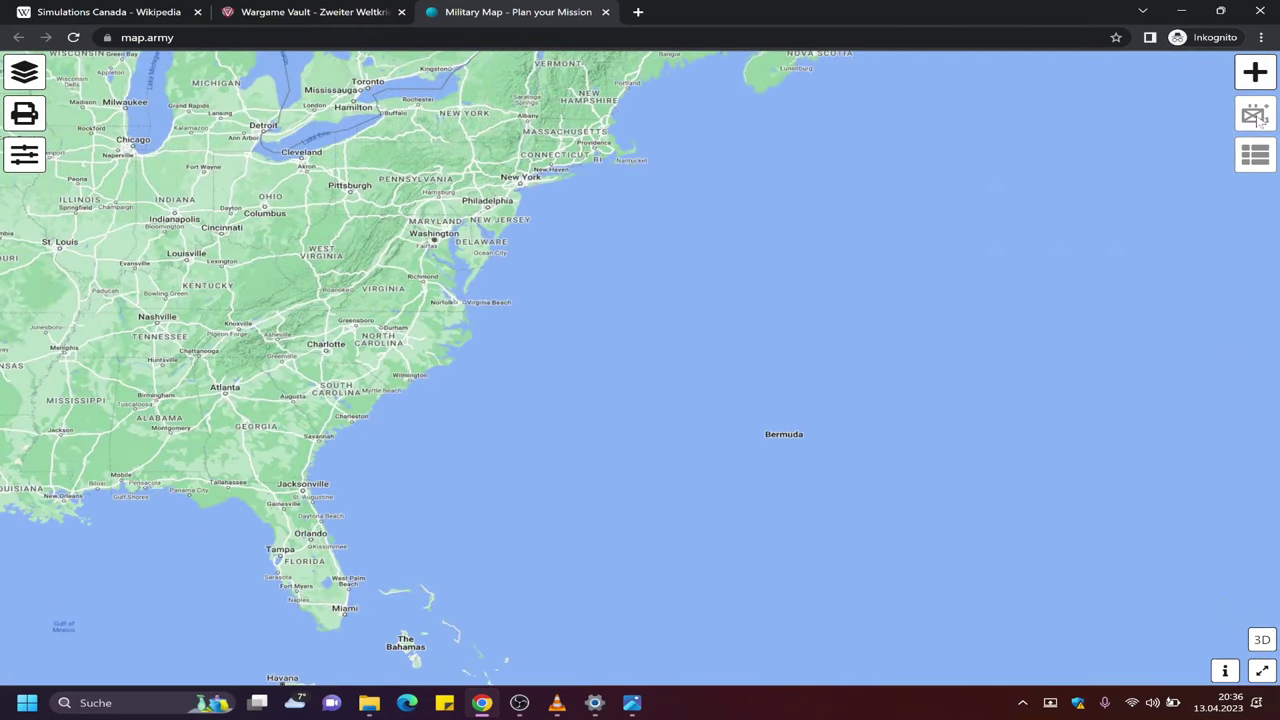
Show Tactical Graphics with Commando Points expanded (CKP, PP, RLY, RP, SP, AMN), briefly expanding Tasks
click(1255, 72)
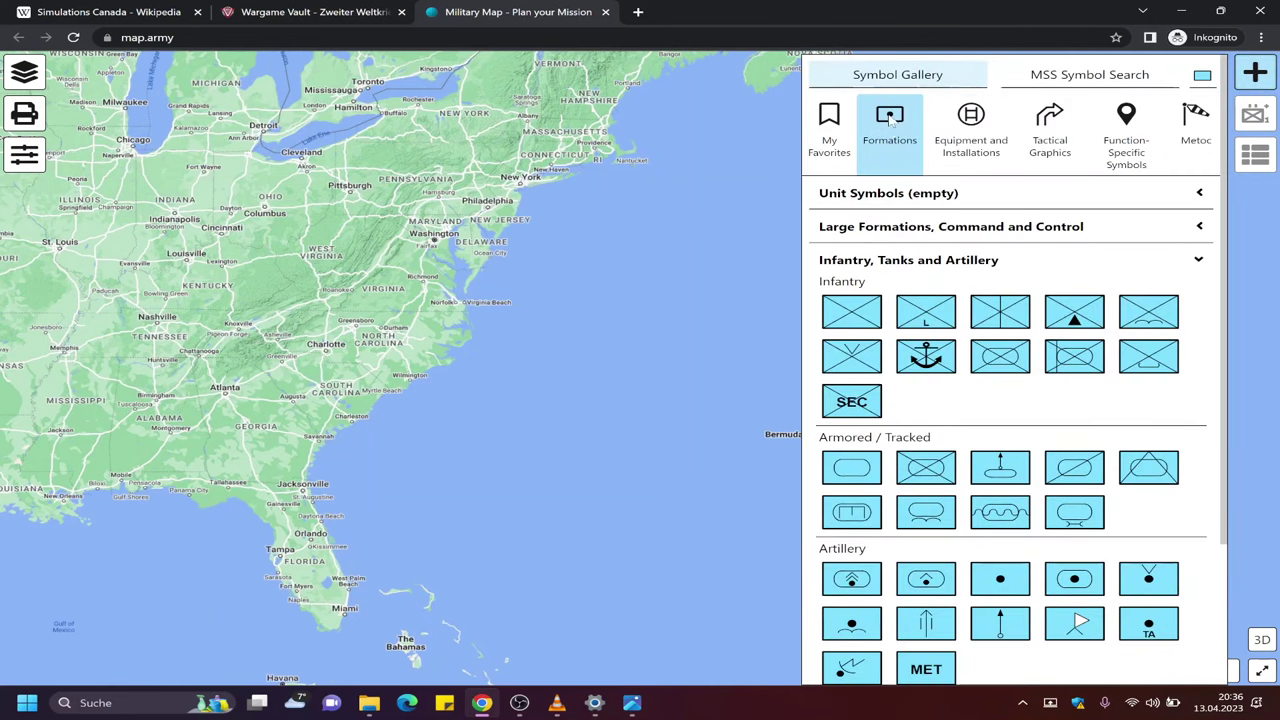
click(1045, 140)
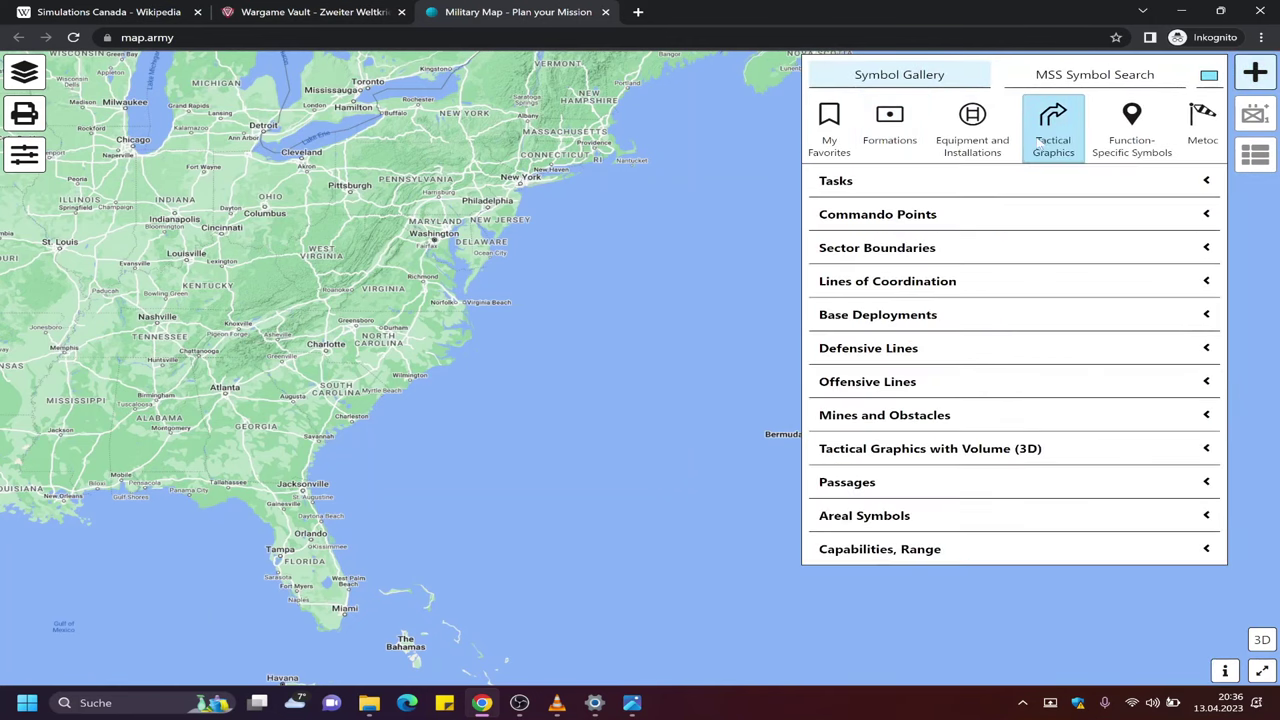
click(922, 216)
click(910, 182)
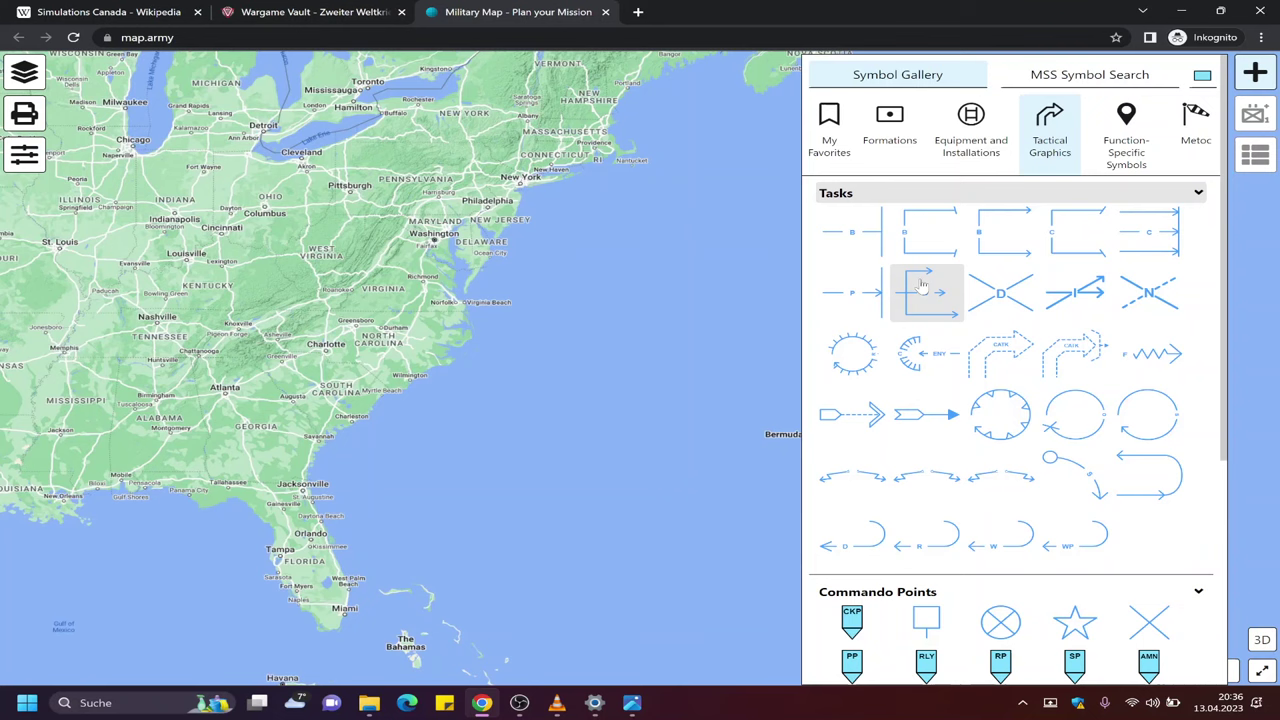
mouse_move(927, 418)
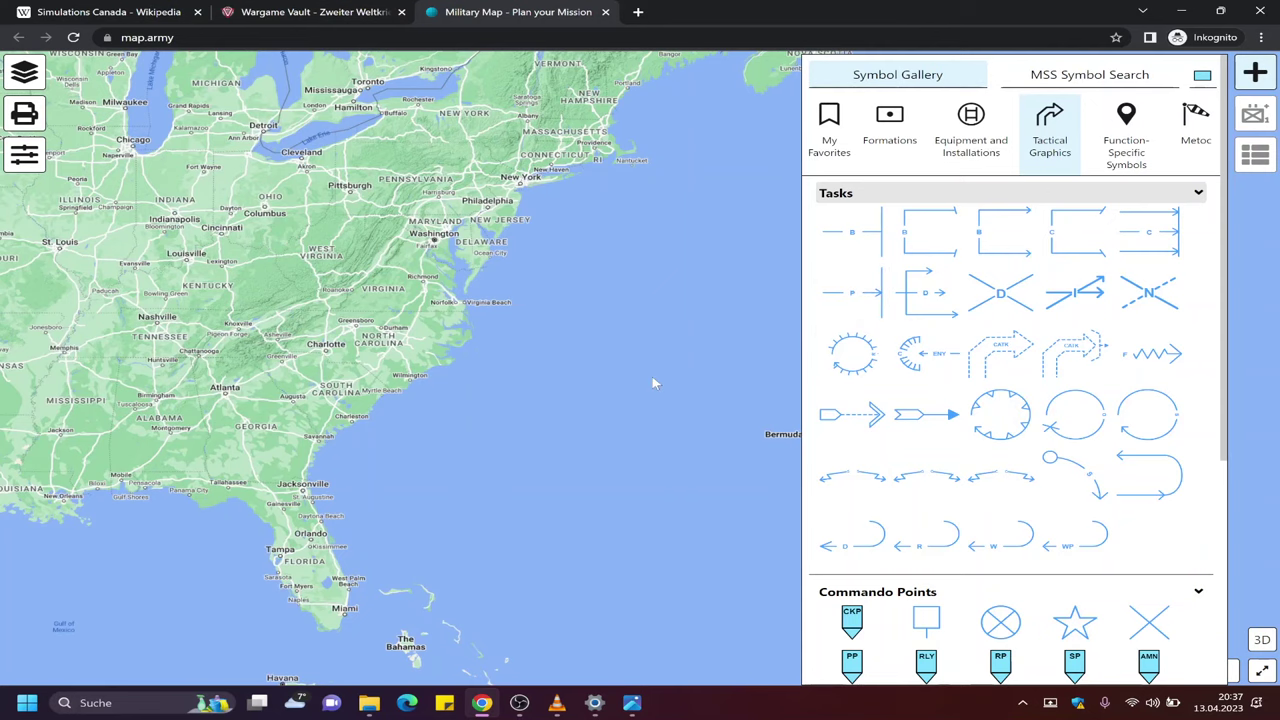
scroll(1000, 292, down, 2)
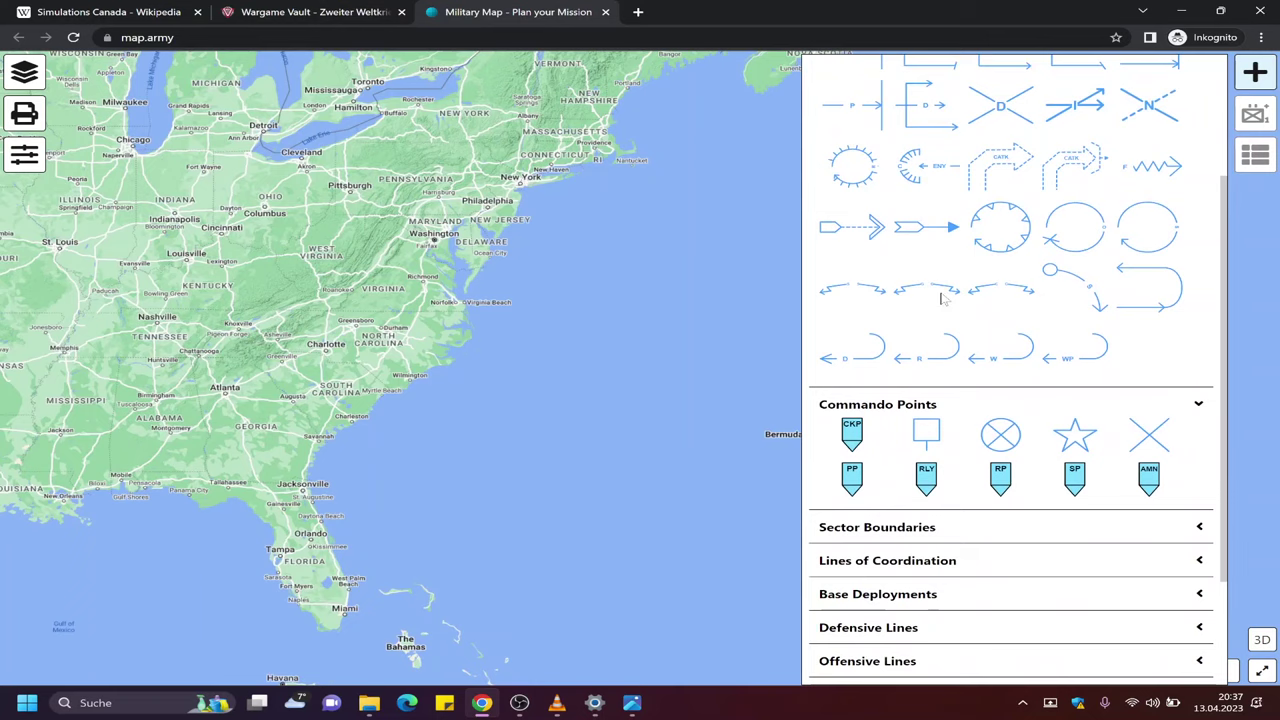
scroll(925, 198, up, 2)
click(925, 196)
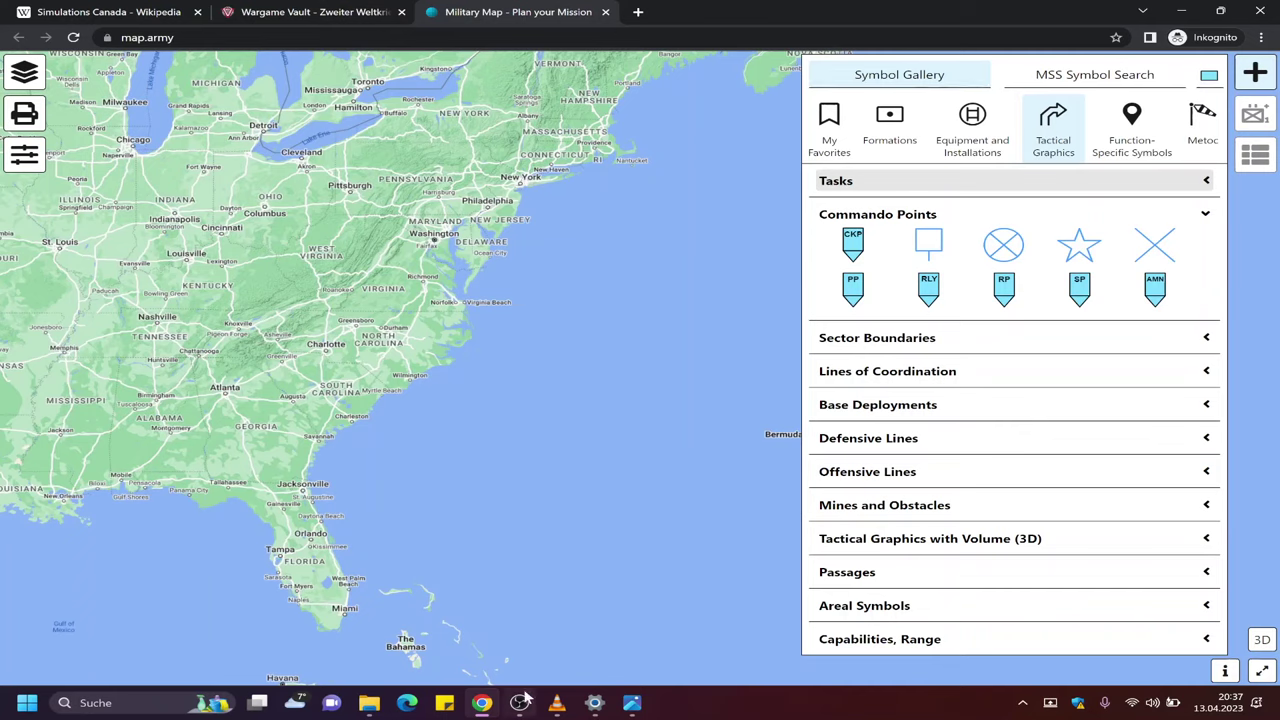
mouse_move(519, 703)
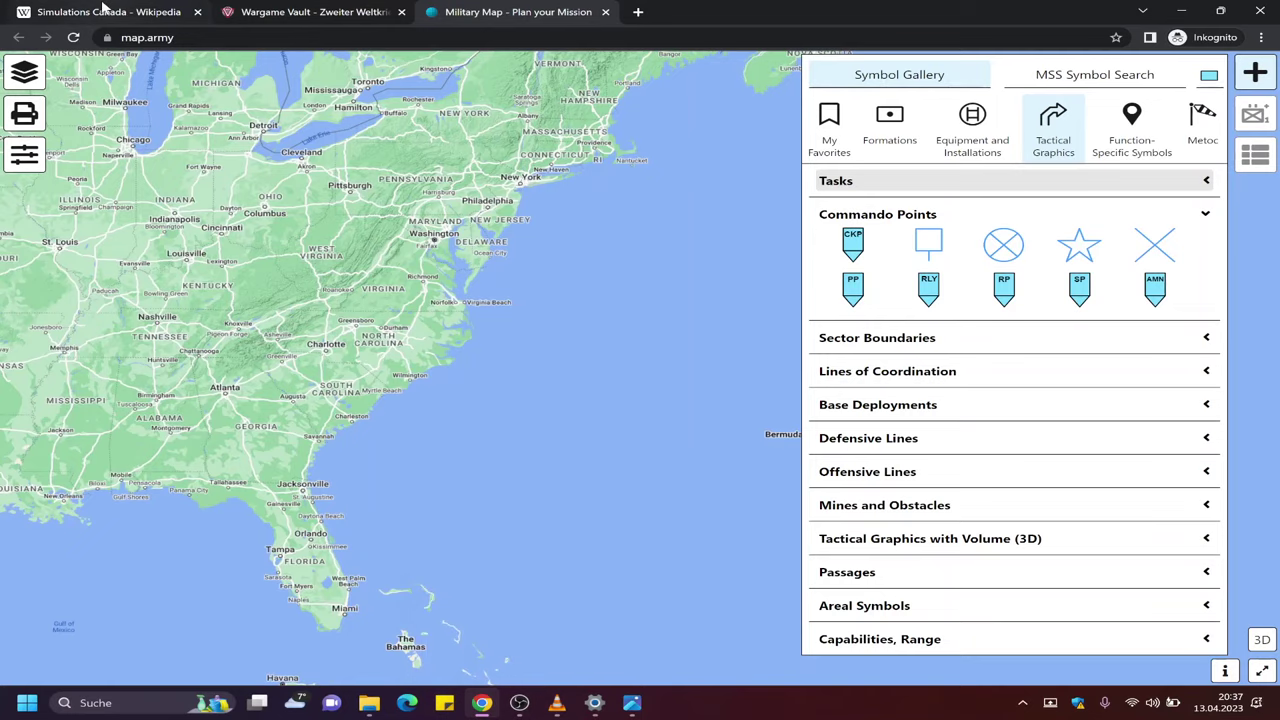
click(100, 11)
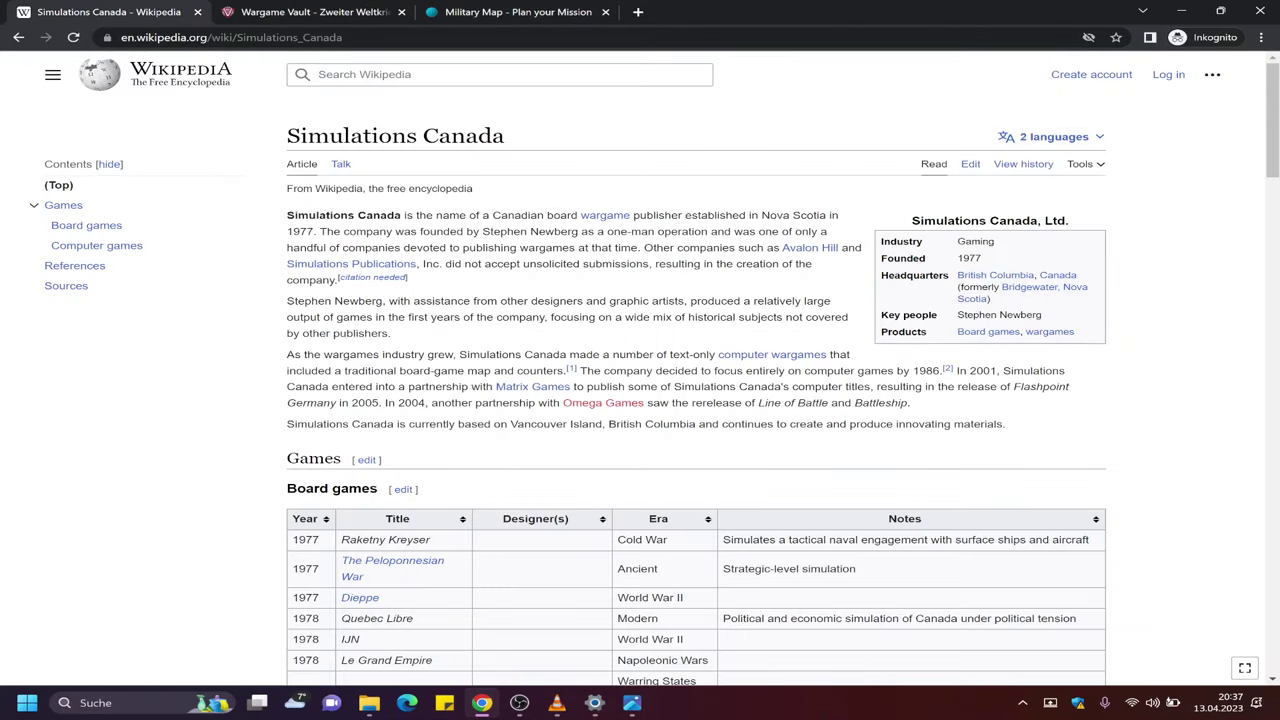
click(325, 12)
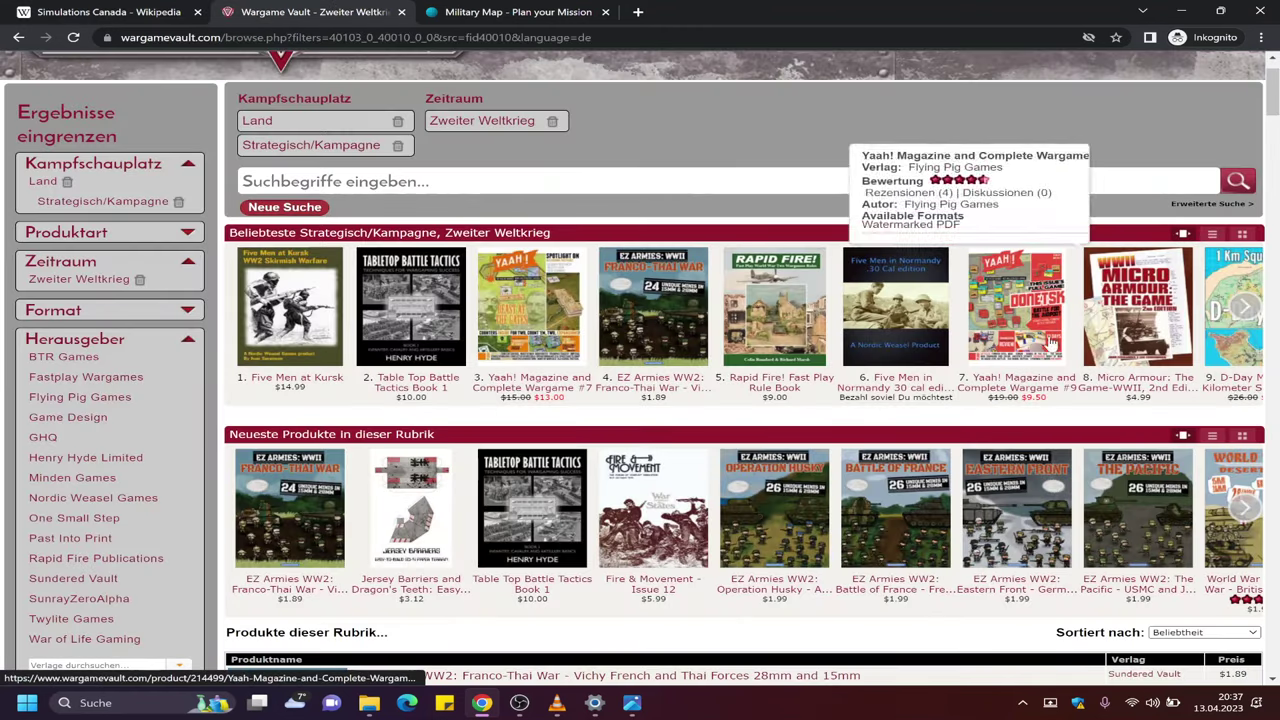
mouse_move(1125, 332)
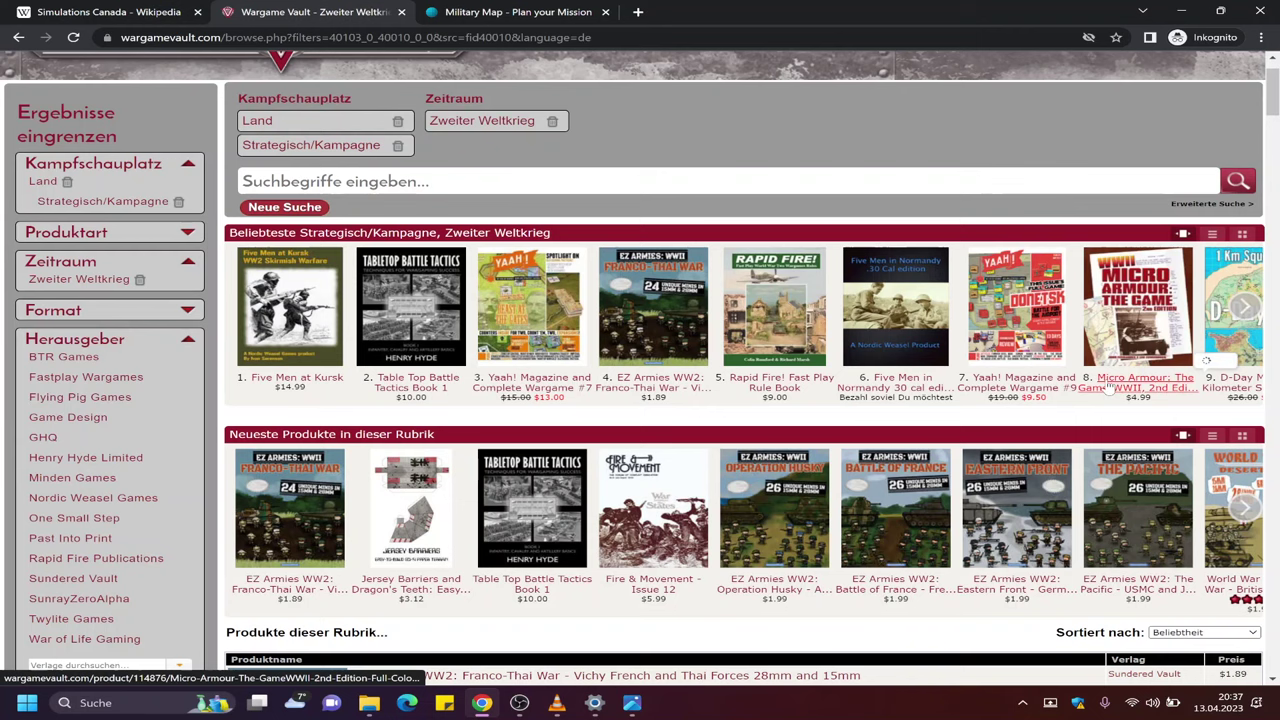
click(160, 20)
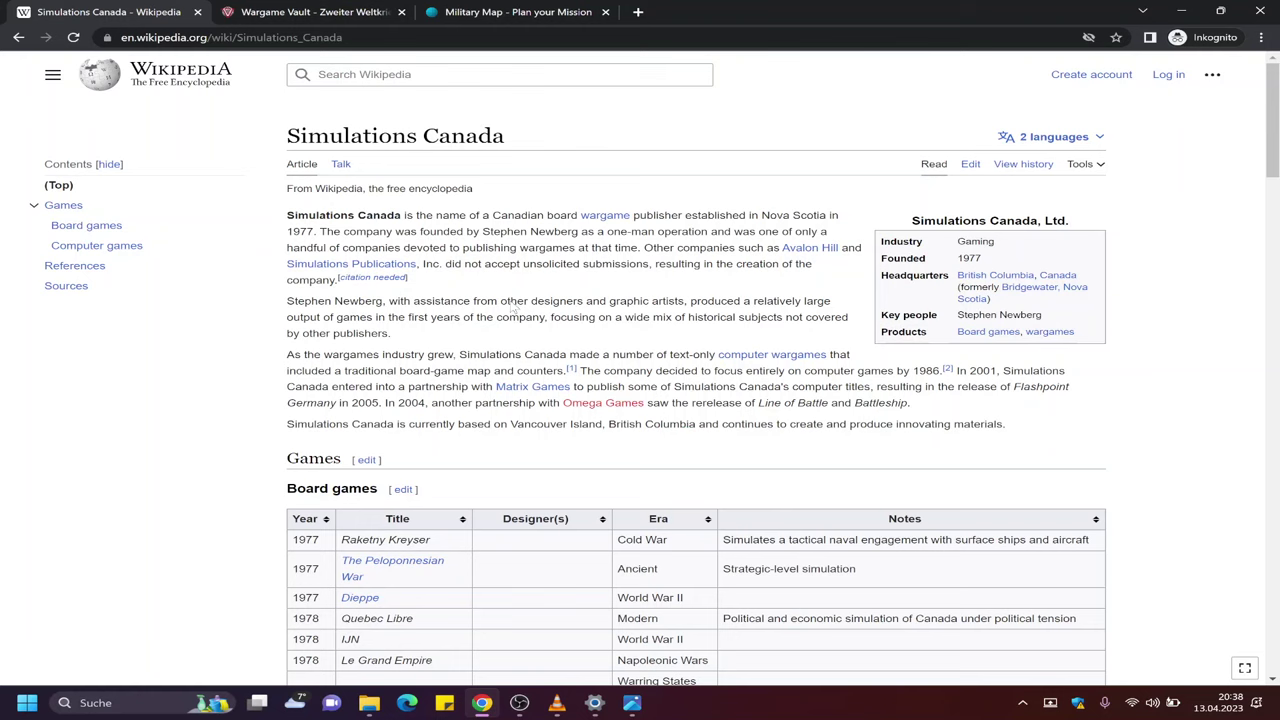
click(486, 12)
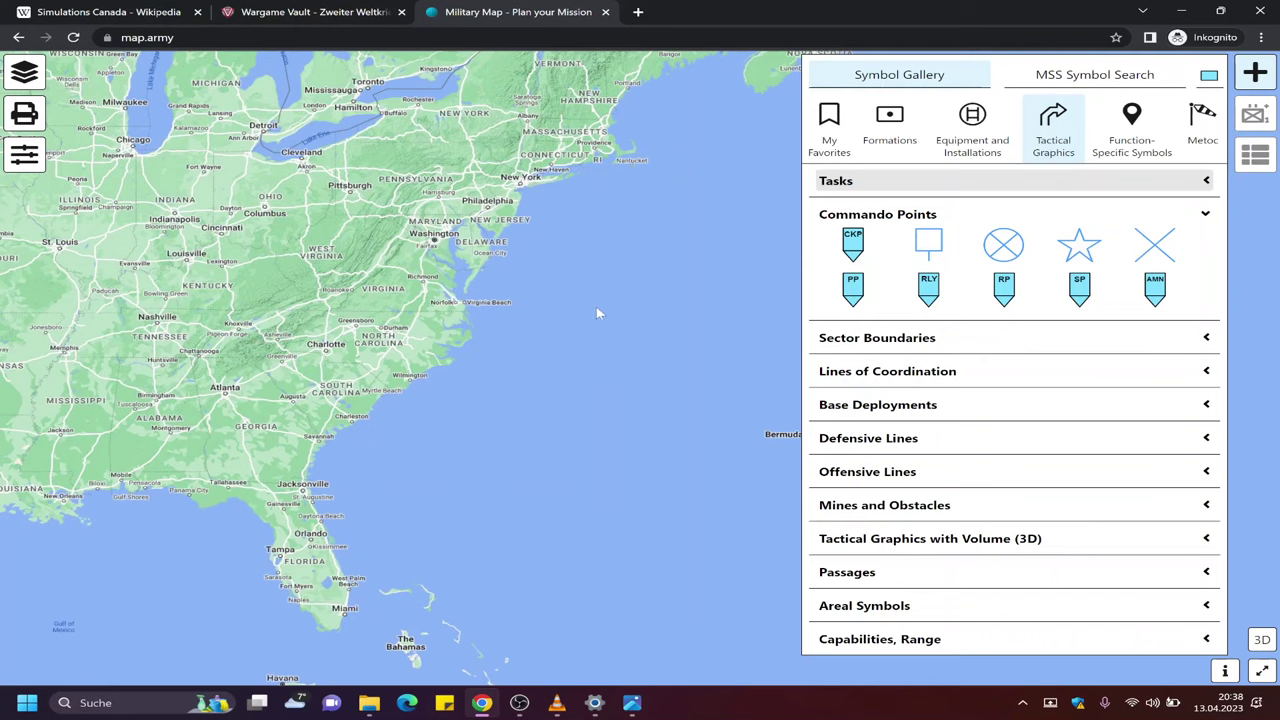
drag(596, 313, 660, 341)
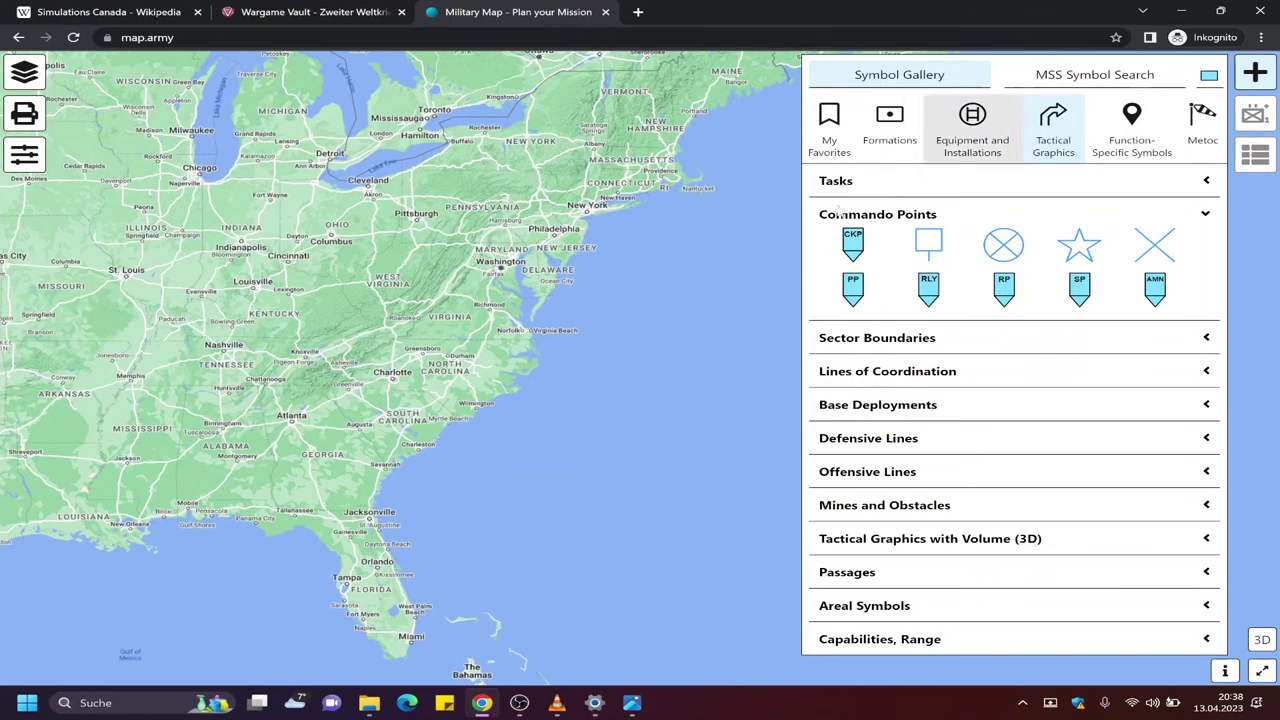
drag(465, 302, 592, 363)
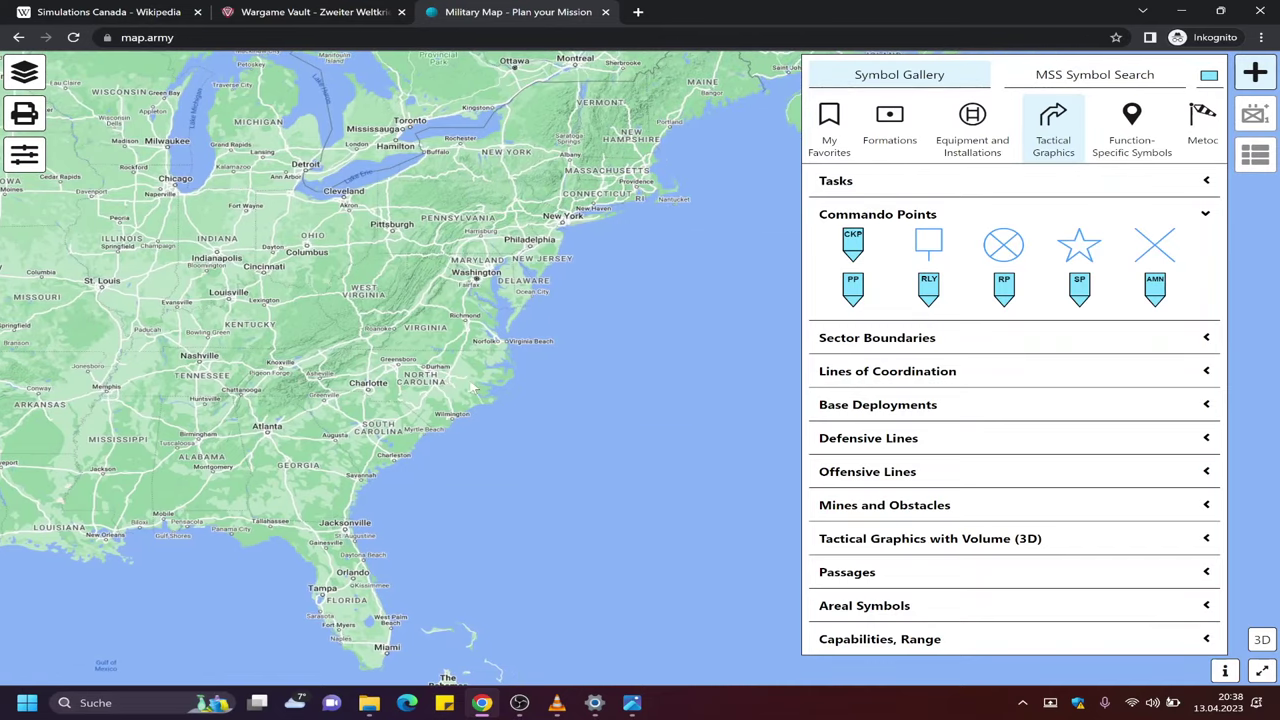
scroll(510, 355, up, 3)
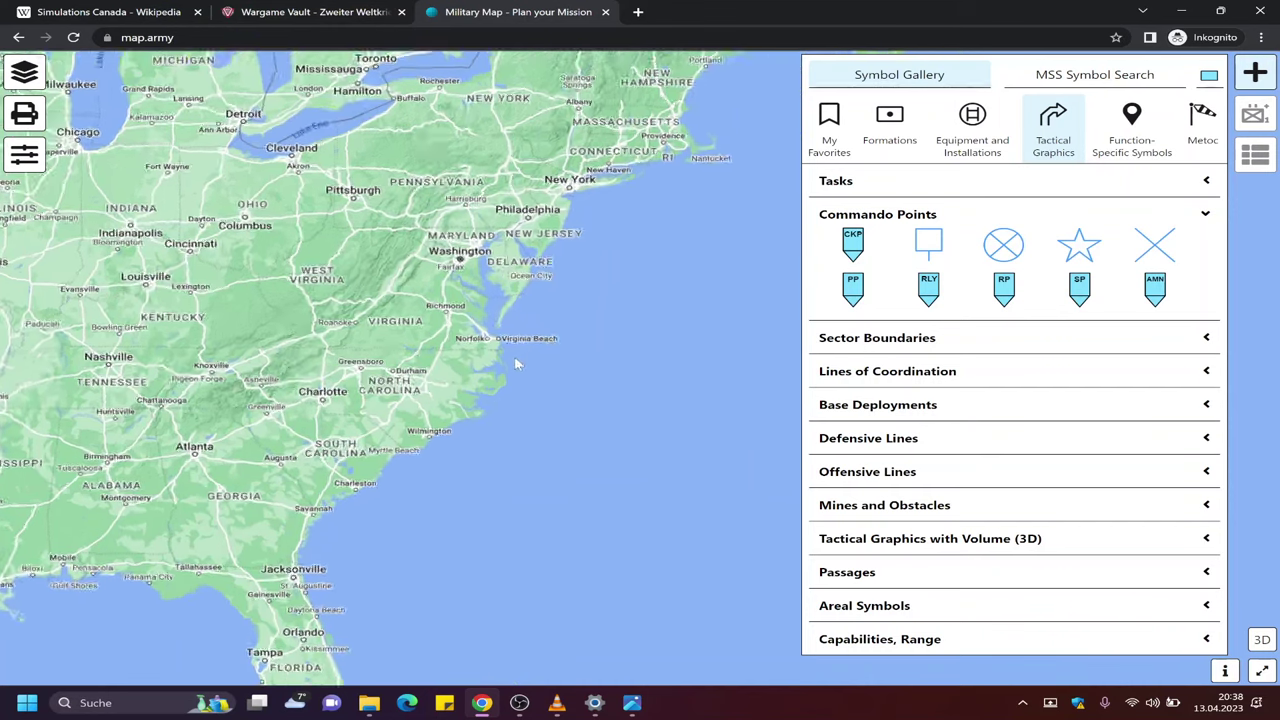
scroll(428, 372, up, 3)
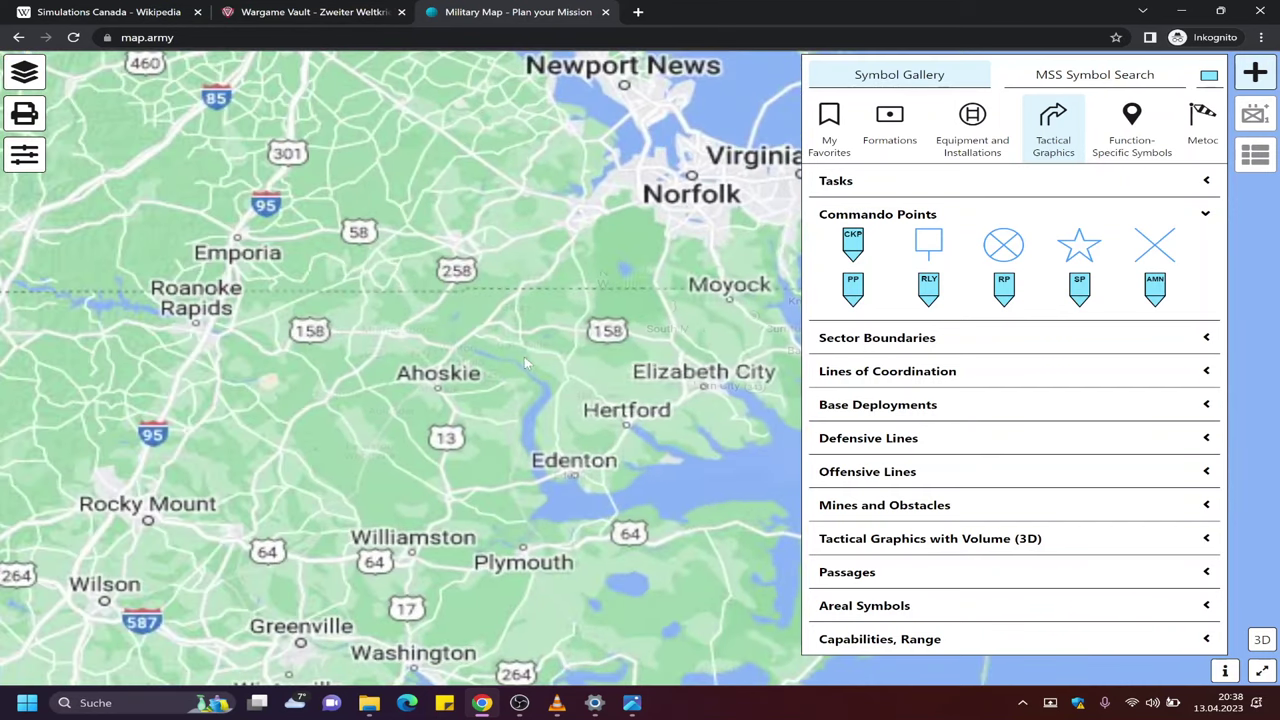
scroll(528, 362, down, 5)
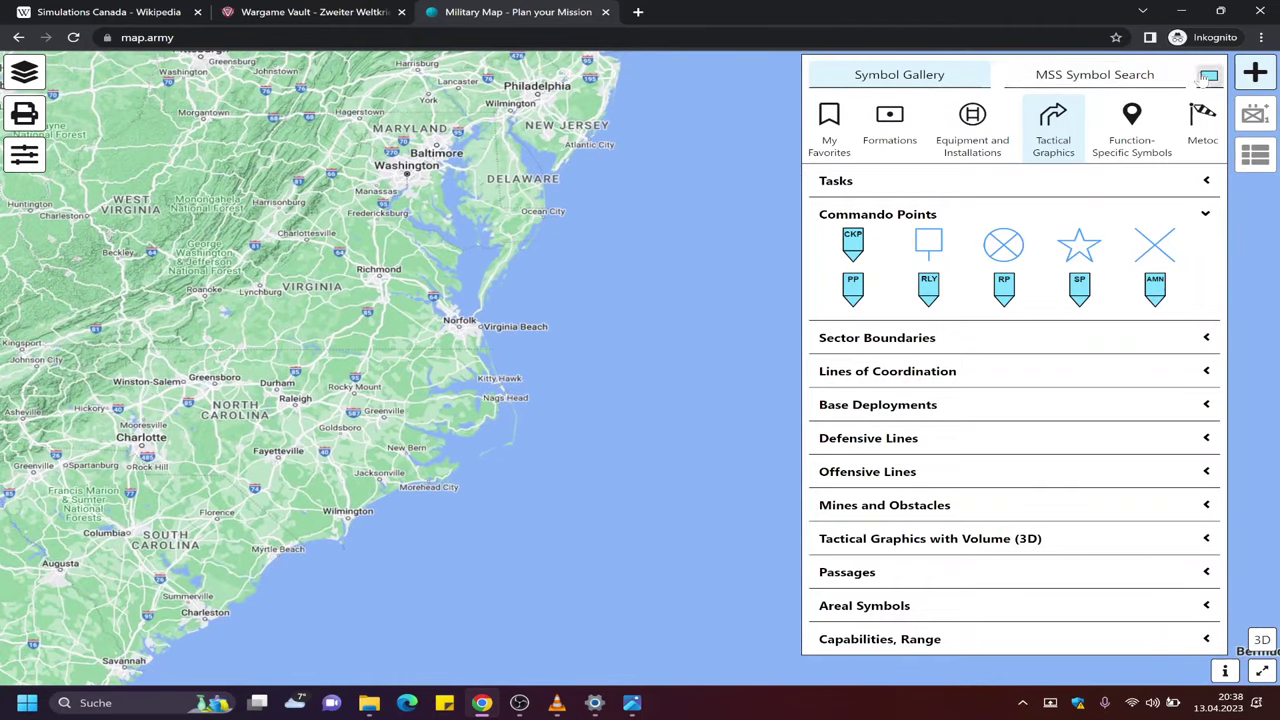
click(1132, 84)
click(899, 75)
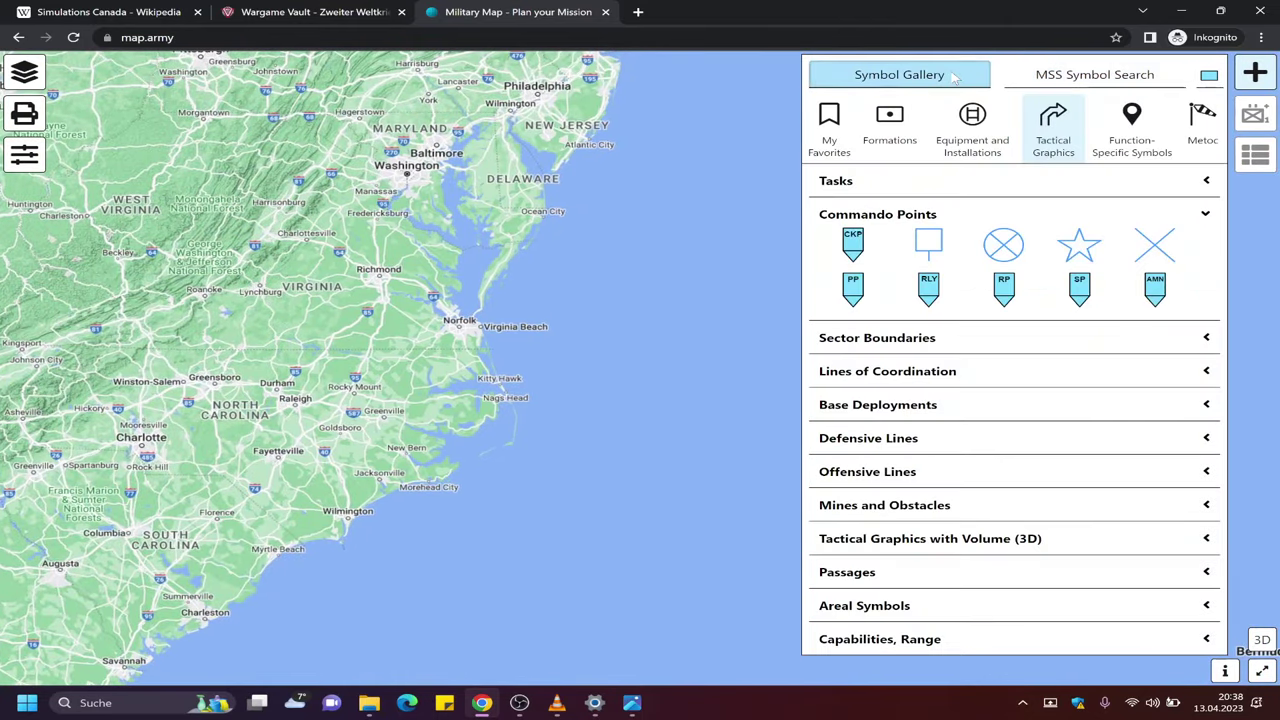
Open the map settings, keep distance units metric, and zoom in toward Snow Hill
click(40, 163)
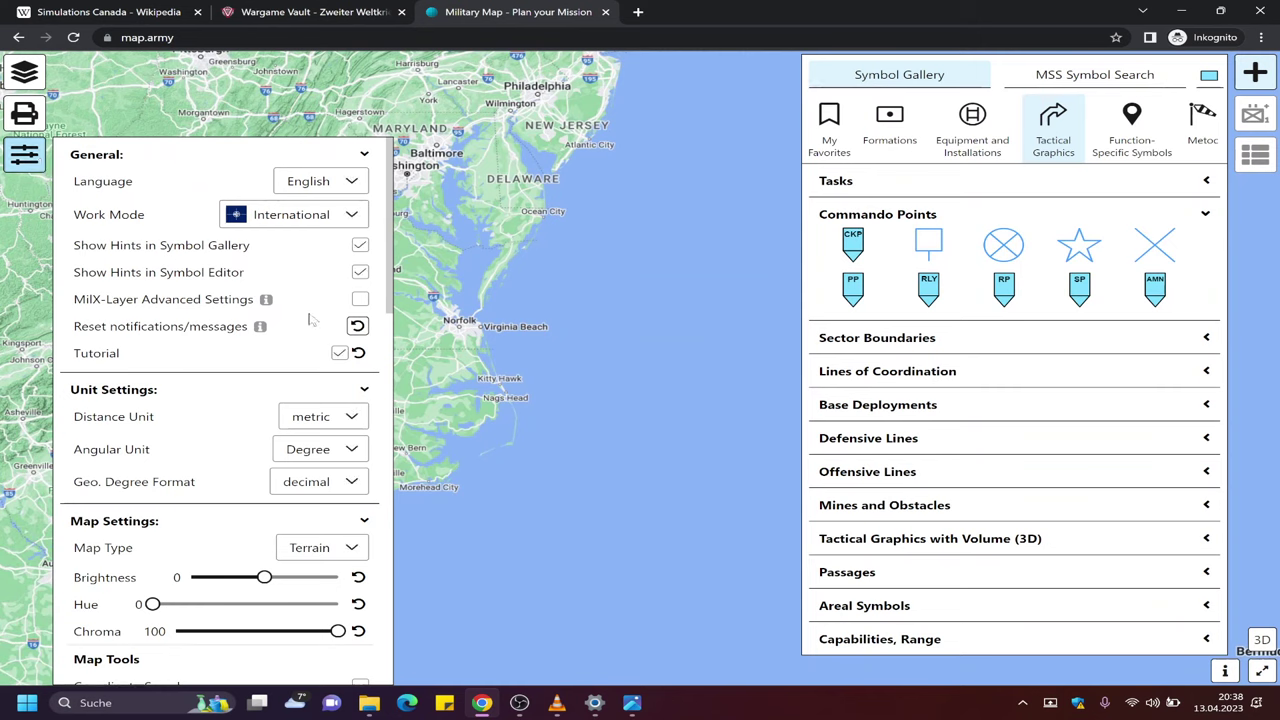
click(325, 418)
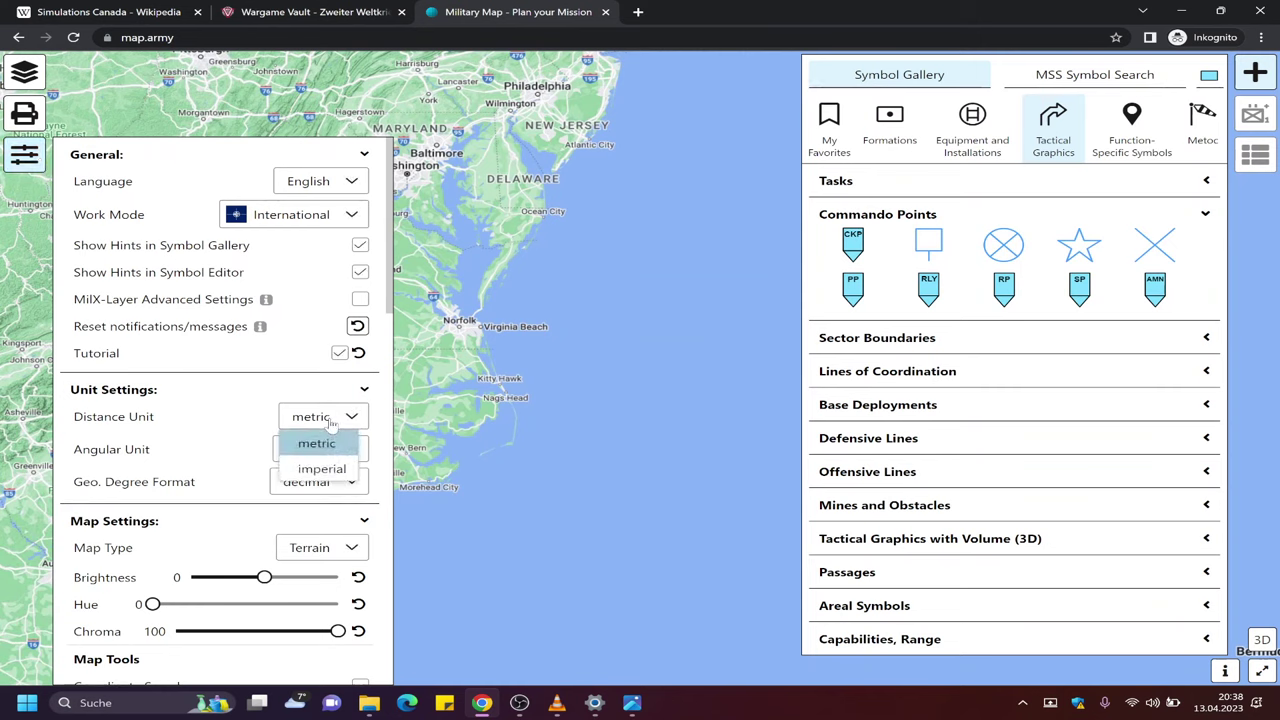
click(322, 443)
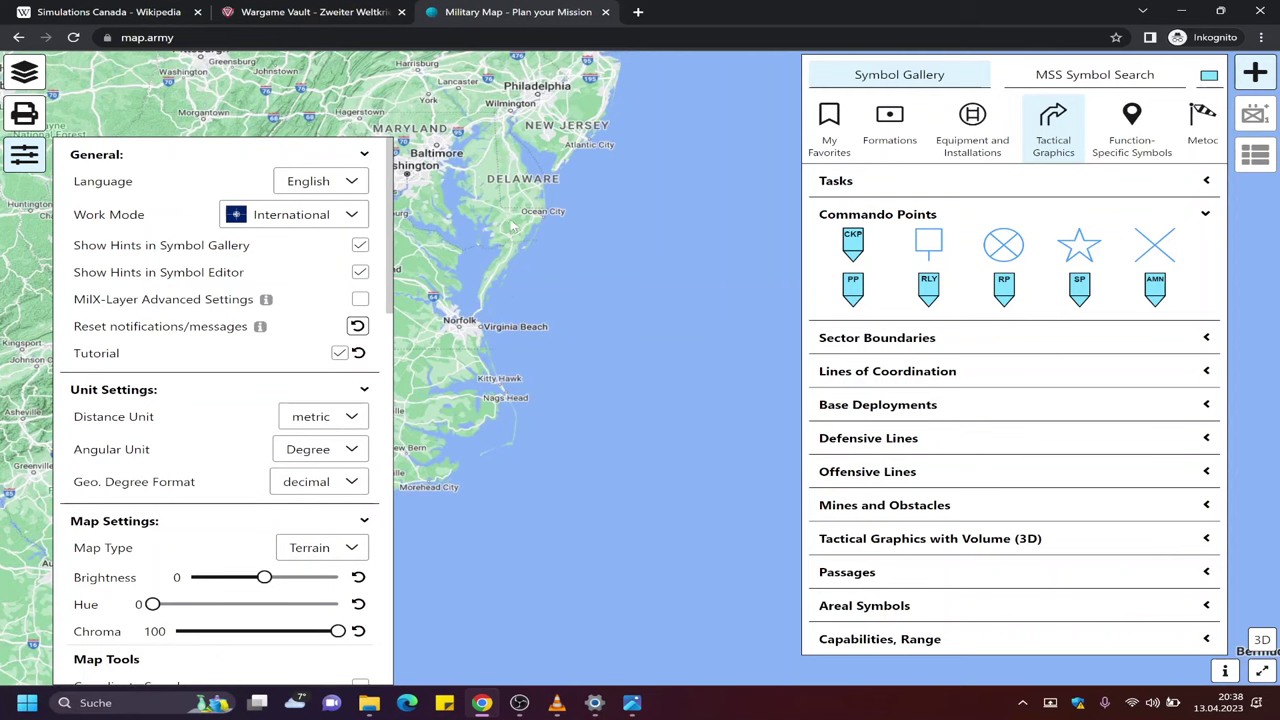
scroll(518, 222, up, 3)
scroll(535, 211, up, 5)
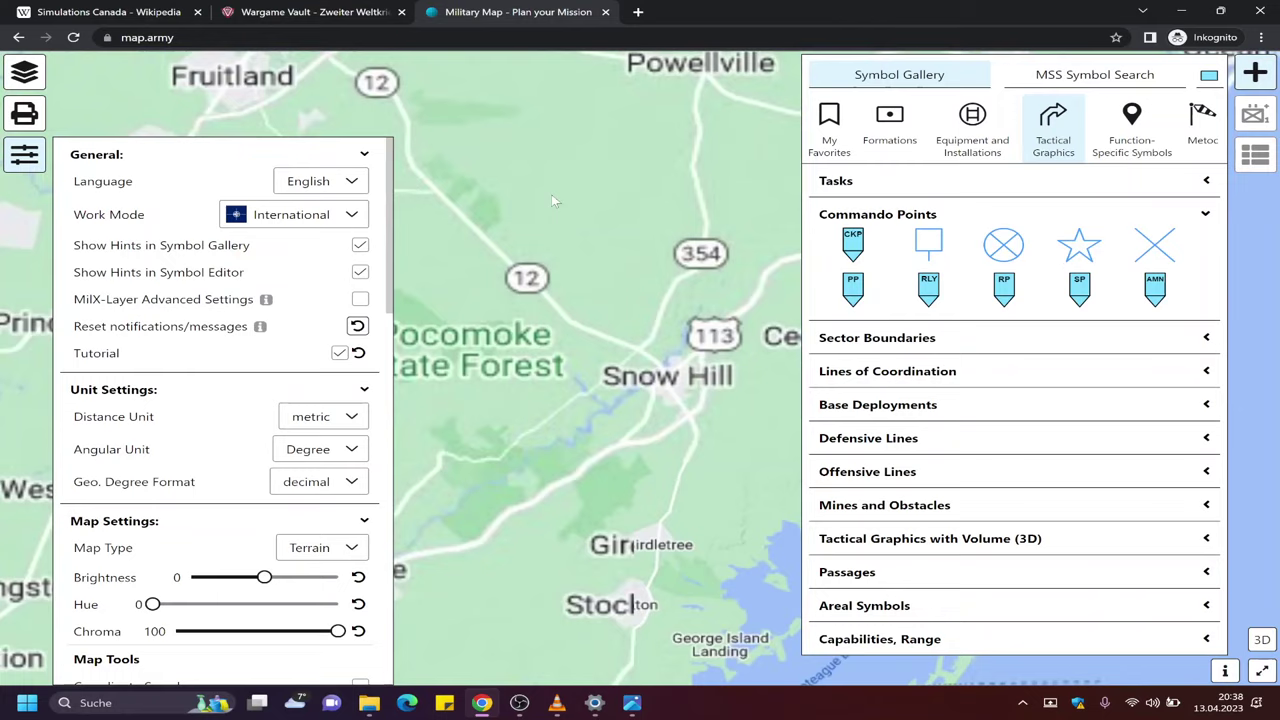
scroll(516, 335, up, 3)
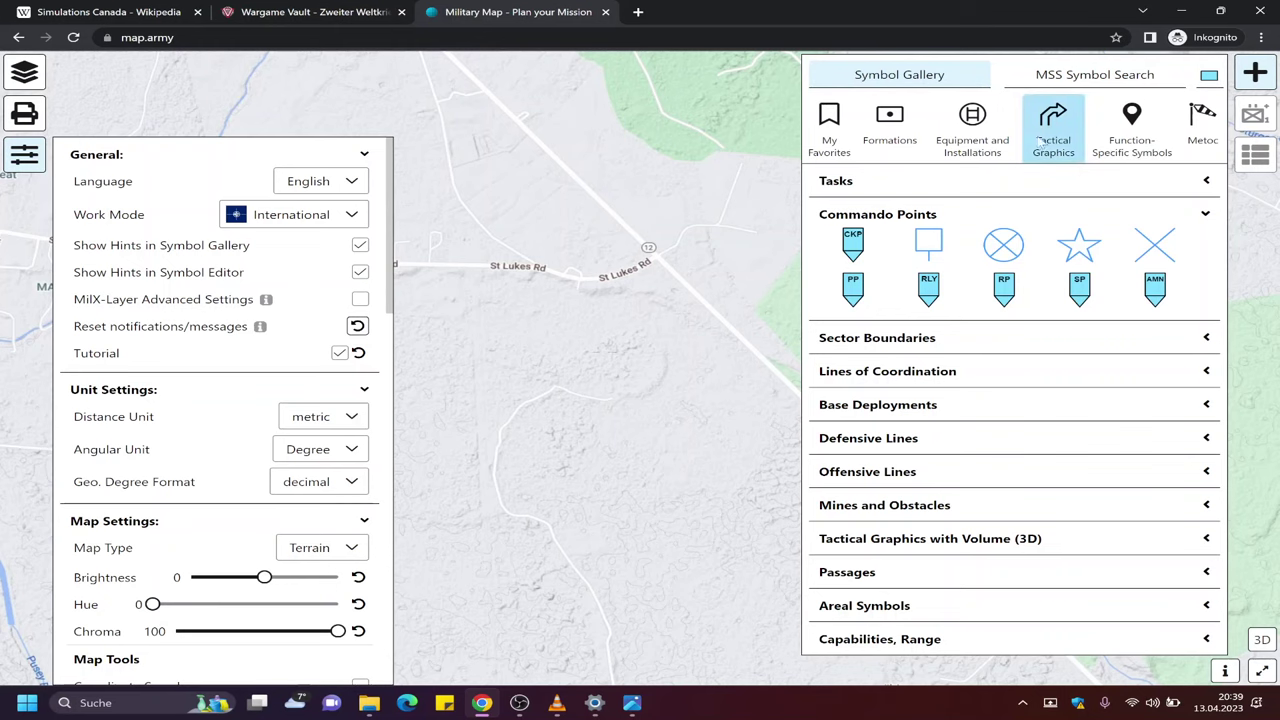
Browse the formation unit symbols in the Symbol Gallery
click(890, 133)
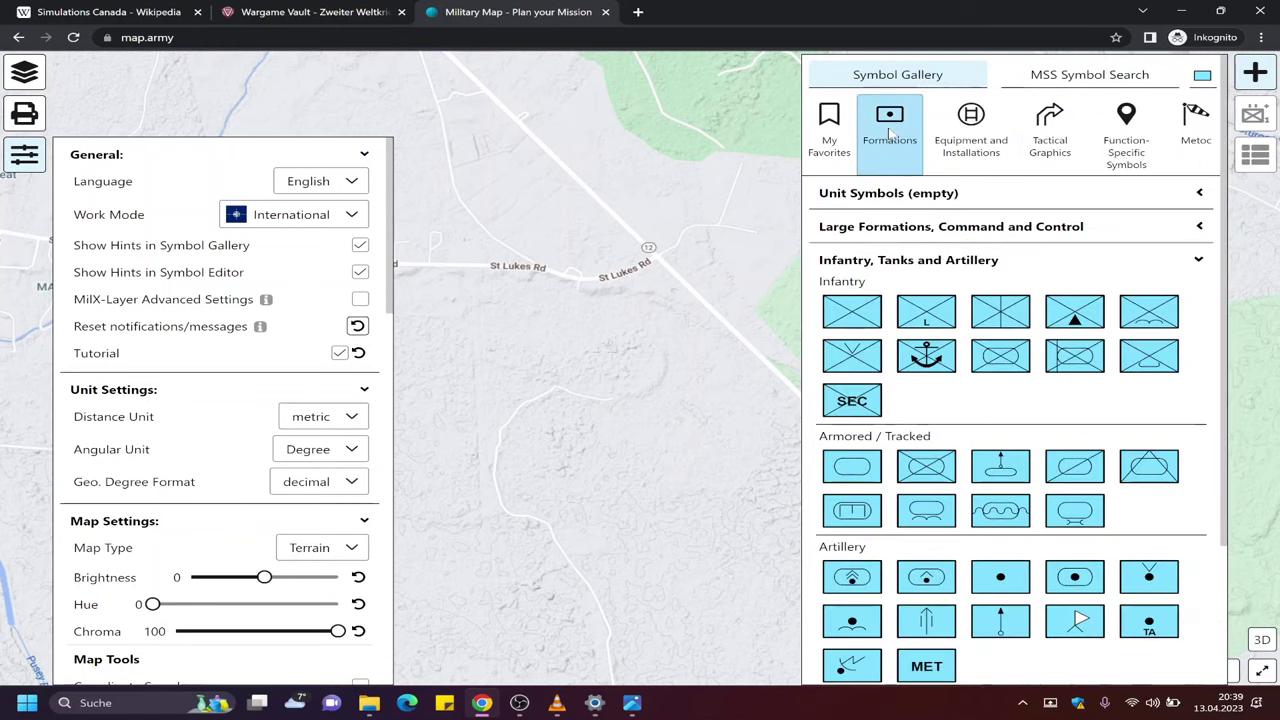
scroll(250, 405, down, 4)
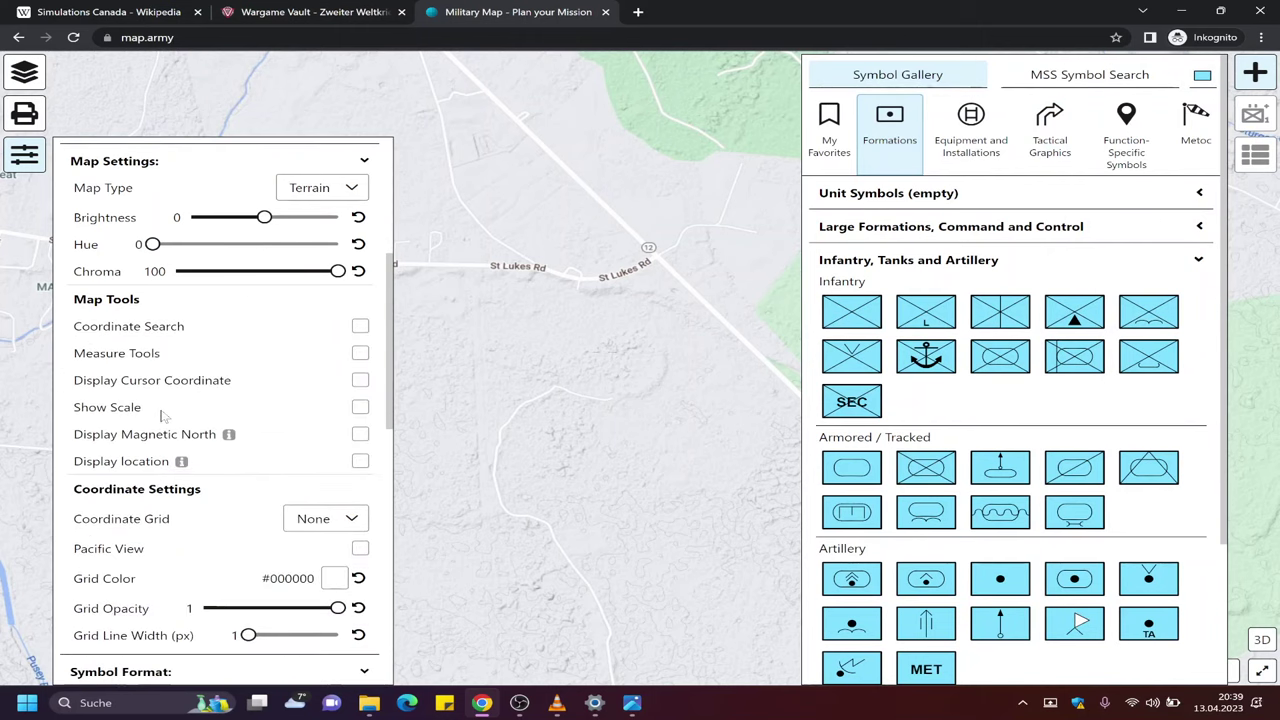
scroll(165, 415, down, 5)
scroll(163, 420, down, 4)
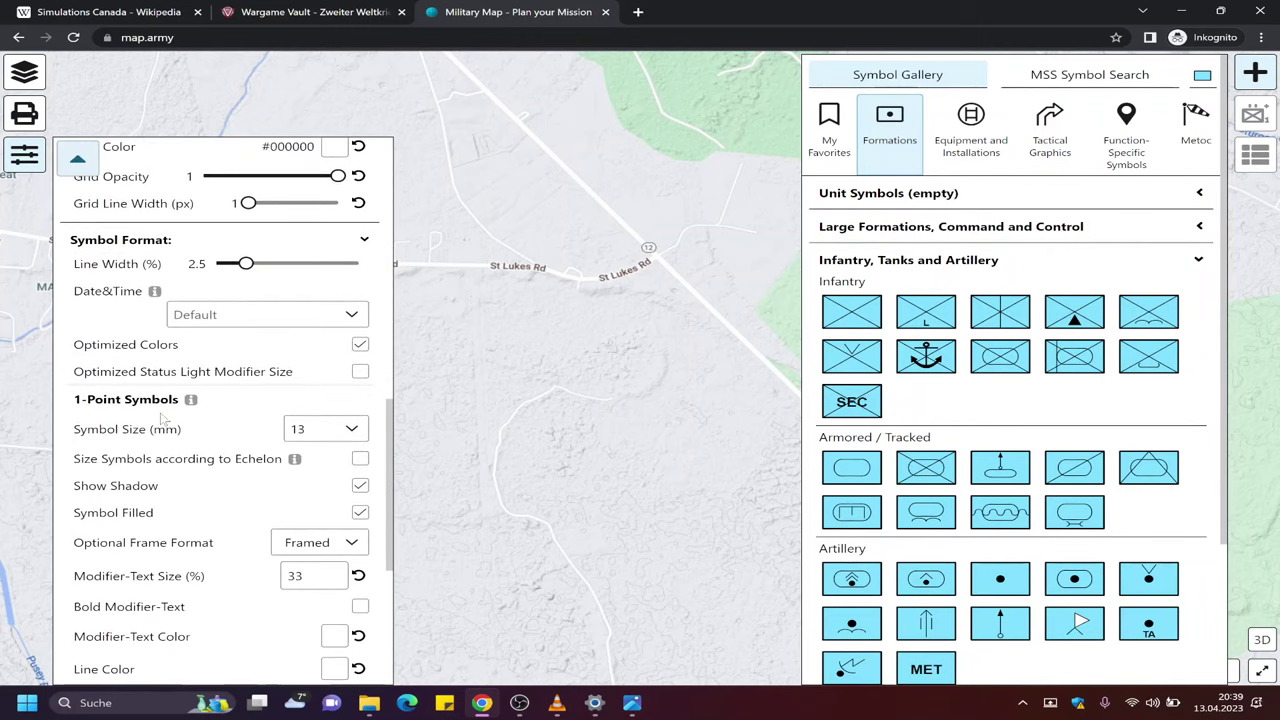
scroll(163, 420, down, 1)
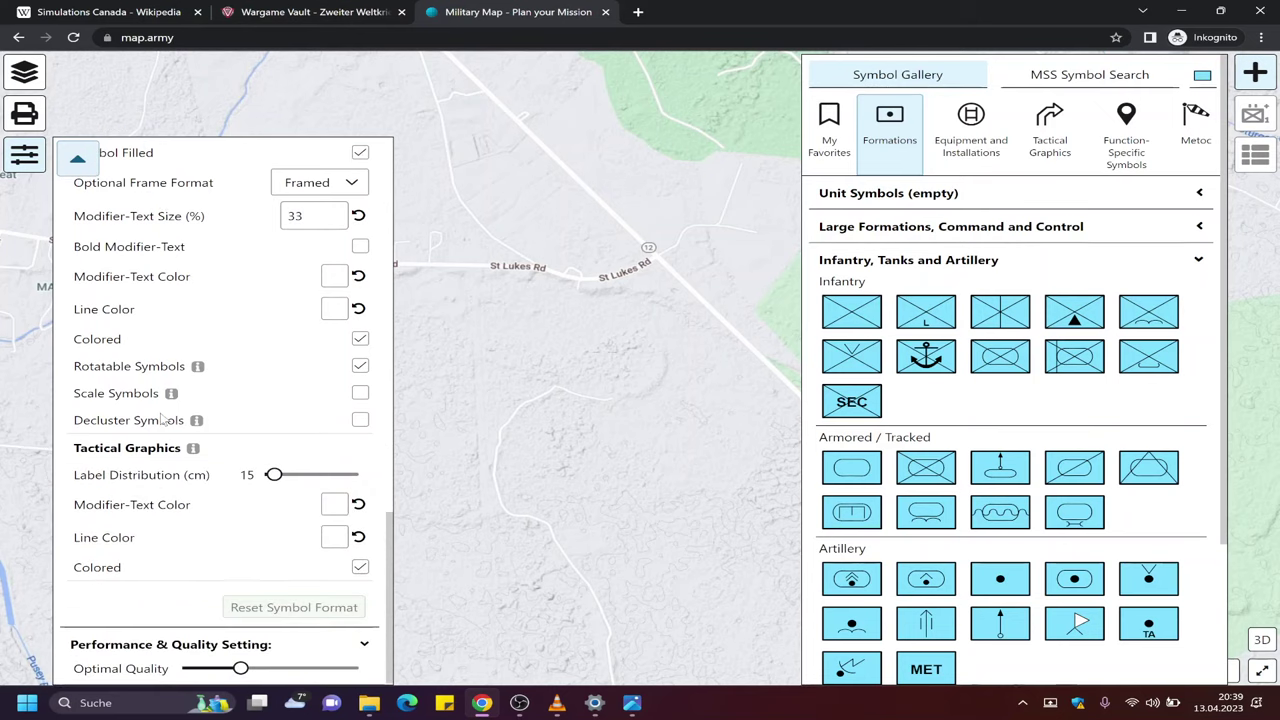
scroll(163, 420, up, 3)
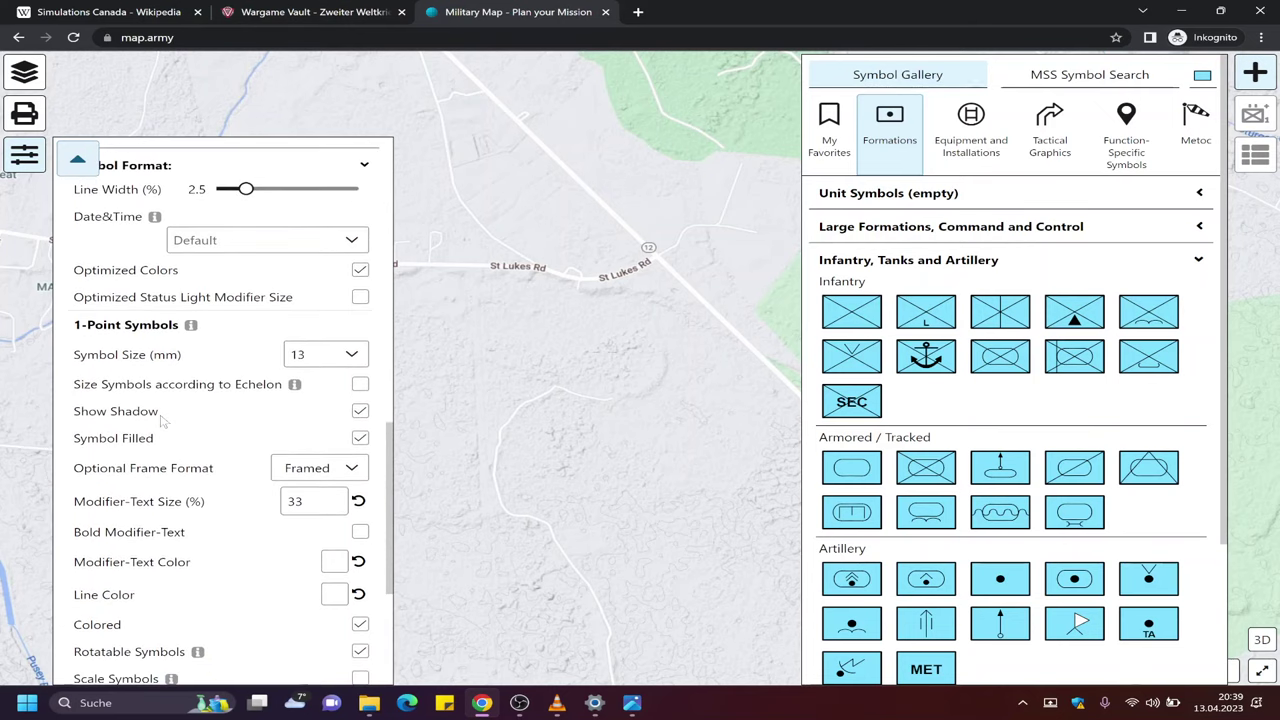
scroll(165, 420, up, 5)
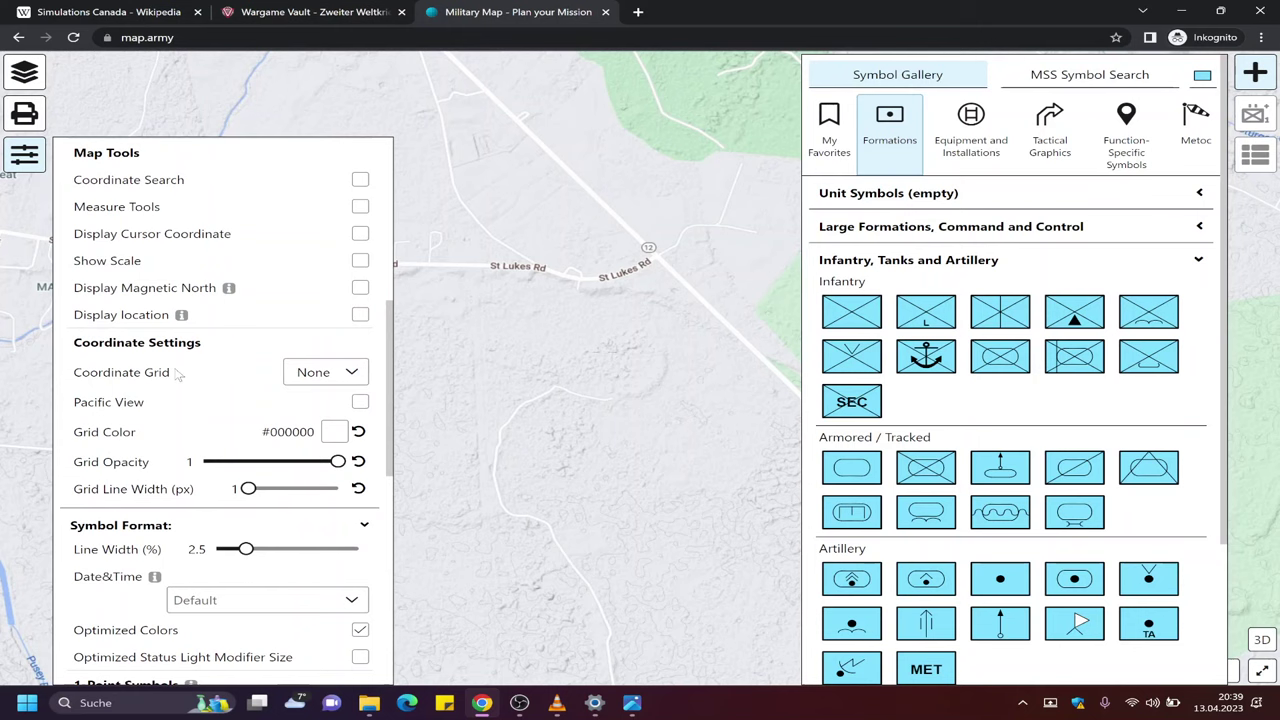
Overlay a WGS84 coordinate grid, then set the coordinate grid back to None
click(326, 376)
click(338, 423)
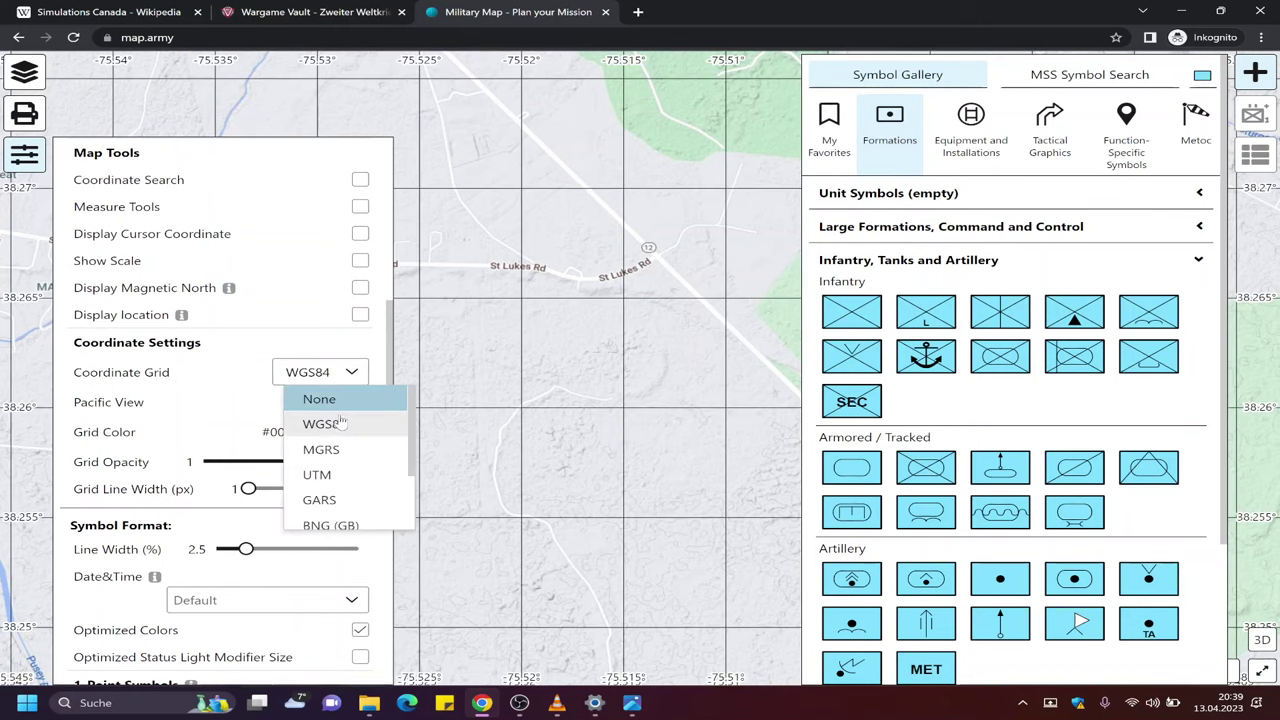
scroll(575, 347, down, 1)
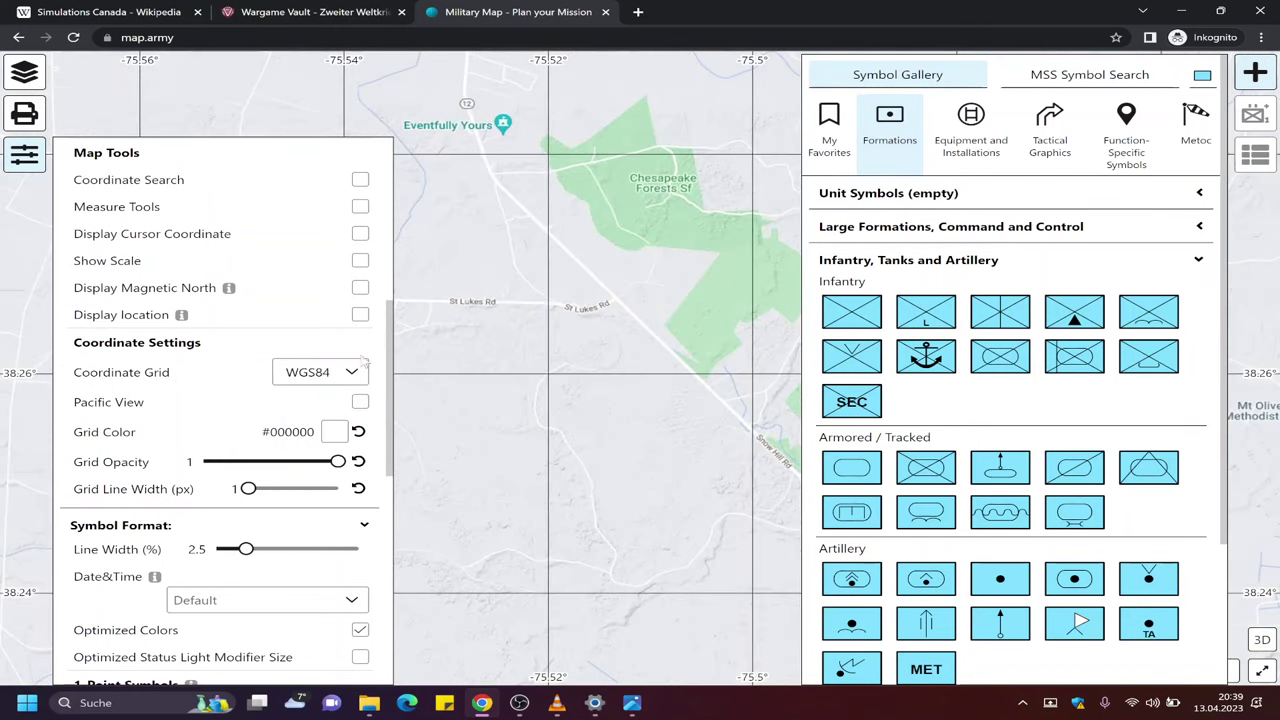
click(328, 382)
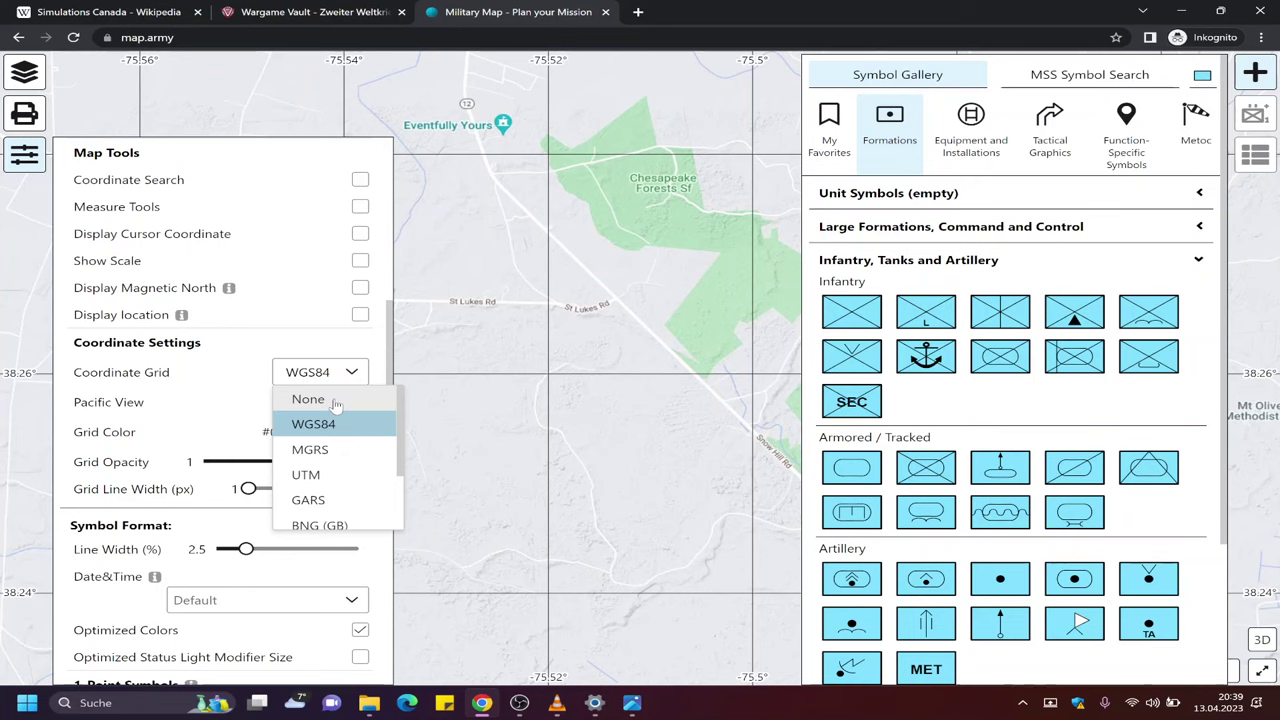
click(336, 401)
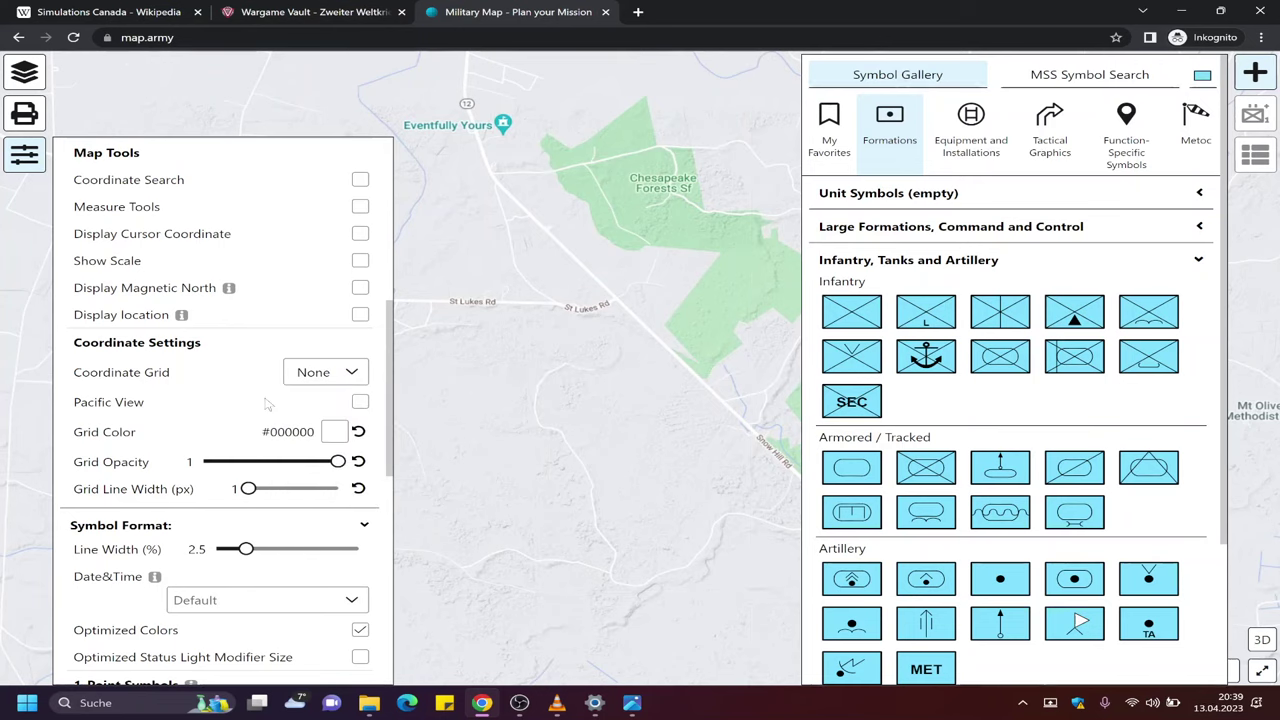
scroll(267, 404, up, 1)
scroll(267, 404, up, 4)
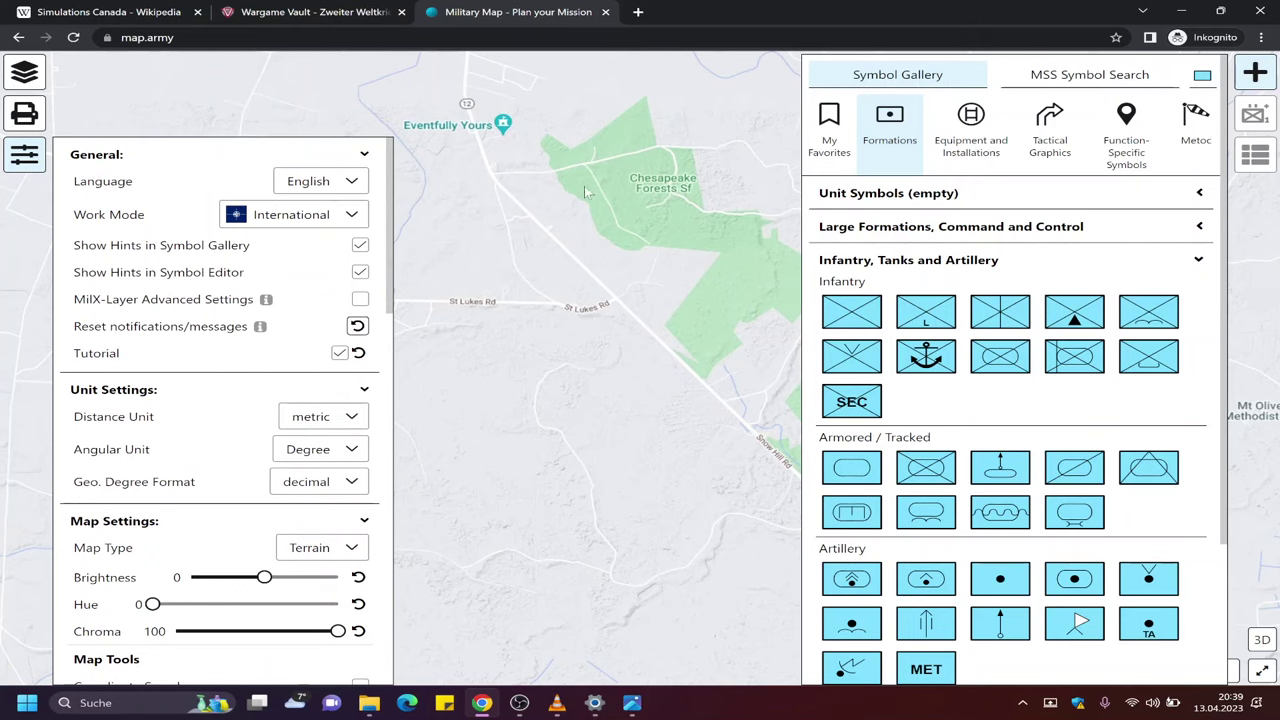
Close the Symbol Gallery and centre the map near Nassawango Hills and Chesapeake Forests
click(1255, 72)
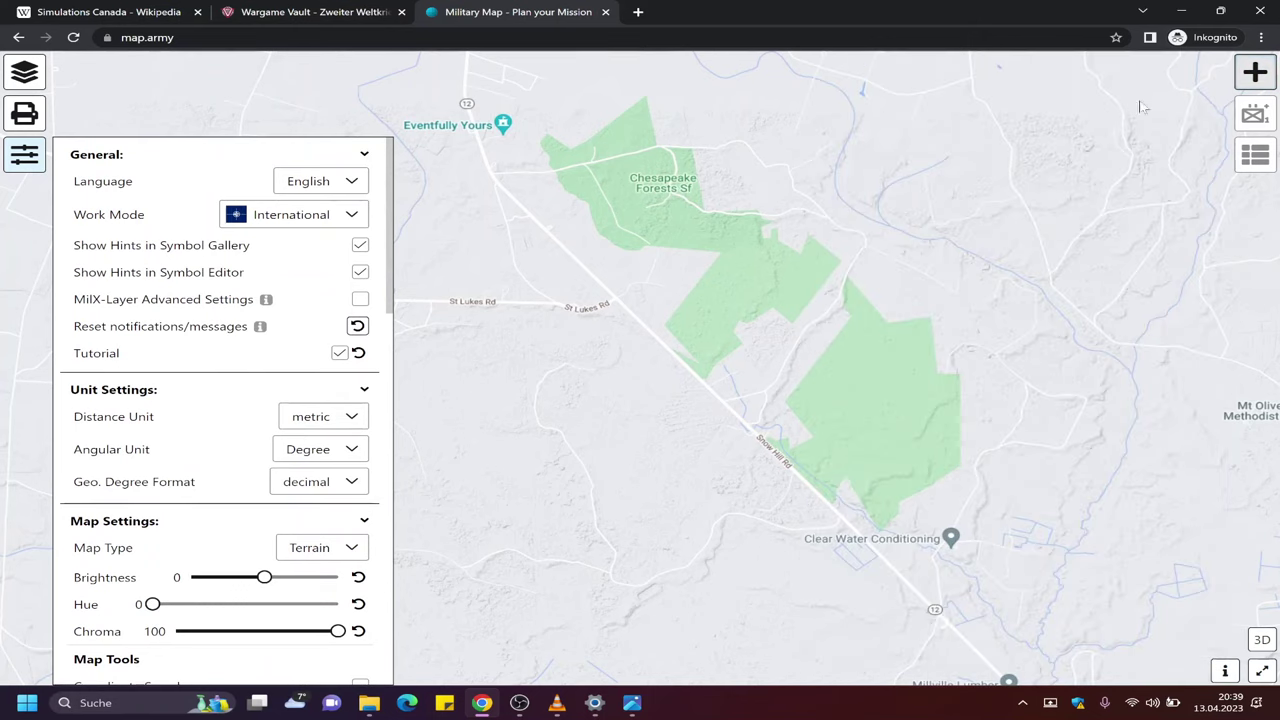
scroll(575, 302, down, 2)
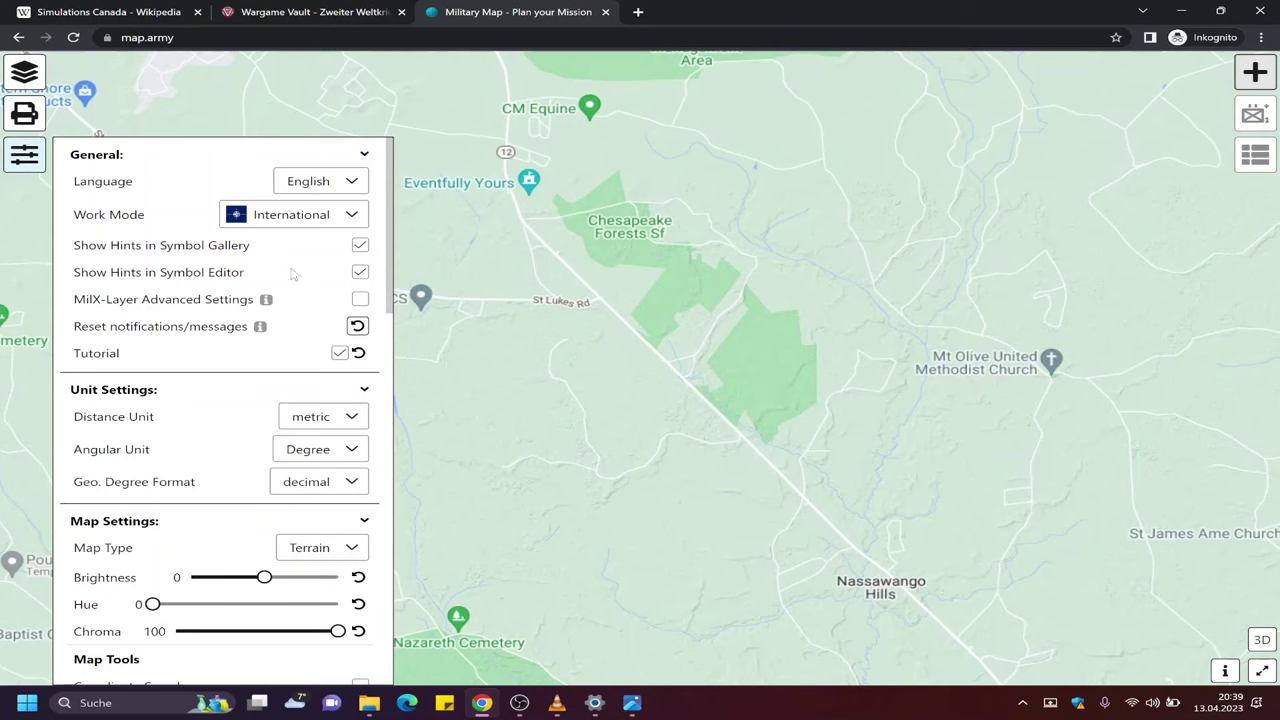
scroll(295, 275, down, 5)
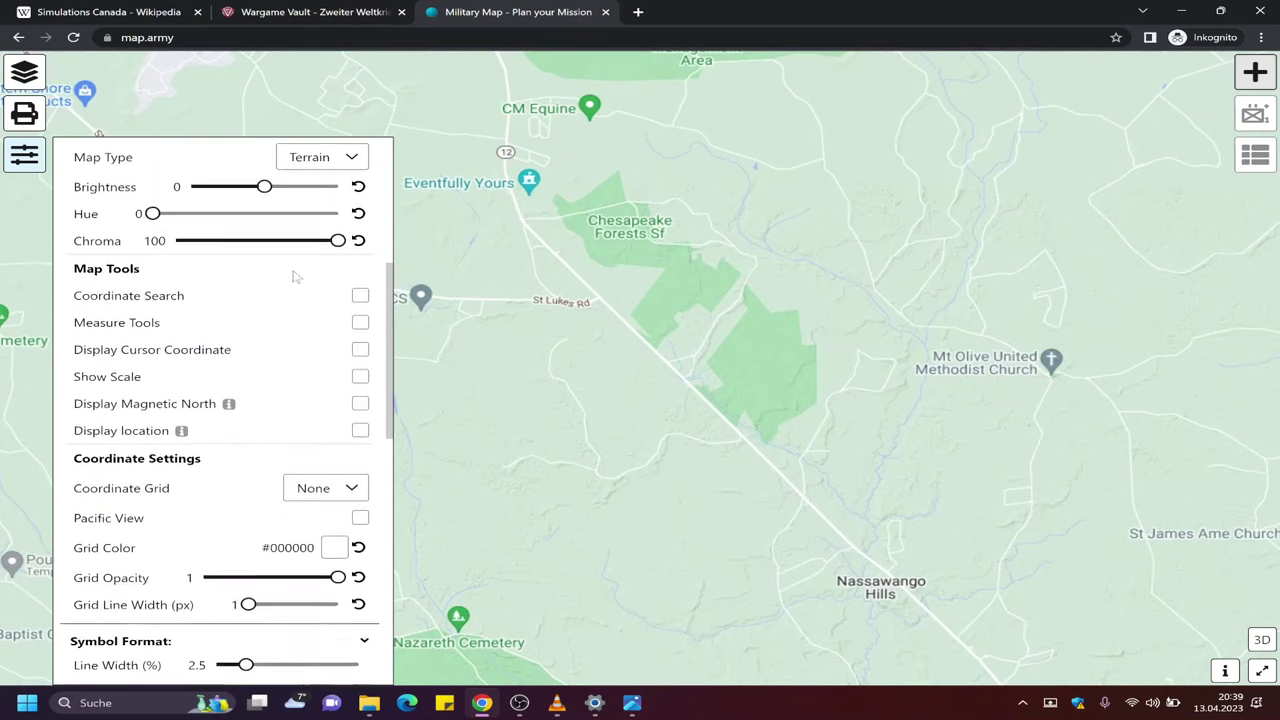
scroll(295, 275, up, 5)
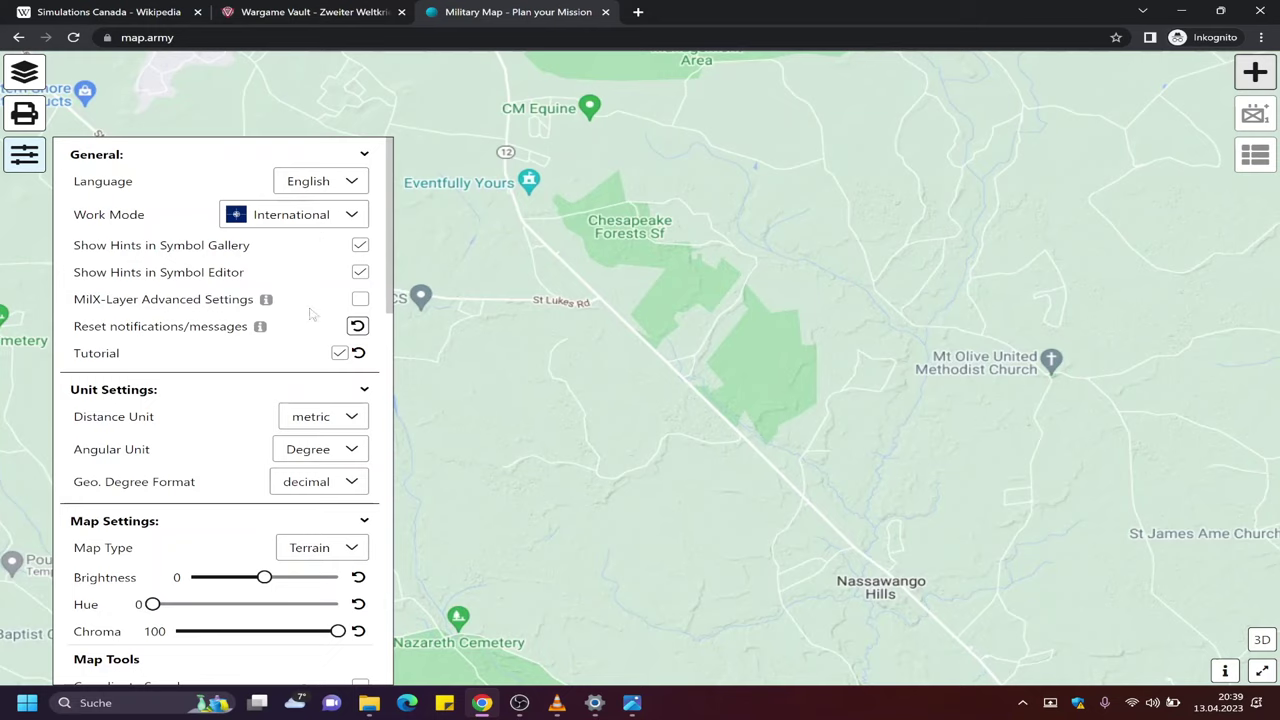
scroll(316, 318, down, 3)
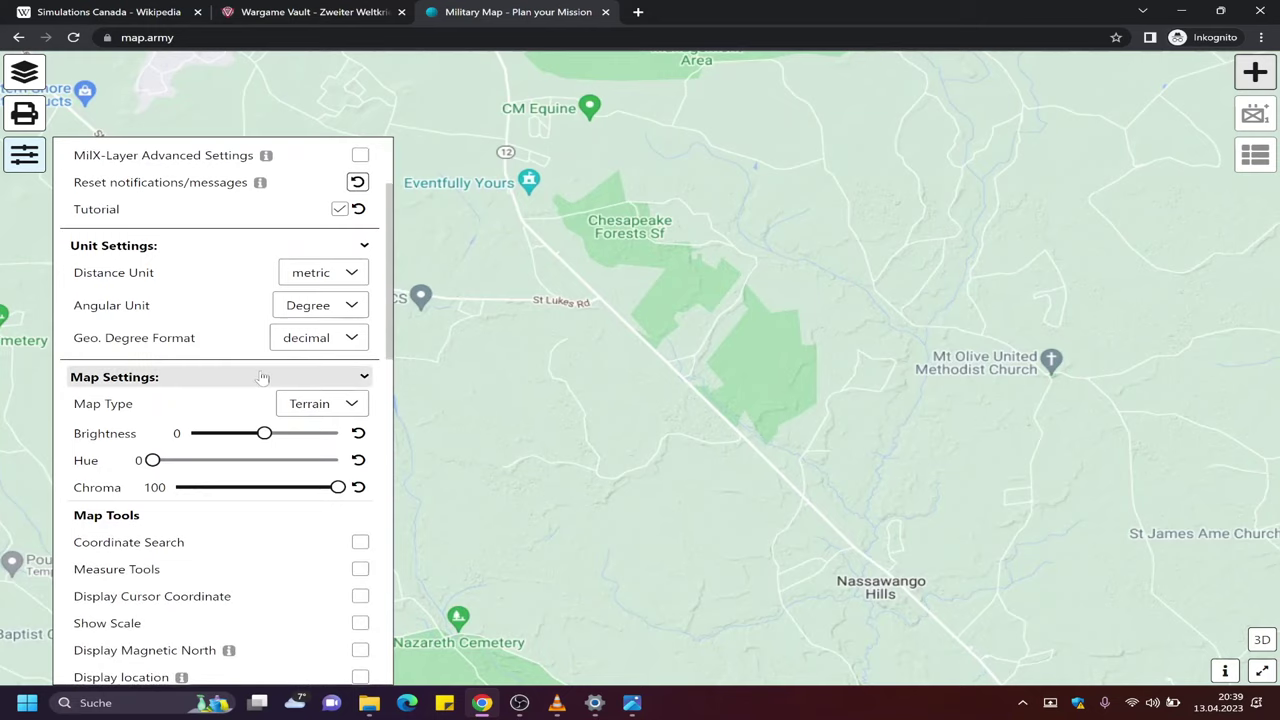
Set the Map Type to Hybrid, then to Satellite for label-free aerial imagery
click(322, 410)
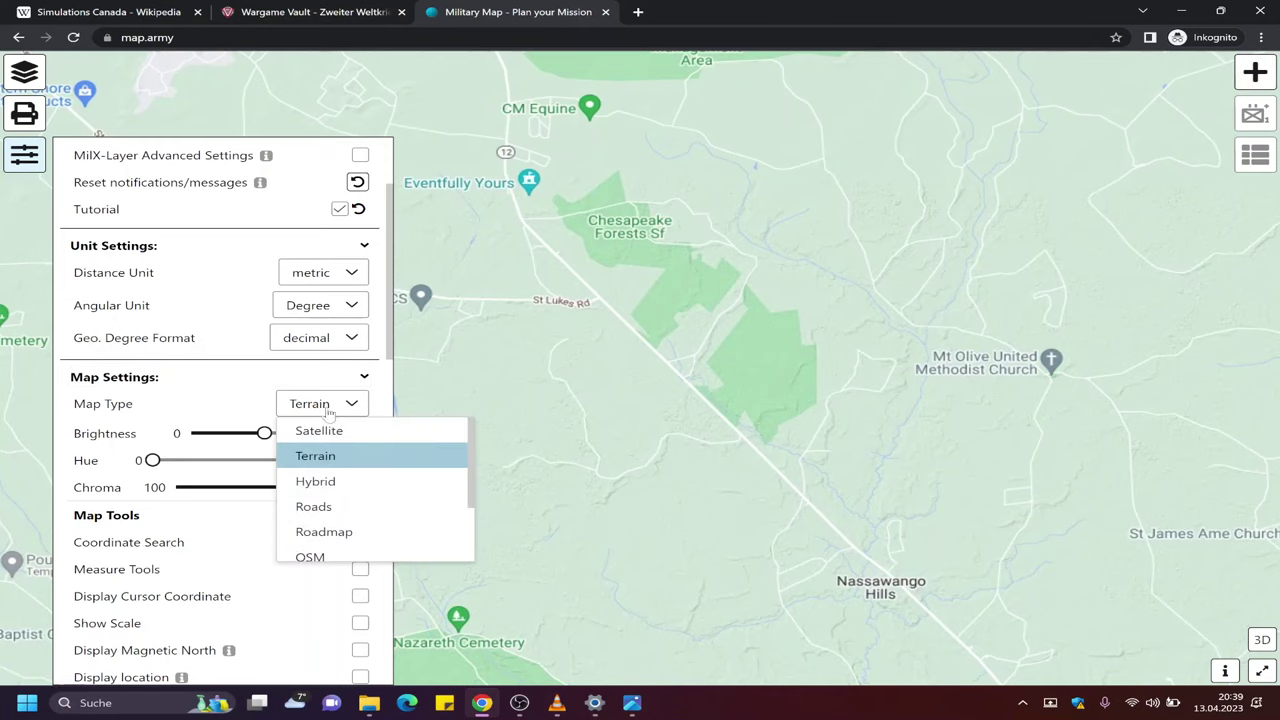
click(343, 480)
click(340, 408)
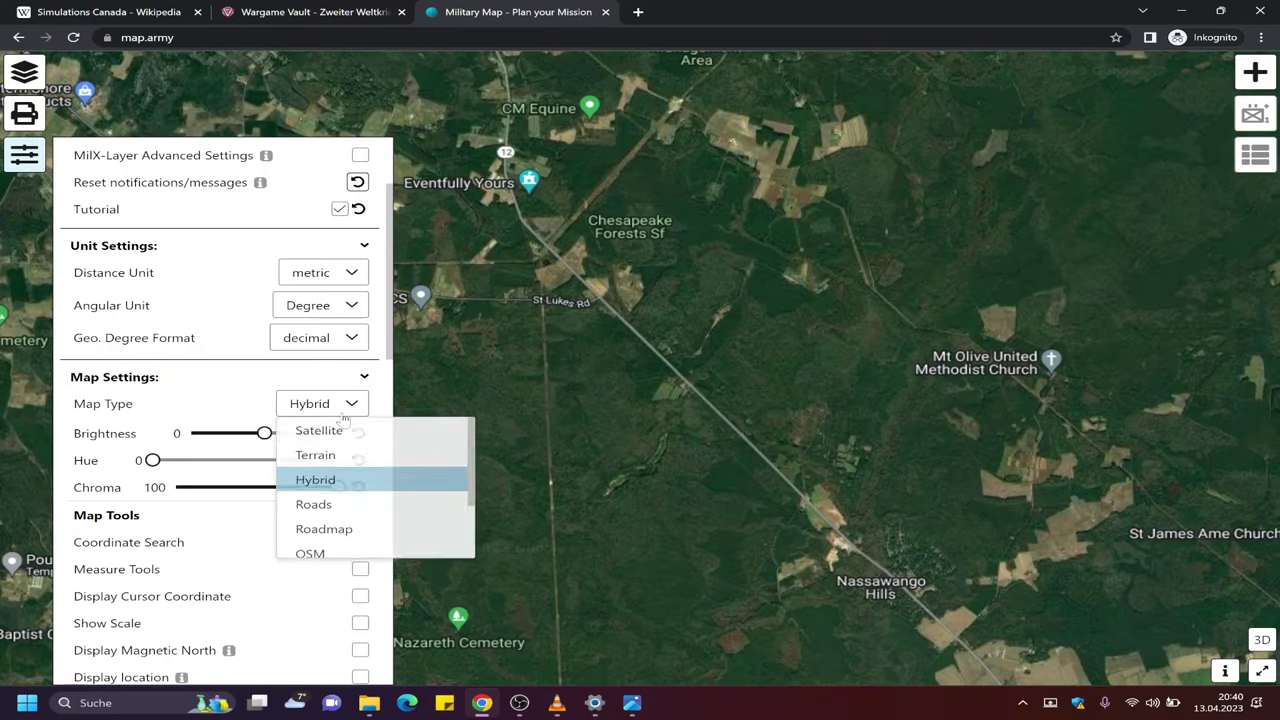
scroll(341, 455, down, 1)
scroll(341, 455, down, 1)
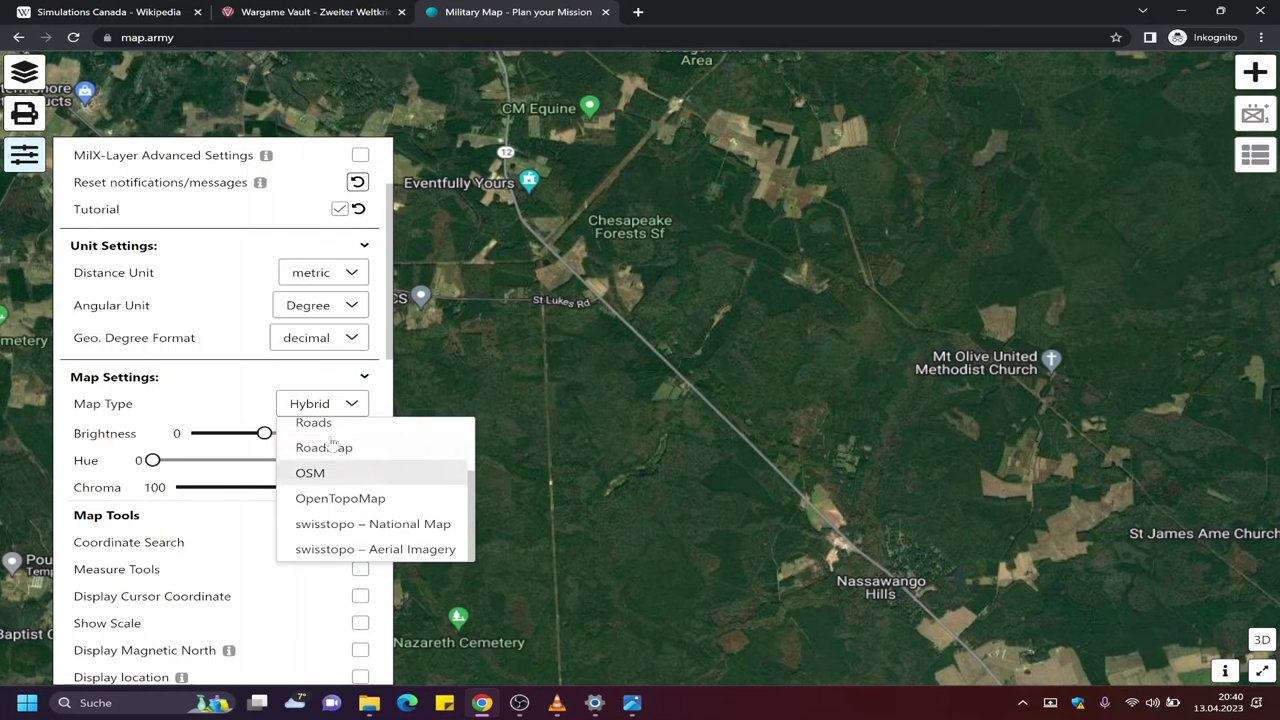
scroll(330, 472, up, 1)
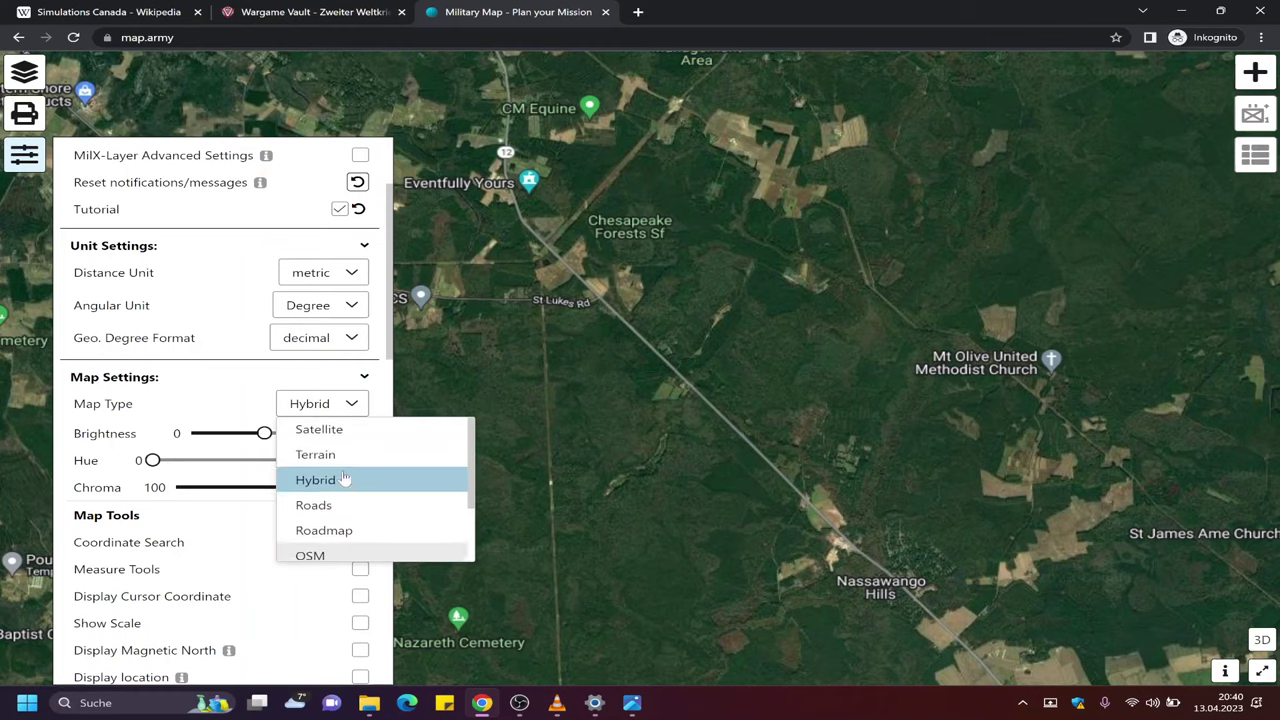
click(330, 432)
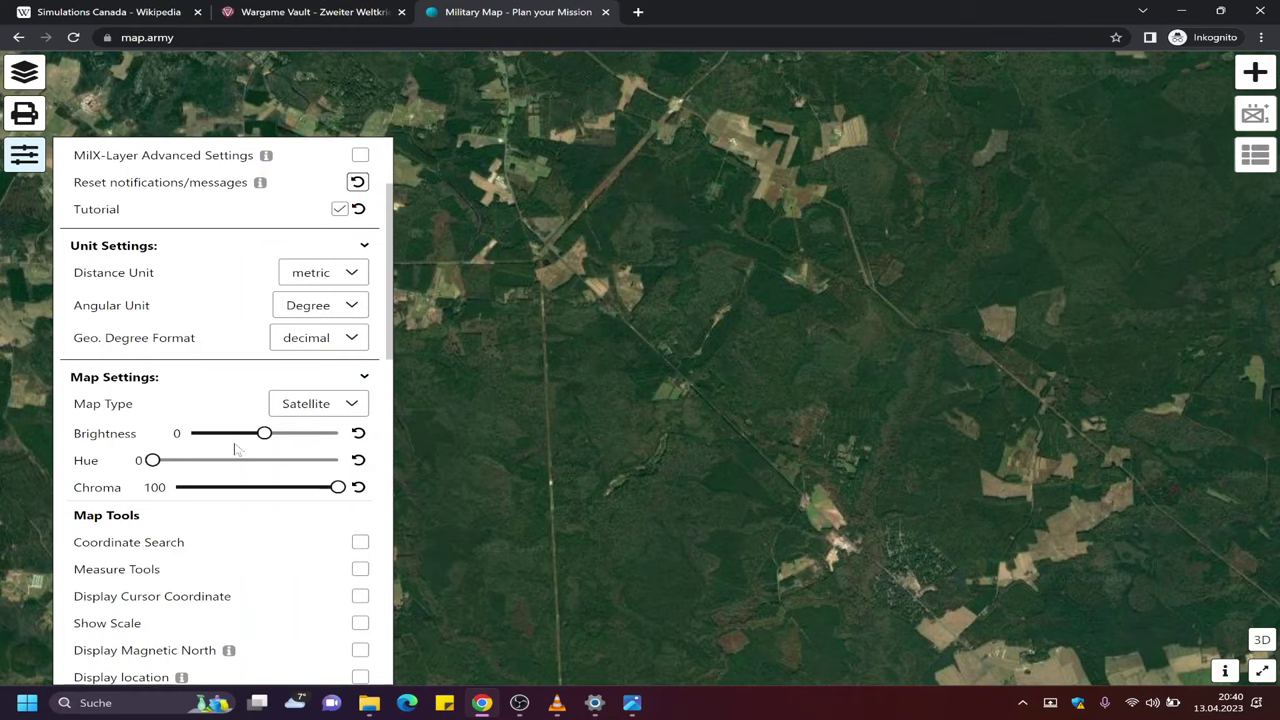
Drag the Performance & Quality slider fully right to Best Performance
scroll(236, 450, down, 2)
scroll(145, 517, down, 1)
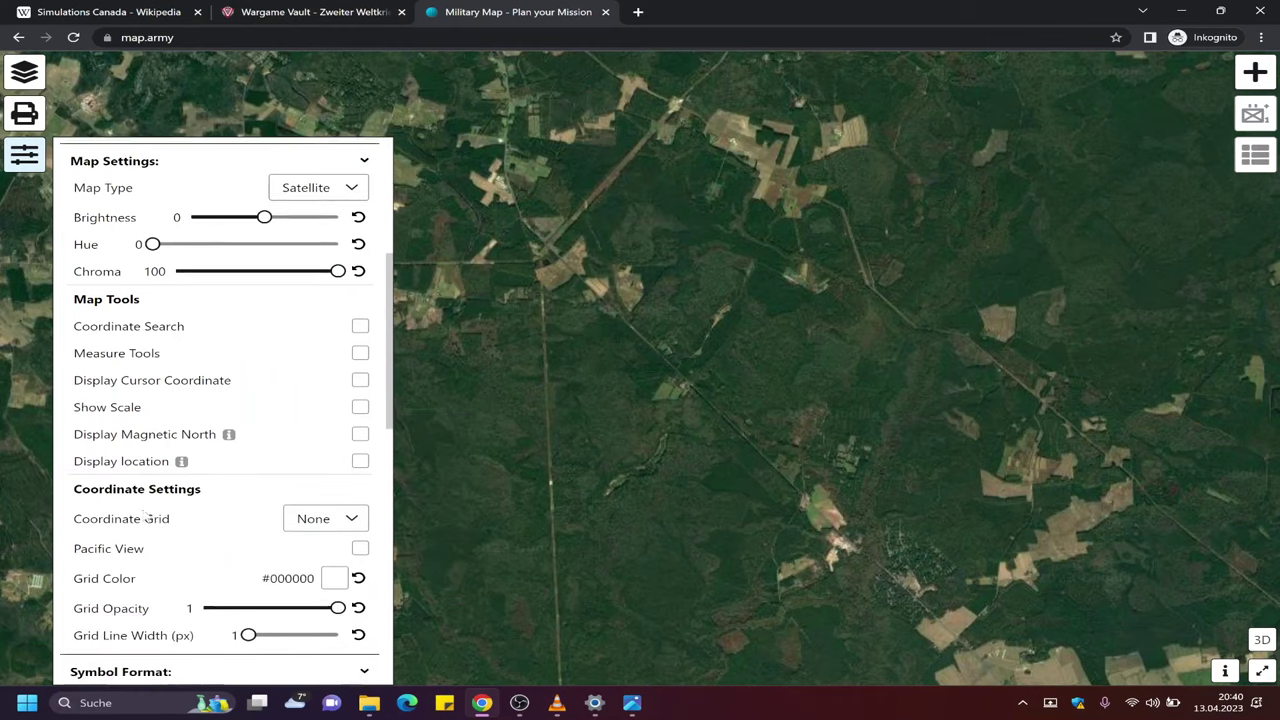
scroll(145, 517, down, 1)
scroll(145, 505, down, 6)
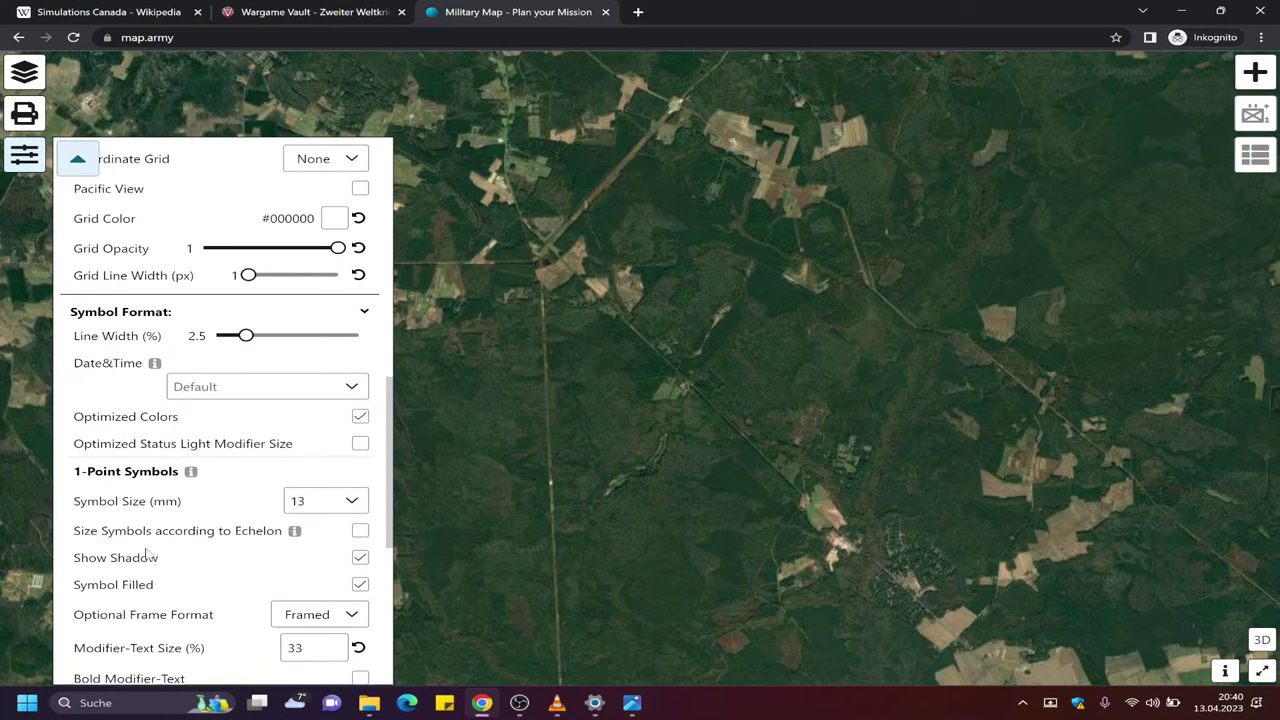
scroll(152, 550, down, 4)
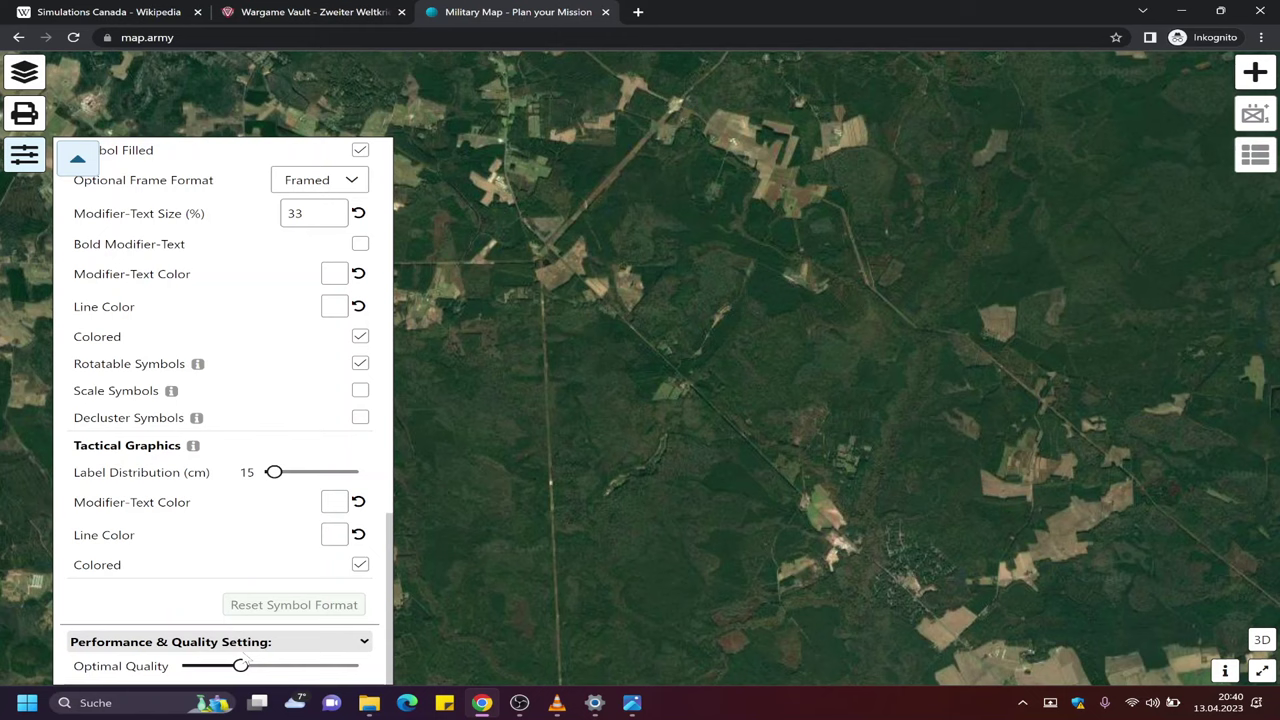
drag(241, 665, 359, 665)
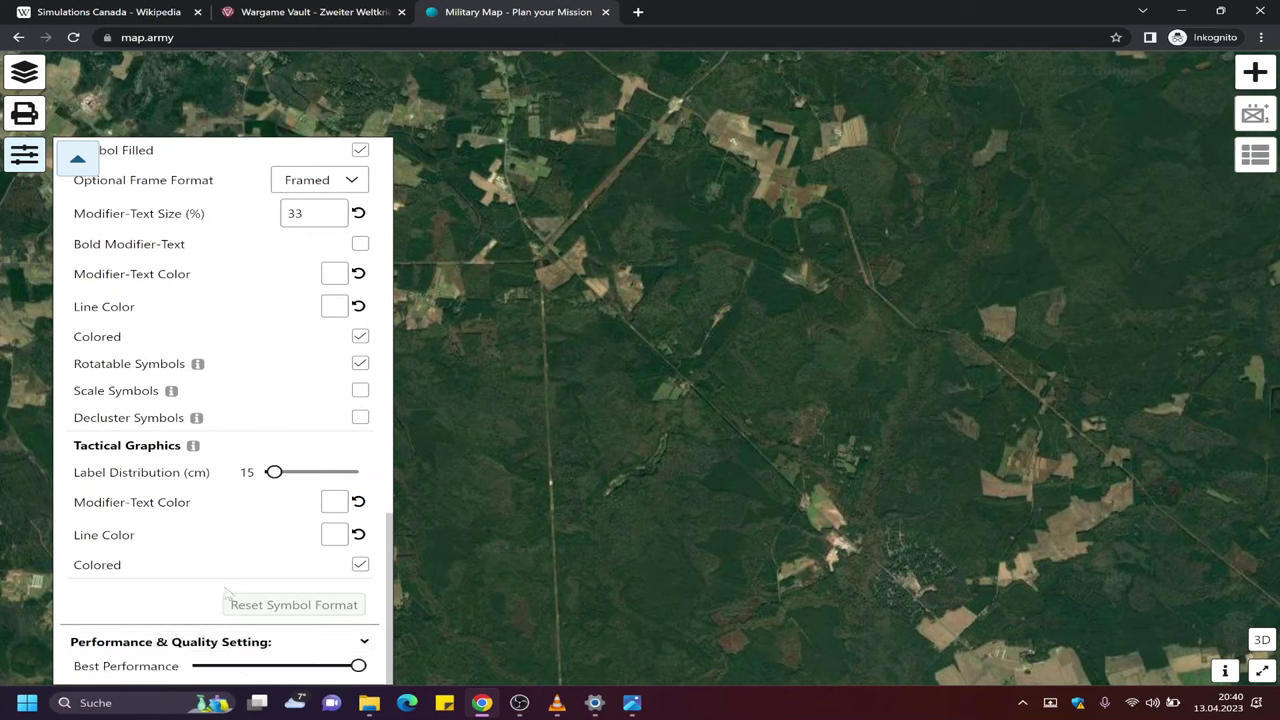
Review the settings: no coordinate grid, 1-point symbols at 13 mm, Framed frame format
scroll(228, 594, up, 3)
scroll(222, 582, up, 3)
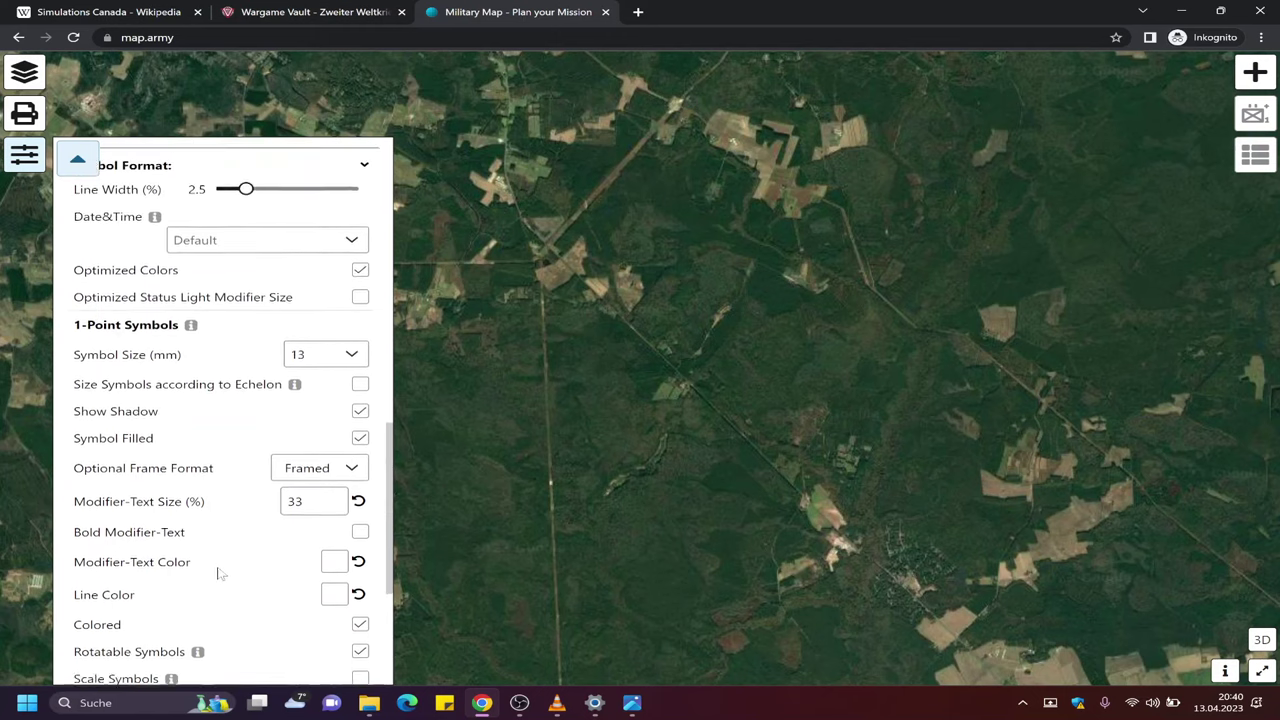
scroll(220, 574, up, 1)
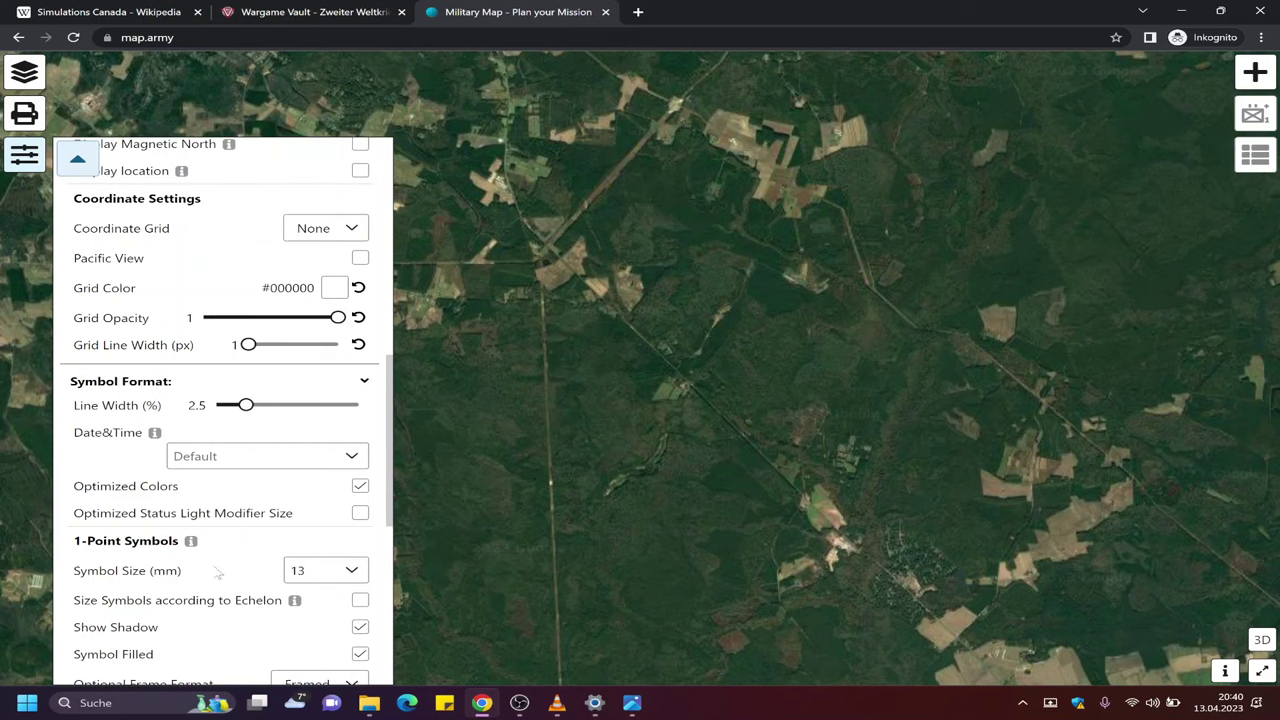
scroll(213, 497, up, 1)
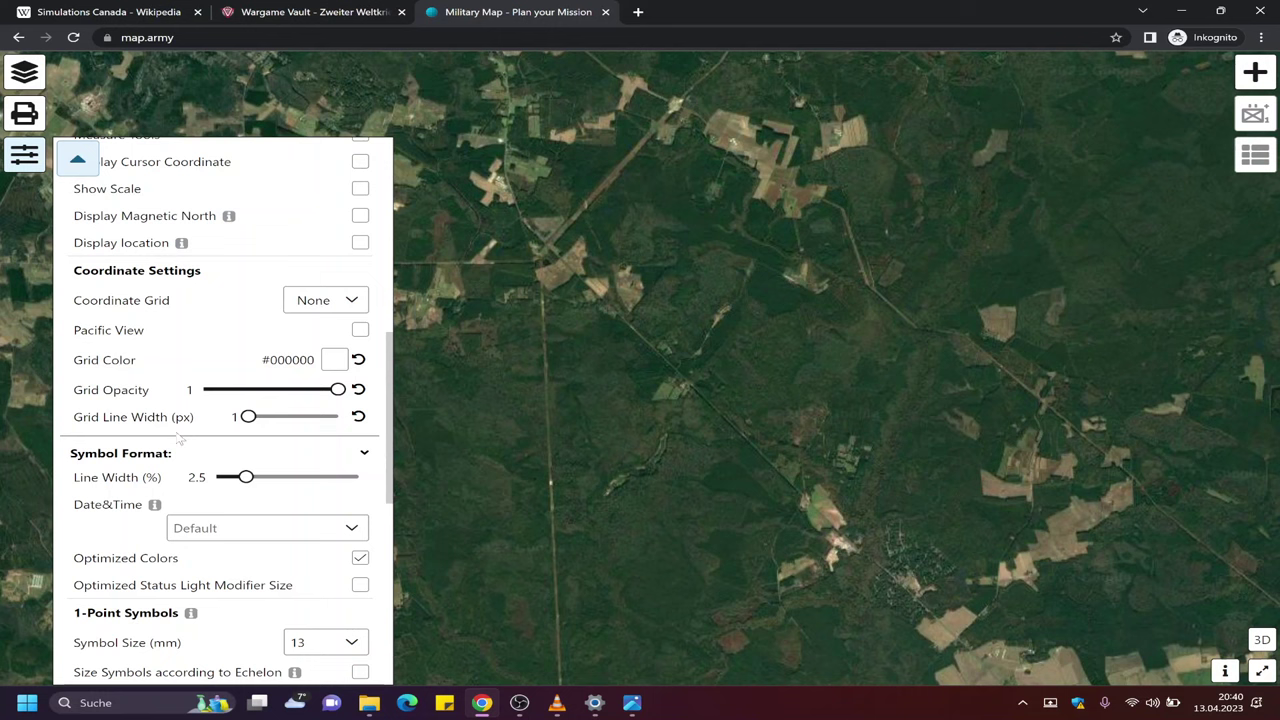
scroll(190, 445, up, 2)
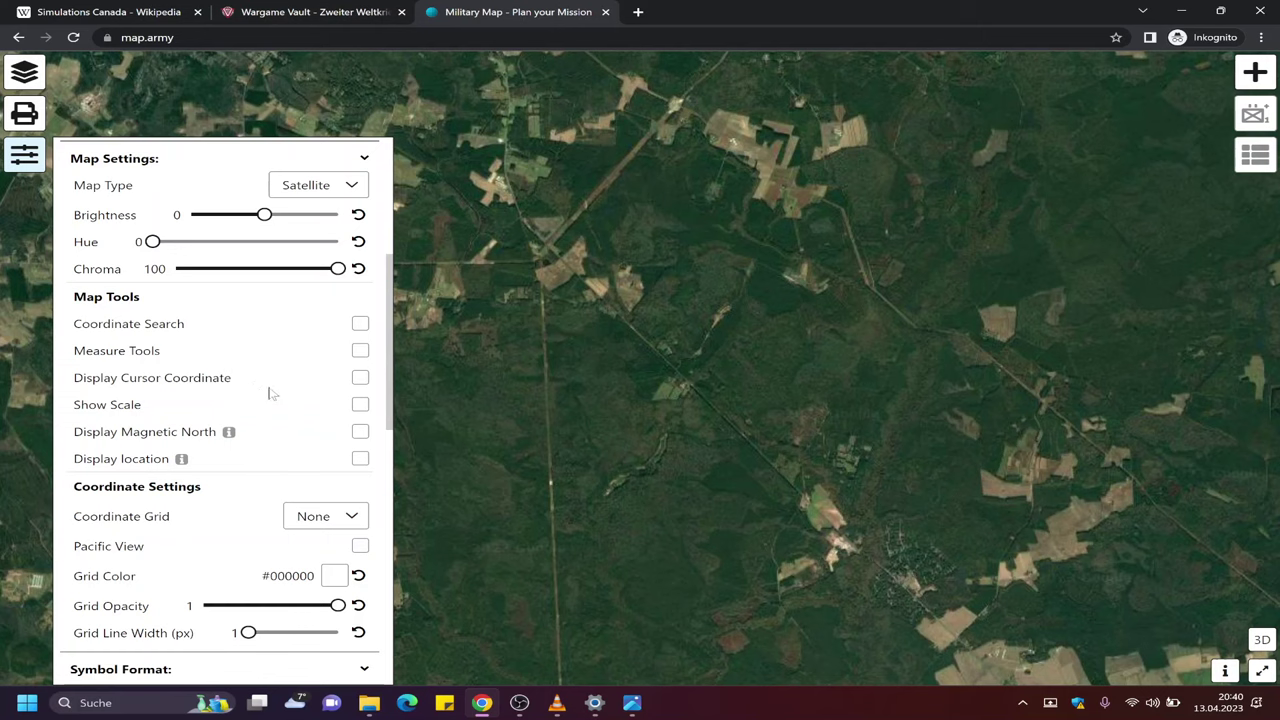
scroll(270, 393, up, 4)
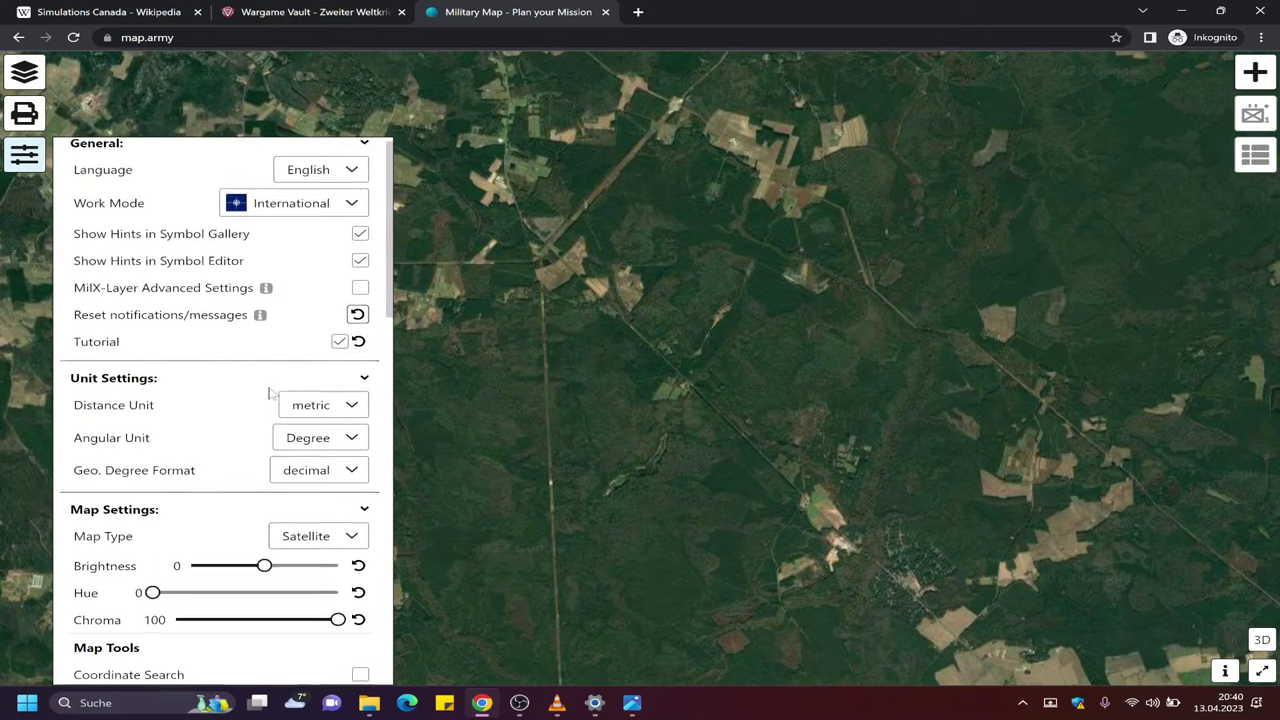
scroll(270, 393, down, 5)
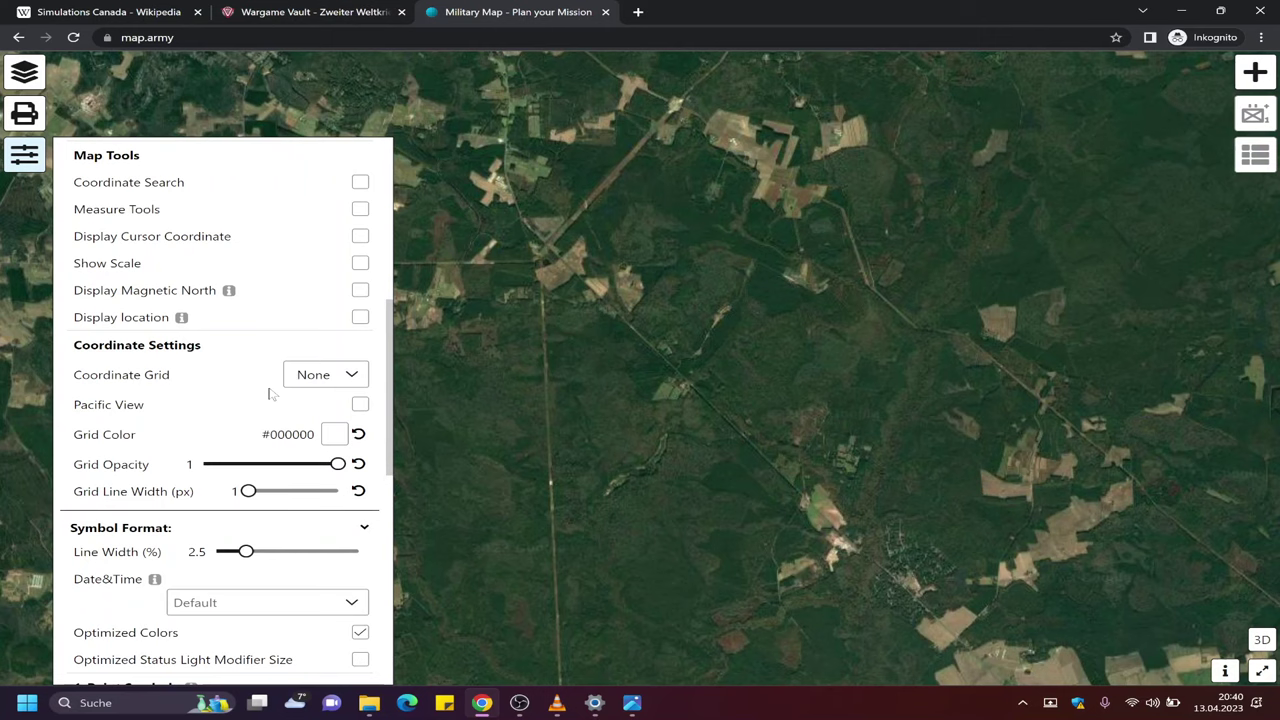
scroll(270, 393, down, 2)
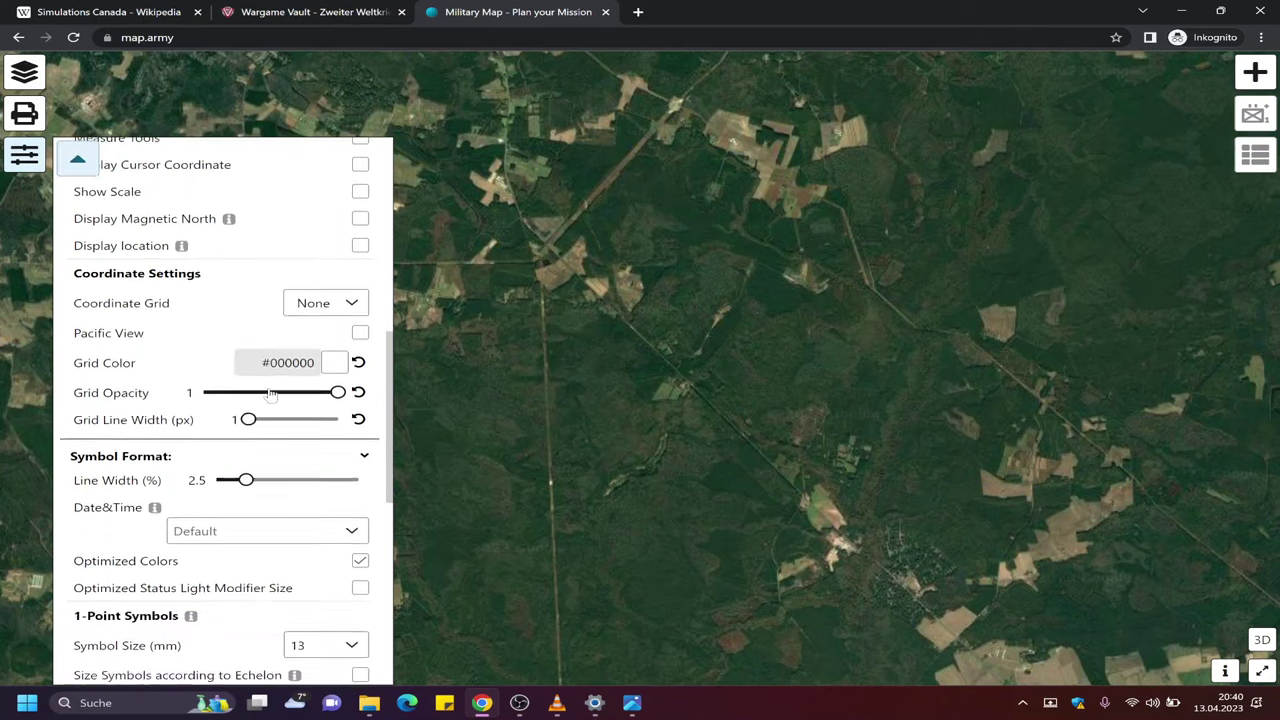
scroll(270, 393, down, 2)
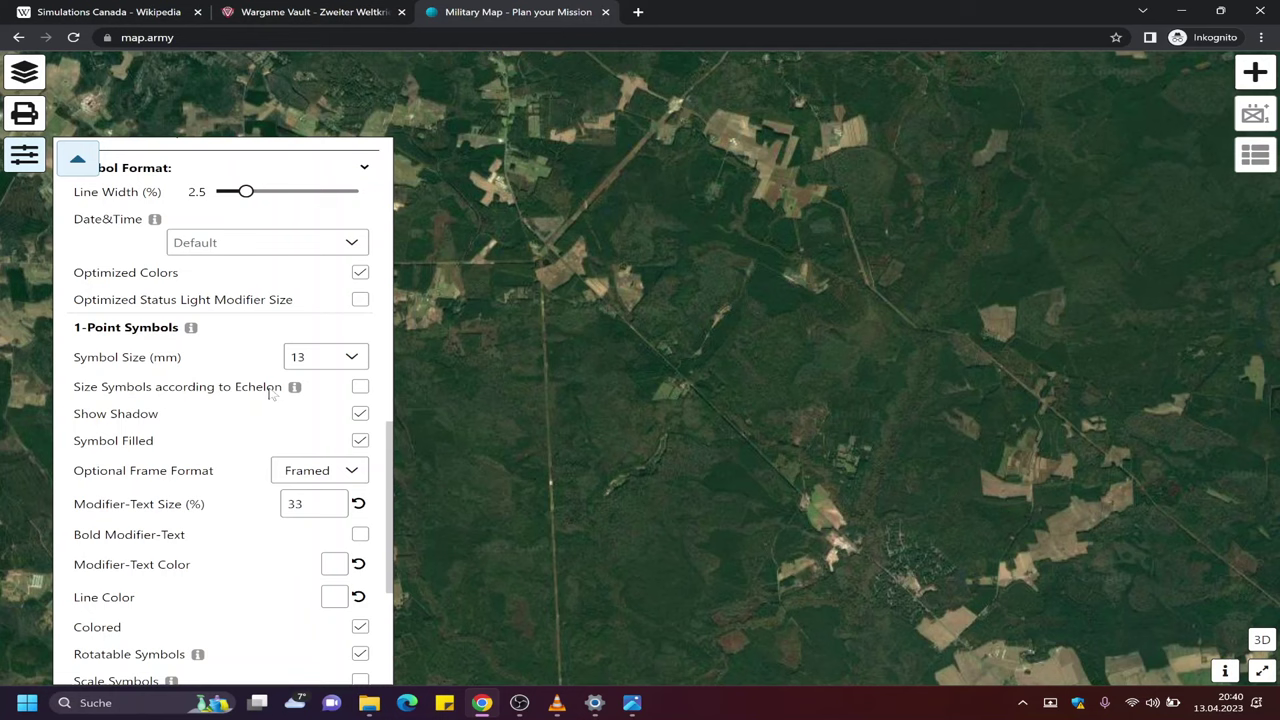
scroll(270, 393, down, 1)
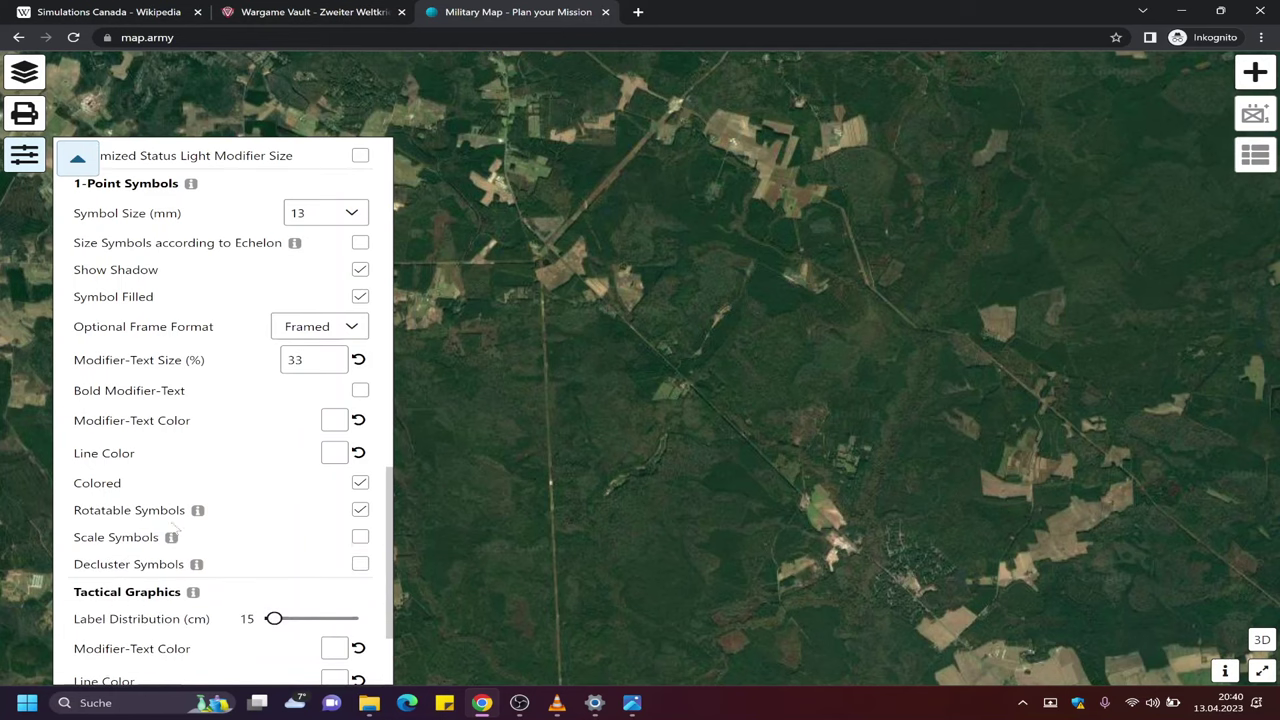
scroll(148, 560, down, 2)
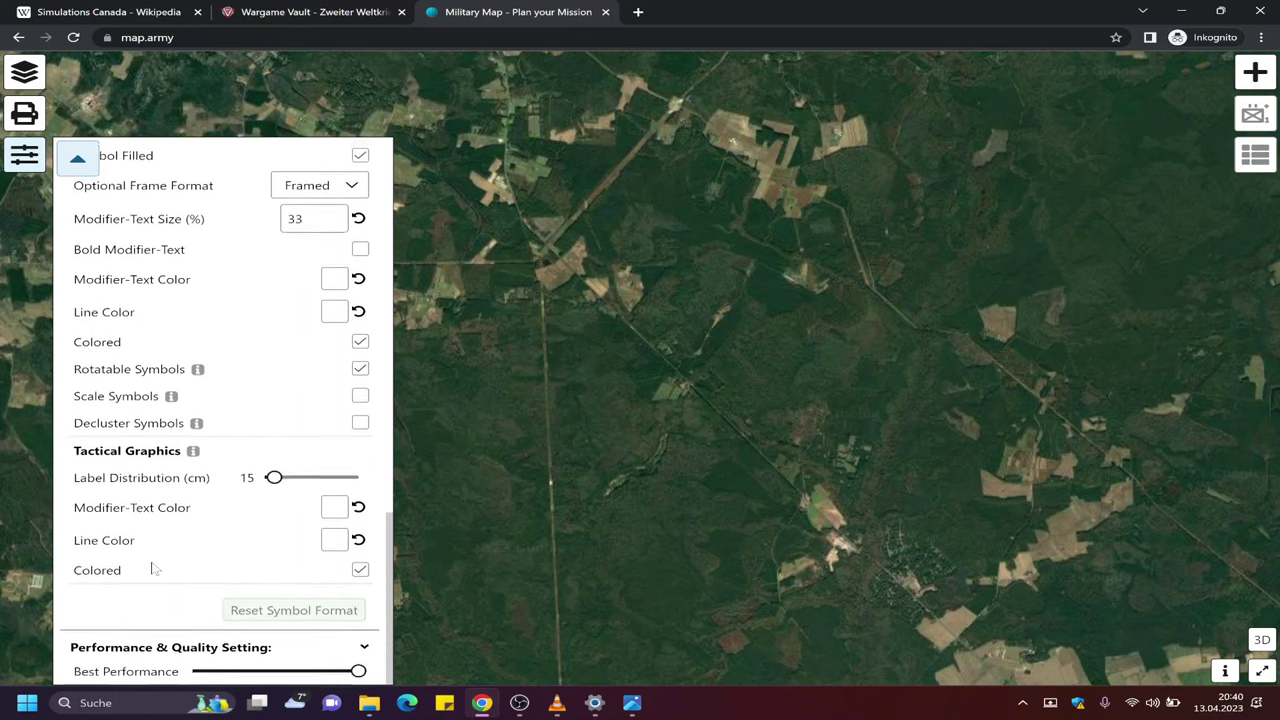
scroll(151, 566, up, 2)
scroll(152, 566, up, 3)
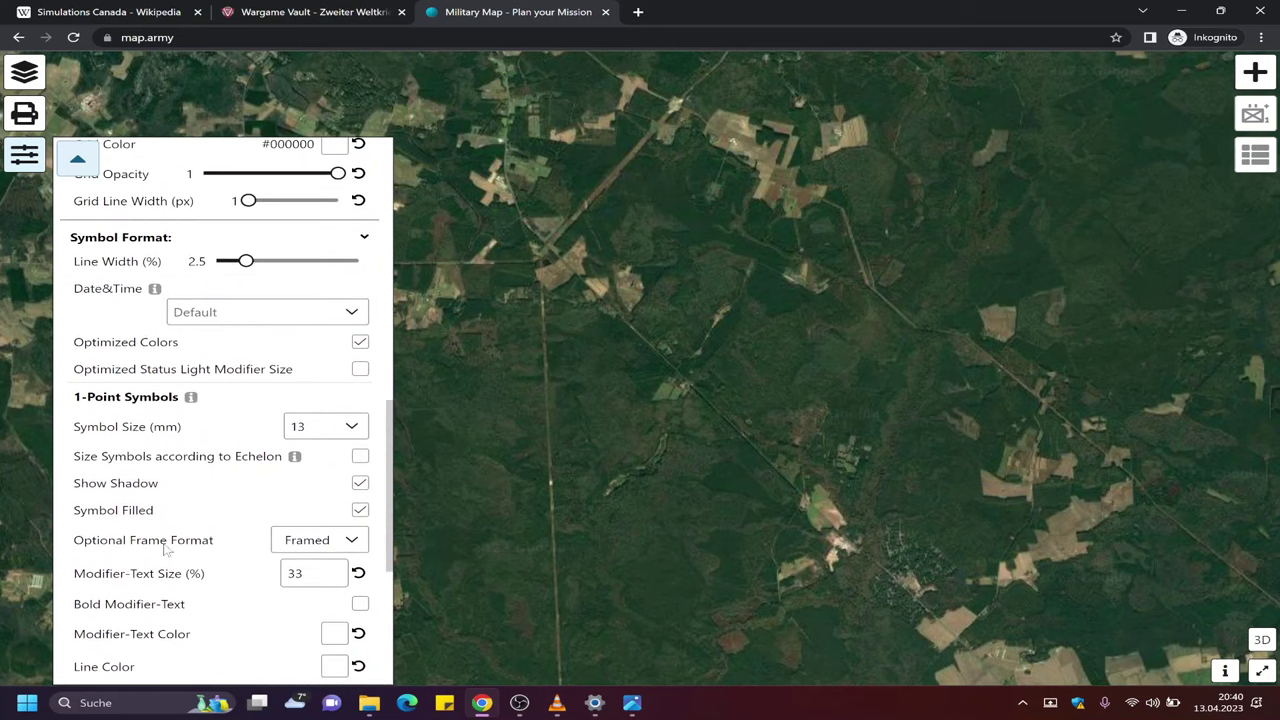
scroll(168, 550, up, 1)
scroll(168, 550, up, 2)
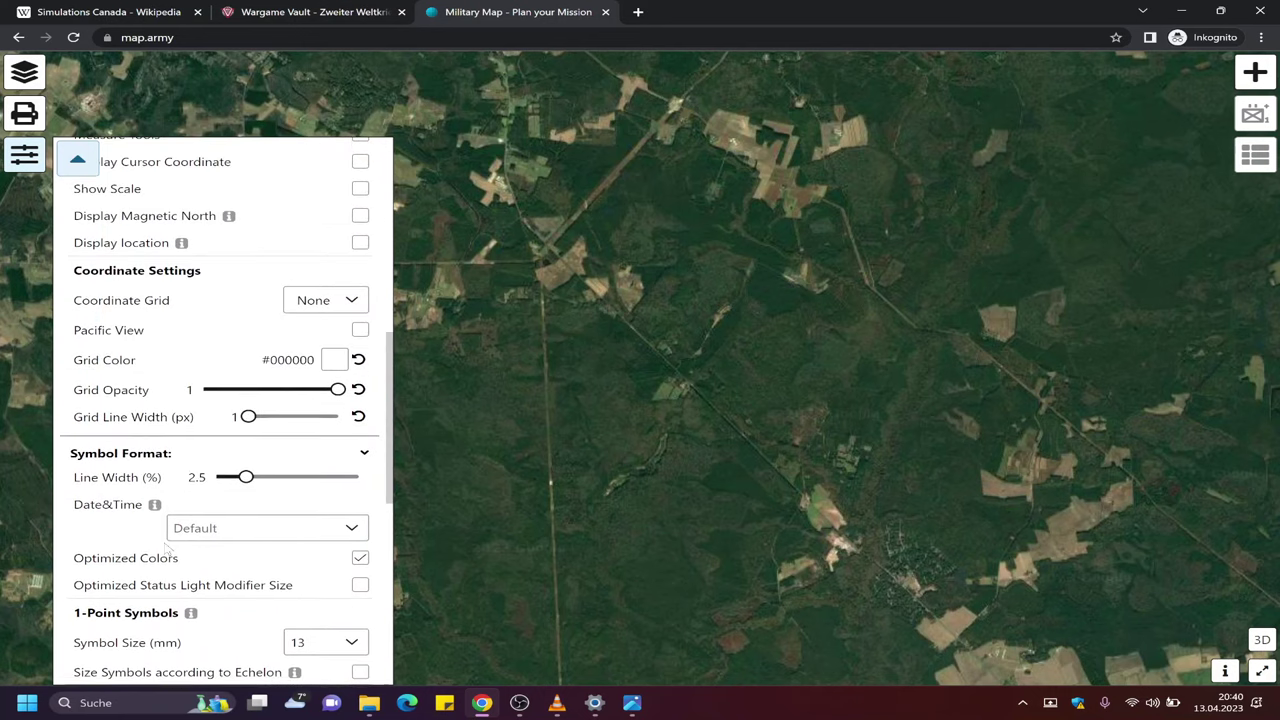
scroll(158, 432, up, 1)
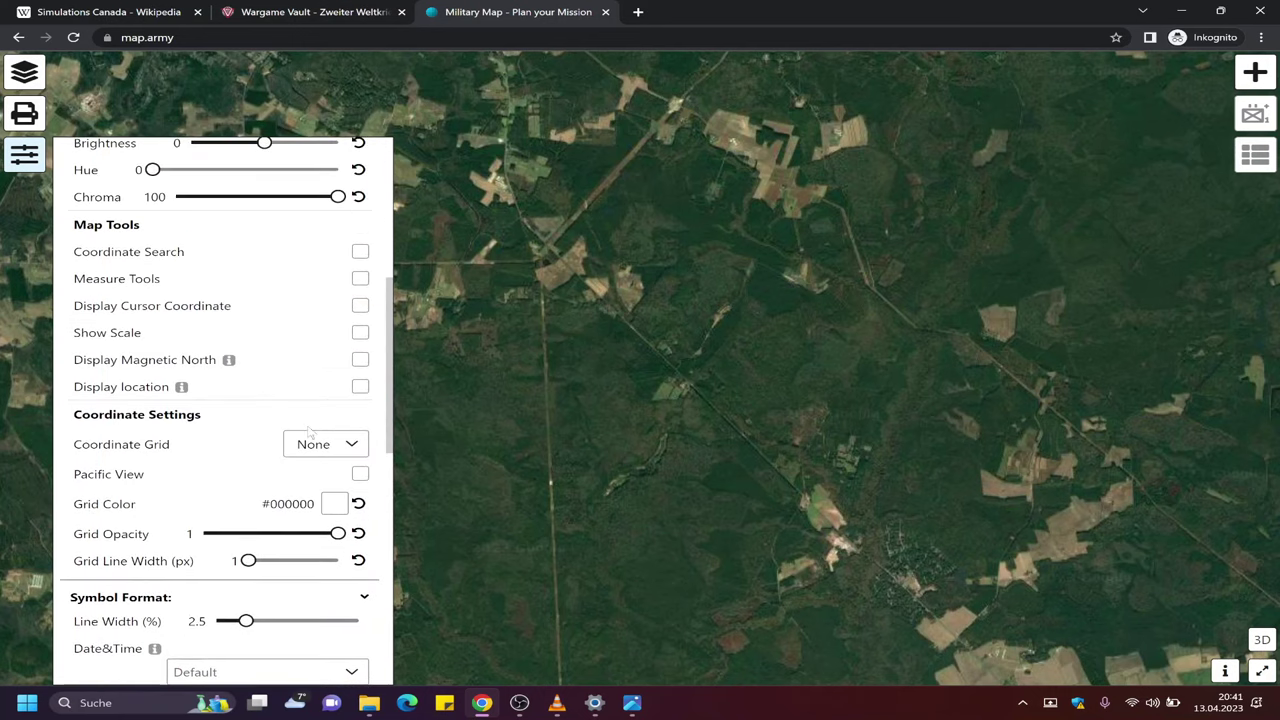
Overlay a hexagonal coordinate grid on the map
click(327, 445)
scroll(344, 493, down, 1)
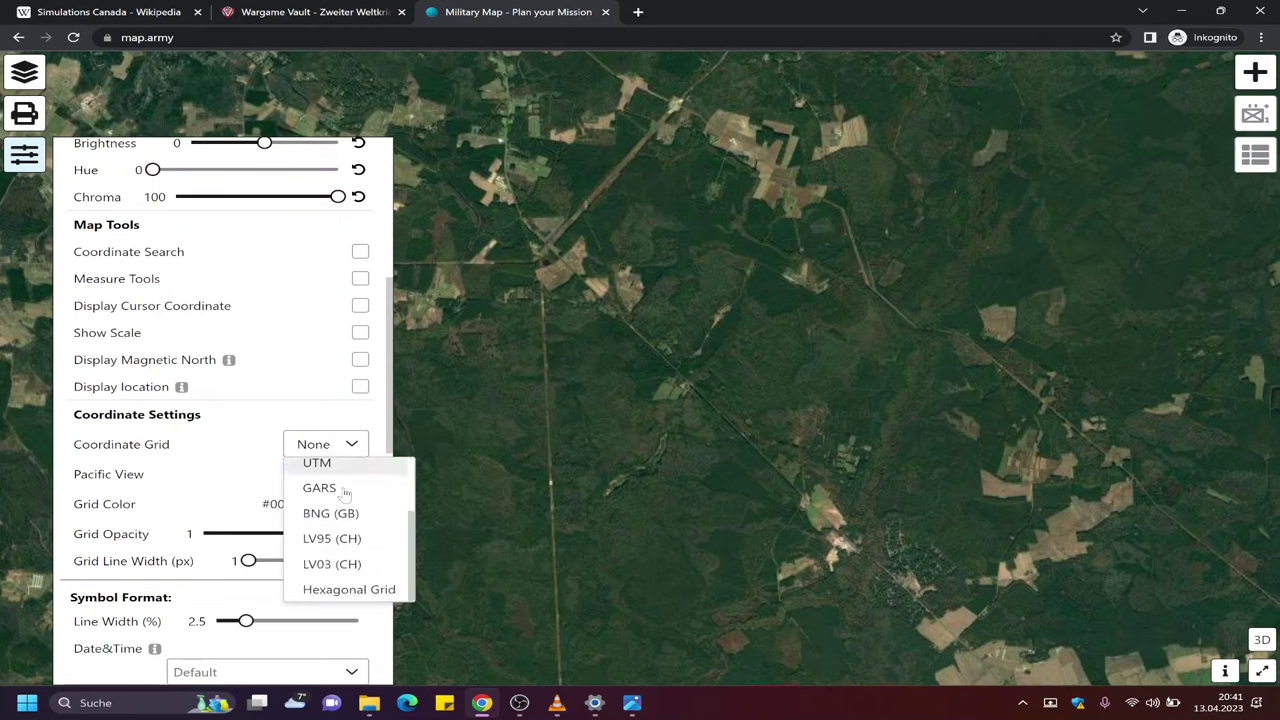
click(345, 589)
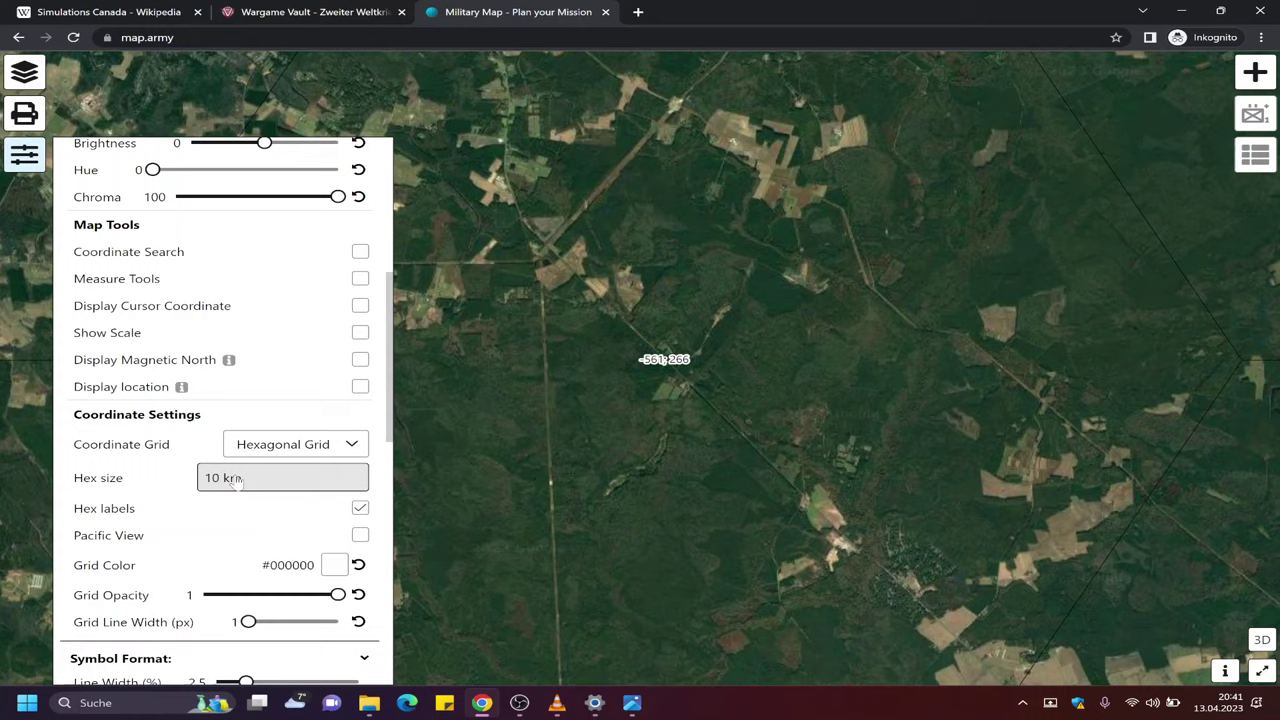
scroll(637, 457, down, 2)
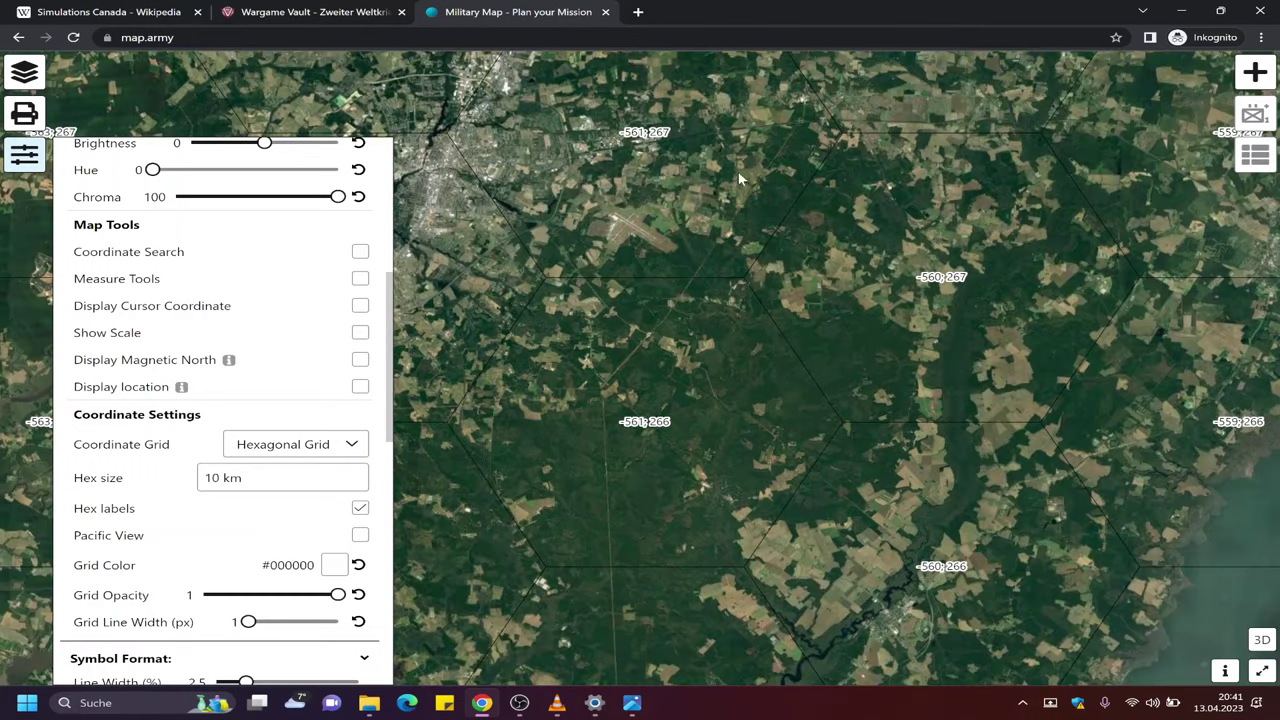
scroll(310, 450, up, 3)
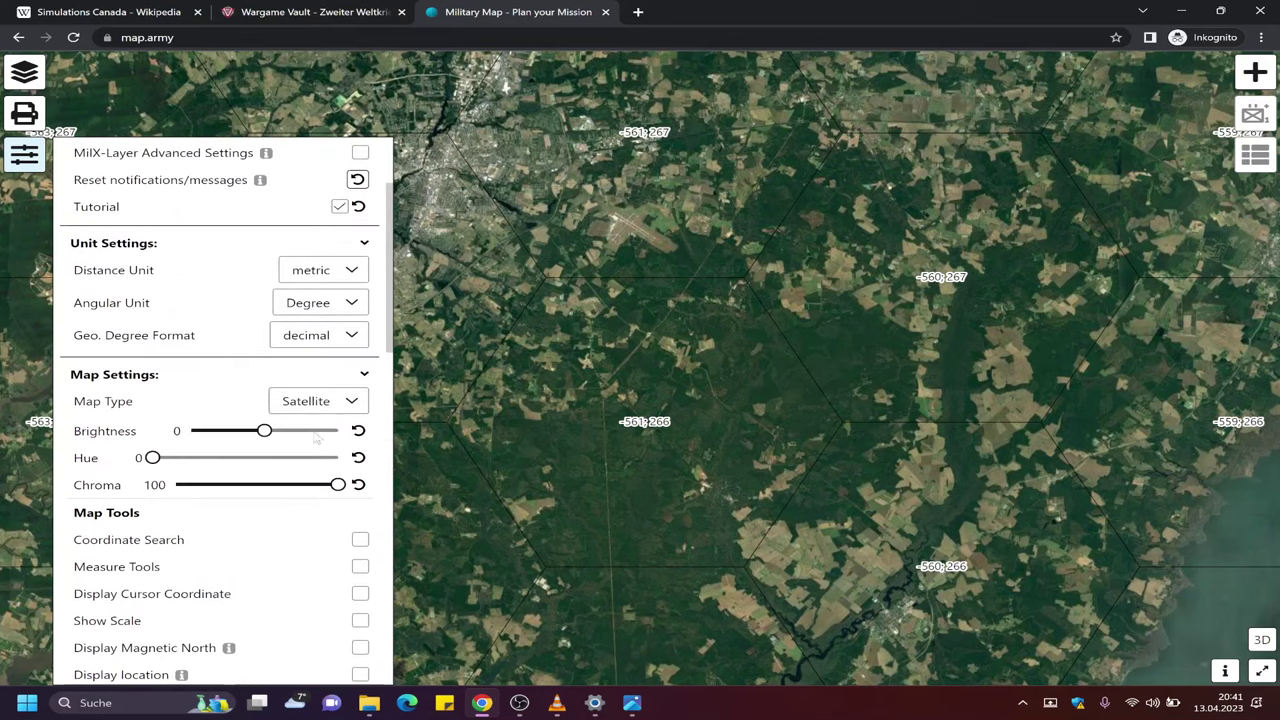
Switch the map background to Terrain
click(324, 404)
click(325, 452)
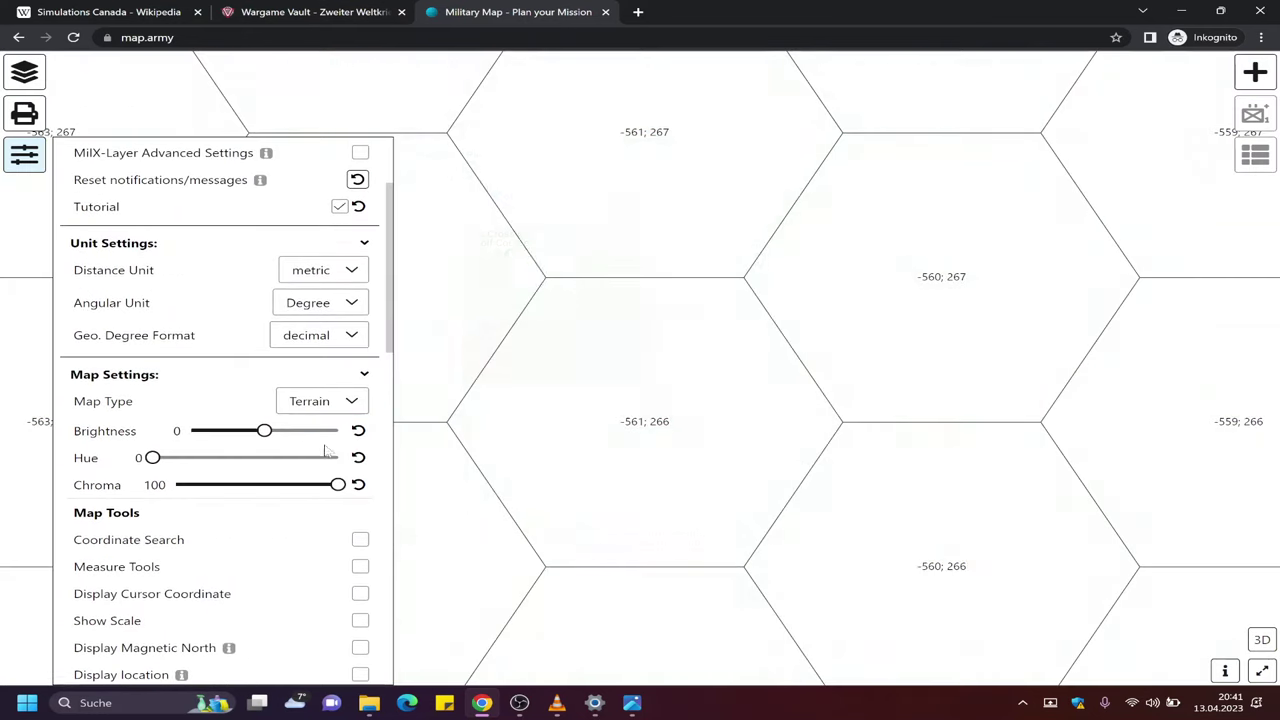
scroll(348, 484, down, 1)
scroll(348, 484, down, 3)
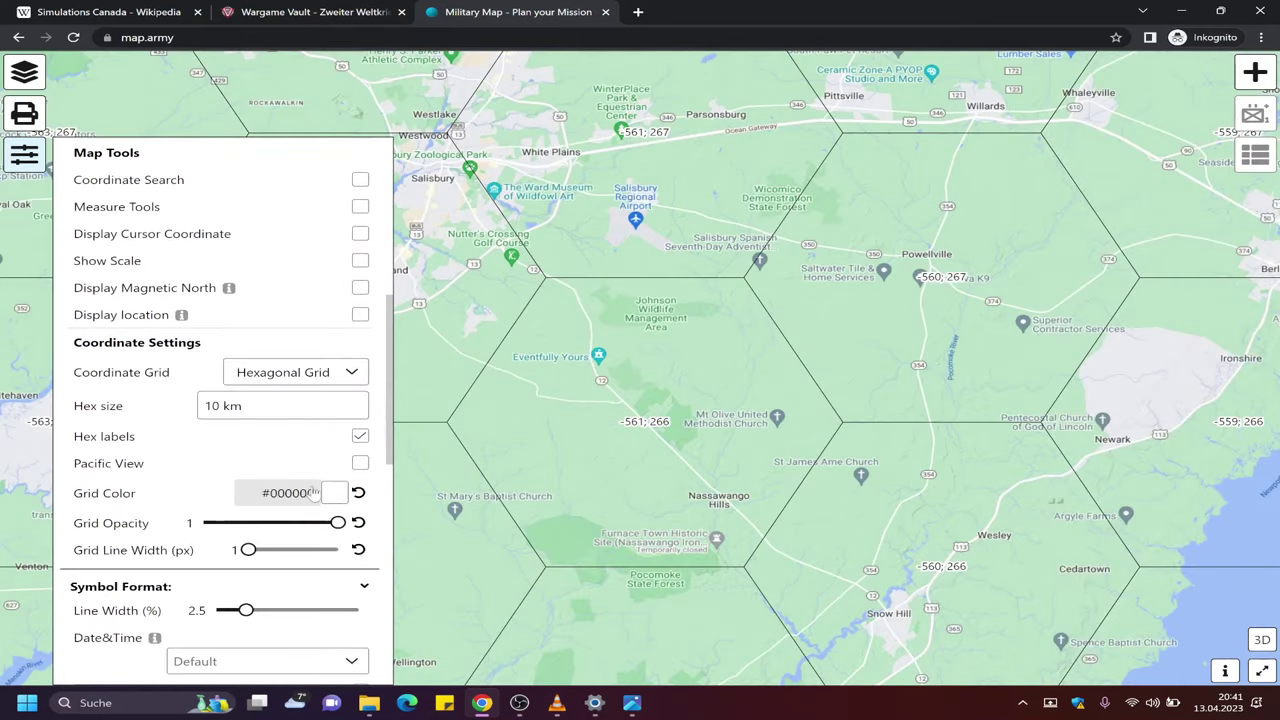
Set the hex grid size to 1 km and hide the hex coordinate labels
click(217, 406)
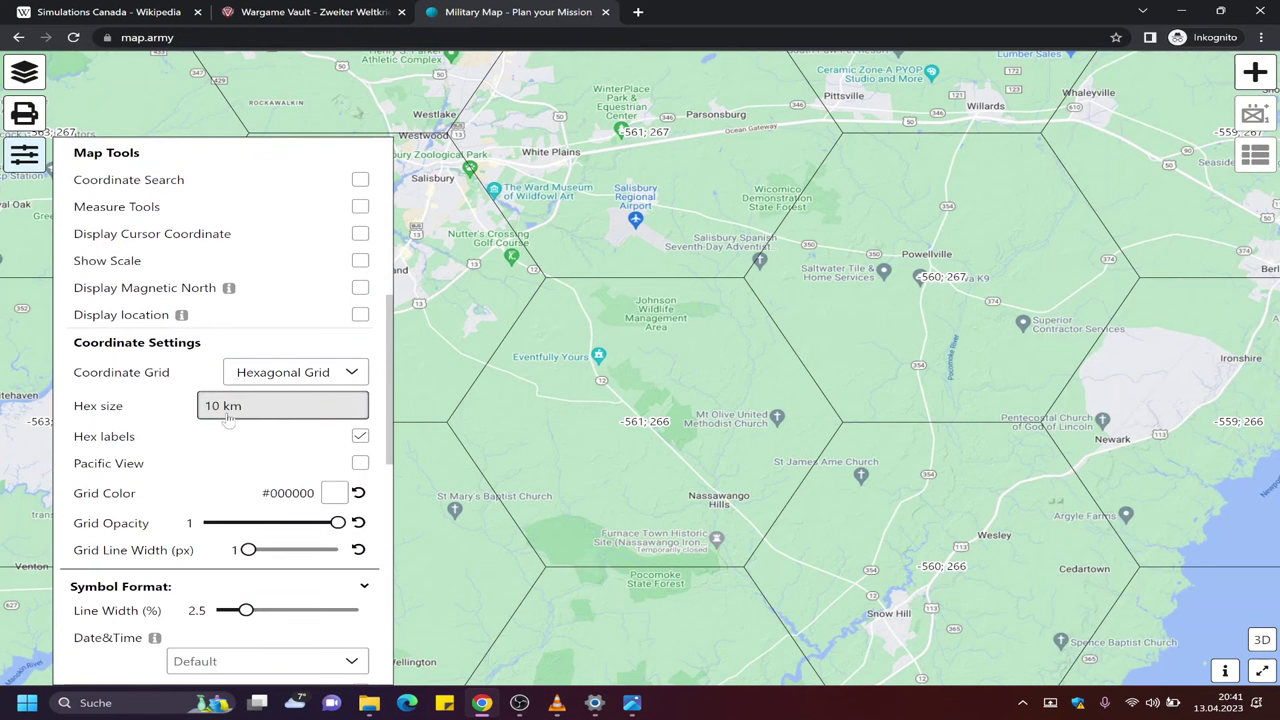
click(248, 440)
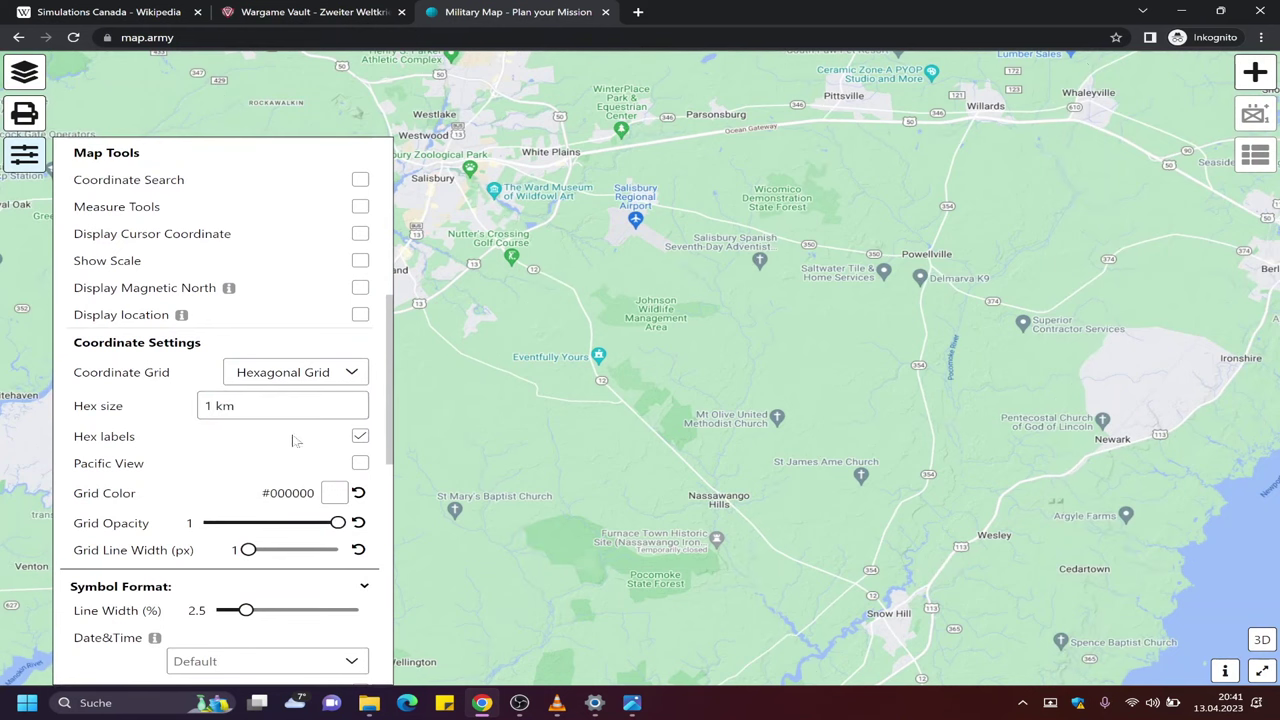
scroll(622, 352, up, 1)
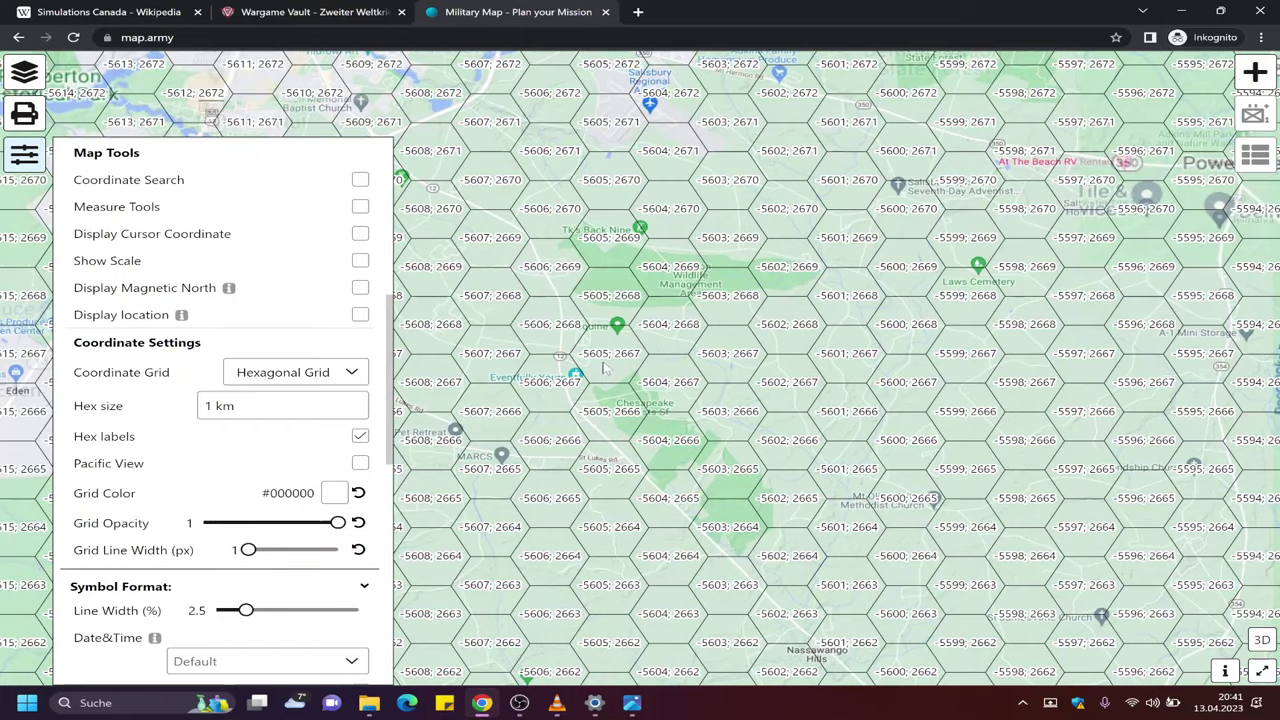
scroll(630, 365, up, 2)
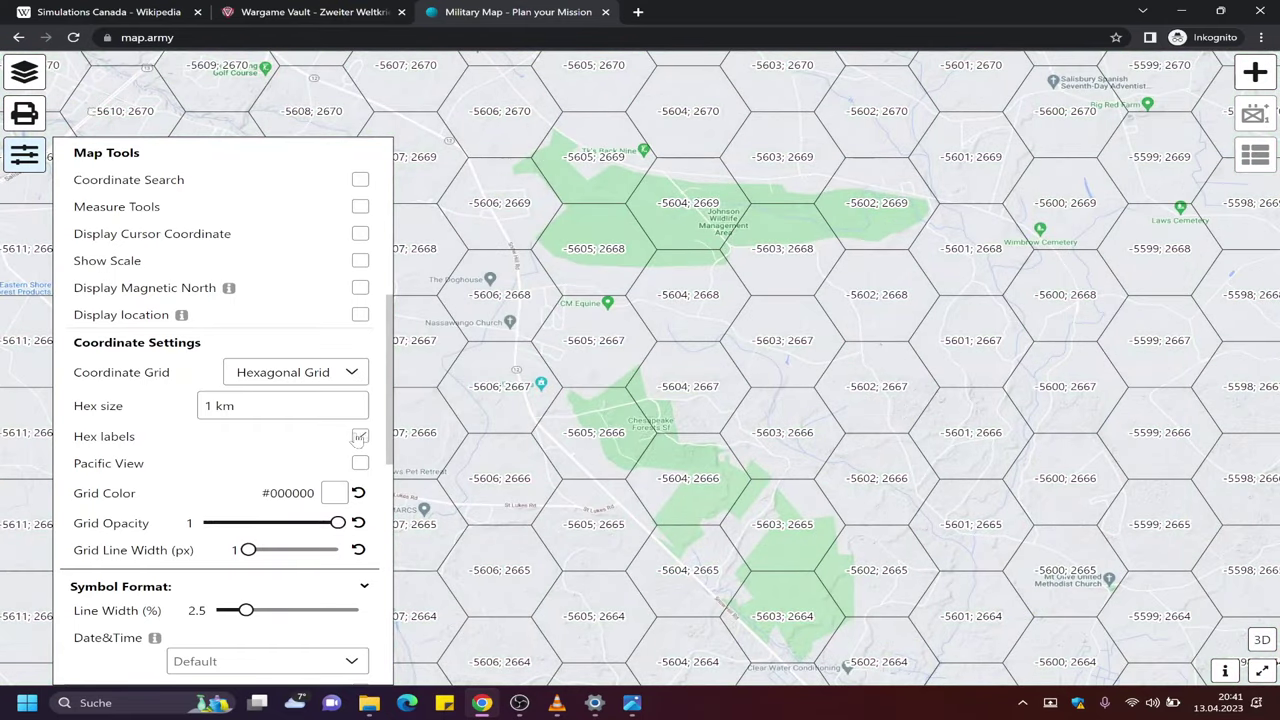
click(359, 437)
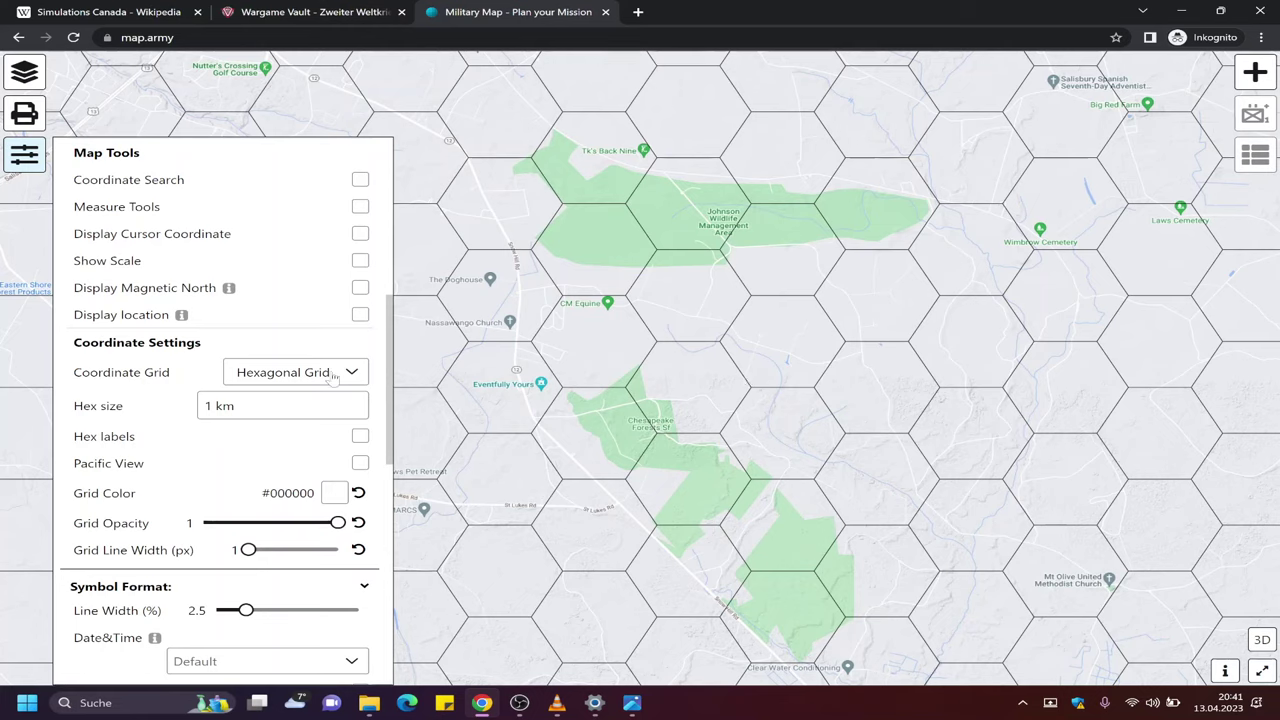
Reset the coordinate grid to None, glance at the Battle Tank scan, and pan east over ocean
click(285, 376)
click(259, 399)
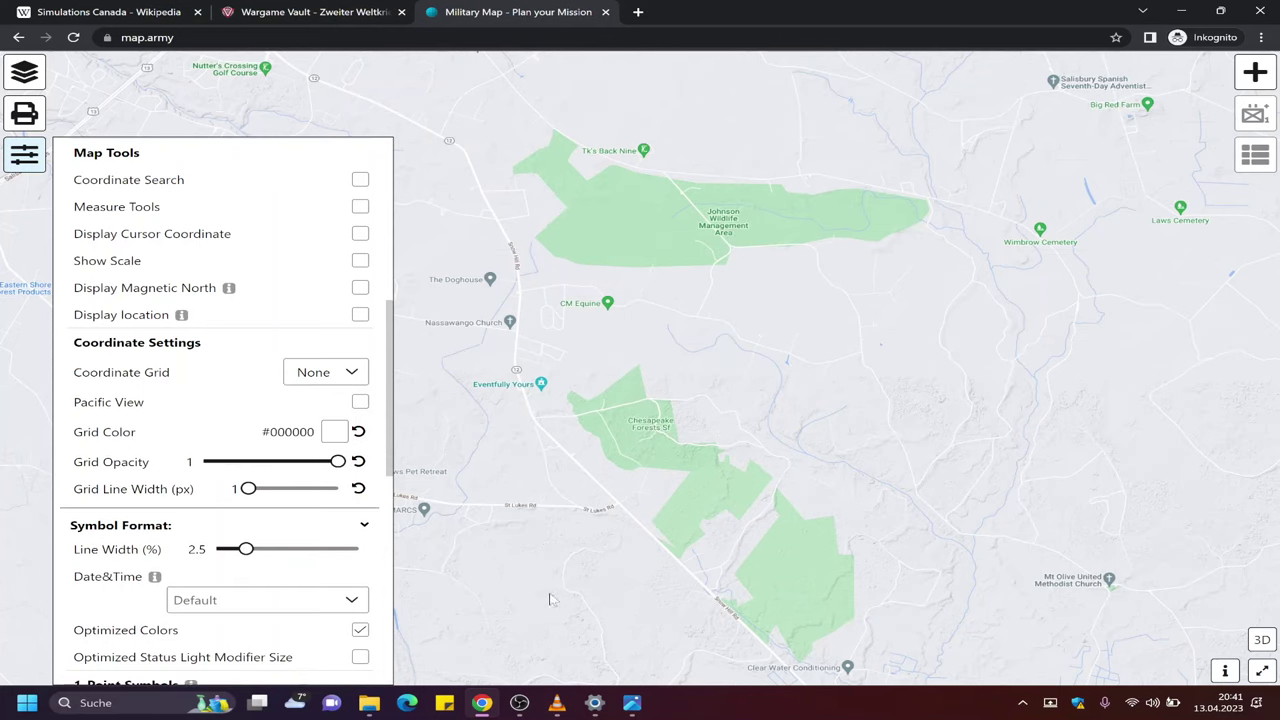
click(631, 702)
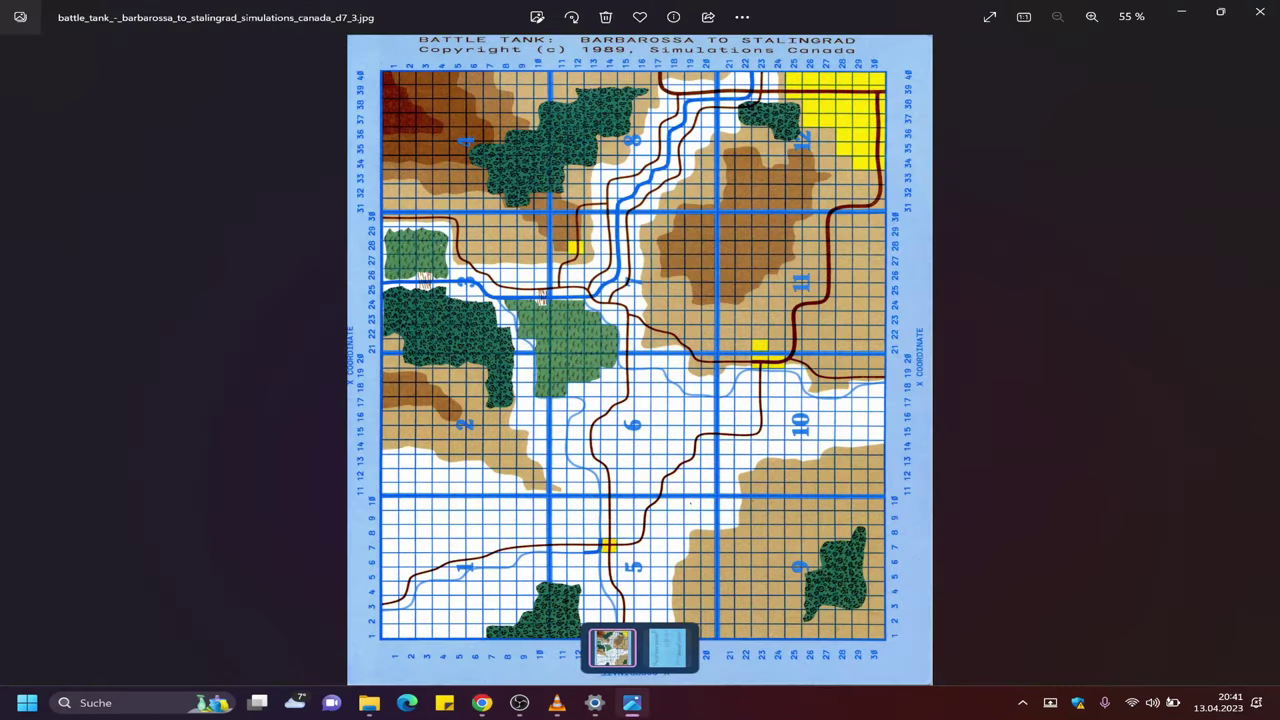
click(632, 702)
scroll(684, 410, down, 6)
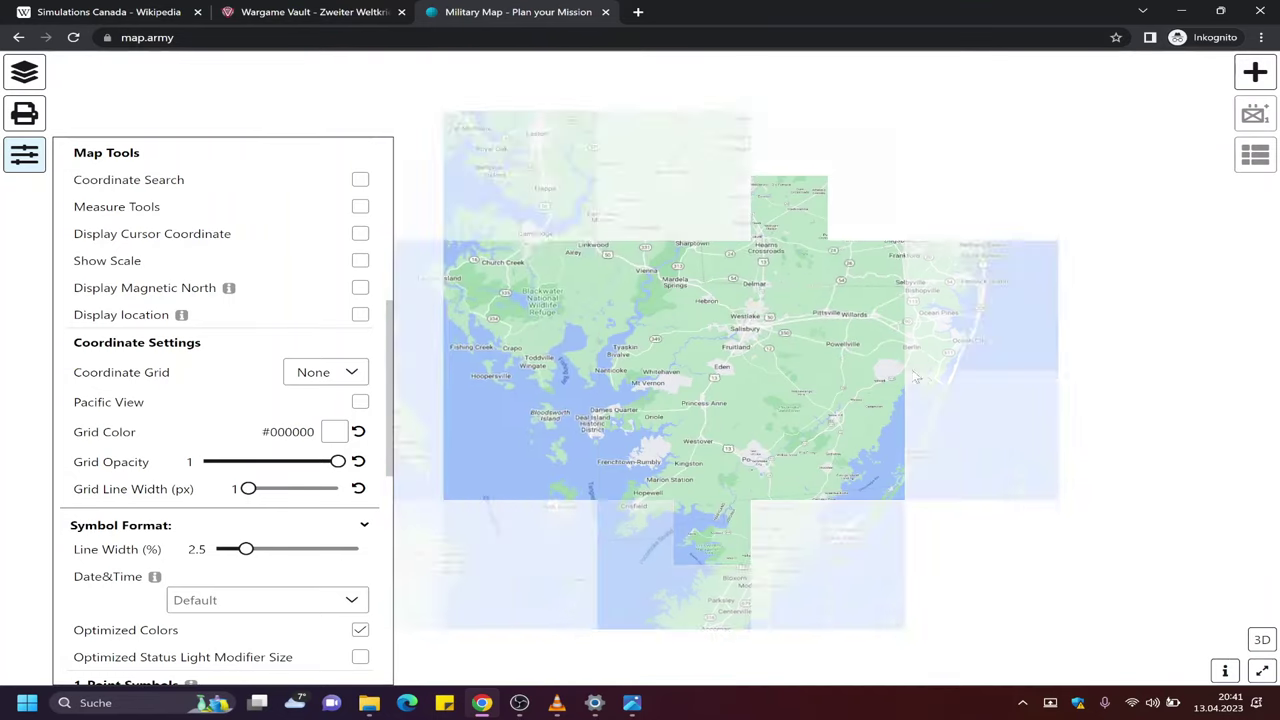
scroll(654, 354, up, 5)
key(Right)
key(Right)
key(Right)
key(Right)
key(Right)
key(Right)
key(Right)
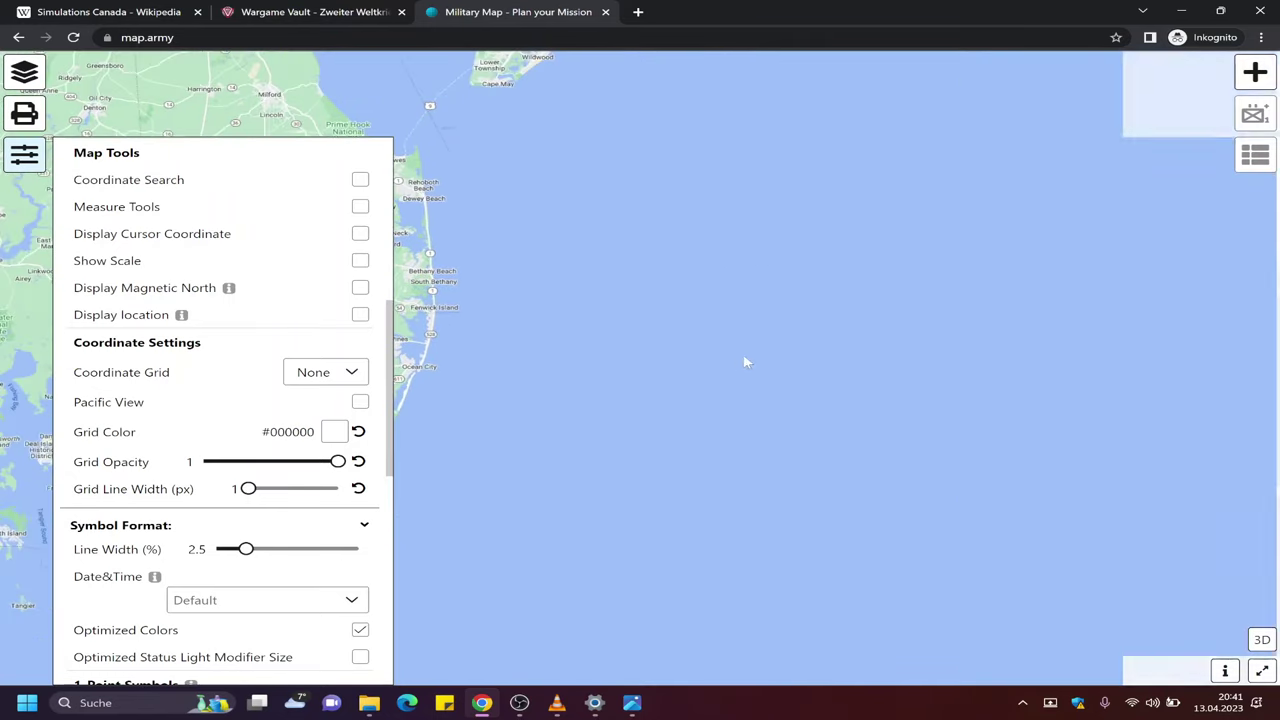
key(Right)
key(Right)
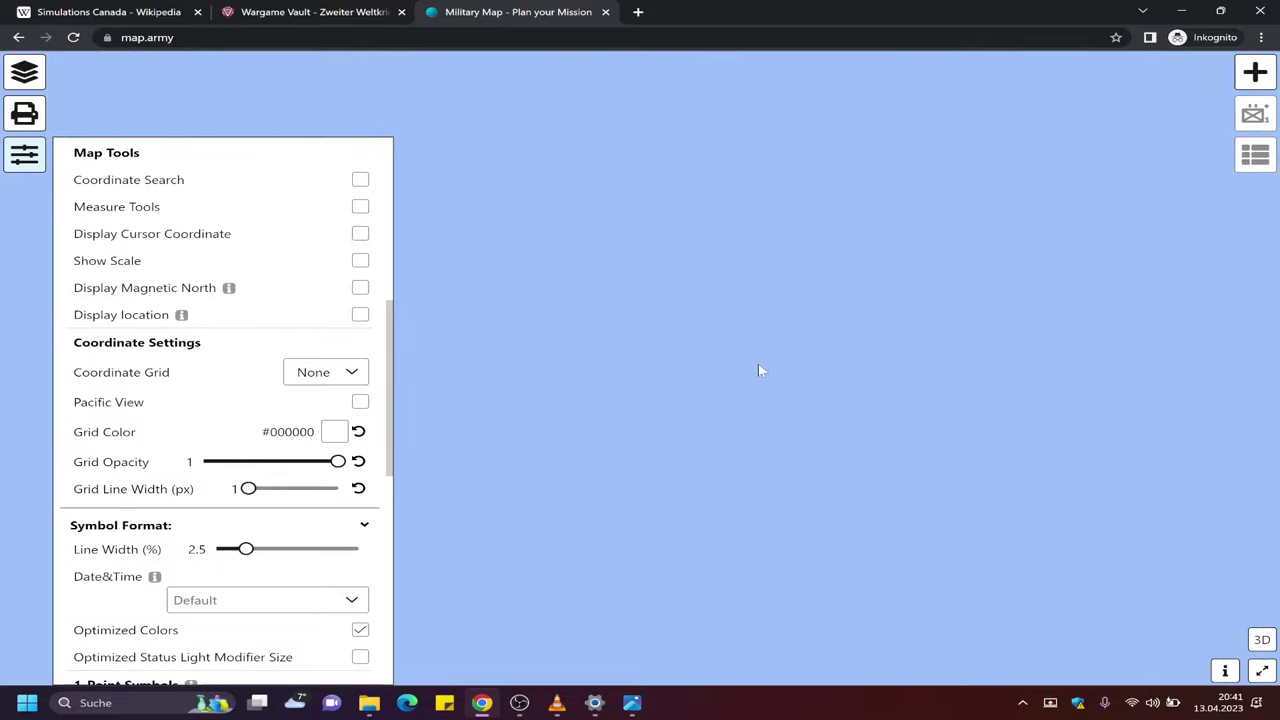
Close the map settings, expand Image Layers in the Layers list, and open the file picker
click(40, 156)
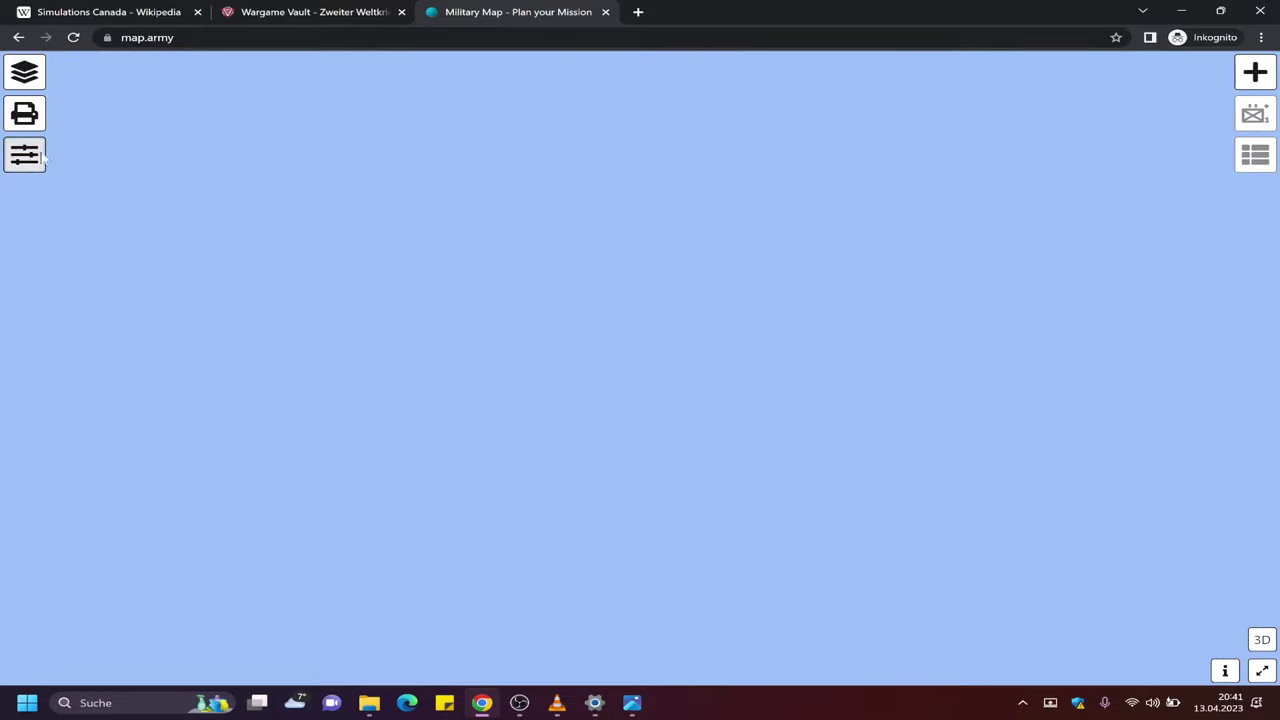
click(24, 72)
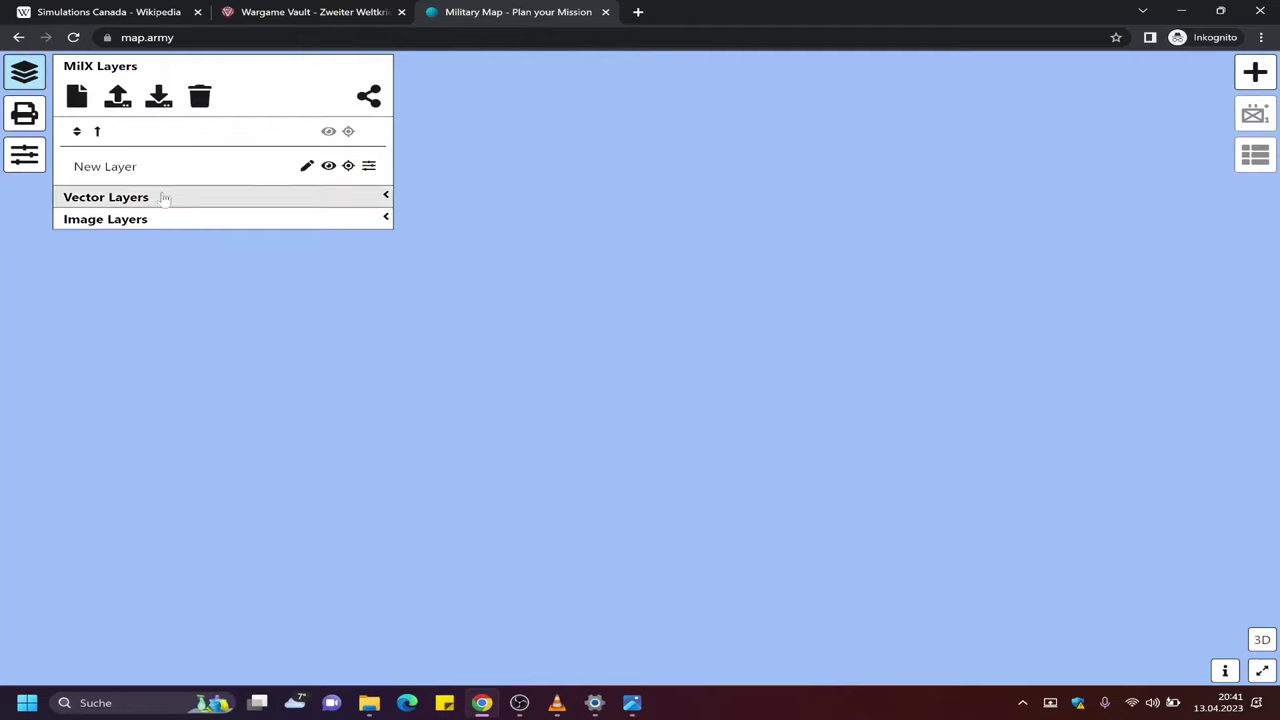
click(143, 222)
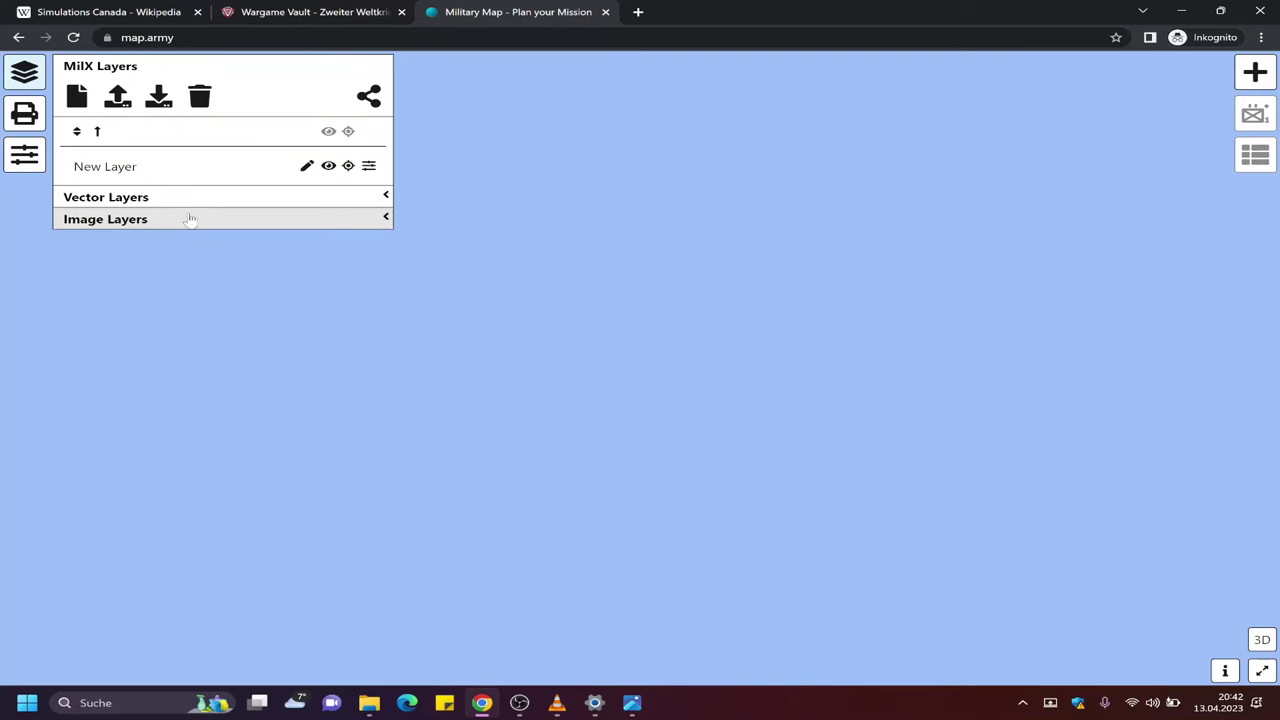
click(143, 196)
Load battle_tank.jpg from the GAMES > DB folder onto the map
click(86, 225)
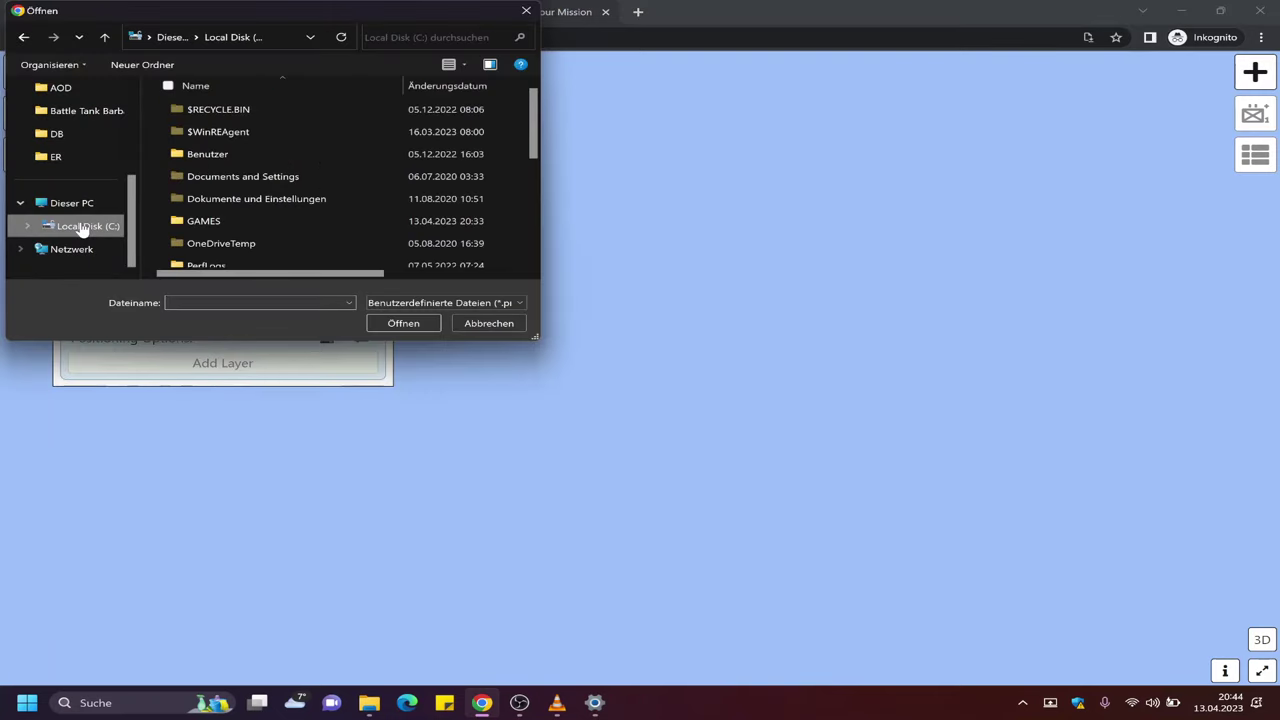
double_click(252, 216)
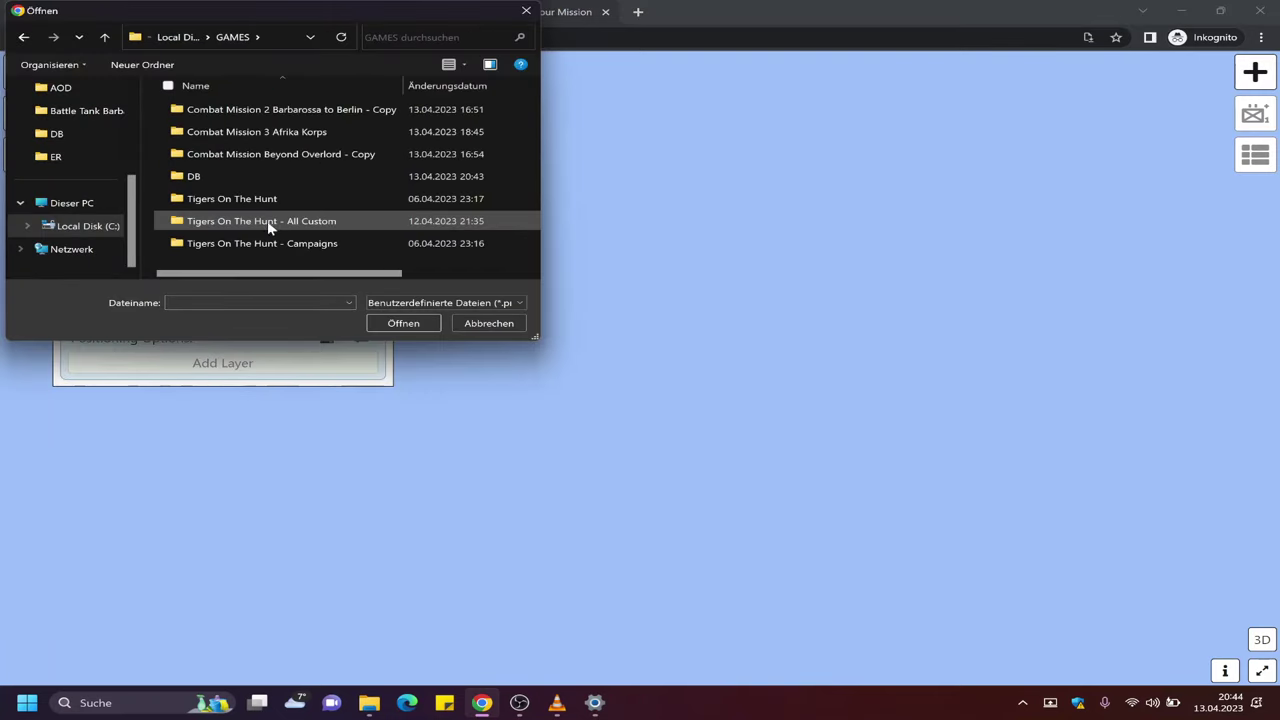
double_click(218, 180)
click(300, 122)
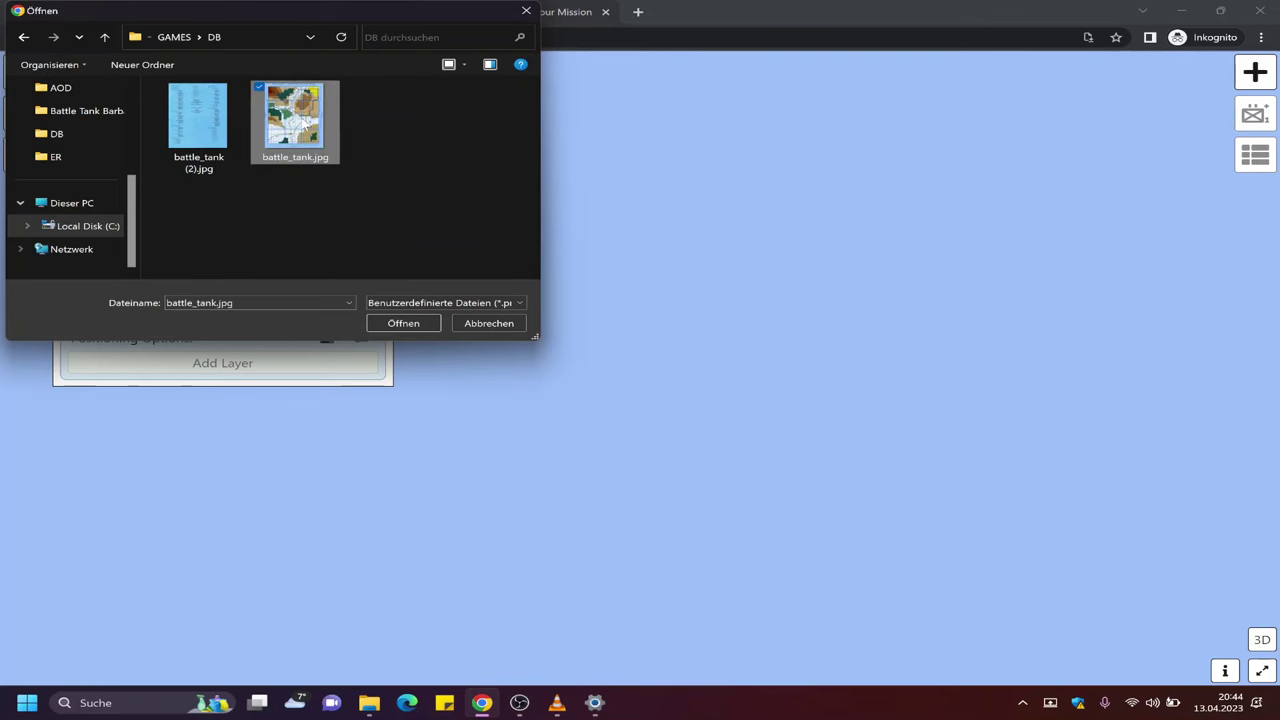
double_click(296, 120)
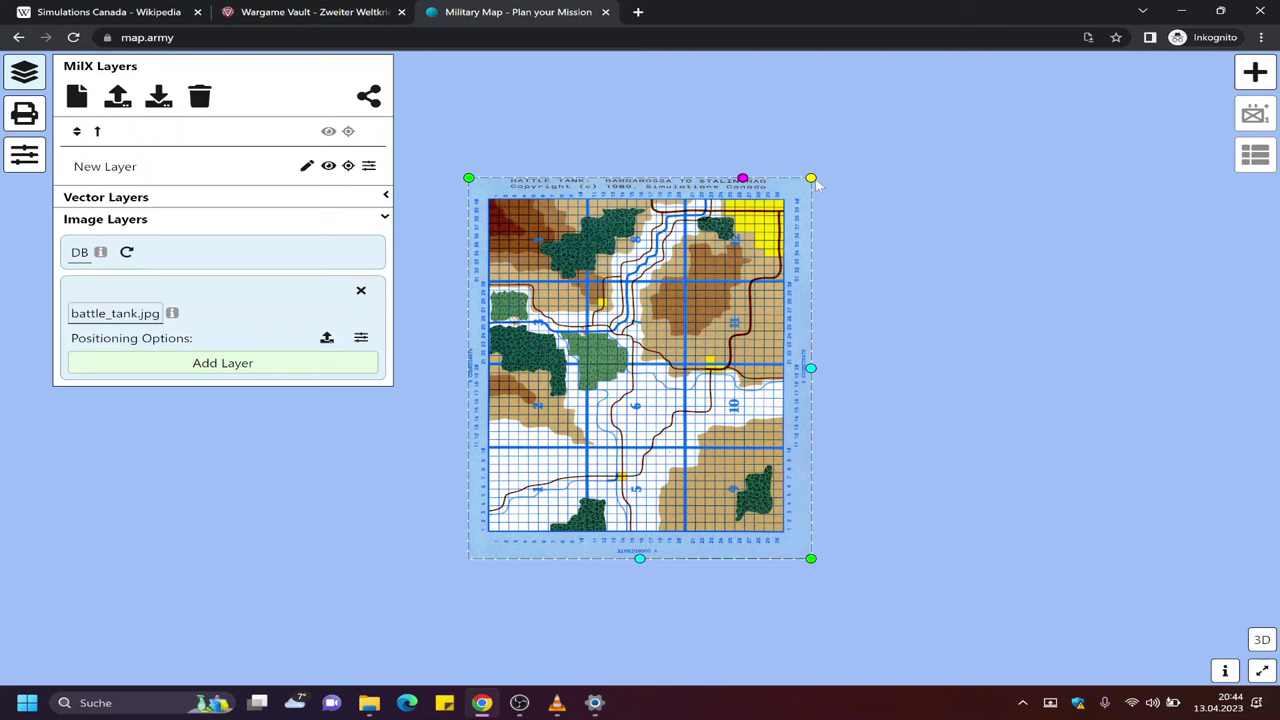
Move the Battle Tank map image to the upper left and enlarge it from its corners
mouse_move(811, 178)
mouse_down()
mouse_move(837, 163)
mouse_move(811, 178)
mouse_up()
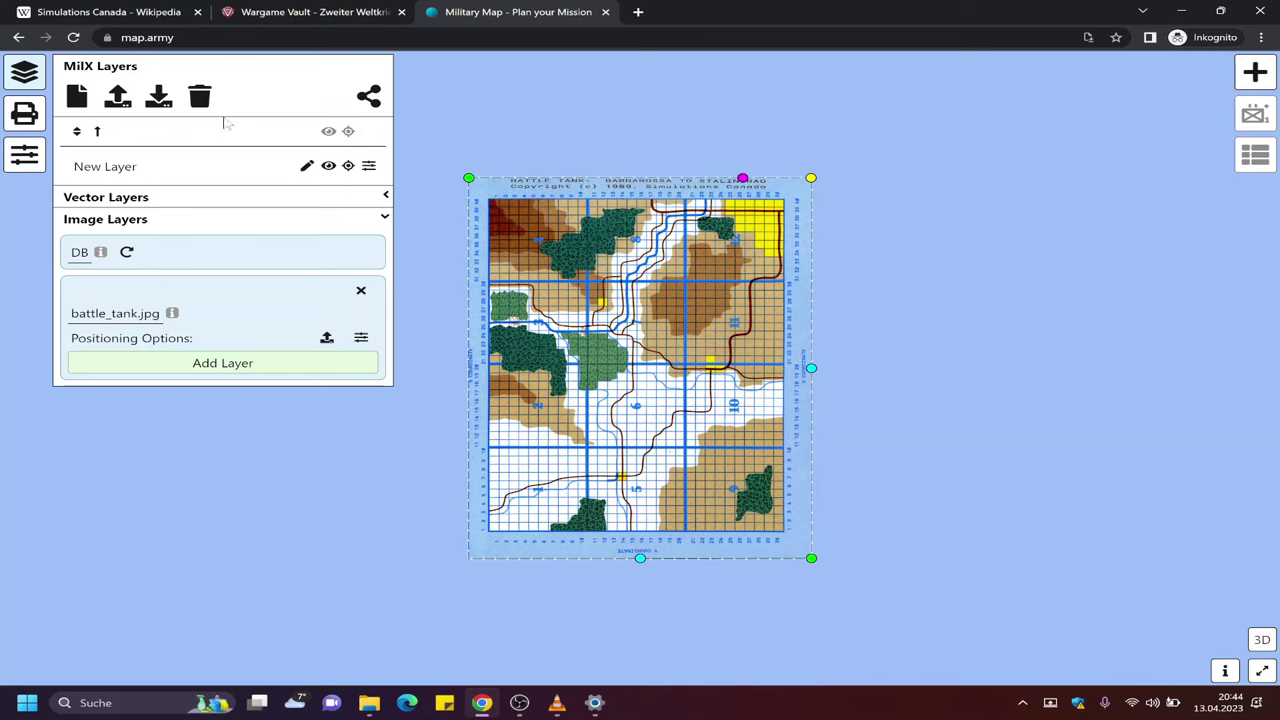
click(24, 72)
drag(640, 370, 241, 242)
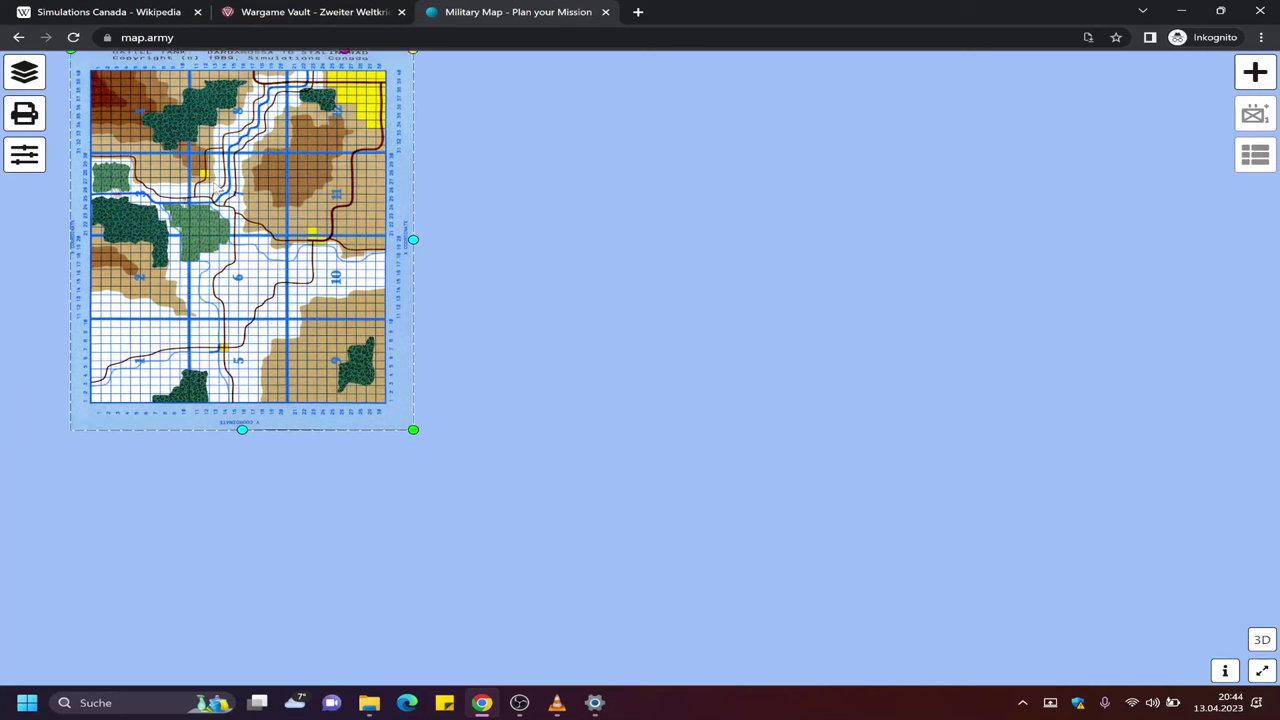
scroll(529, 429, down, 1)
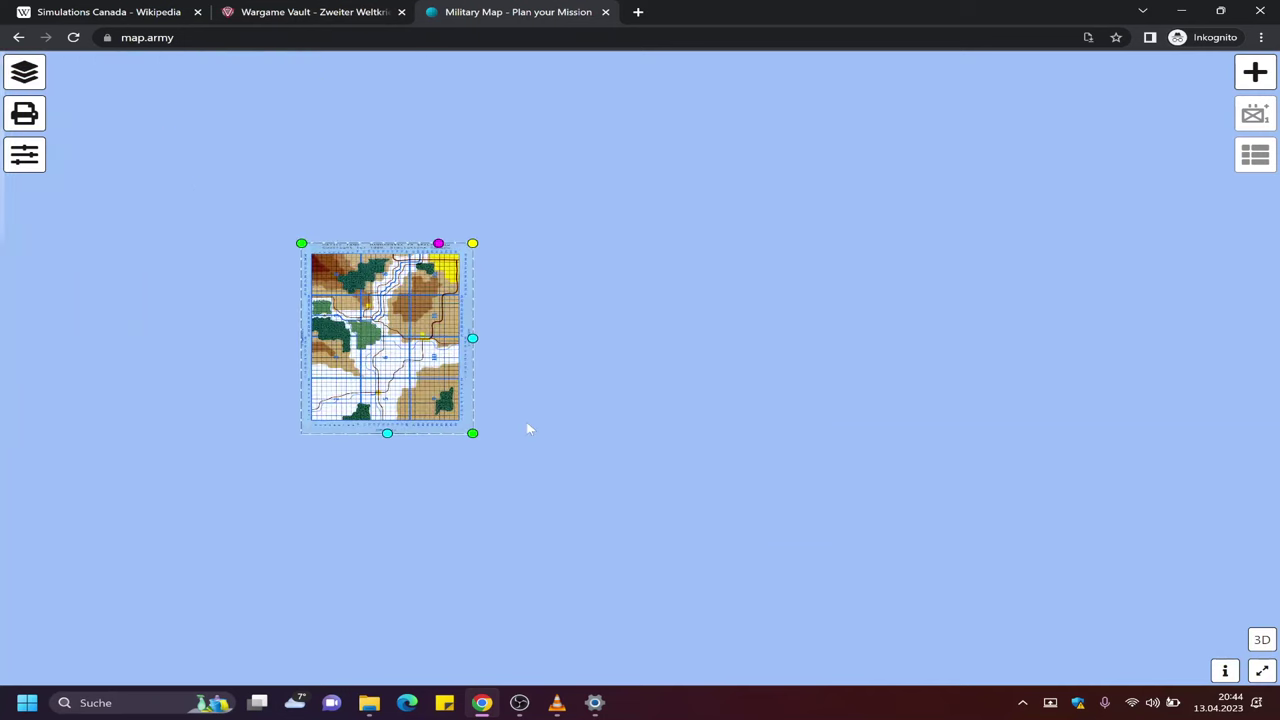
scroll(529, 429, up, 1)
drag(442, 437, 723, 401)
scroll(681, 455, down, 1)
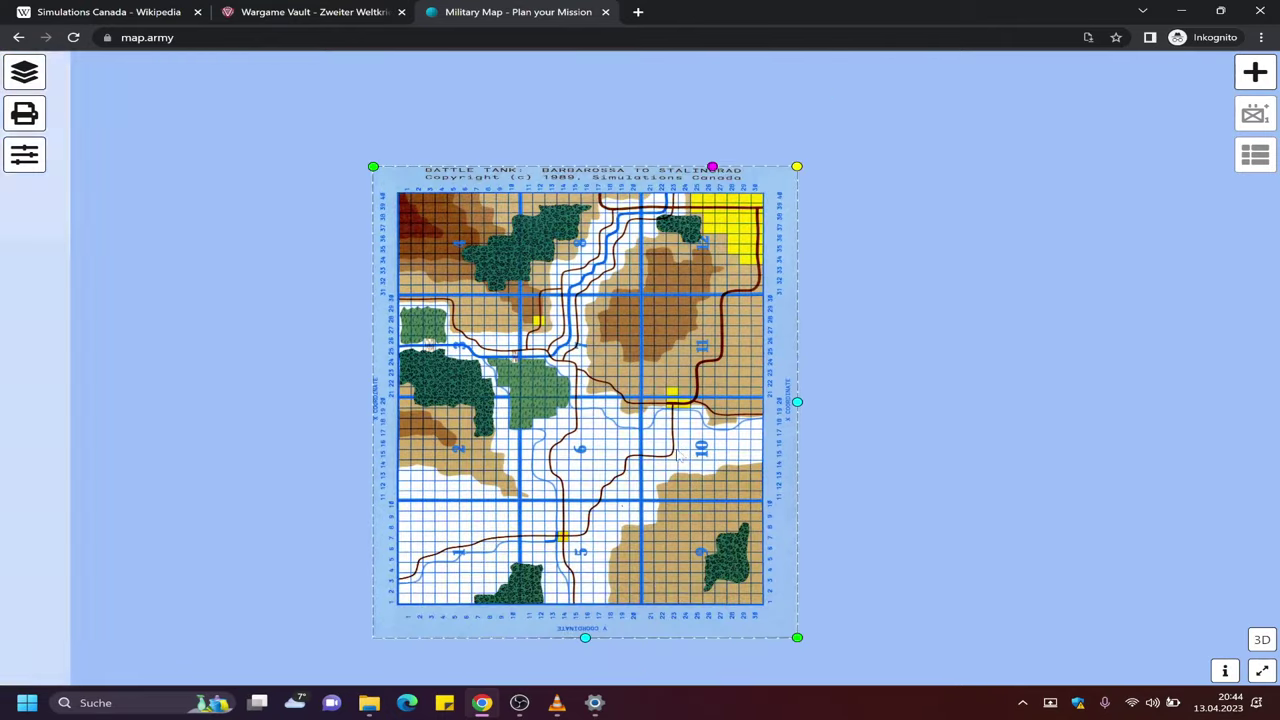
drag(679, 456, 546, 351)
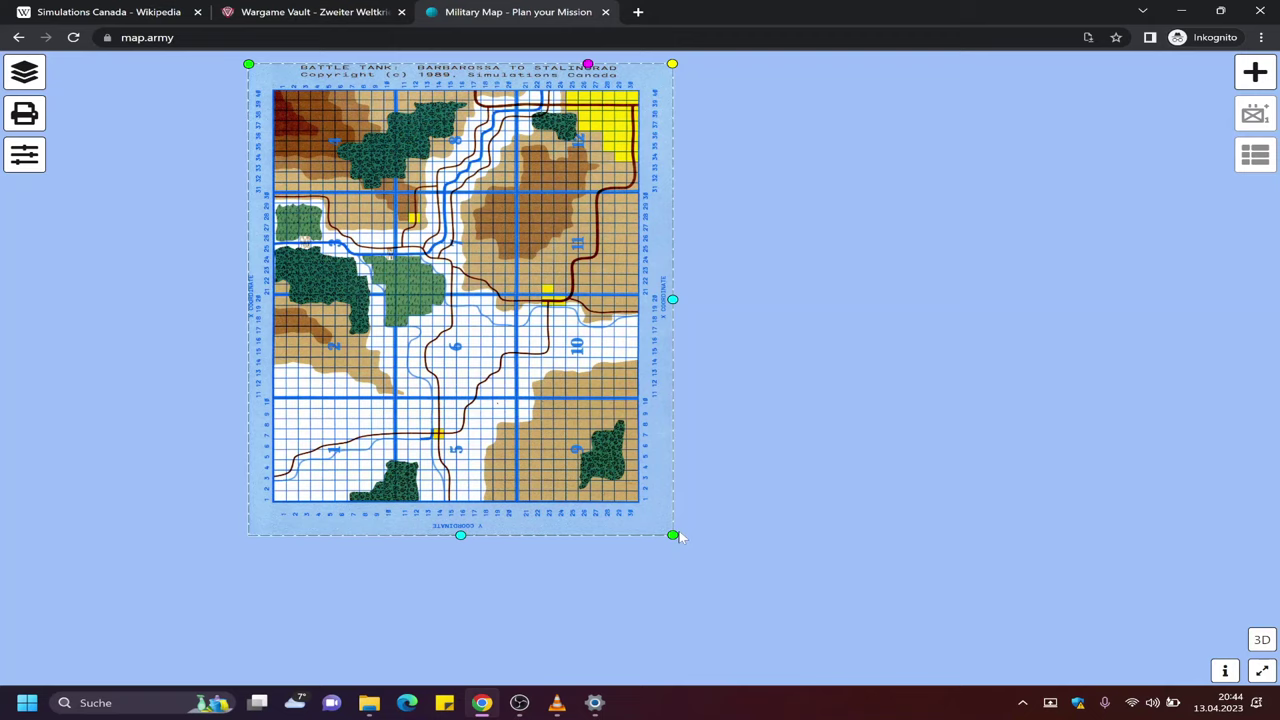
drag(677, 537, 821, 624)
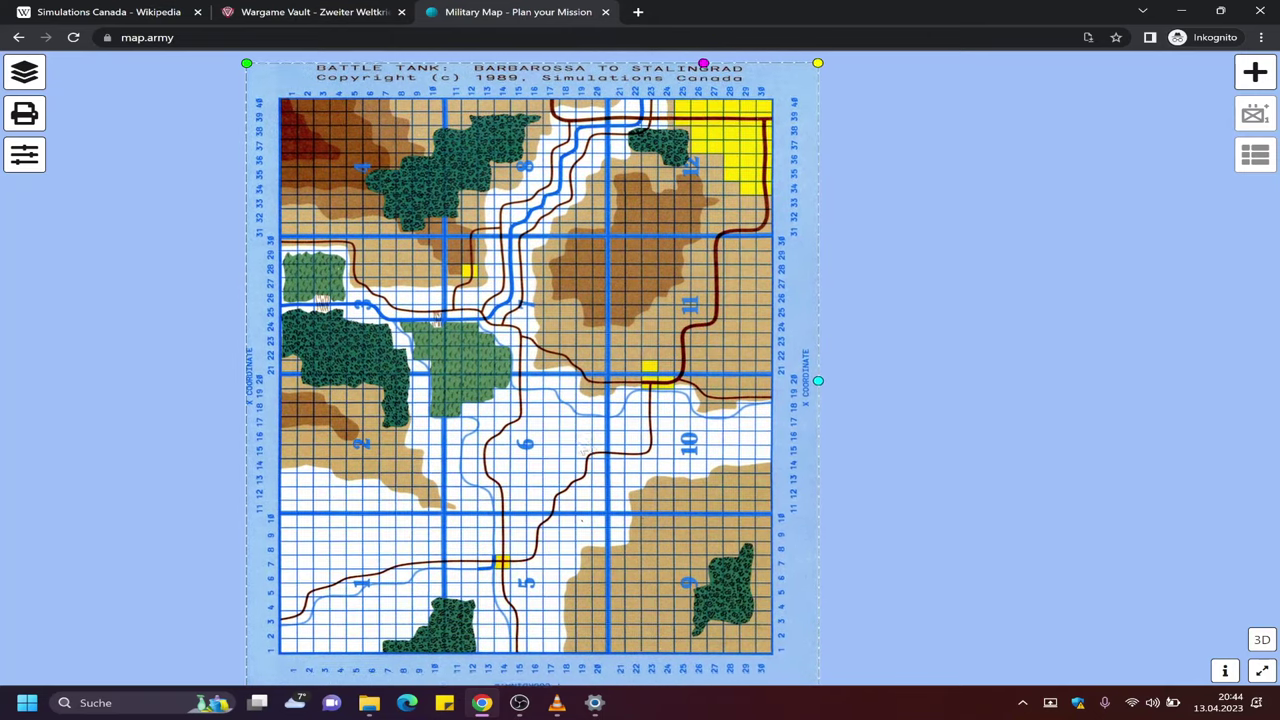
drag(577, 447, 537, 452)
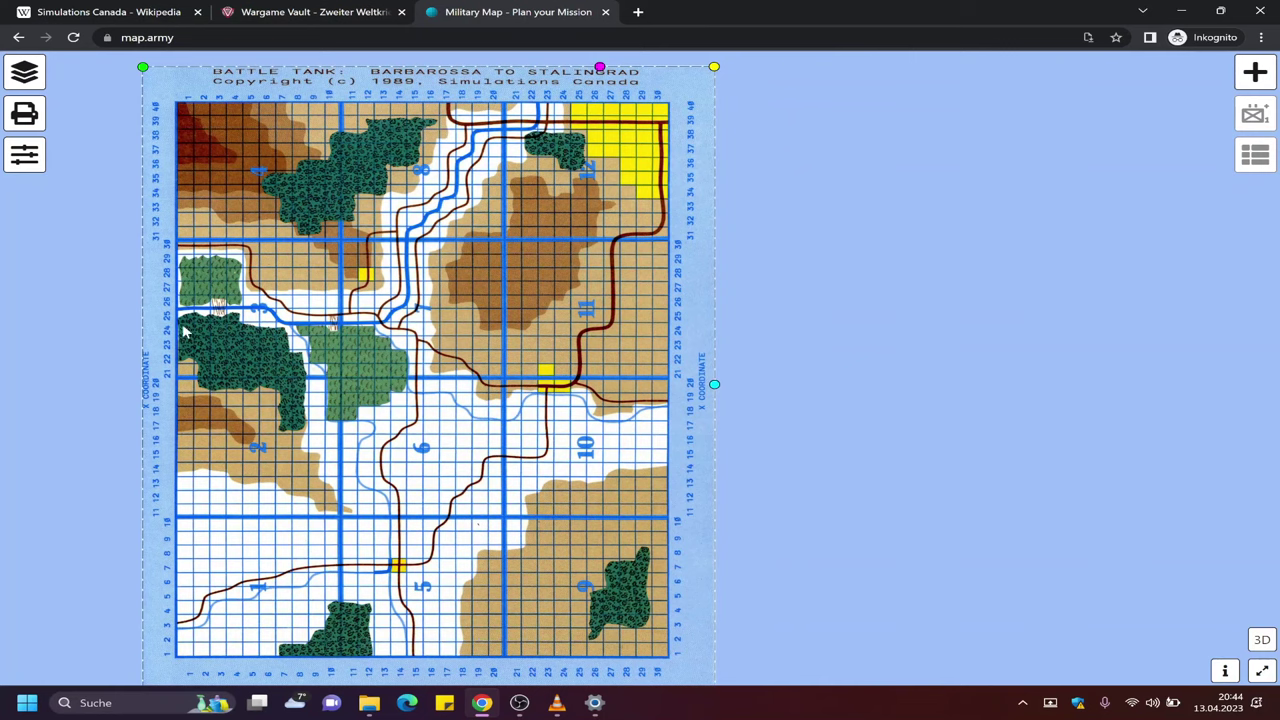
click(386, 703)
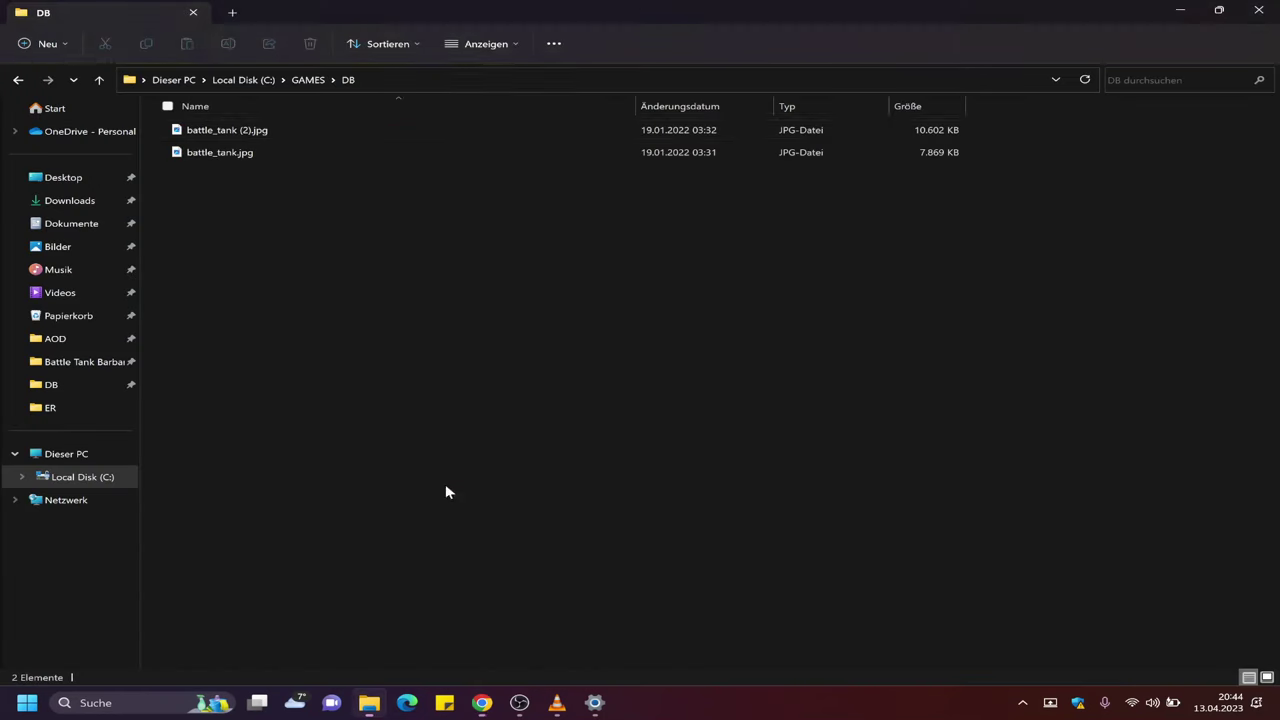
click(236, 158)
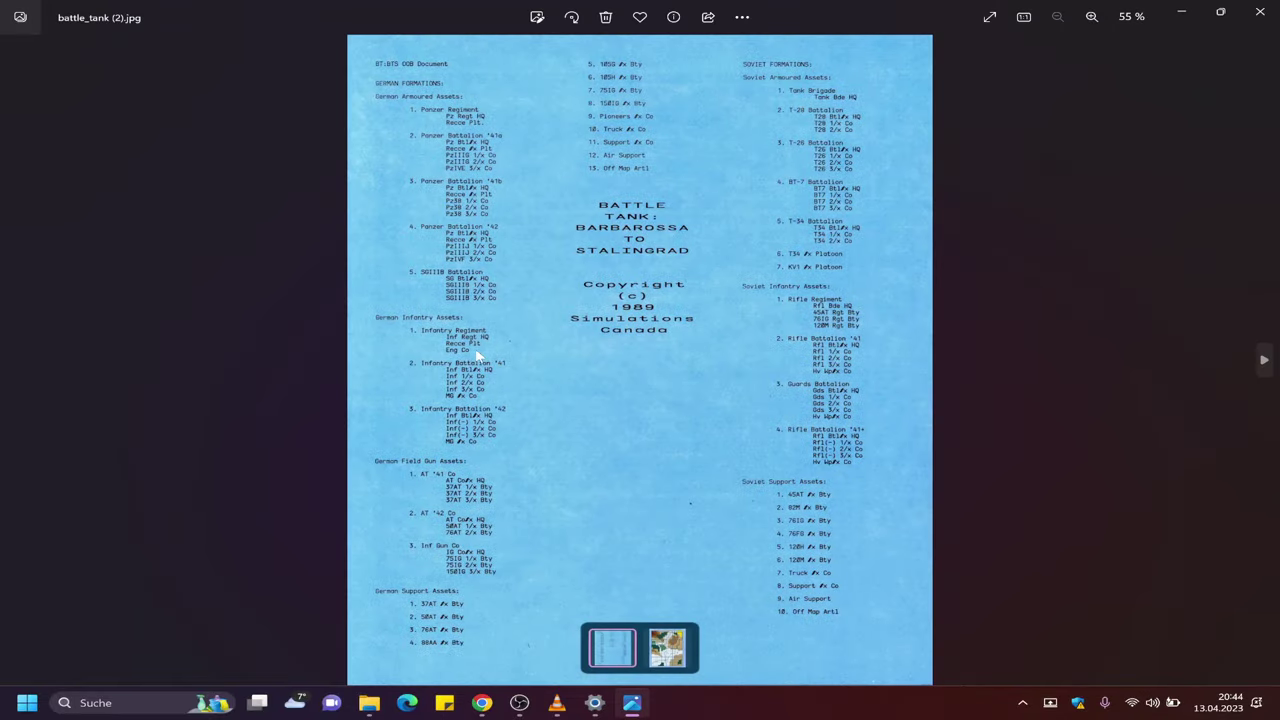
click(1259, 12)
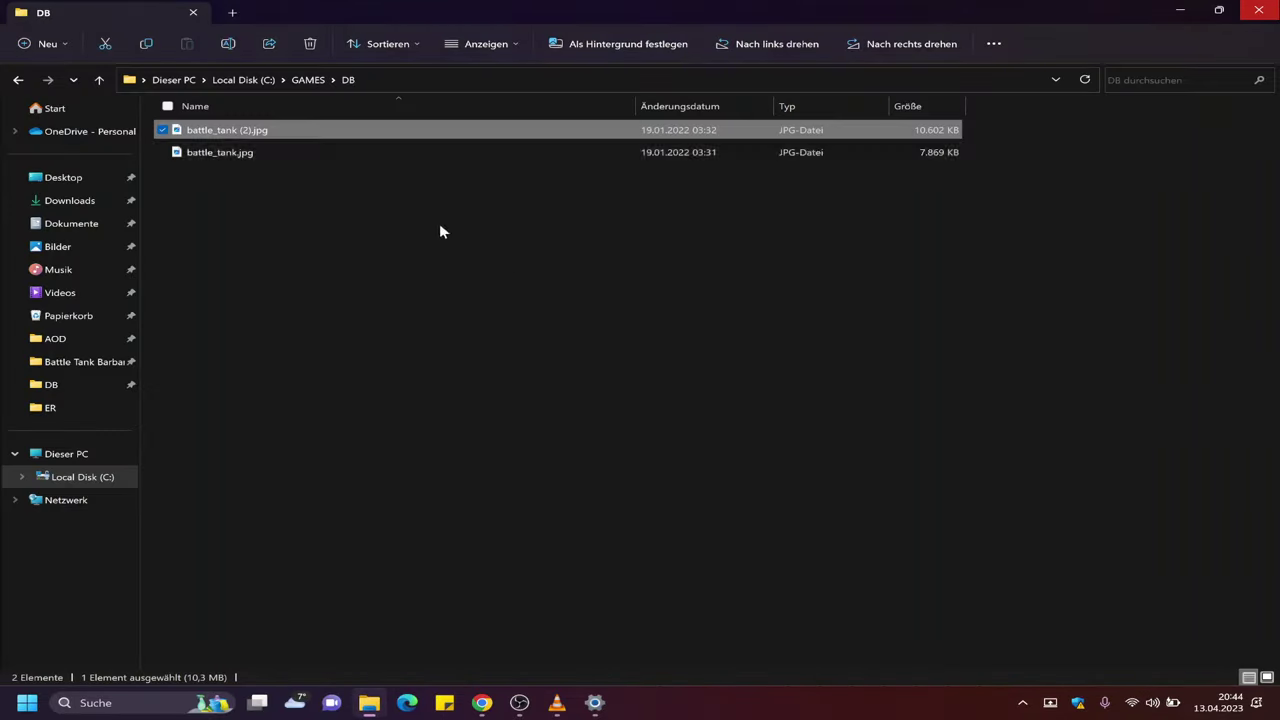
click(482, 702)
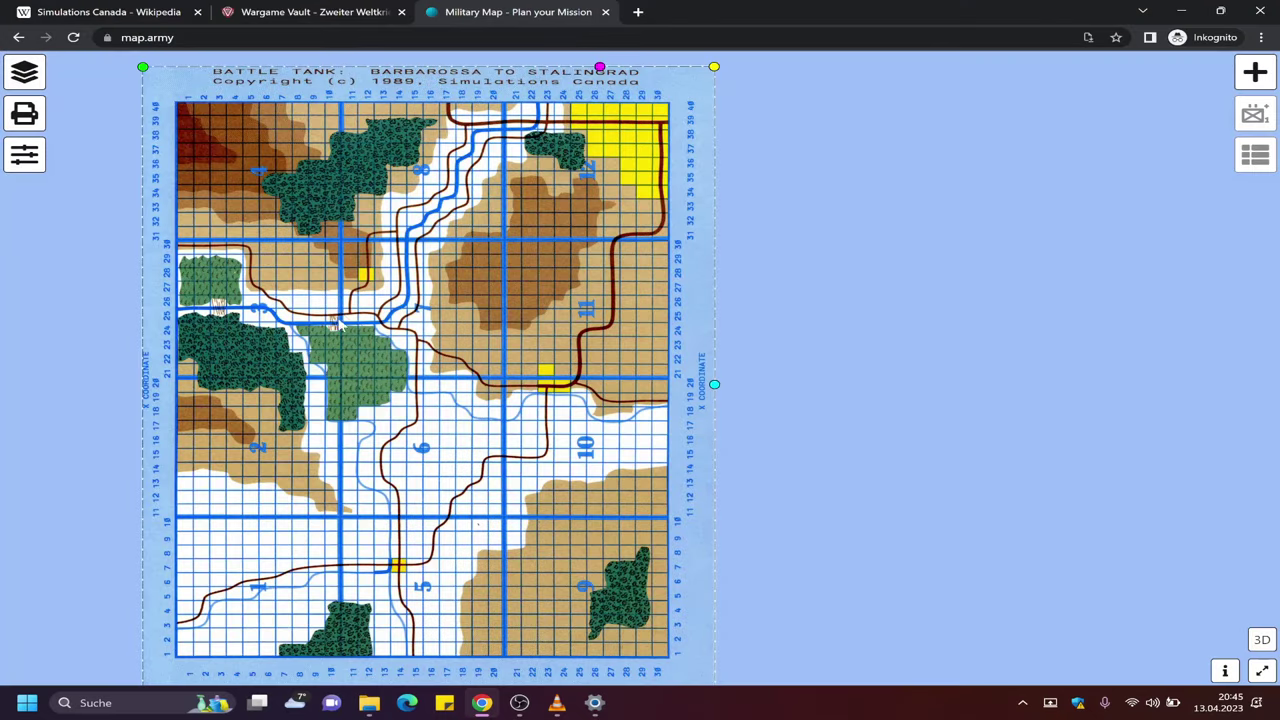
Nudge the map left, save it as the battle_tank image layer, and start another image layer
drag(356, 316, 340, 315)
click(24, 72)
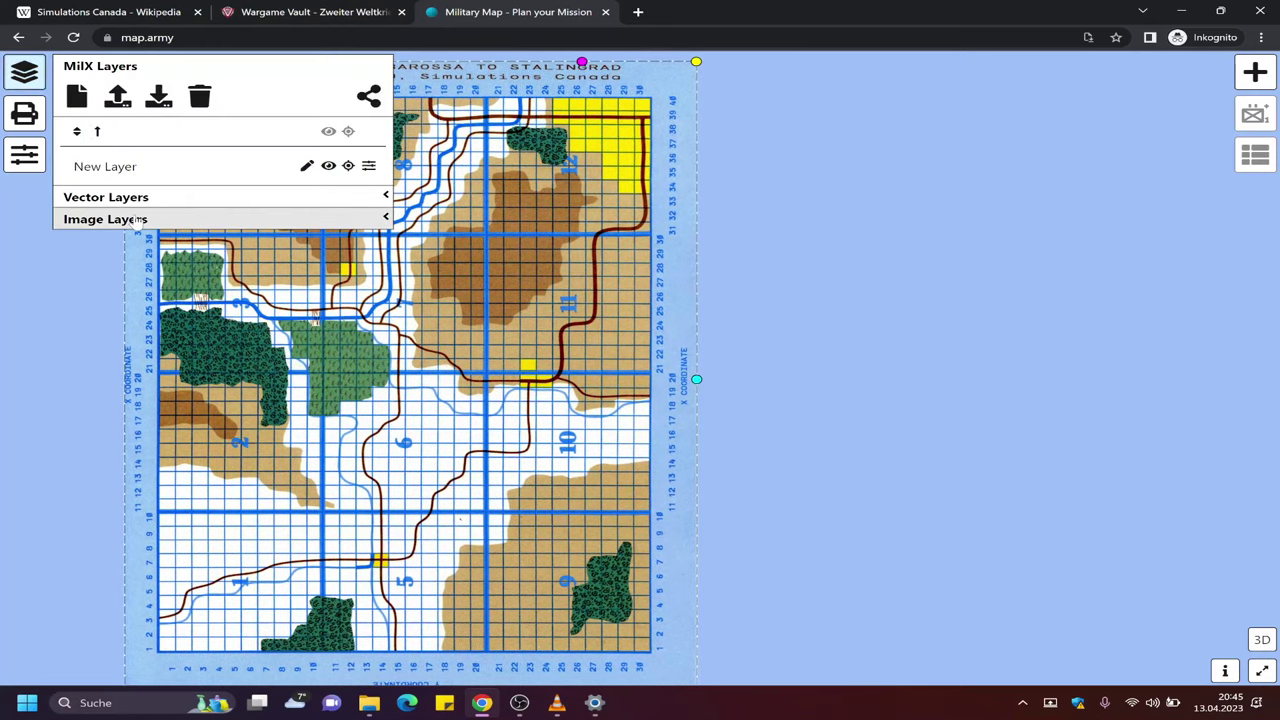
click(138, 220)
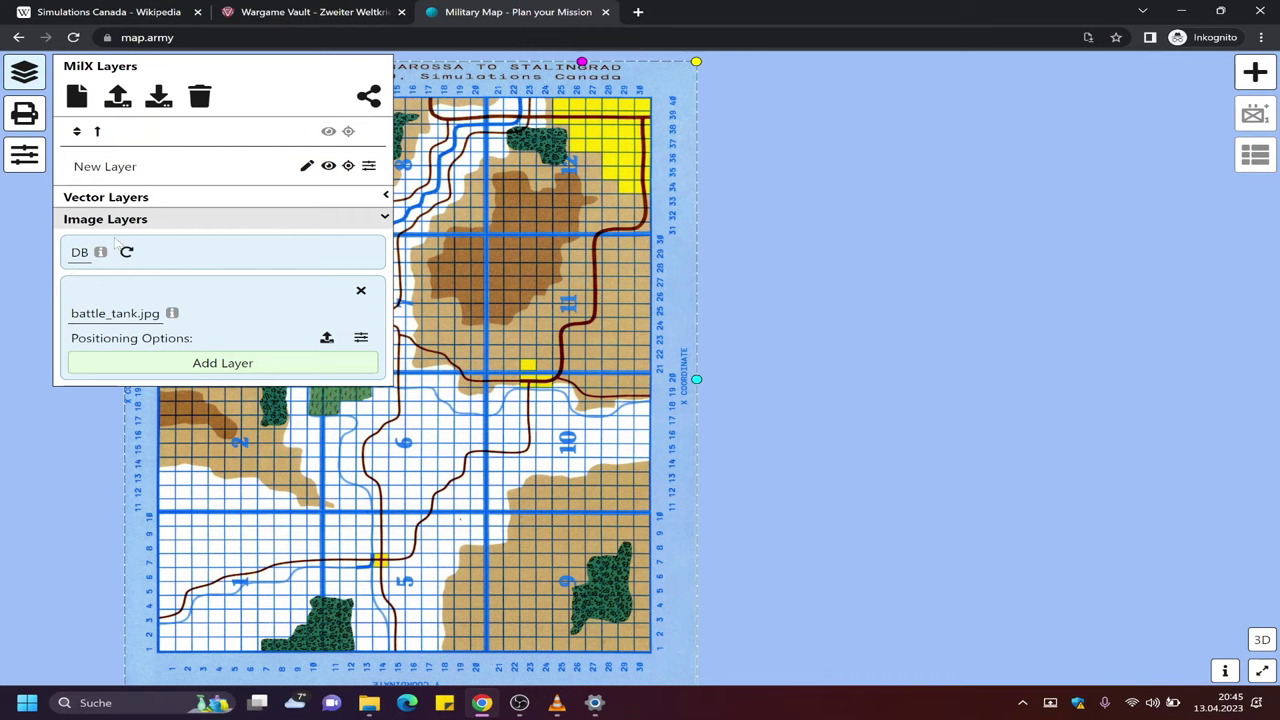
click(171, 364)
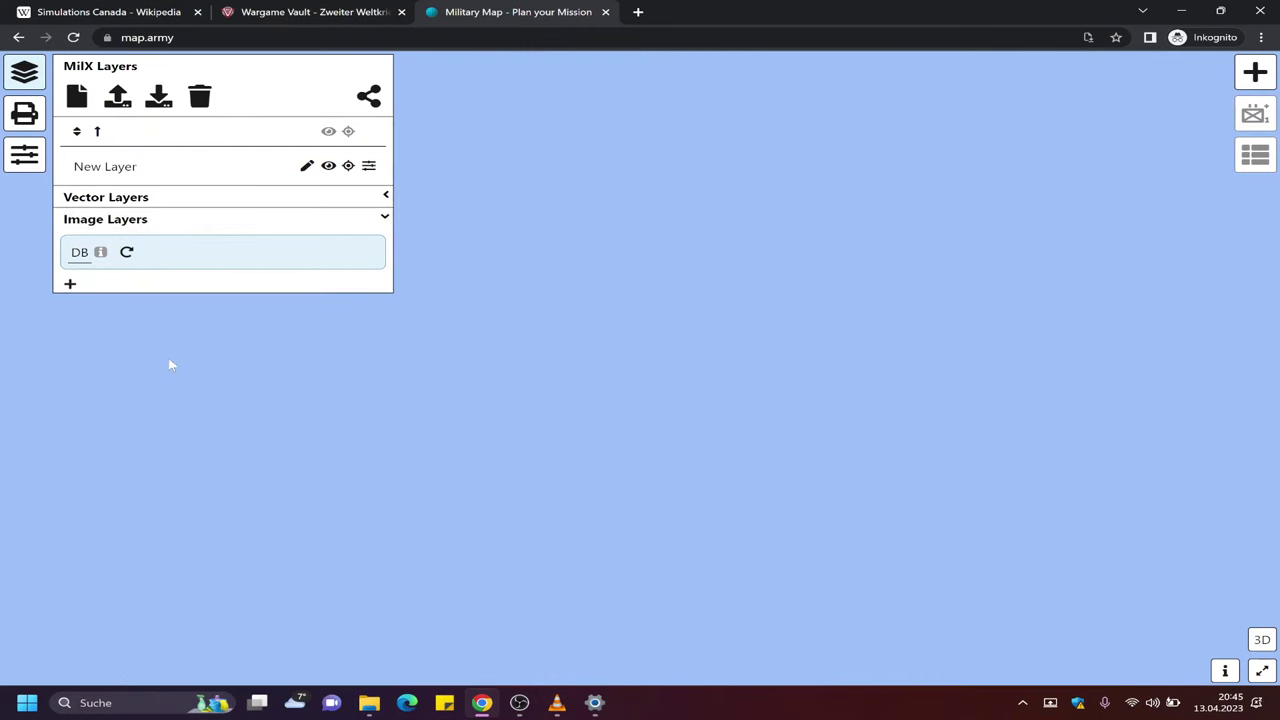
click(71, 285)
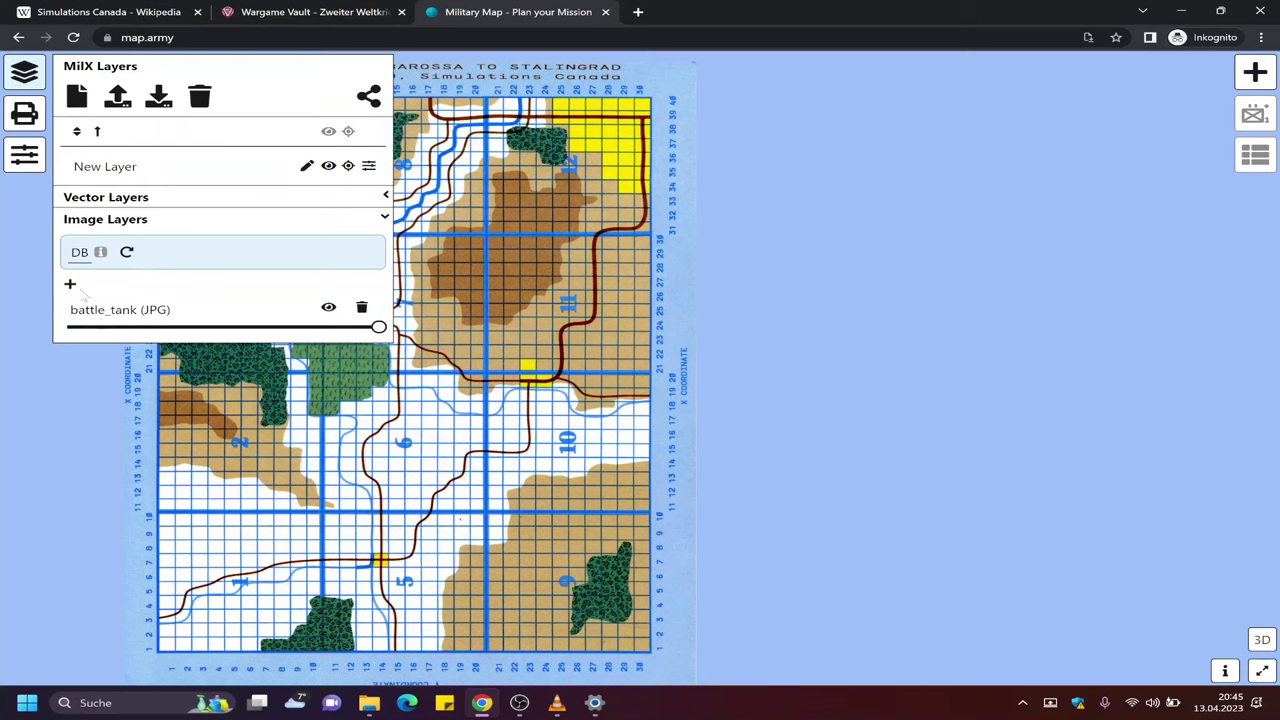
click(70, 284)
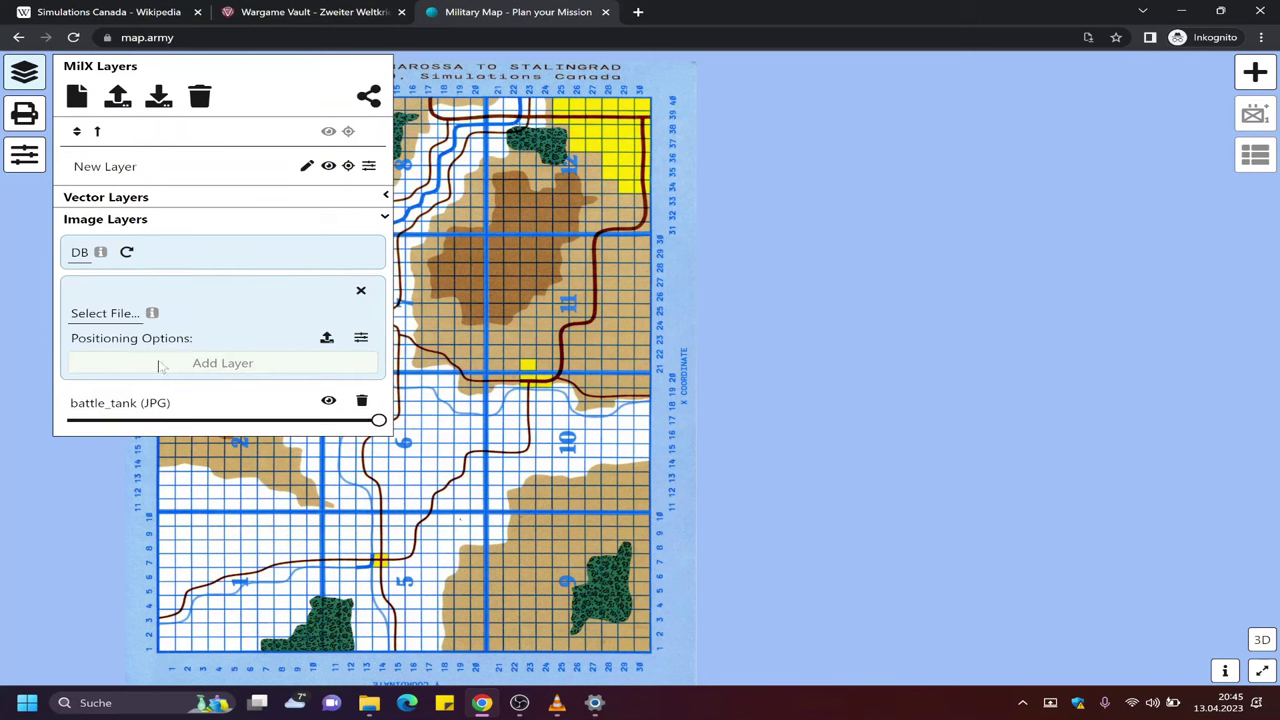
Load the battle_tank (2).jpg order-of-battle scan and enlarge it to the right of the map
click(120, 314)
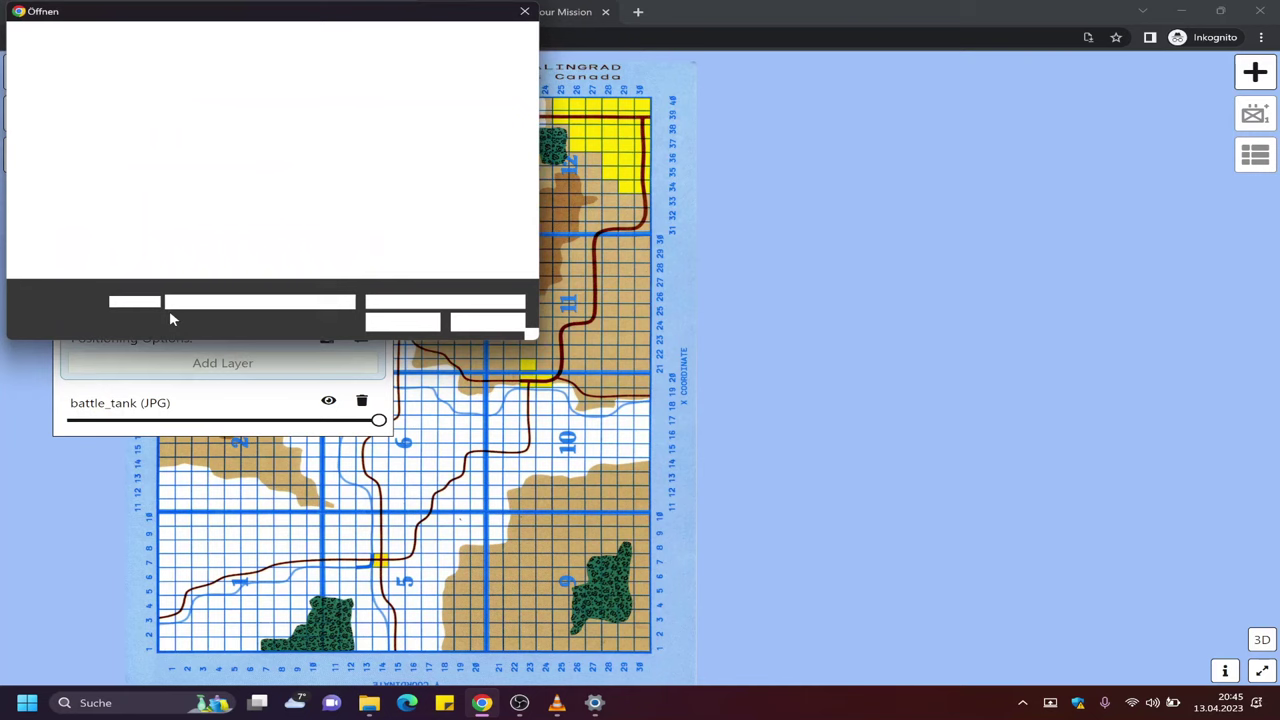
double_click(198, 118)
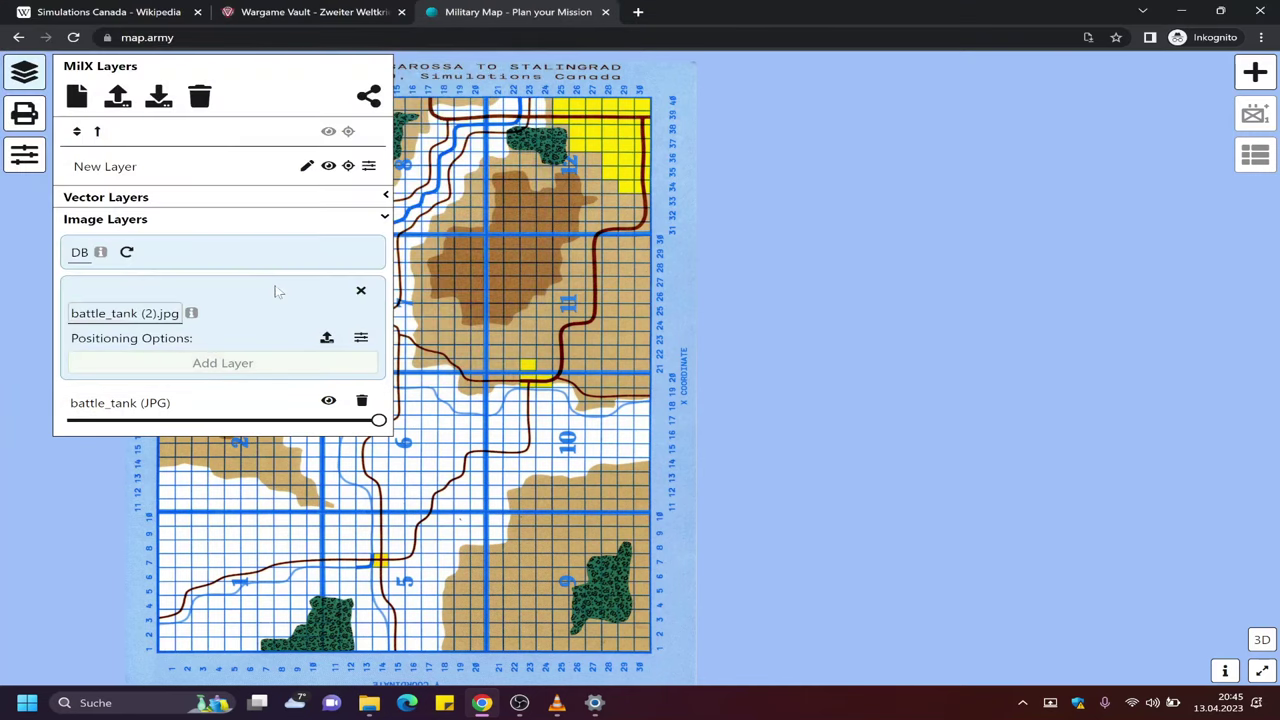
drag(505, 333, 818, 211)
drag(1044, 441, 1220, 637)
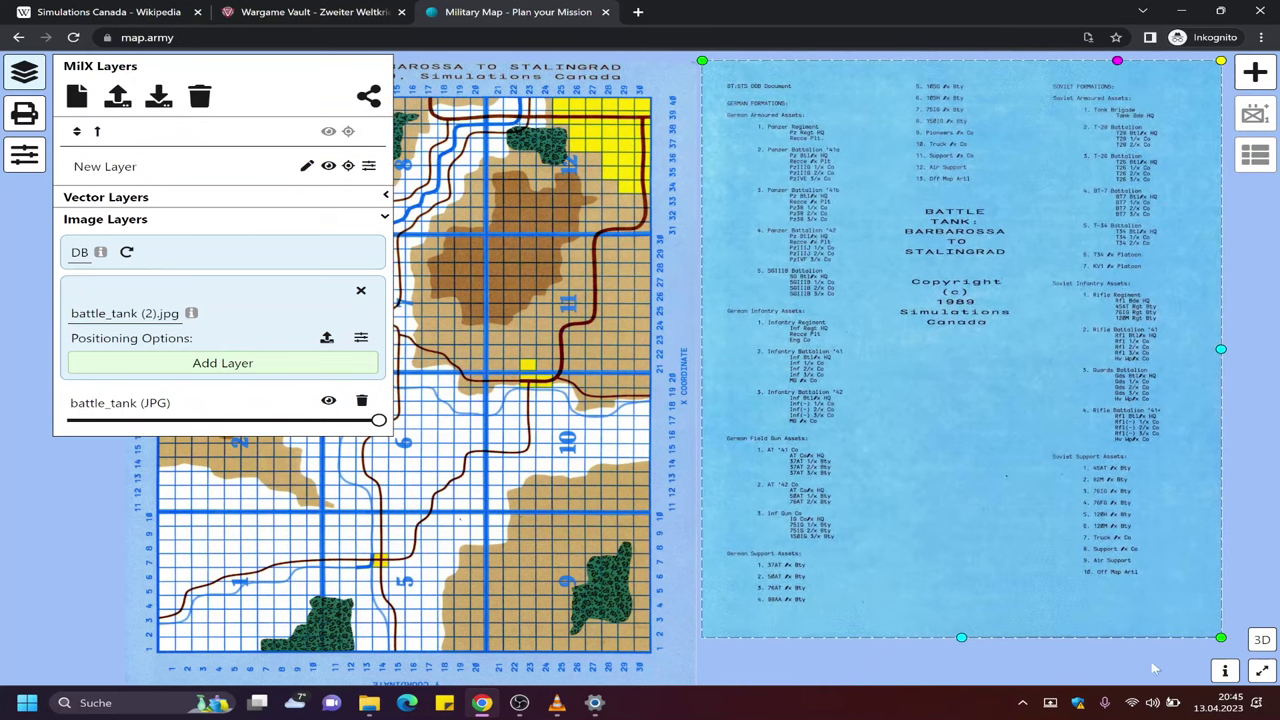
drag(1153, 668, 1019, 508)
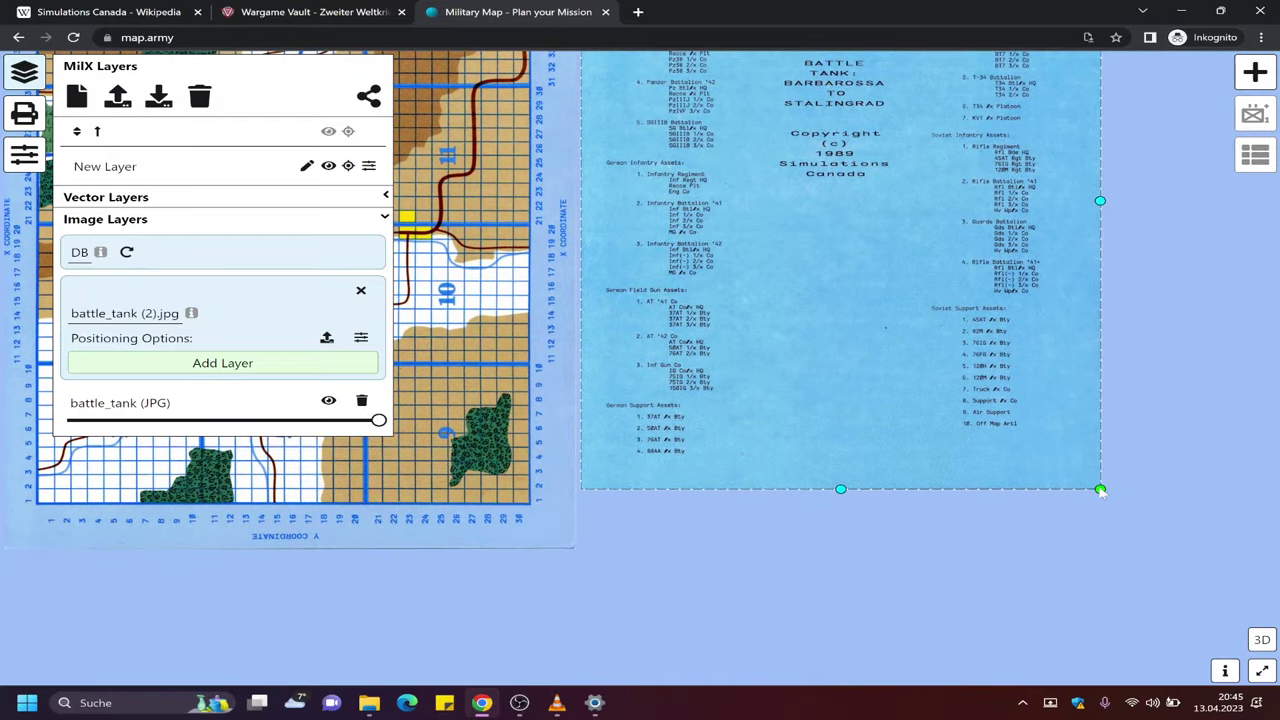
drag(1100, 490, 1153, 552)
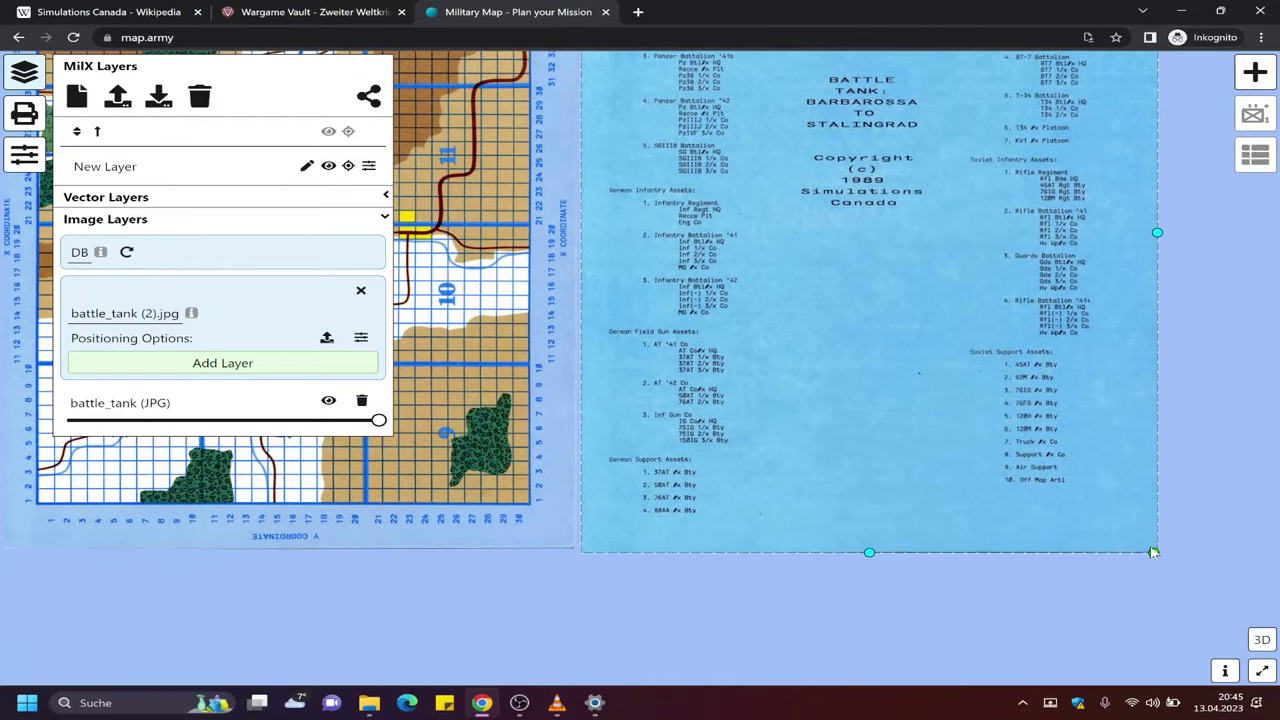
Shift the order-of-battle sheet beside the map and add it as an image layer
drag(695, 245, 754, 297)
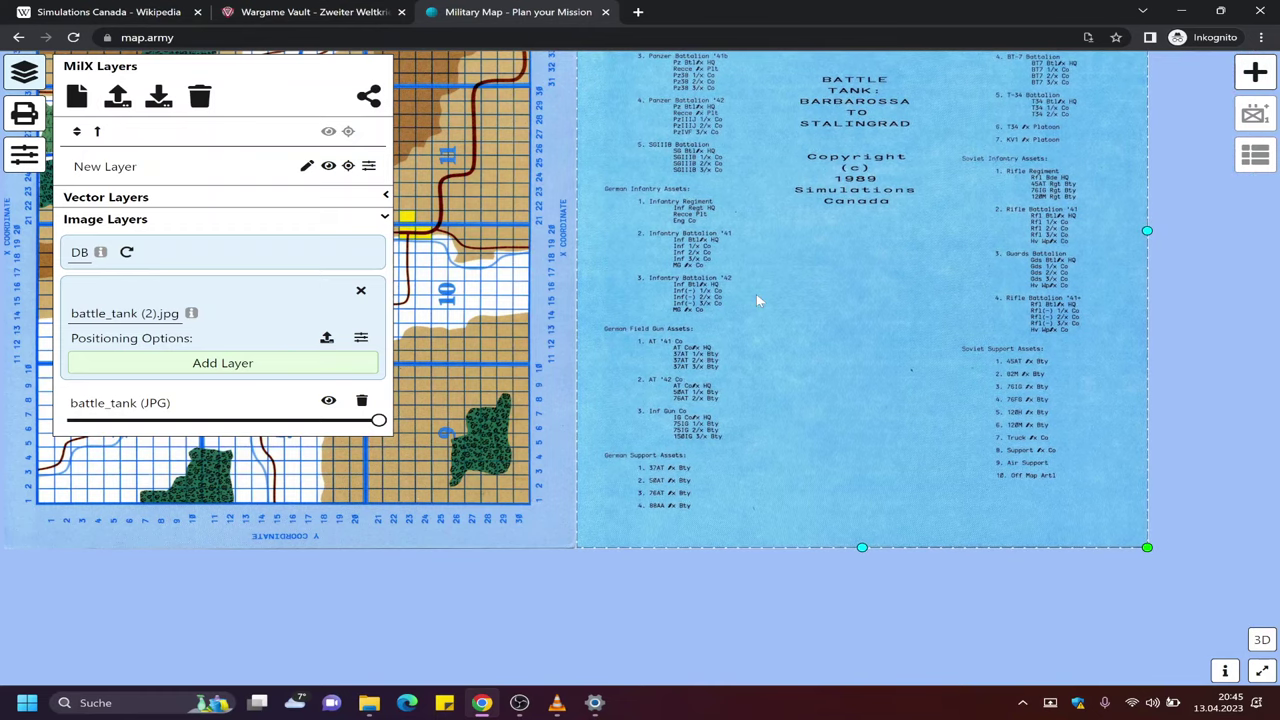
click(242, 356)
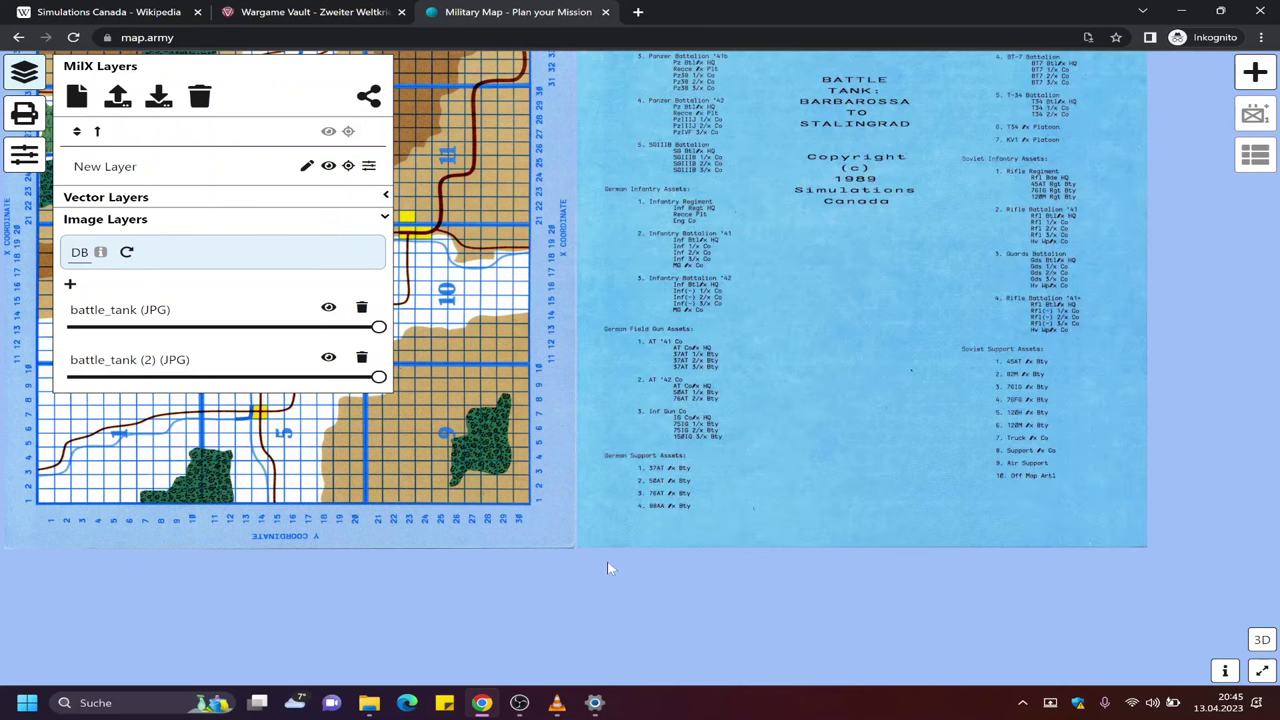
scroll(618, 571, up, 2)
scroll(618, 571, down, 2)
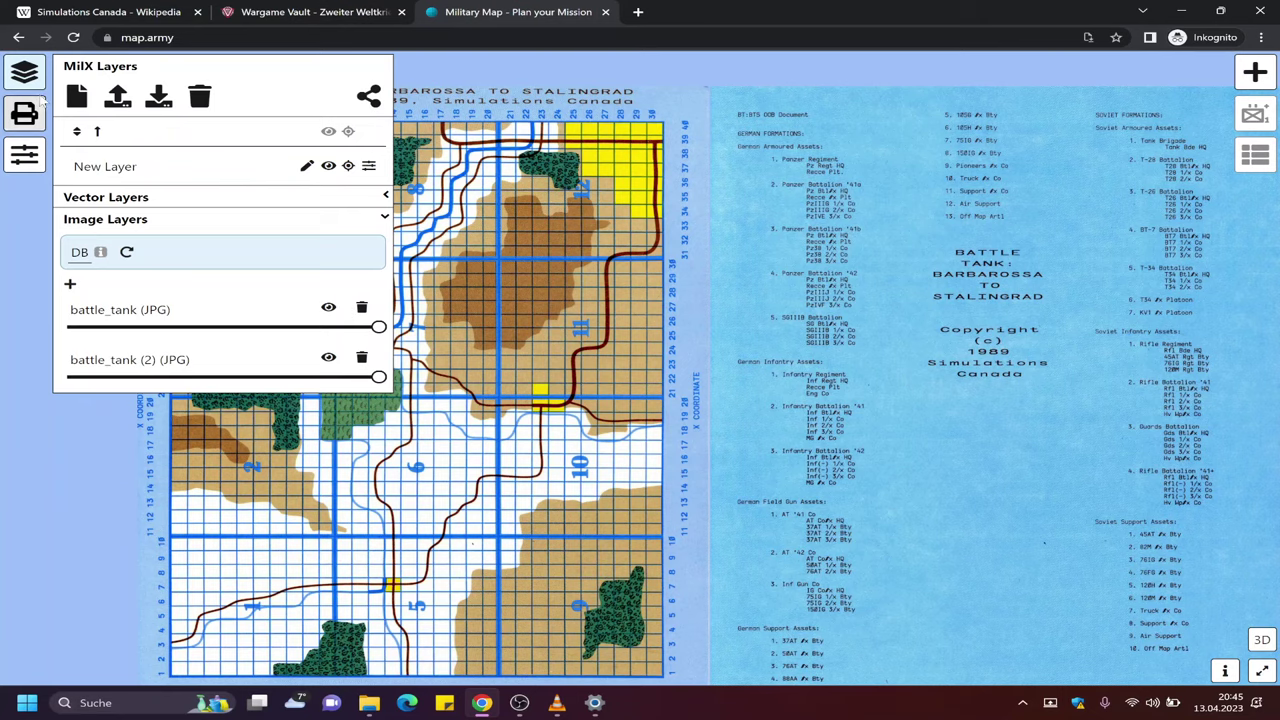
Close the layers list, bring the map's bottom rows into view, and open the Symbol Gallery
click(24, 74)
scroll(430, 360, up, 1)
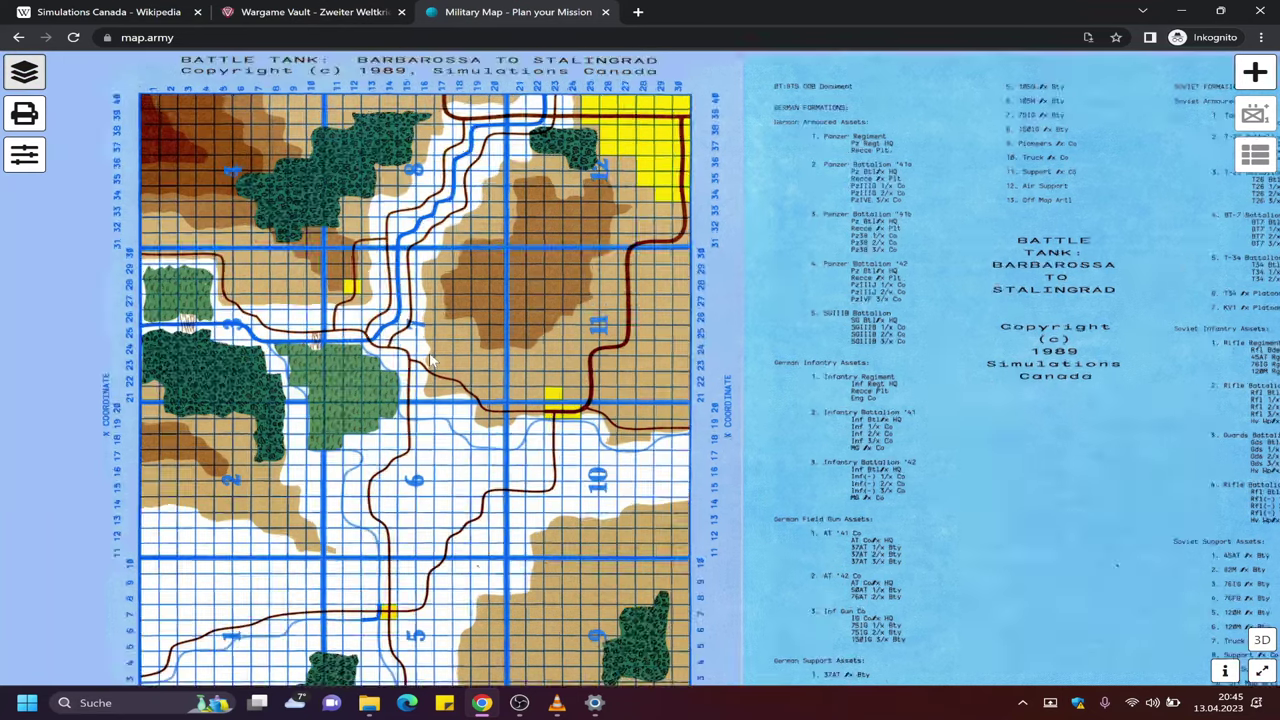
scroll(430, 360, up, 2)
scroll(517, 422, down, 2)
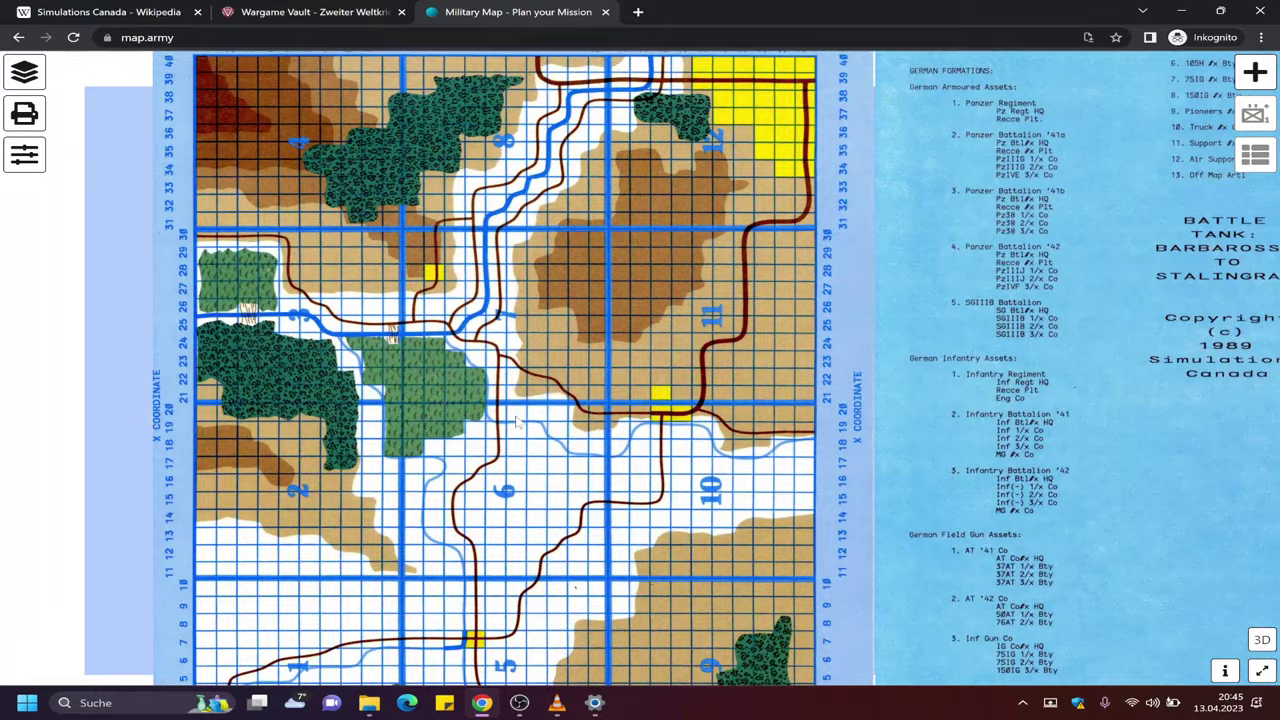
drag(517, 422, 640, 290)
scroll(660, 300, up, 2)
scroll(680, 313, down, 1)
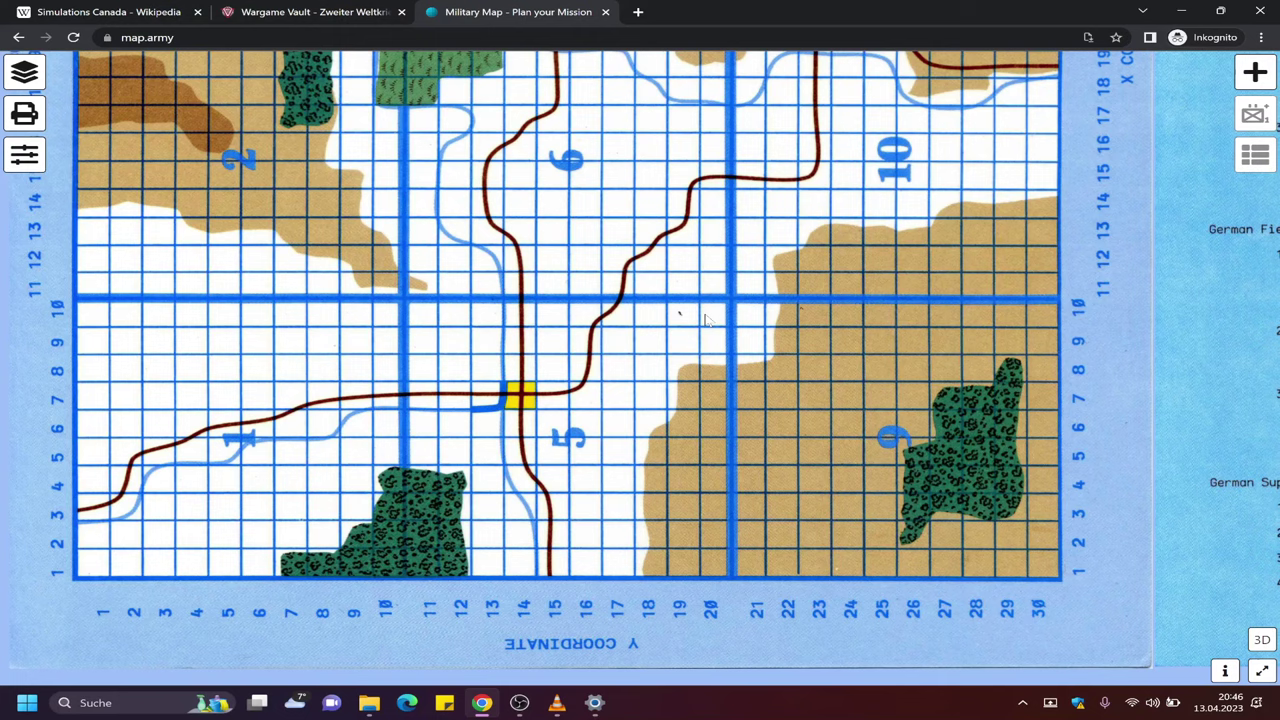
click(1250, 78)
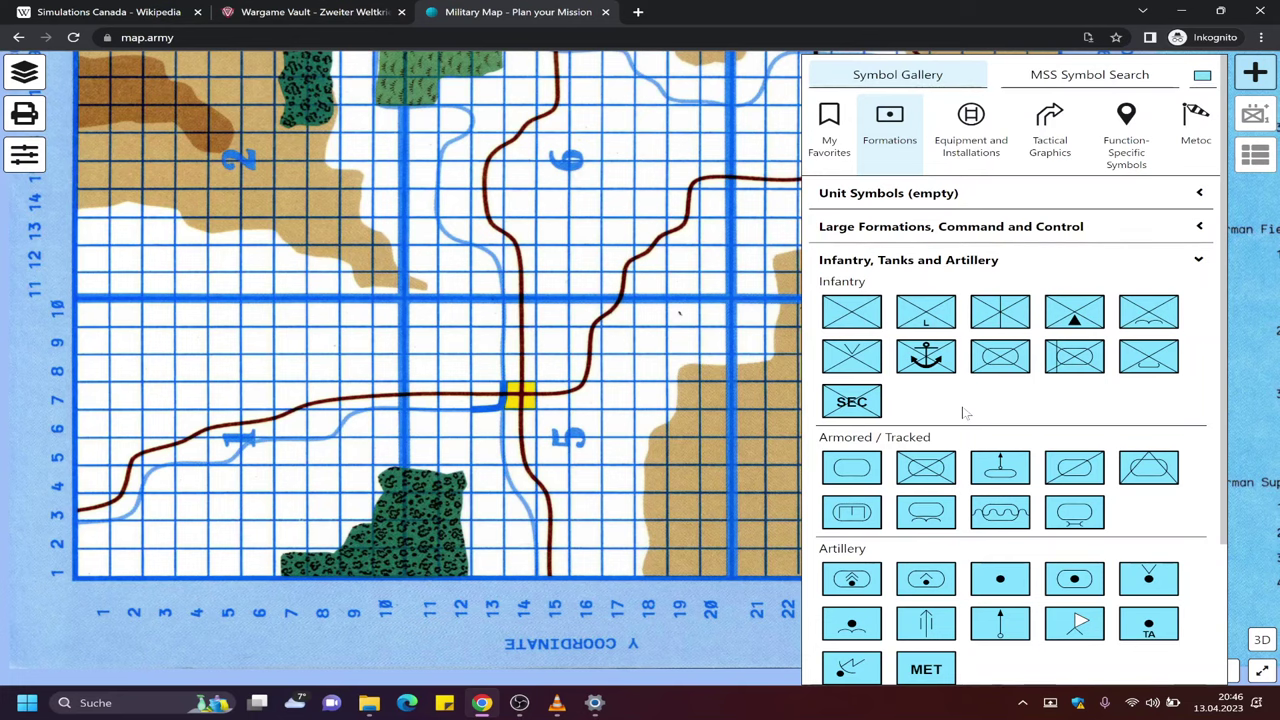
Drag an Armored/Tracked symbol to the bottom of sector 5 and open its MSS Symbol Editor
scroll(965, 412, down, 2)
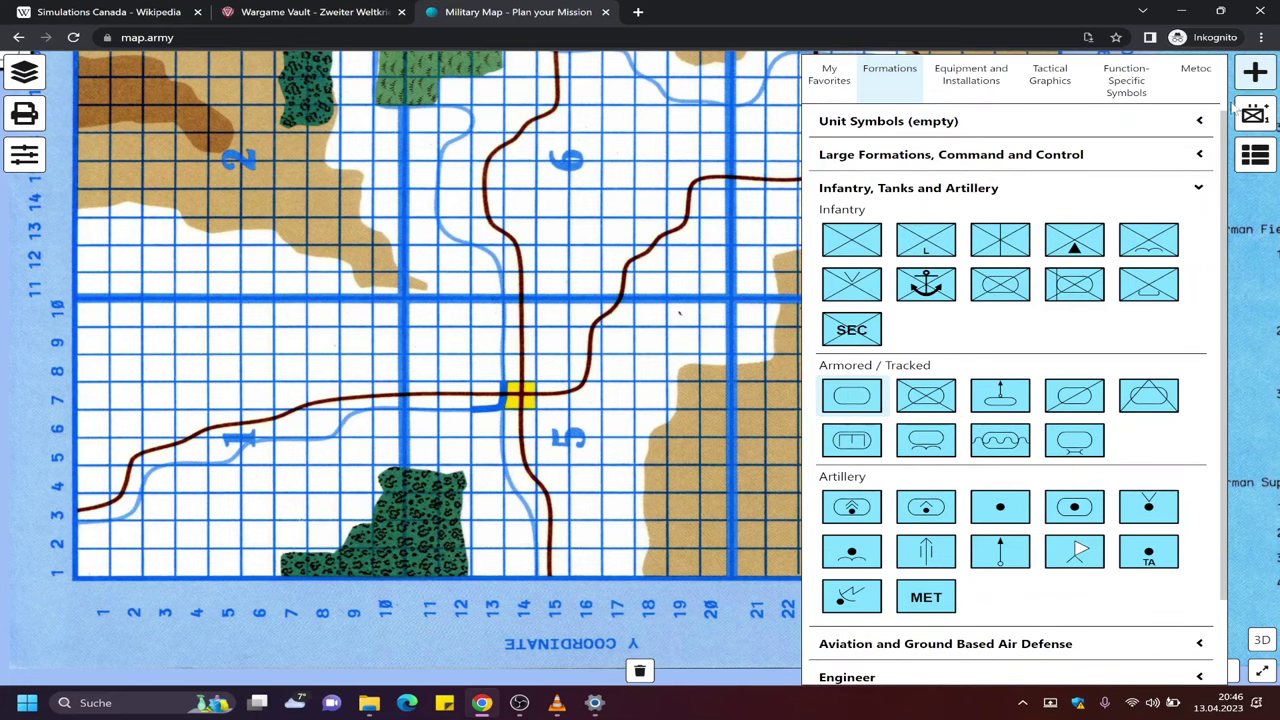
drag(851, 395, 585, 533)
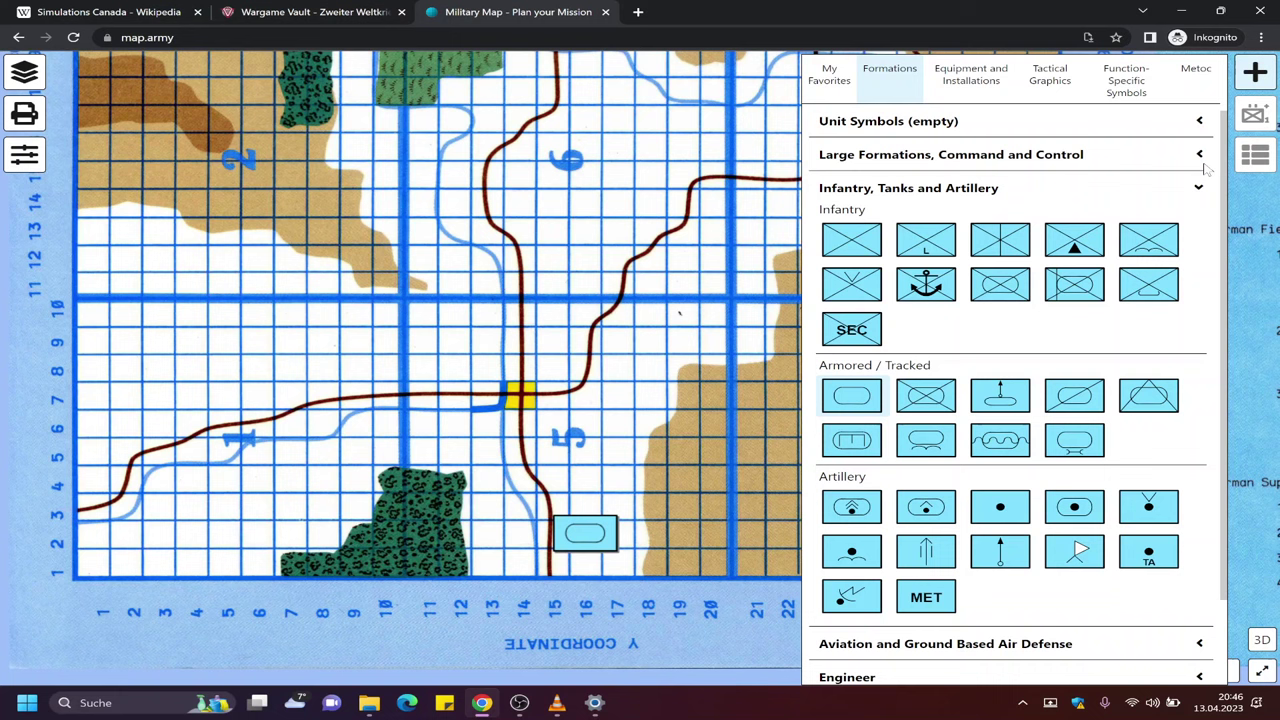
click(1253, 113)
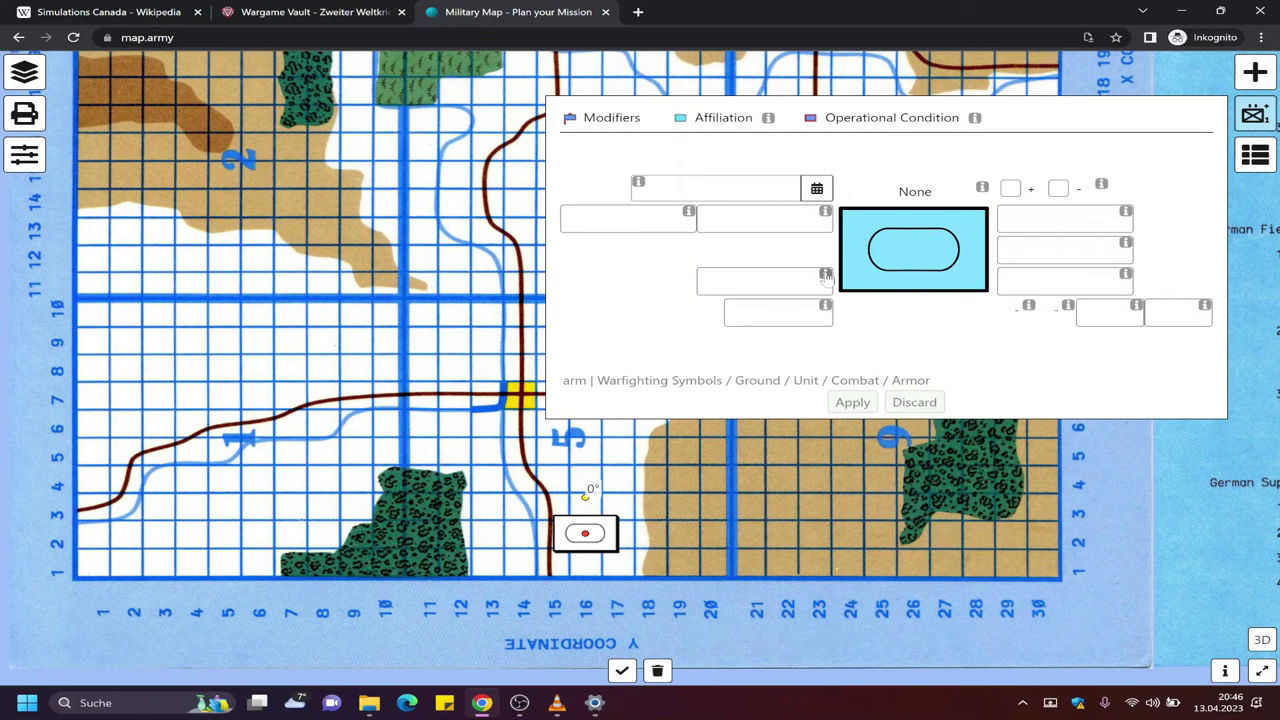
Open the 'None' echelon dropdown in the armoured unit's symbol editor
mouse_move(826, 277)
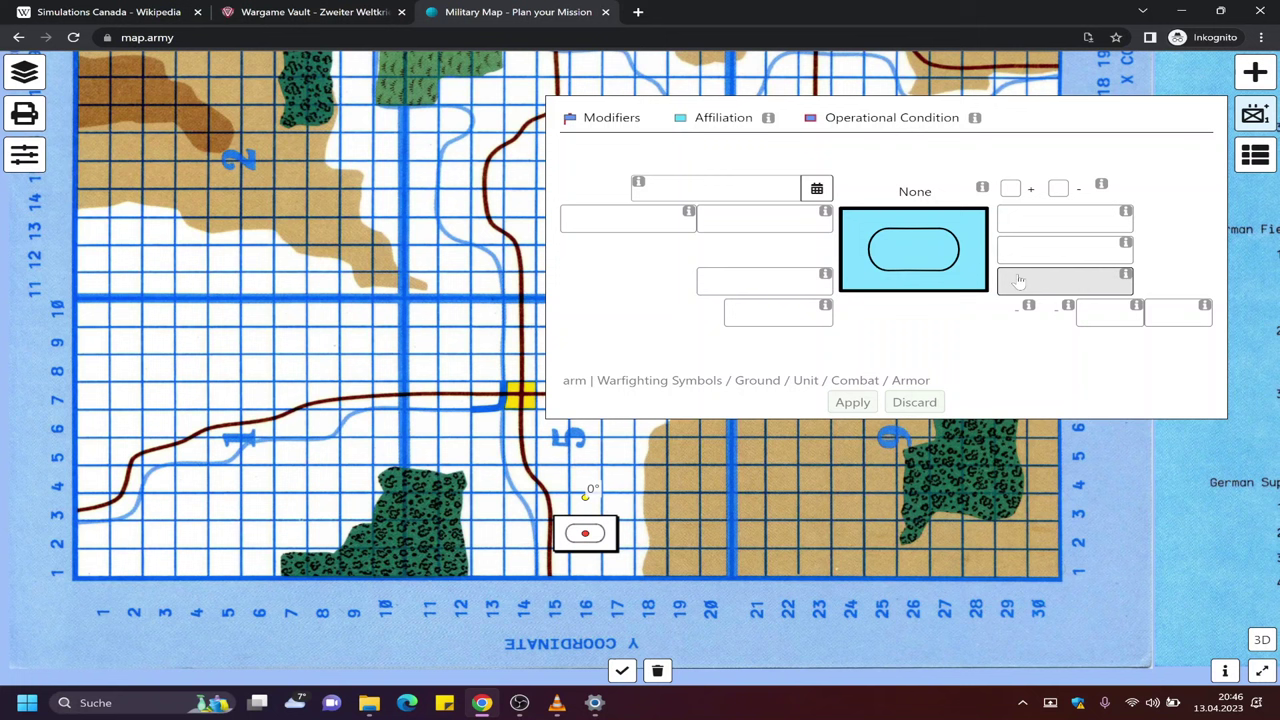
mouse_move(1127, 277)
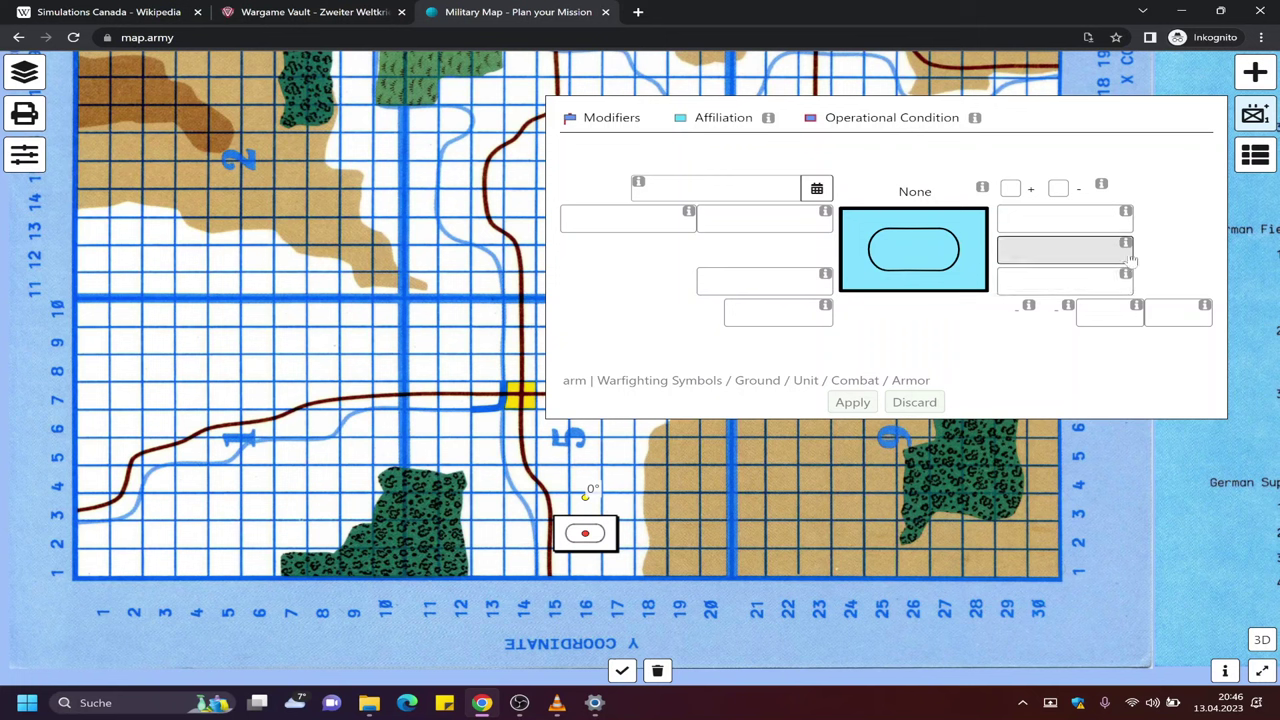
mouse_move(1127, 246)
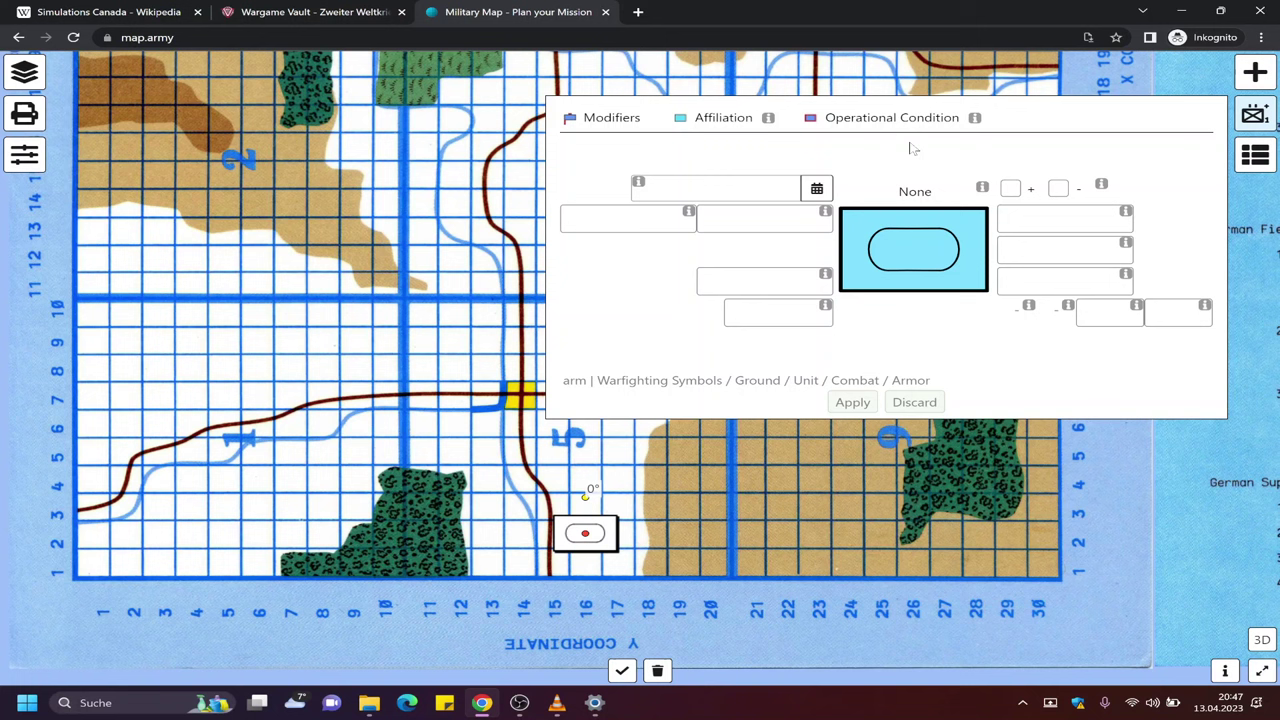
click(914, 192)
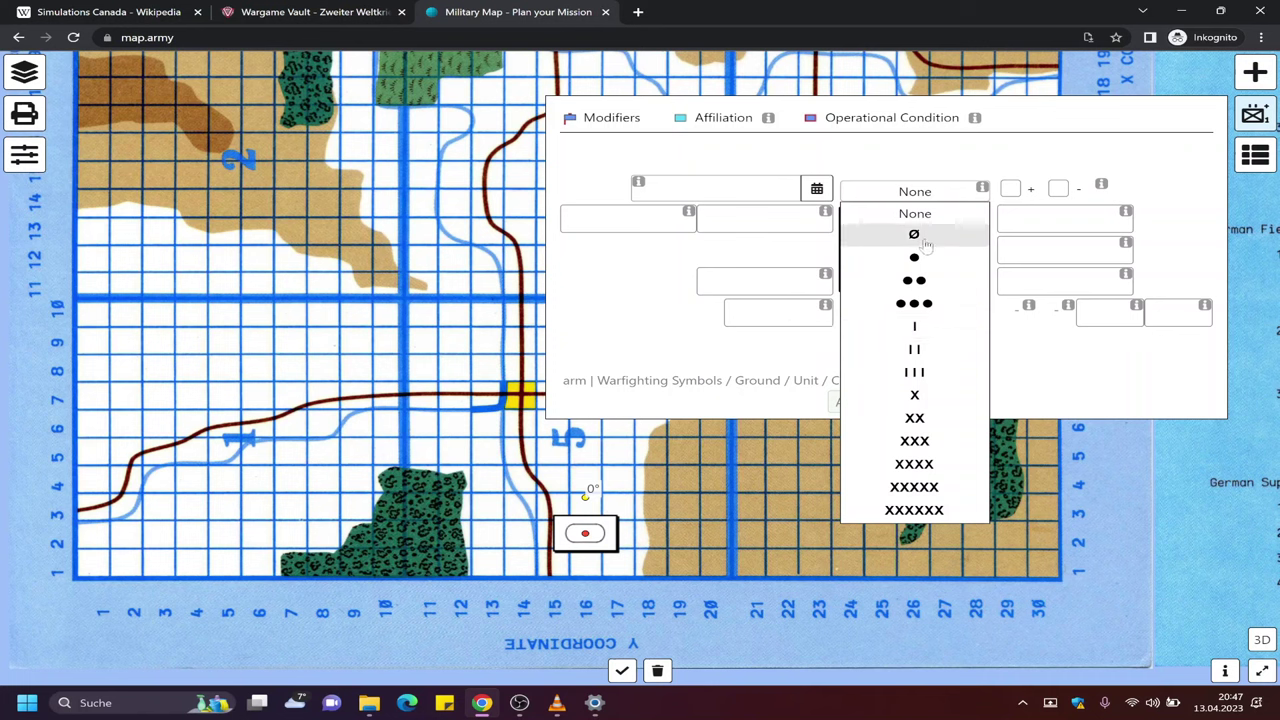
Set the armoured unit's echelon to platoon (●●●)
click(928, 305)
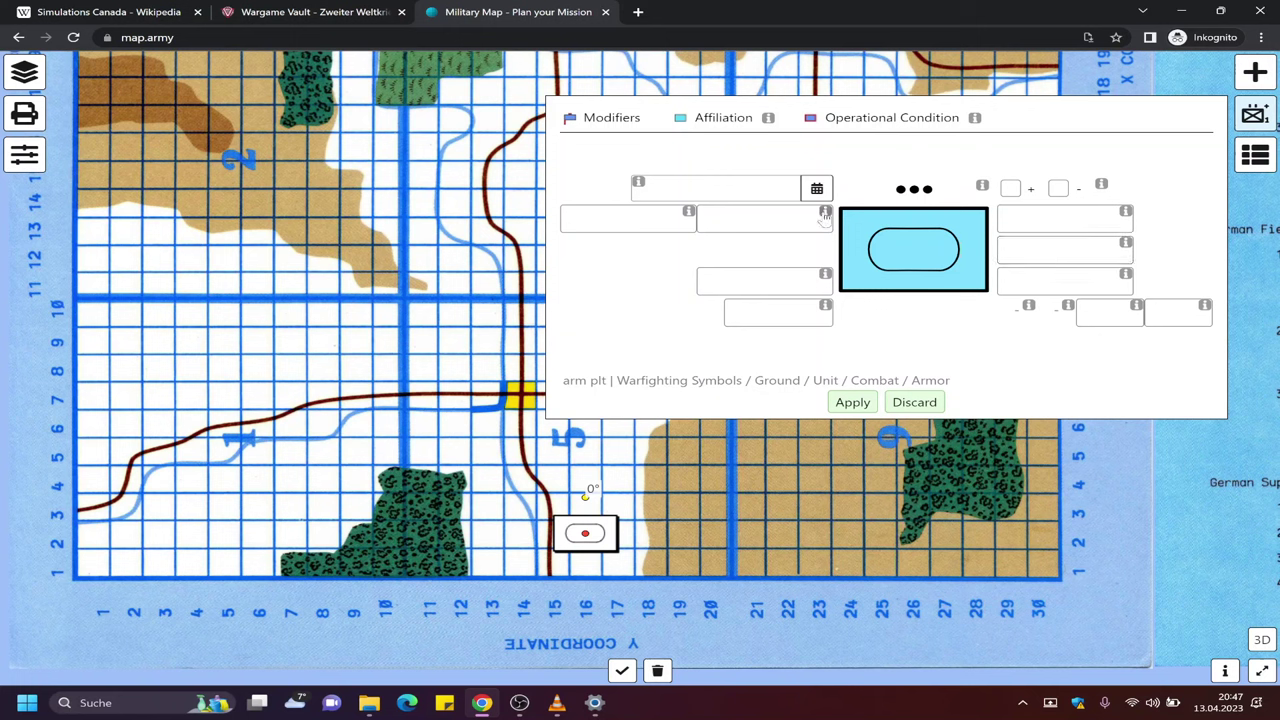
mouse_move(826, 216)
mouse_move(689, 214)
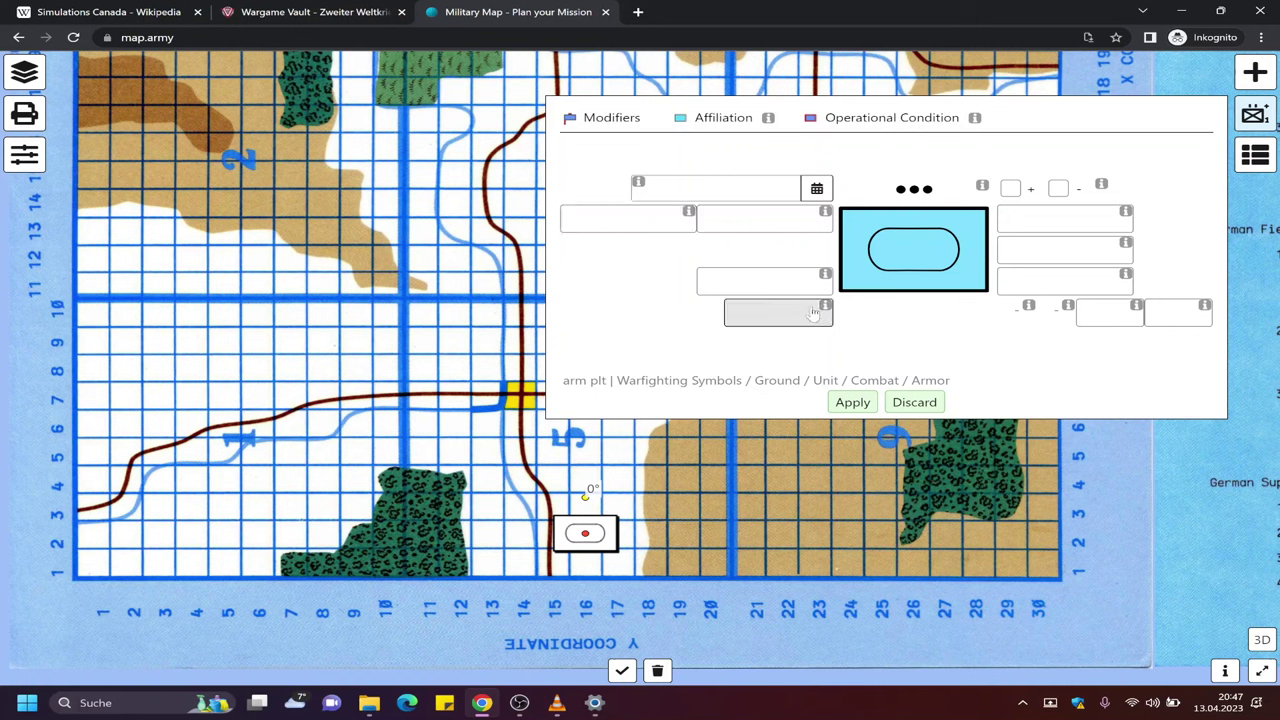
mouse_move(820, 307)
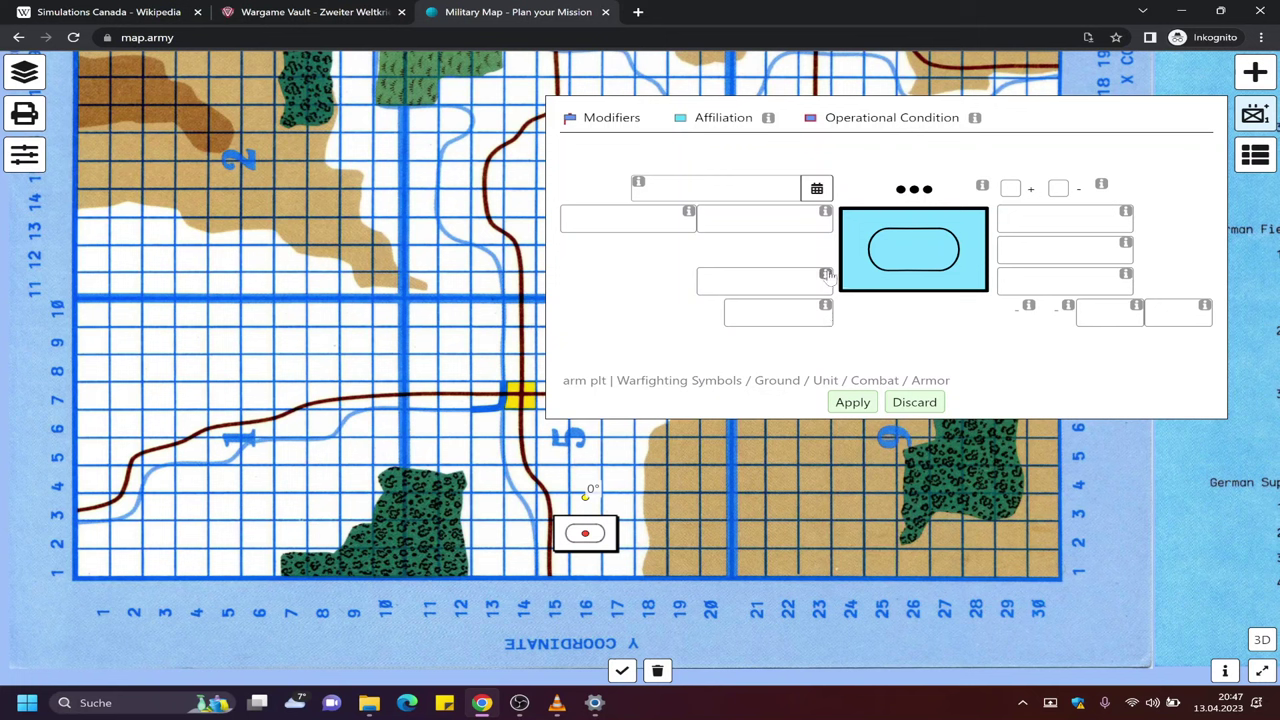
mouse_move(826, 275)
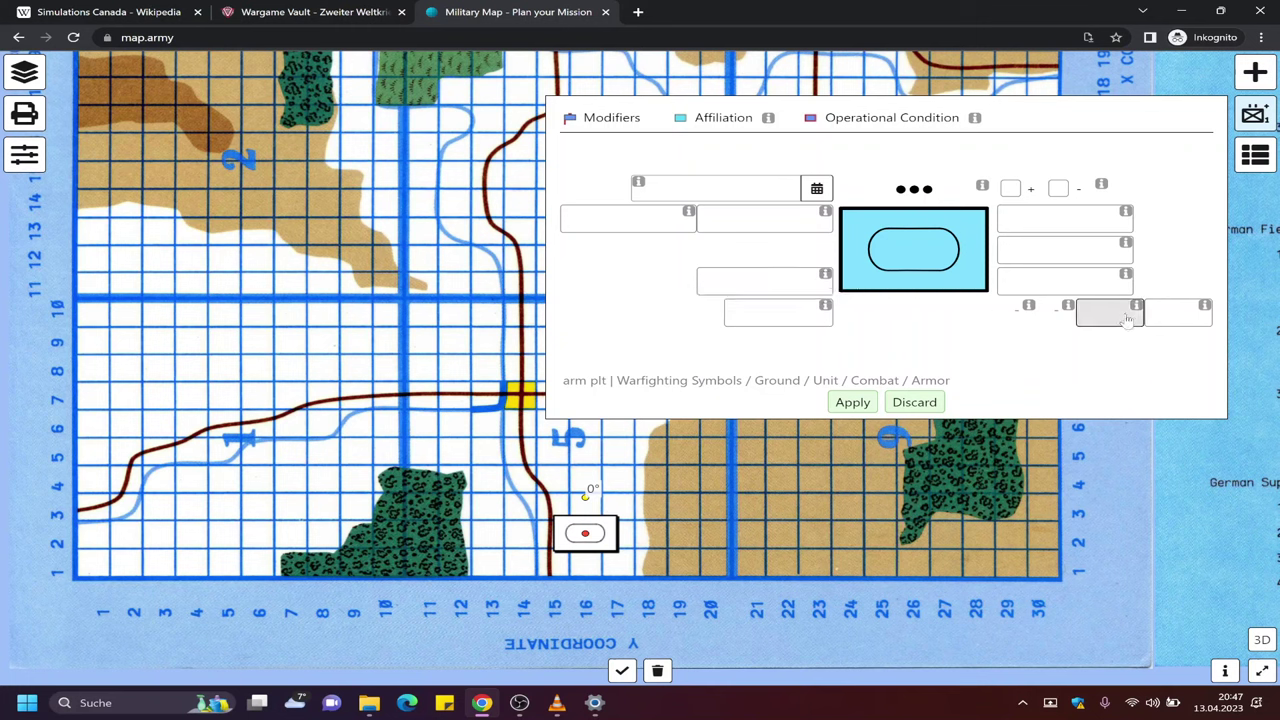
mouse_move(1137, 306)
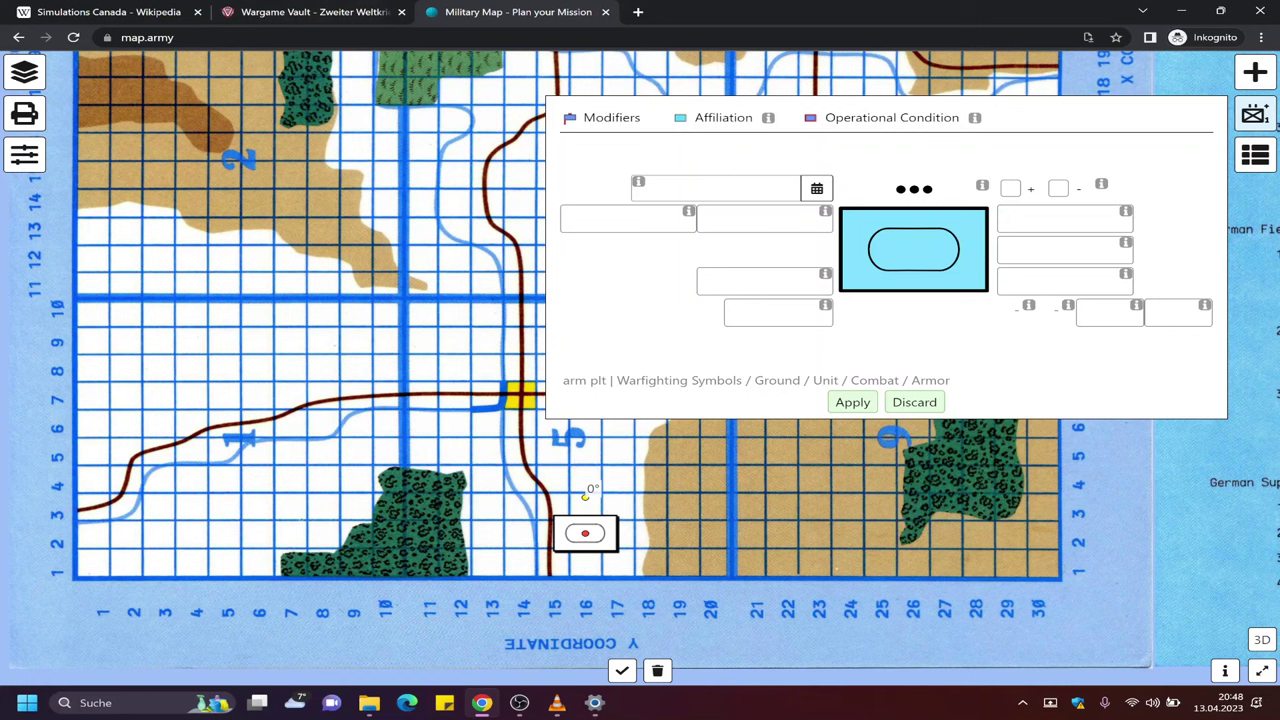
Label the platoon 'Tiger' in Additional Information, apply, and close the editor
click(1042, 255)
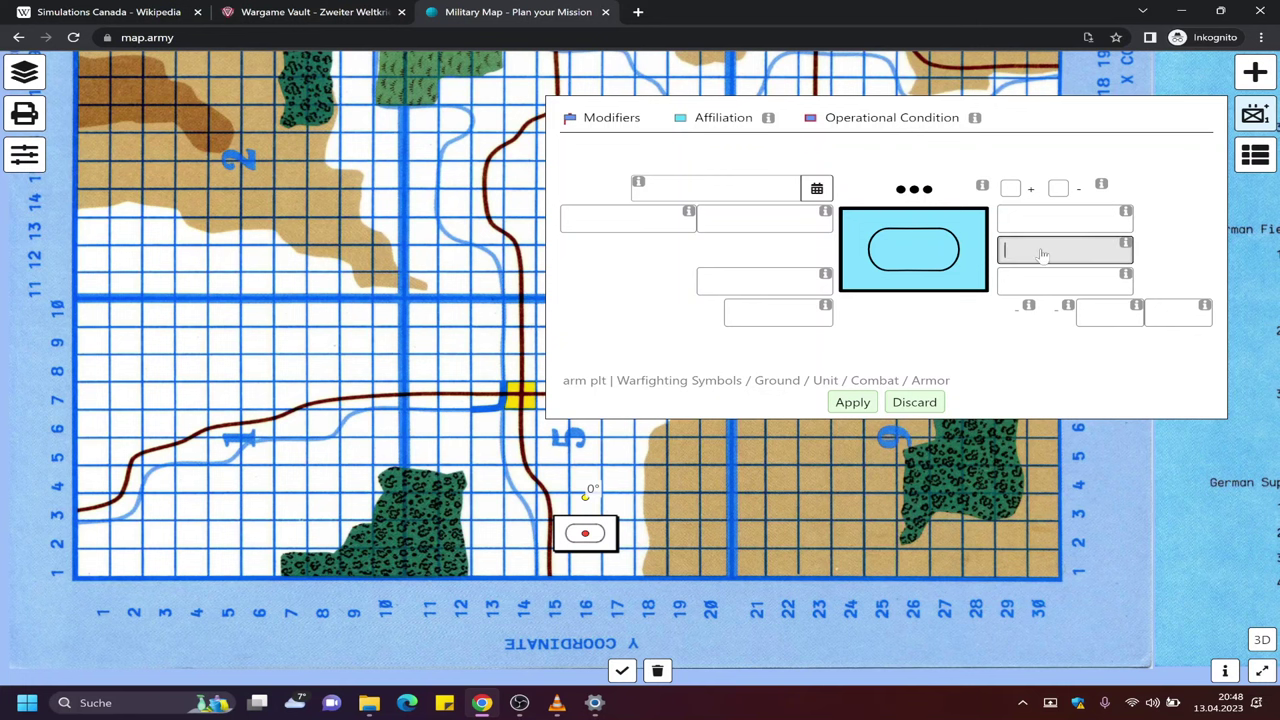
click(1126, 244)
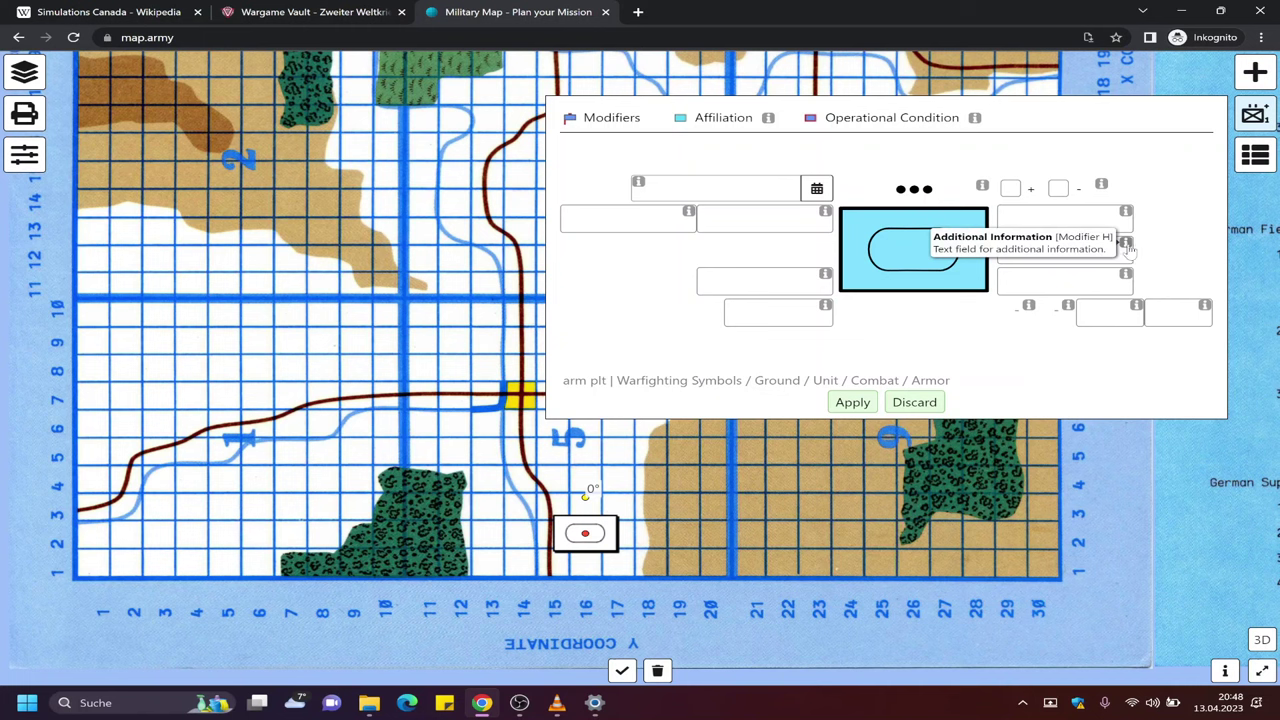
click(1122, 253)
text(Tiger)
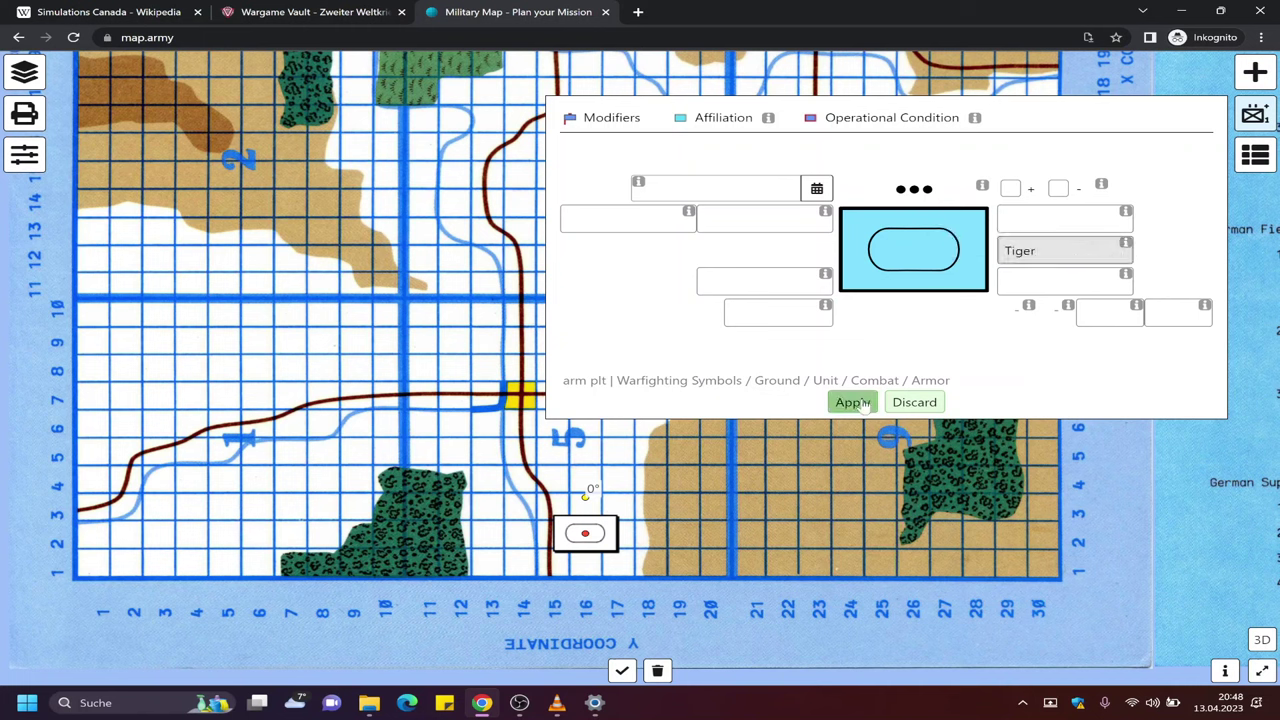
click(852, 403)
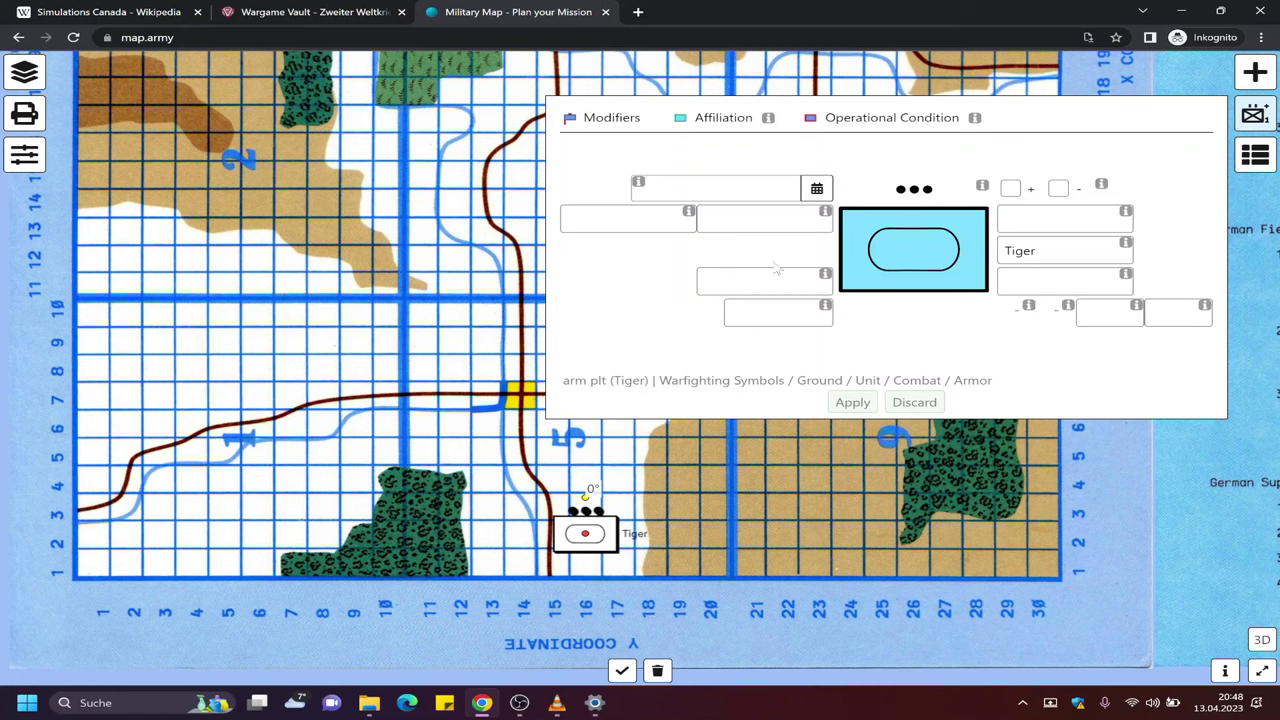
click(692, 490)
mouse_move(585, 533)
mouse_down()
mouse_move(580, 489)
mouse_move(585, 530)
mouse_up()
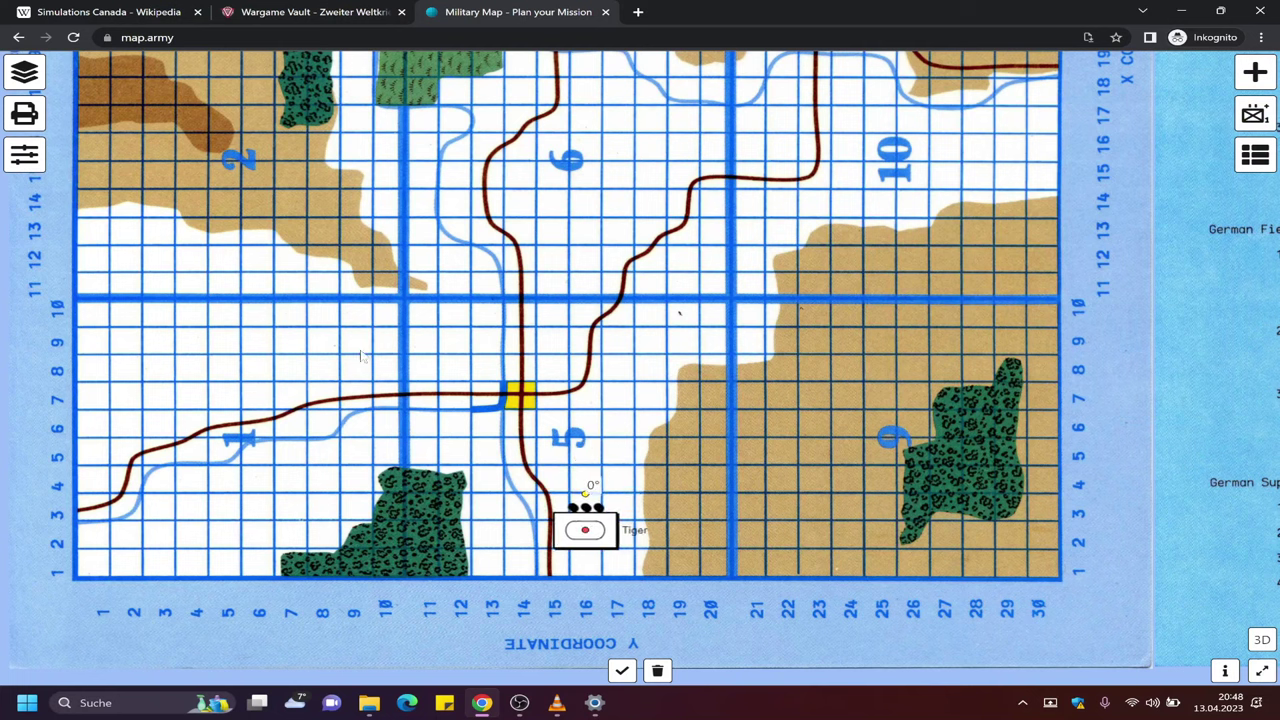
In Settings, change the 1-Point Symbols symbol size to 6 mm
click(24, 153)
scroll(199, 354, down, 2)
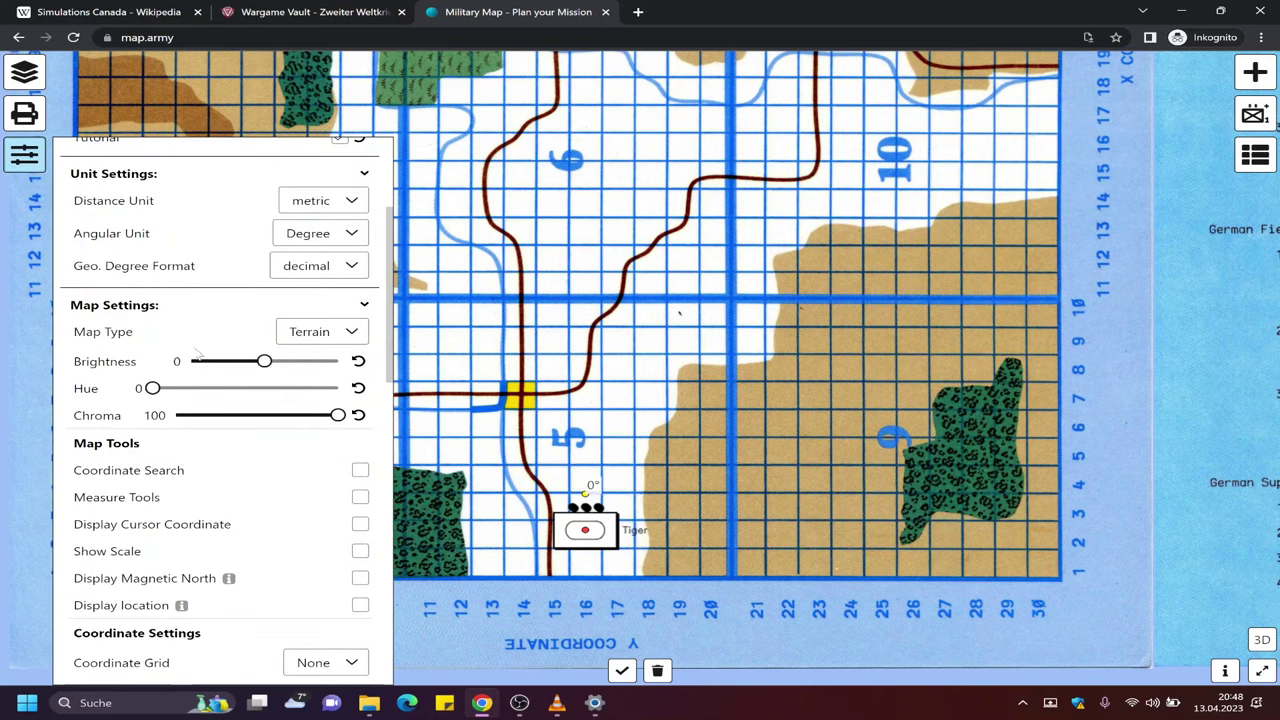
scroll(199, 354, down, 2)
scroll(199, 354, down, 4)
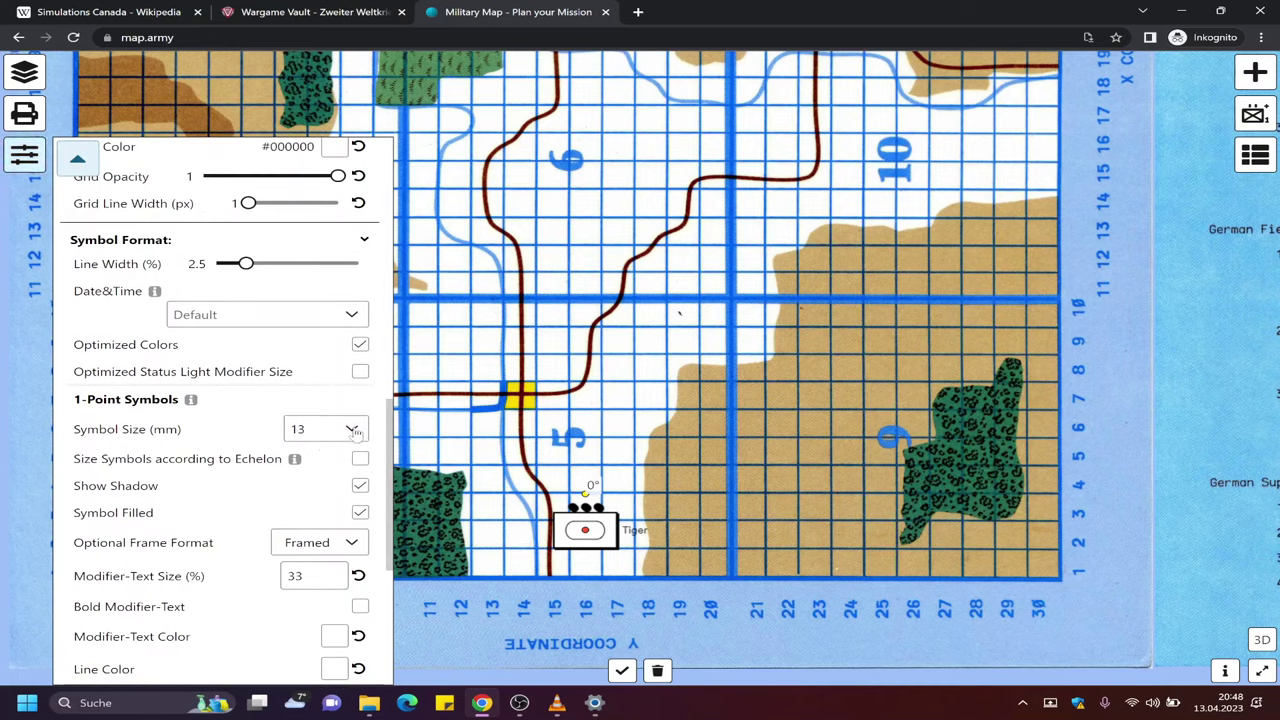
click(351, 429)
click(312, 457)
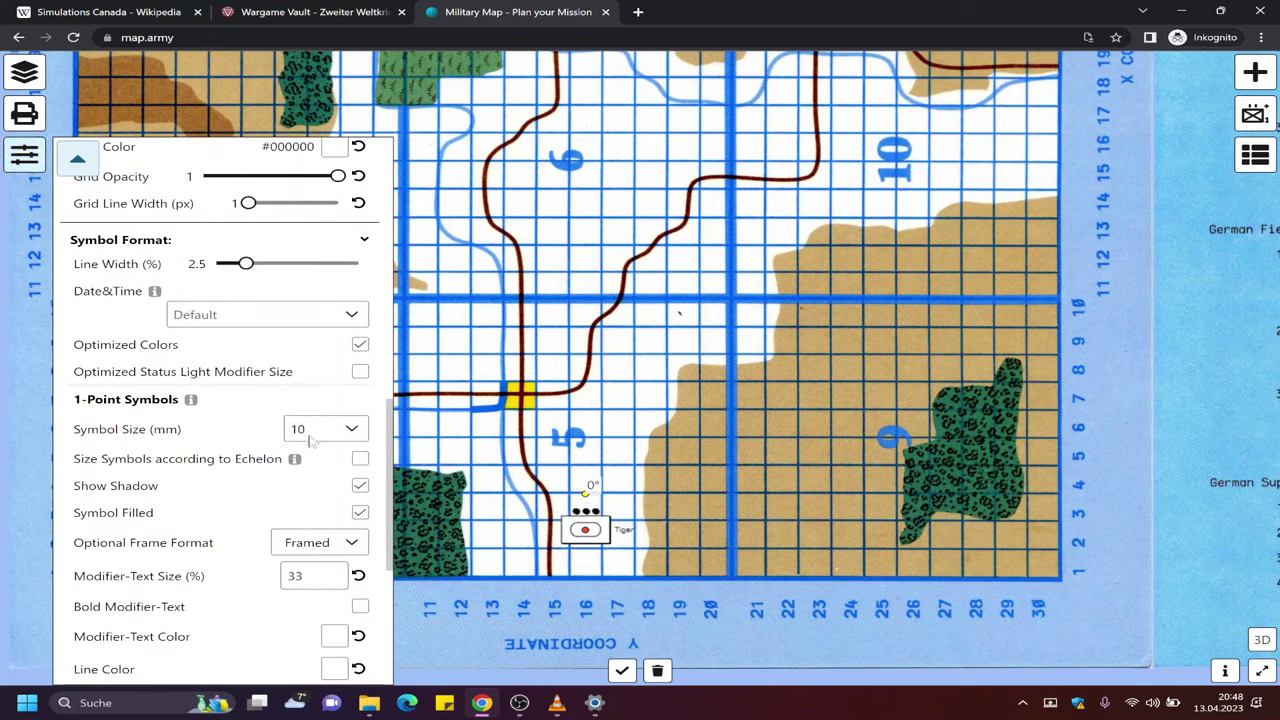
key(BackSpace)
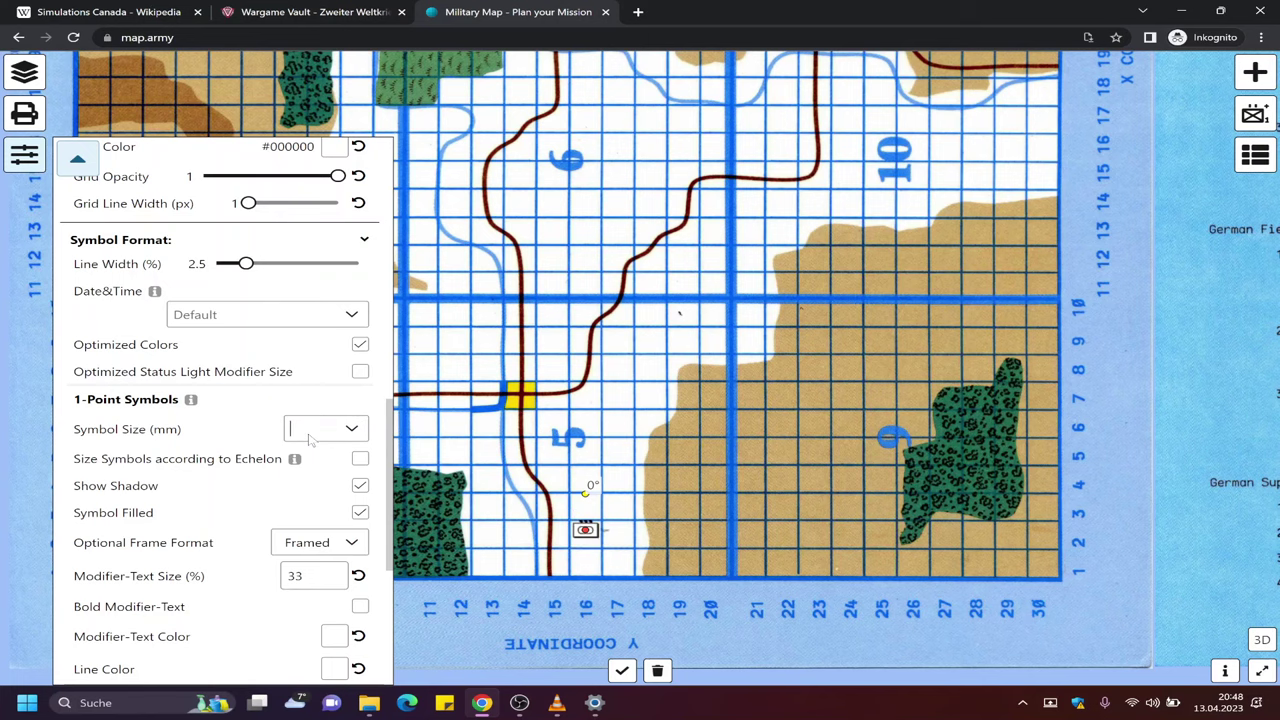
Scroll through the remaining settings and close the Settings panel
scroll(310, 438, down, 5)
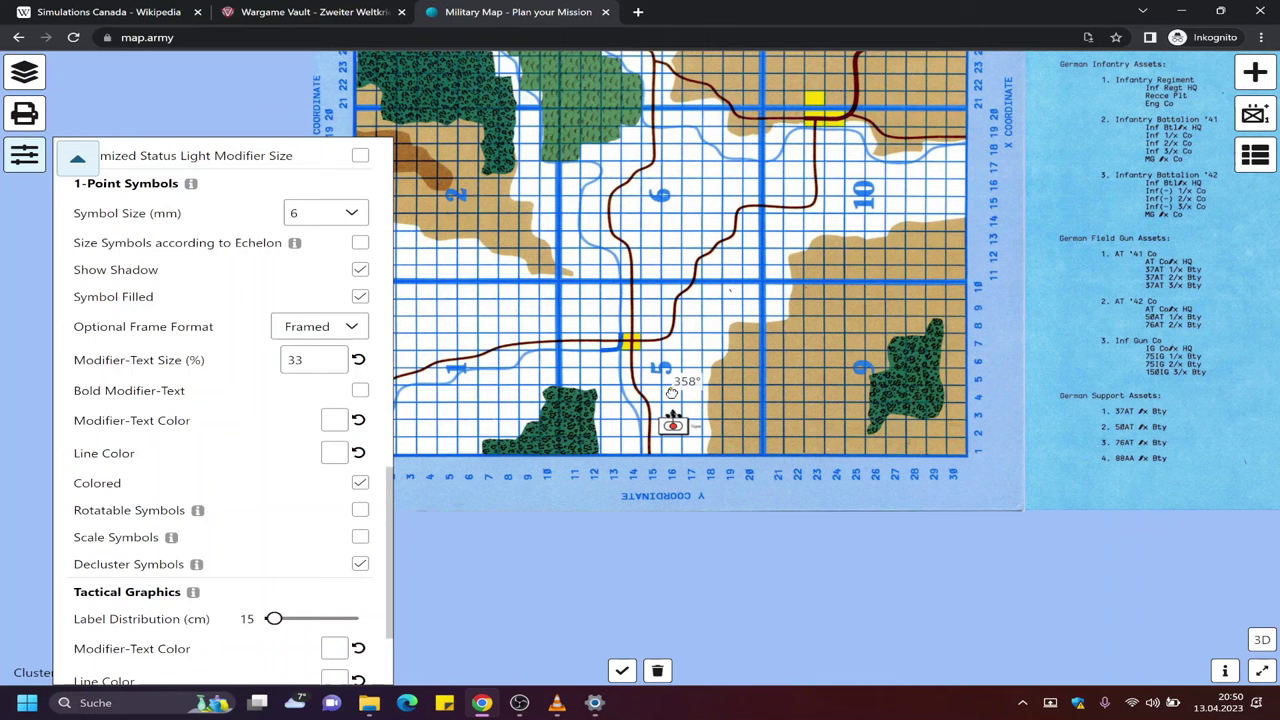
scroll(265, 474, down, 1)
scroll(265, 474, down, 2)
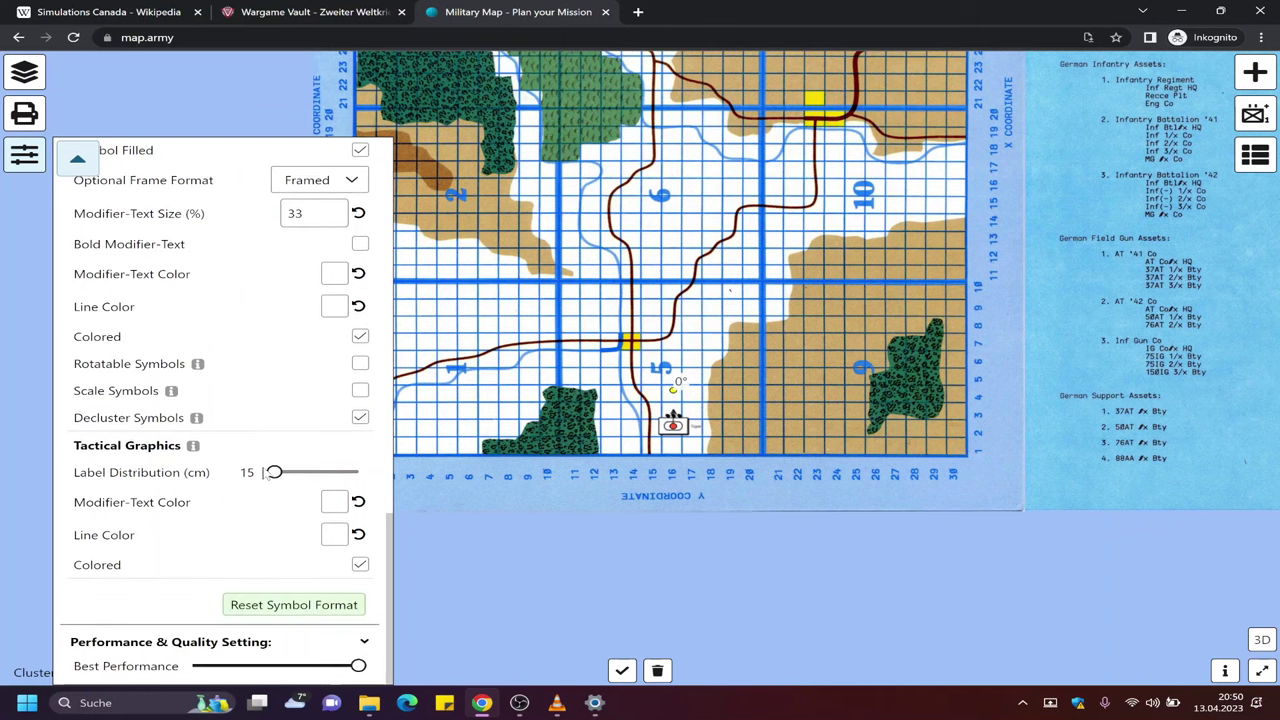
scroll(268, 476, up, 10)
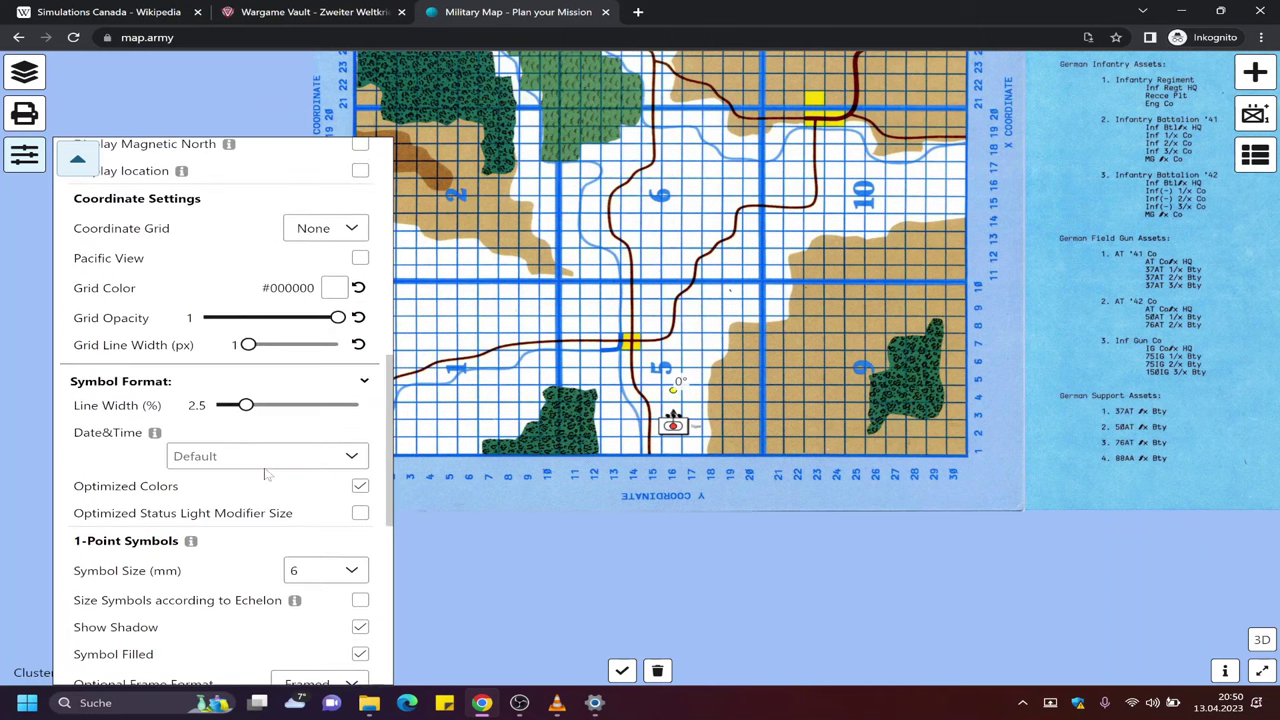
scroll(265, 474, down, 7)
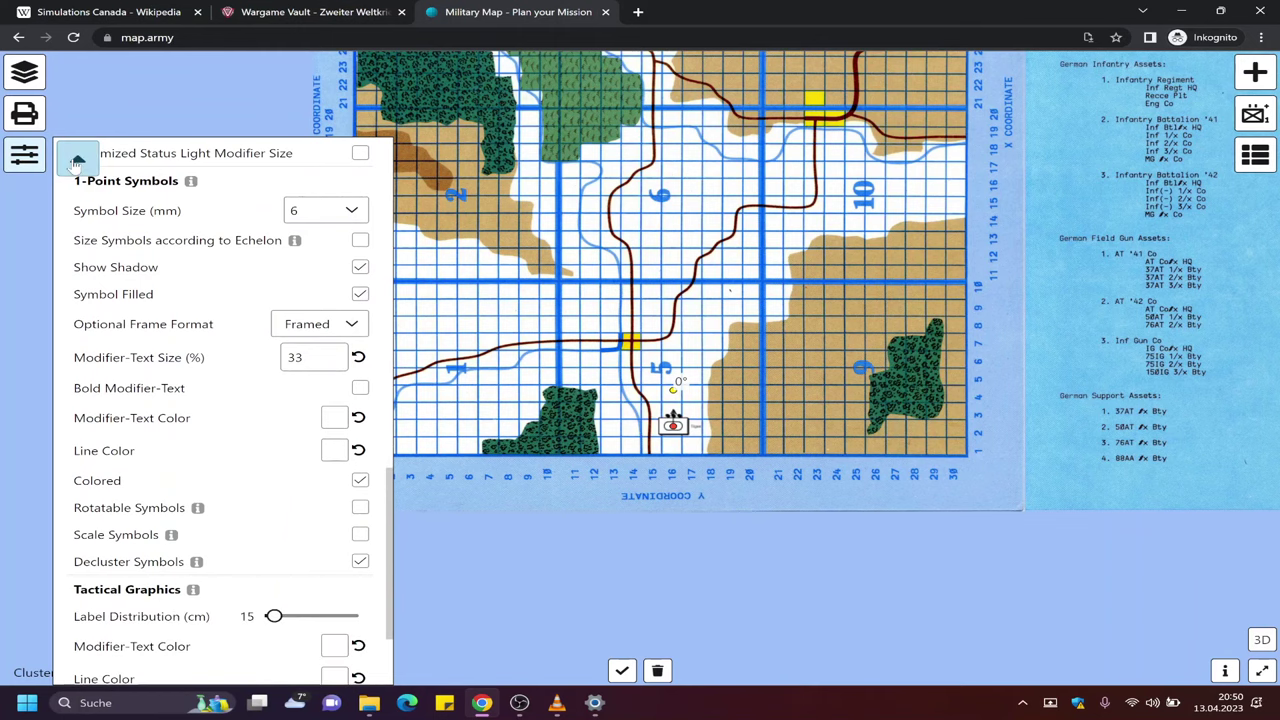
click(76, 162)
click(24, 156)
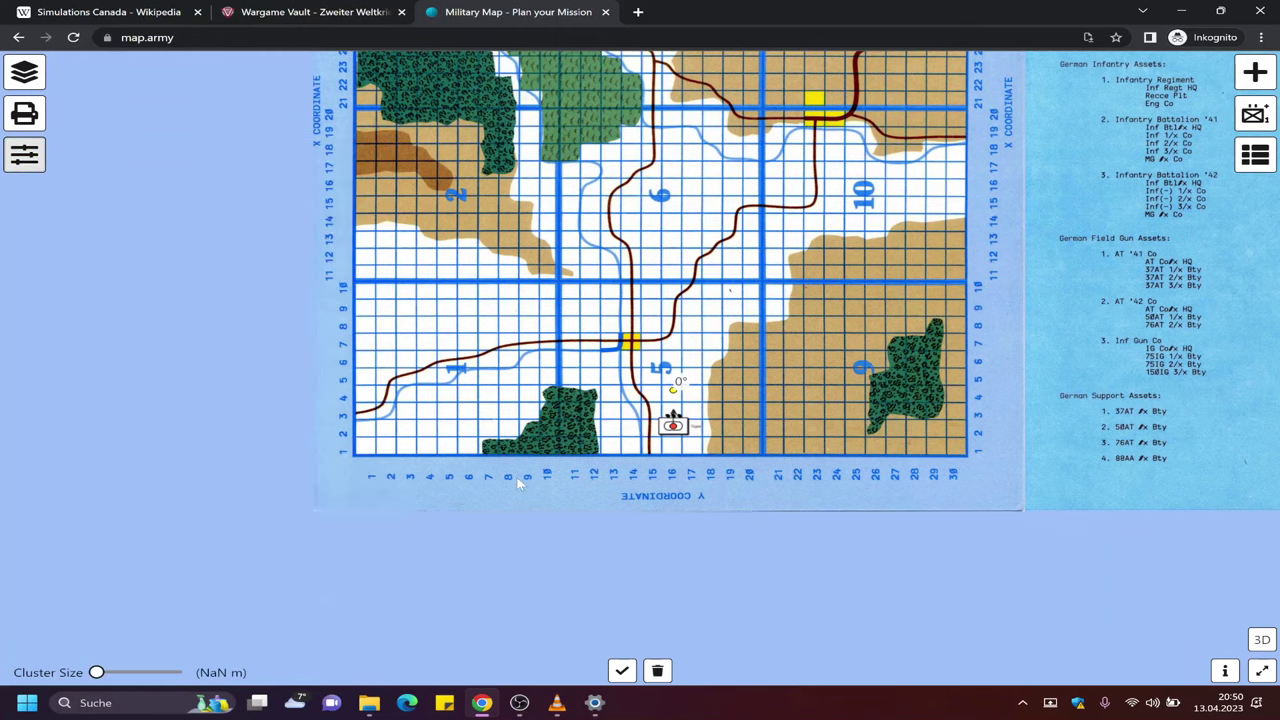
click(560, 460)
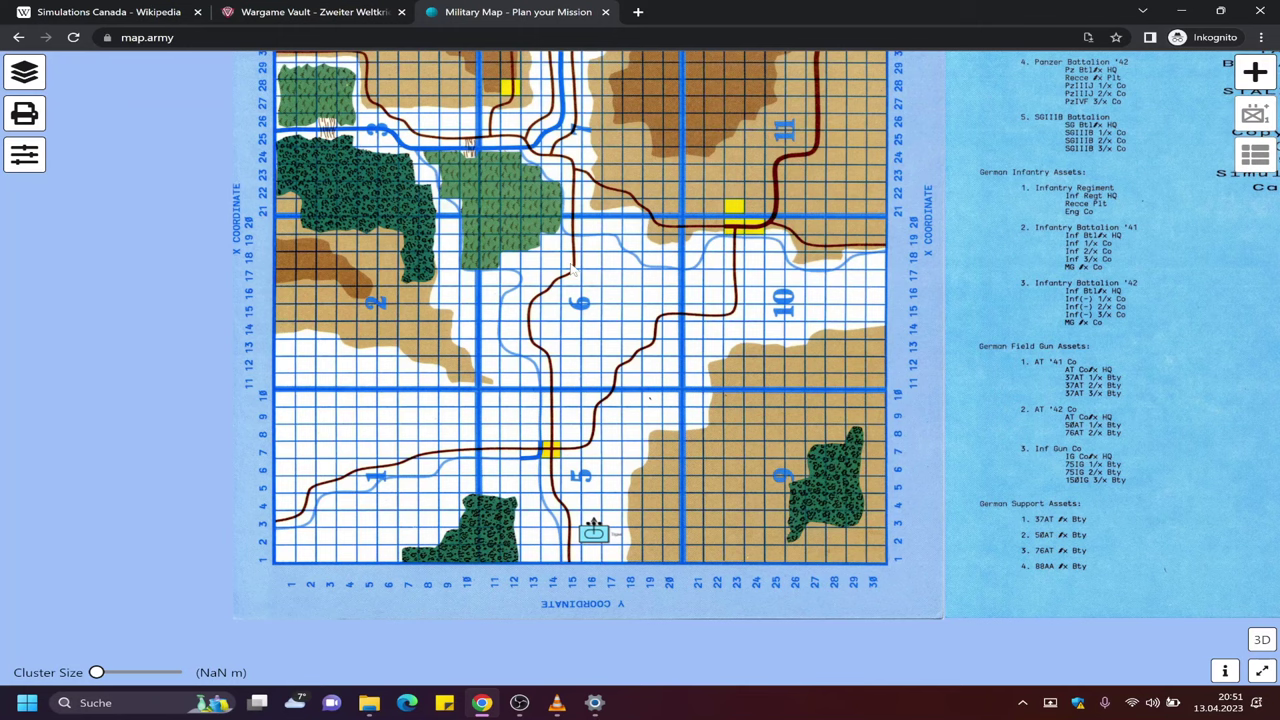
mouse_move(597, 549)
mouse_down()
mouse_move(590, 451)
mouse_move(586, 516)
mouse_up()
click(583, 495)
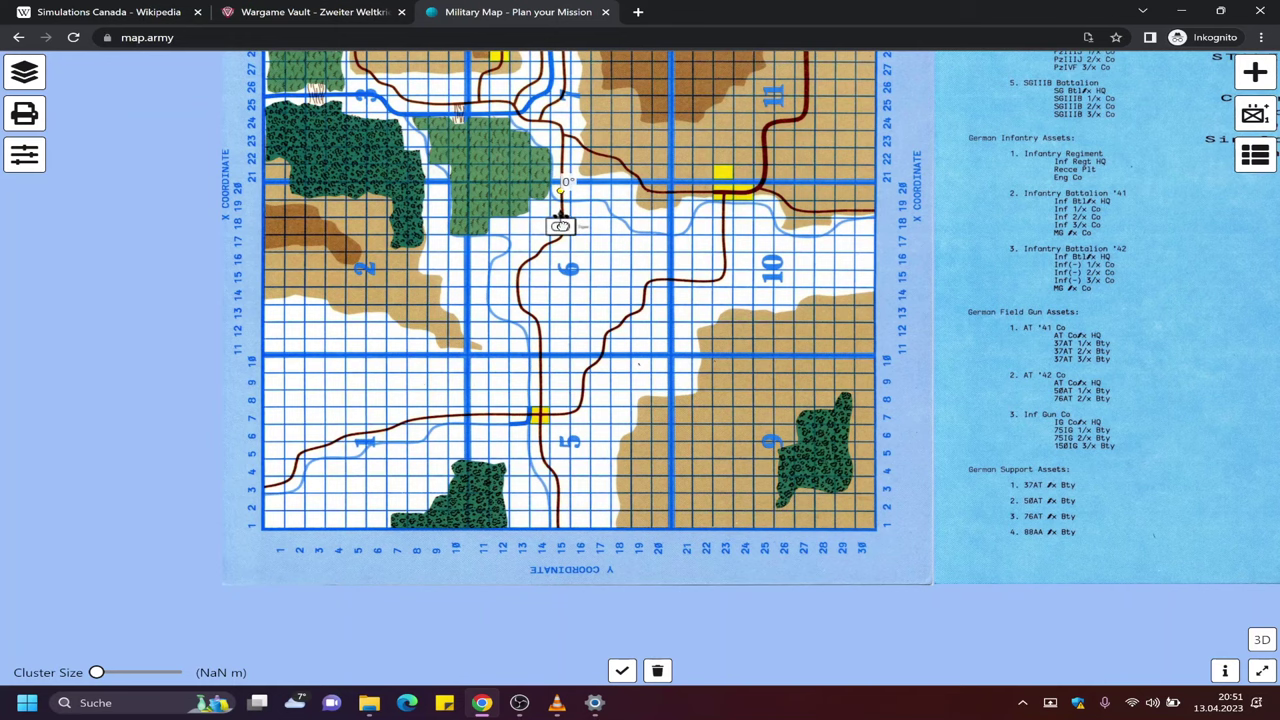
click(561, 214)
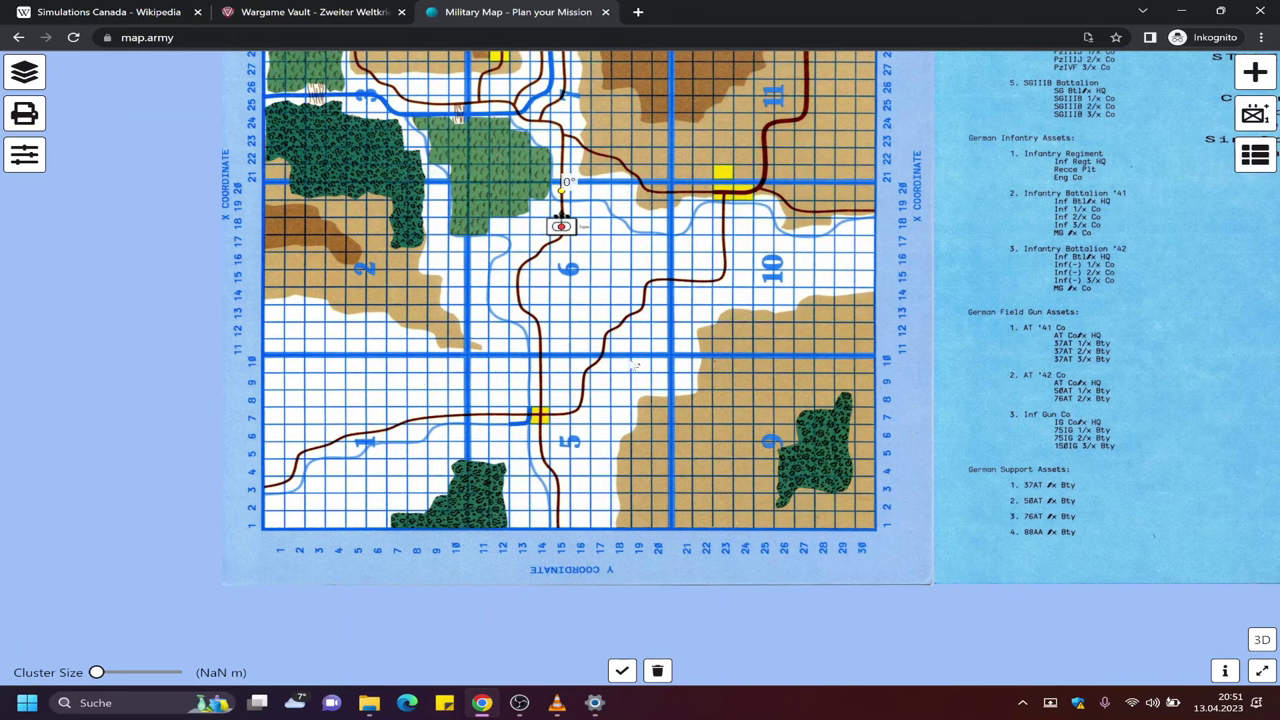
Place two Formations infantry symbols side by side in lower sector 6, below the Tiger platoon
click(1254, 115)
click(851, 311)
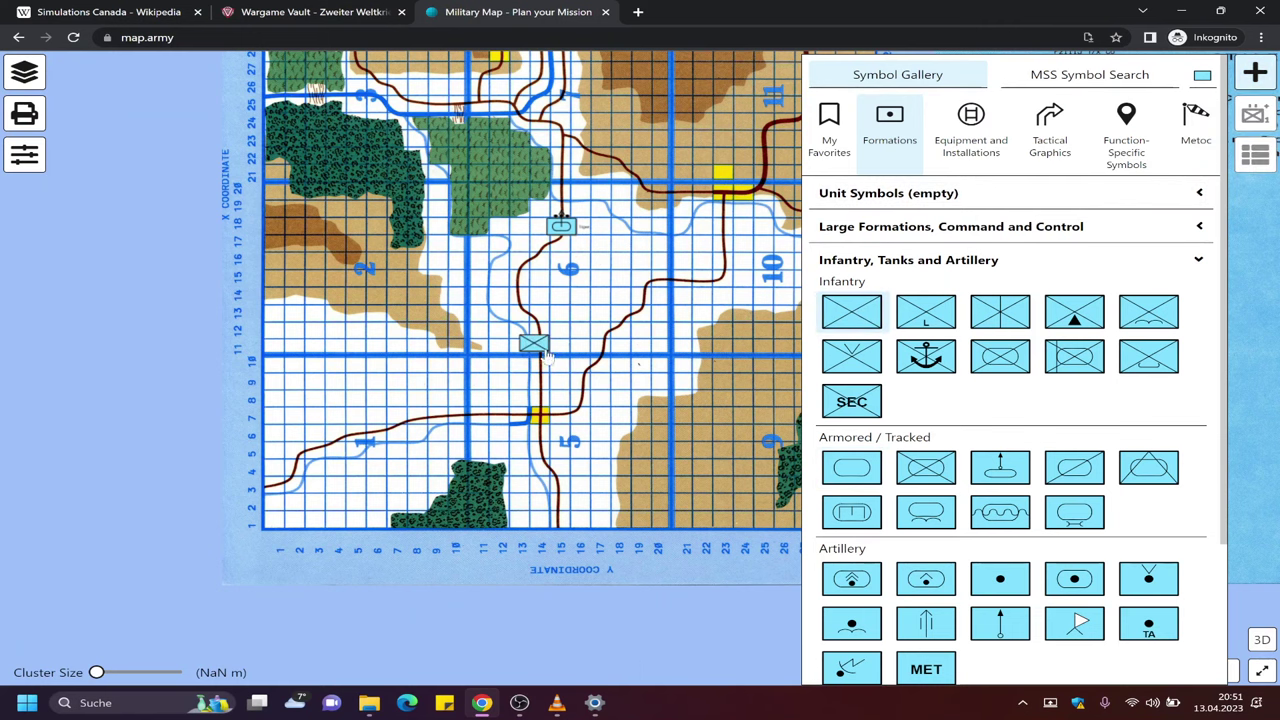
click(538, 344)
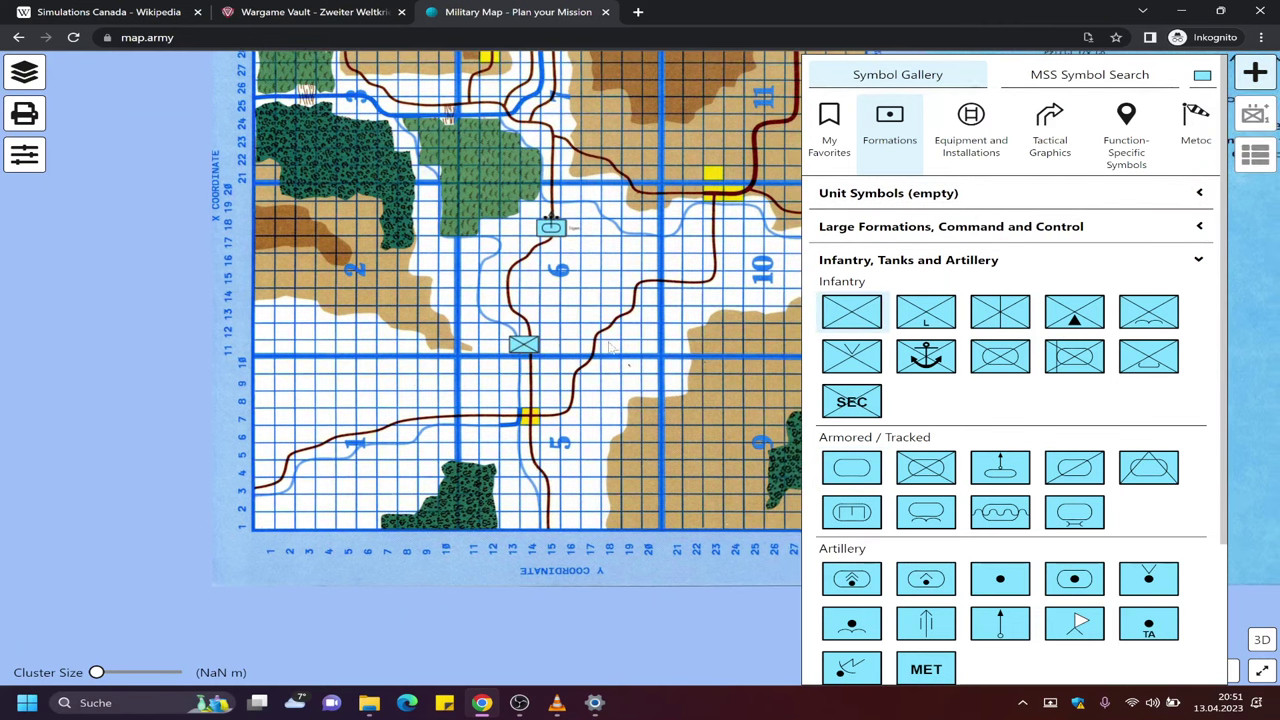
click(851, 311)
click(623, 340)
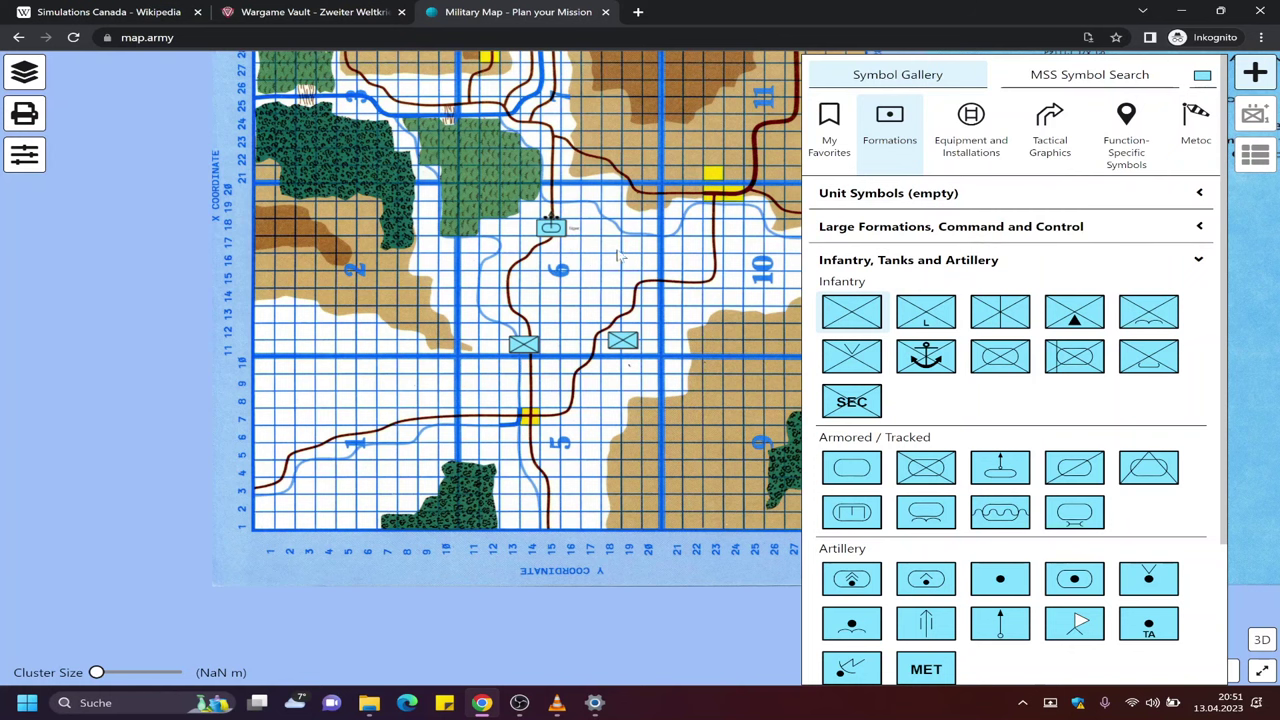
scroll(590, 240, up, 5)
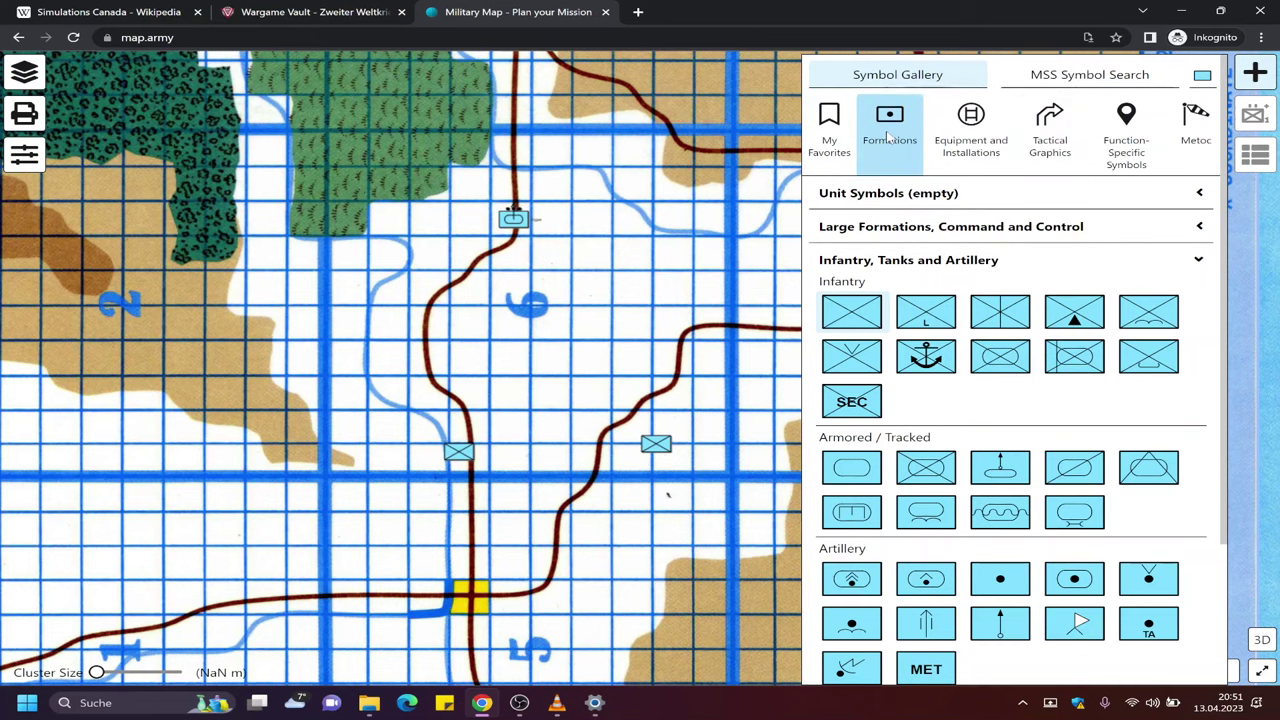
In Tactical Graphics, expand the categories down to Offensive Lines and select the main attack arrow
click(1045, 128)
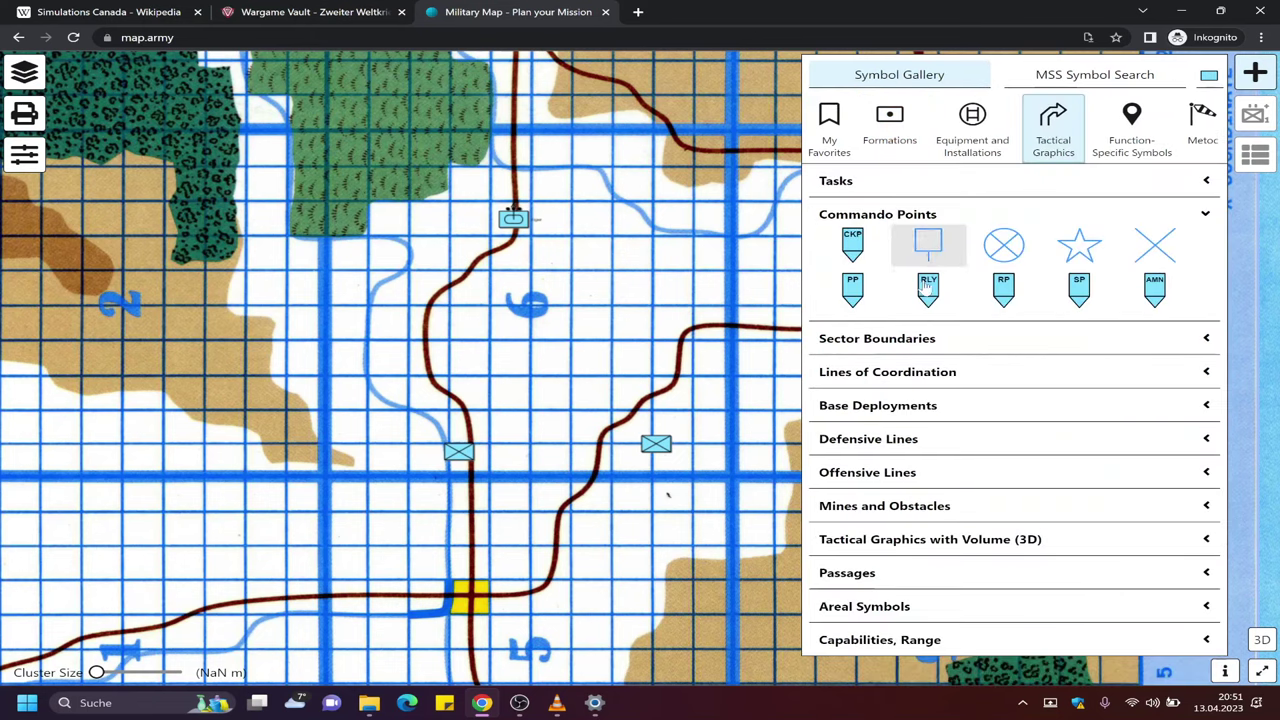
click(903, 344)
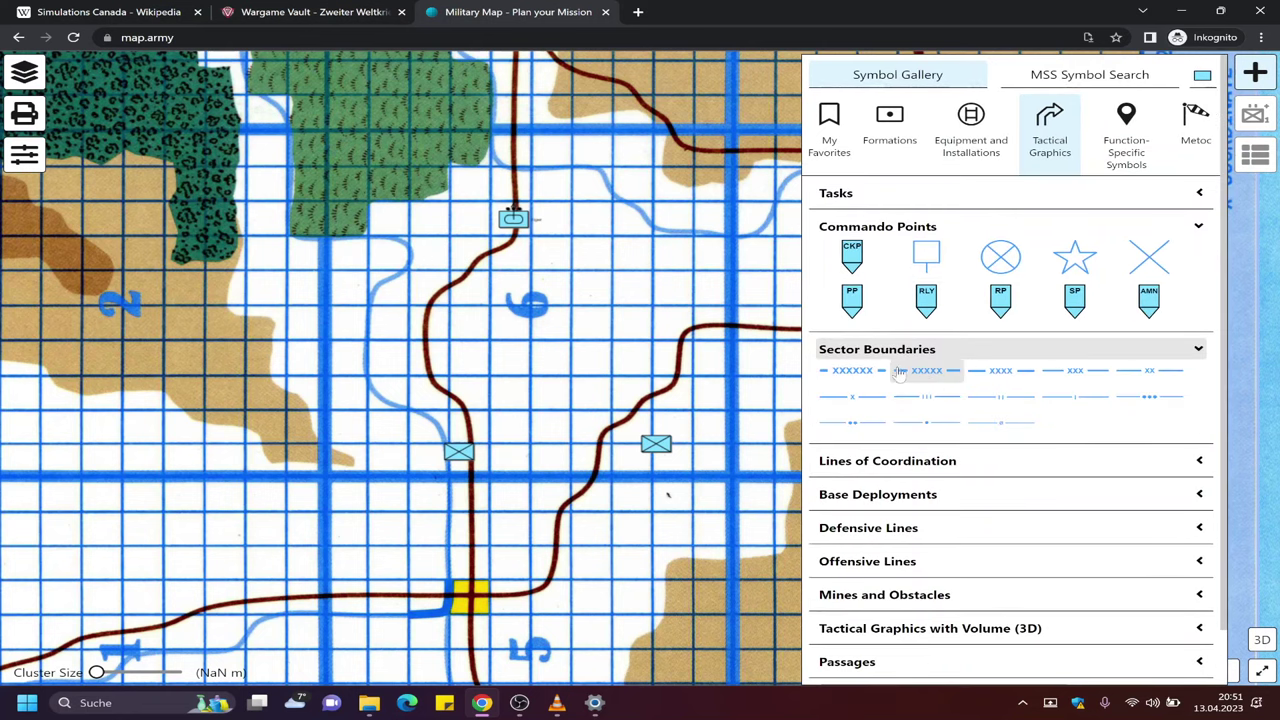
scroll(919, 375, down, 1)
click(918, 400)
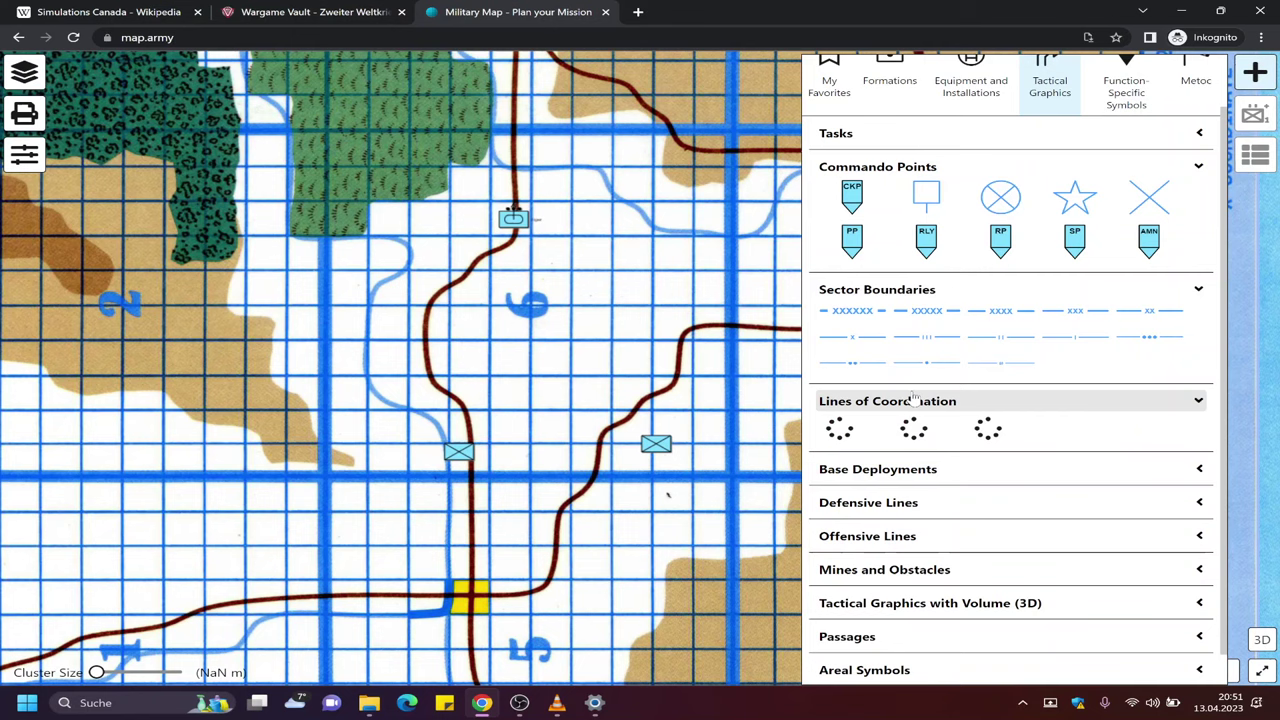
click(954, 448)
click(978, 467)
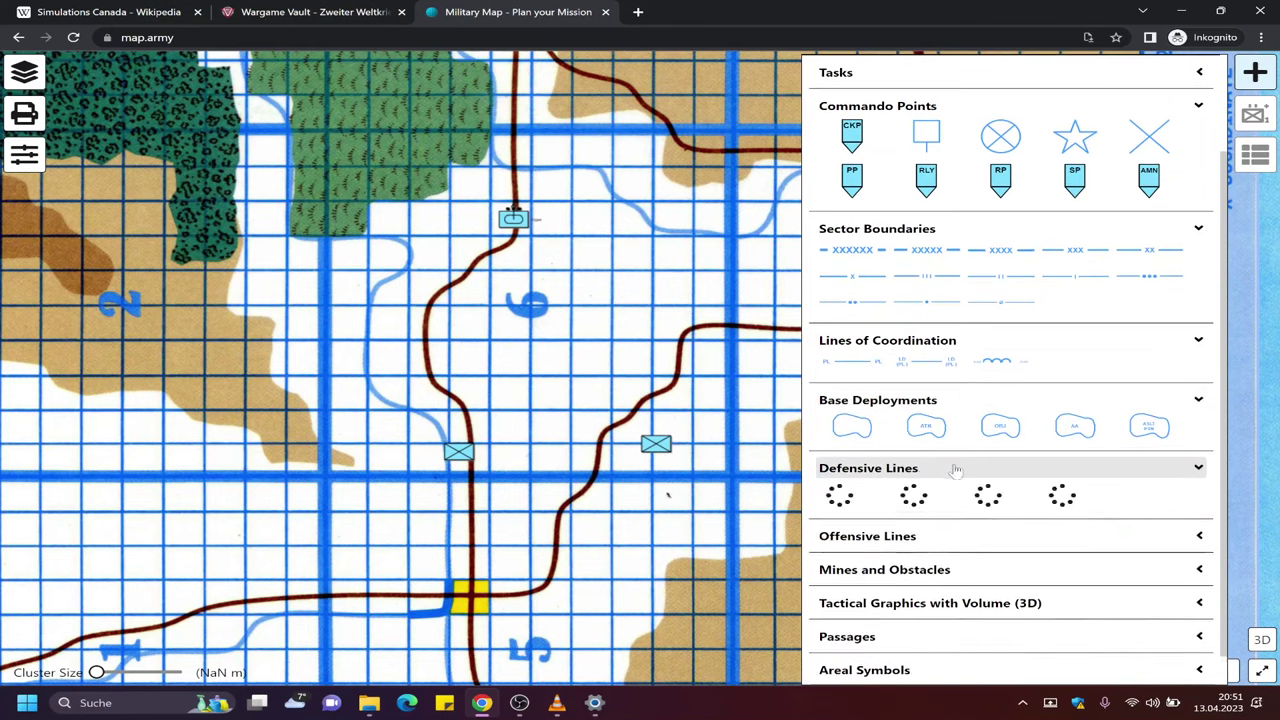
click(970, 501)
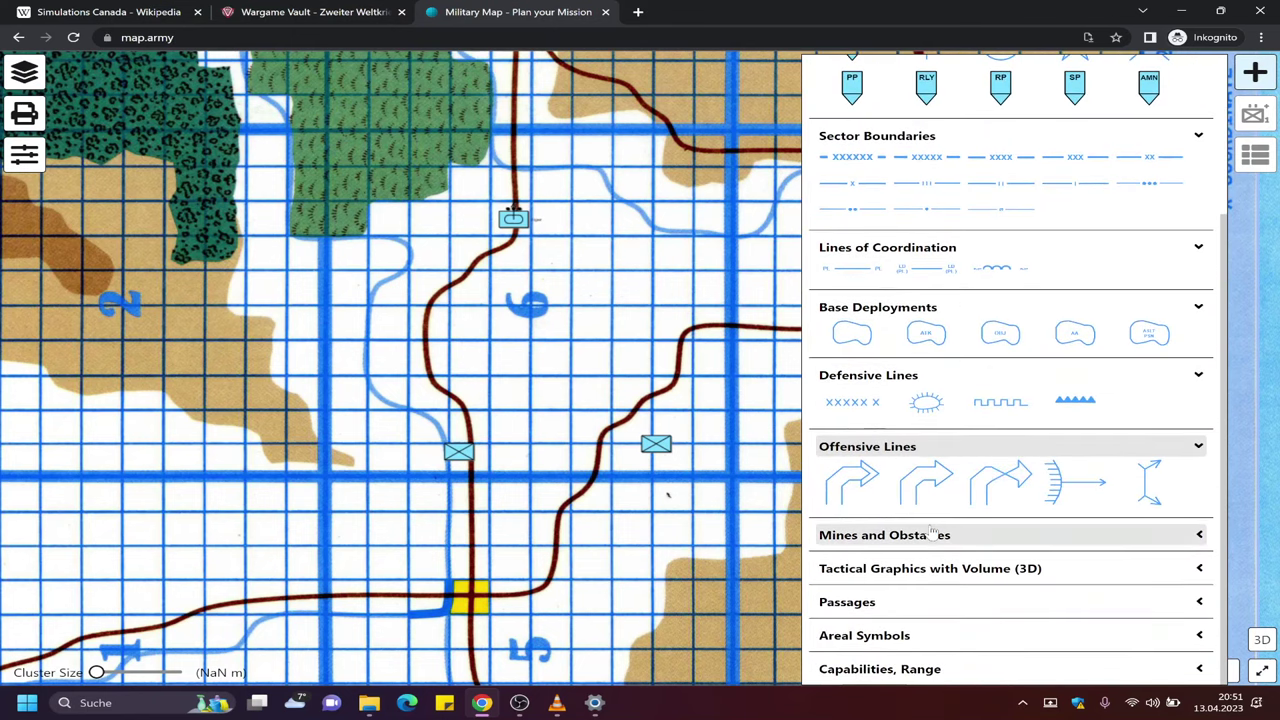
click(855, 485)
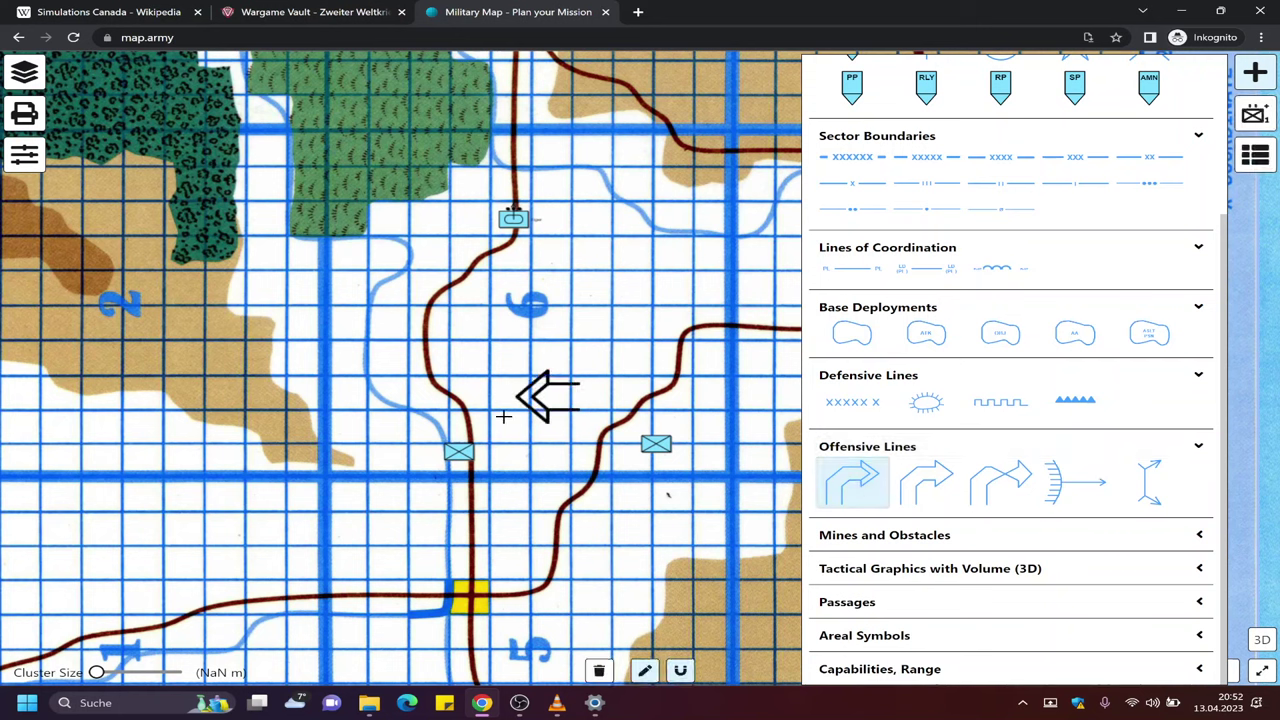
Draw the main attack arrow north from the western infantry unit along the road past the tank
click(489, 449)
click(549, 256)
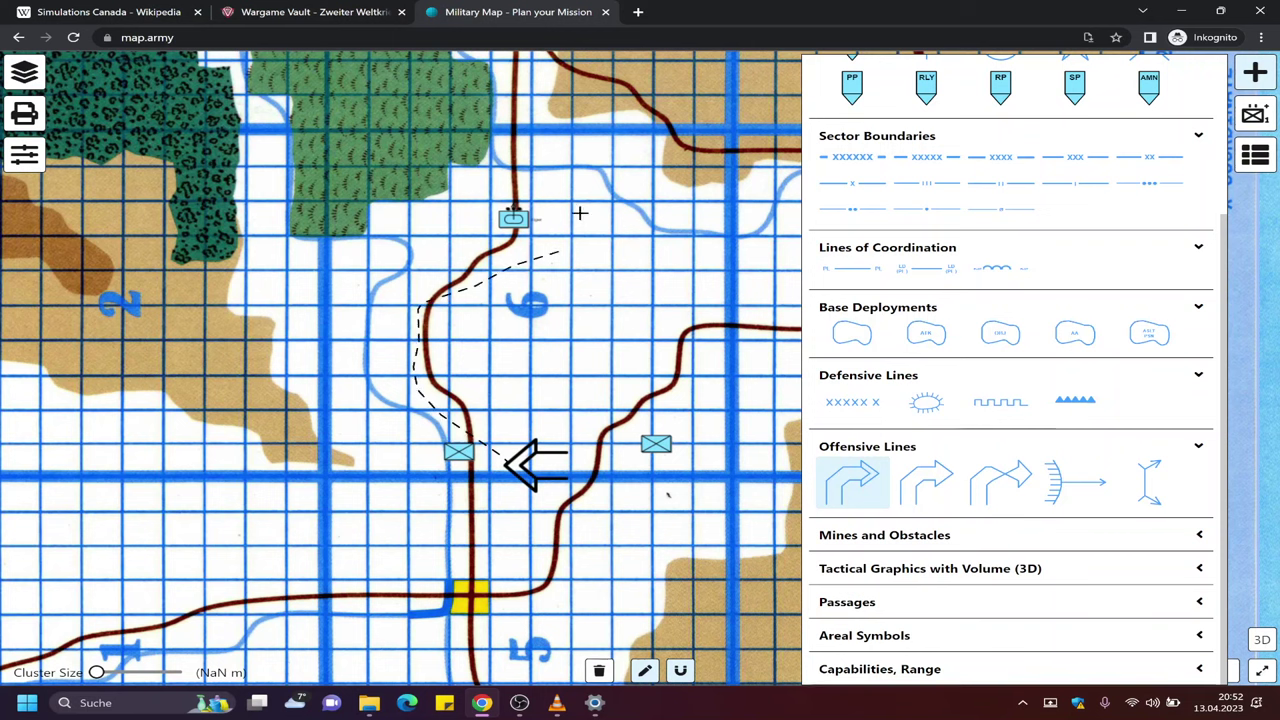
double_click(578, 189)
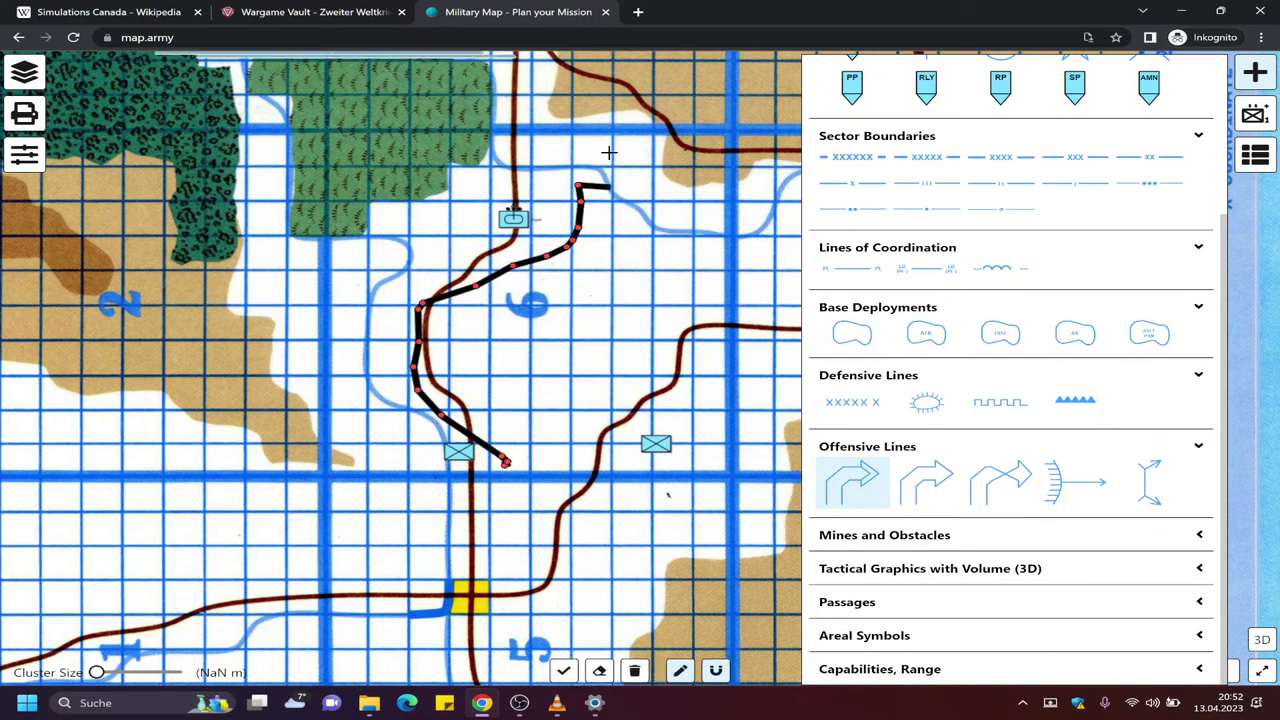
double_click(540, 101)
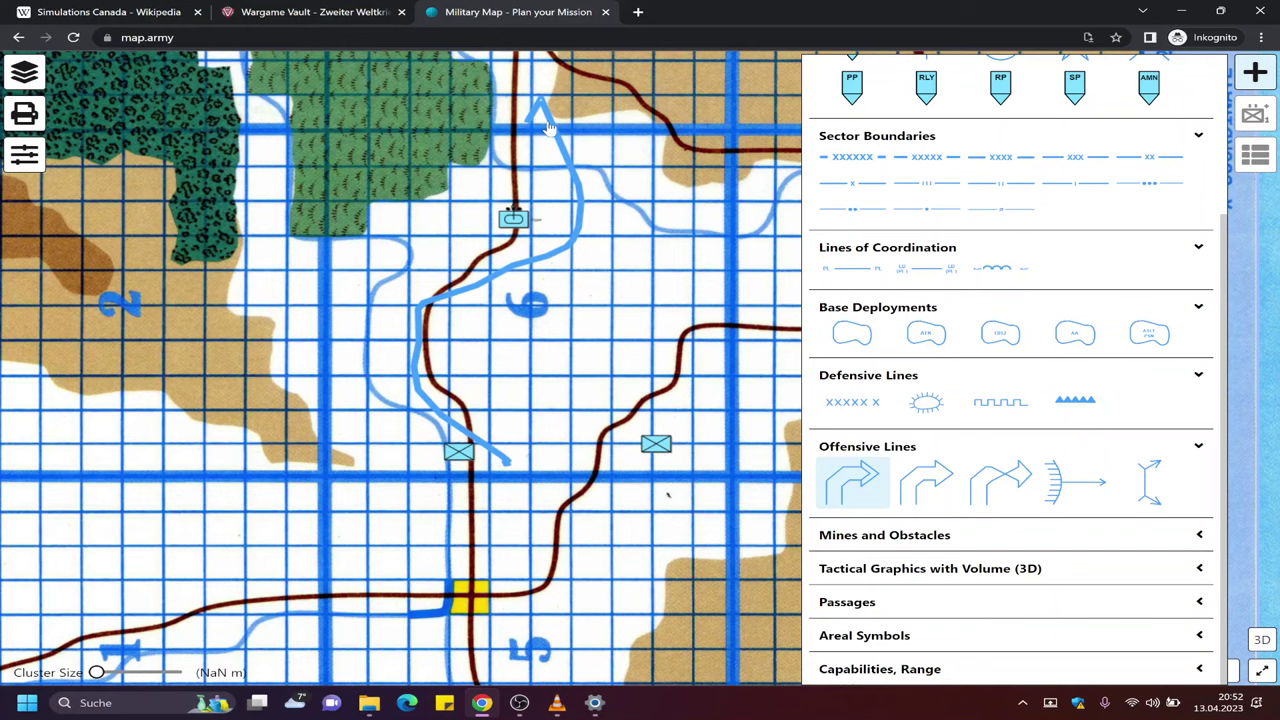
Check that the arrow is listed as manatk in MilX Layers, then reopen the Symbol Gallery
click(32, 84)
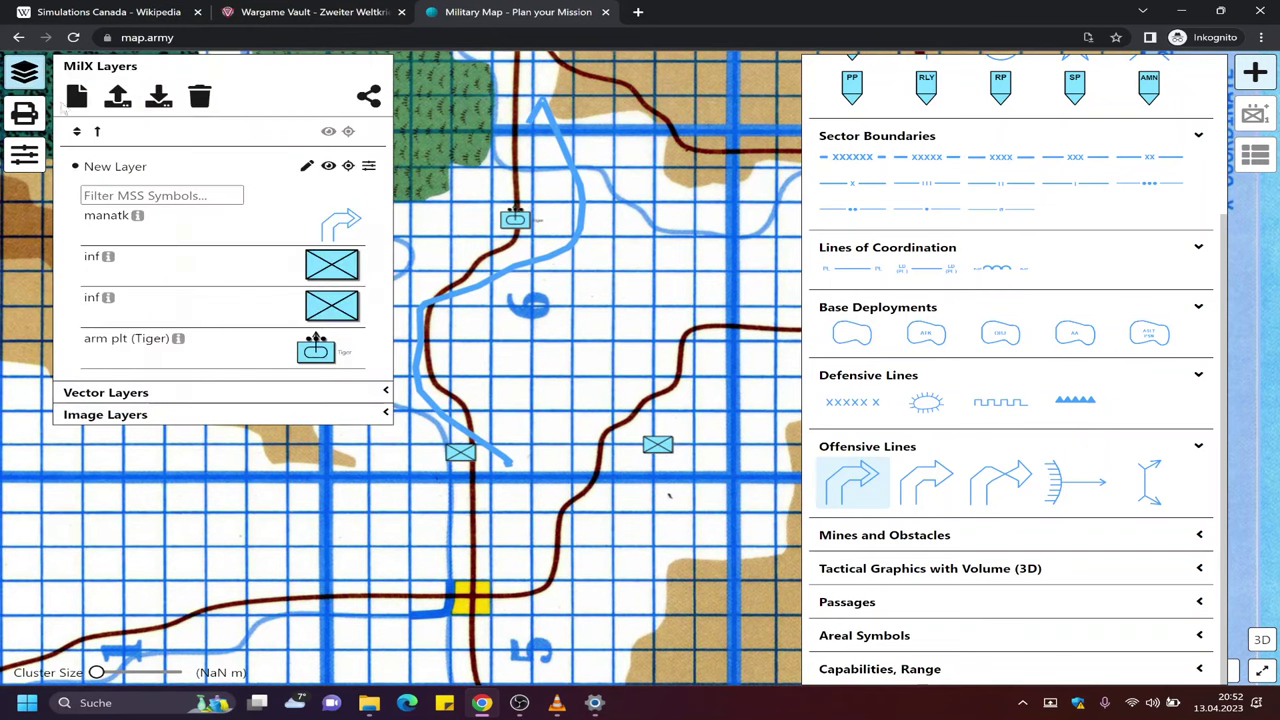
click(285, 228)
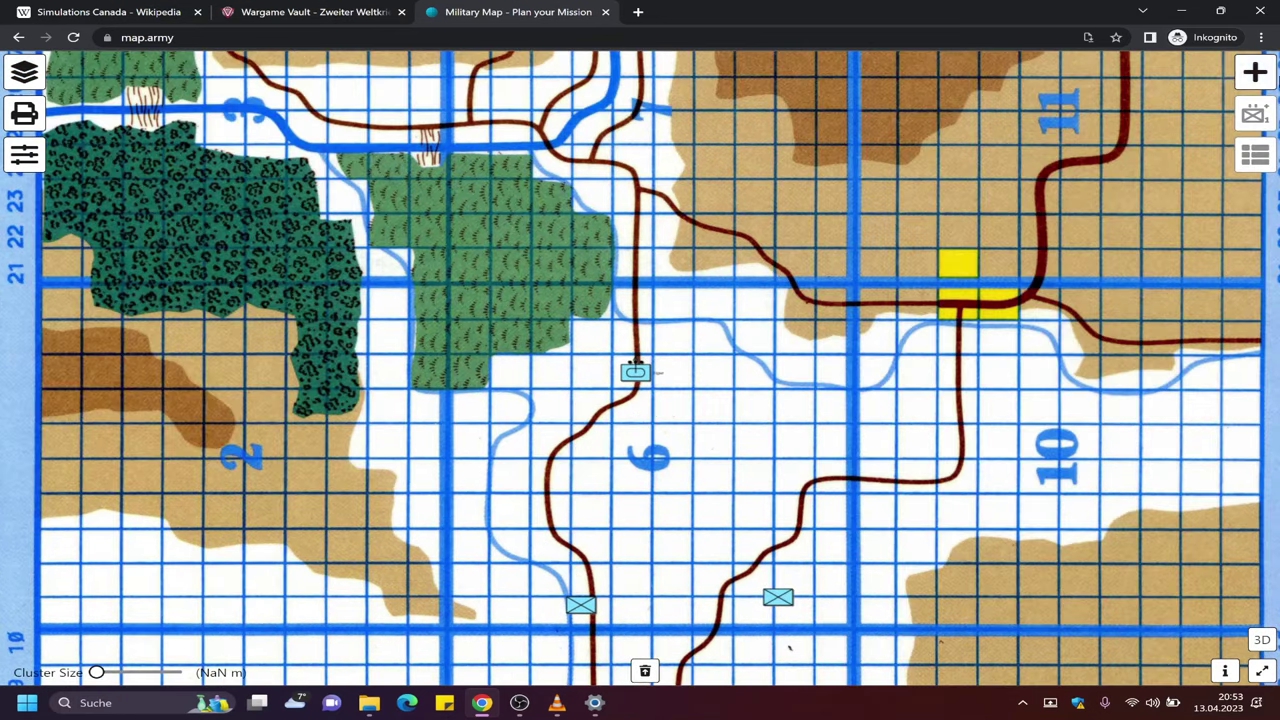
click(1255, 72)
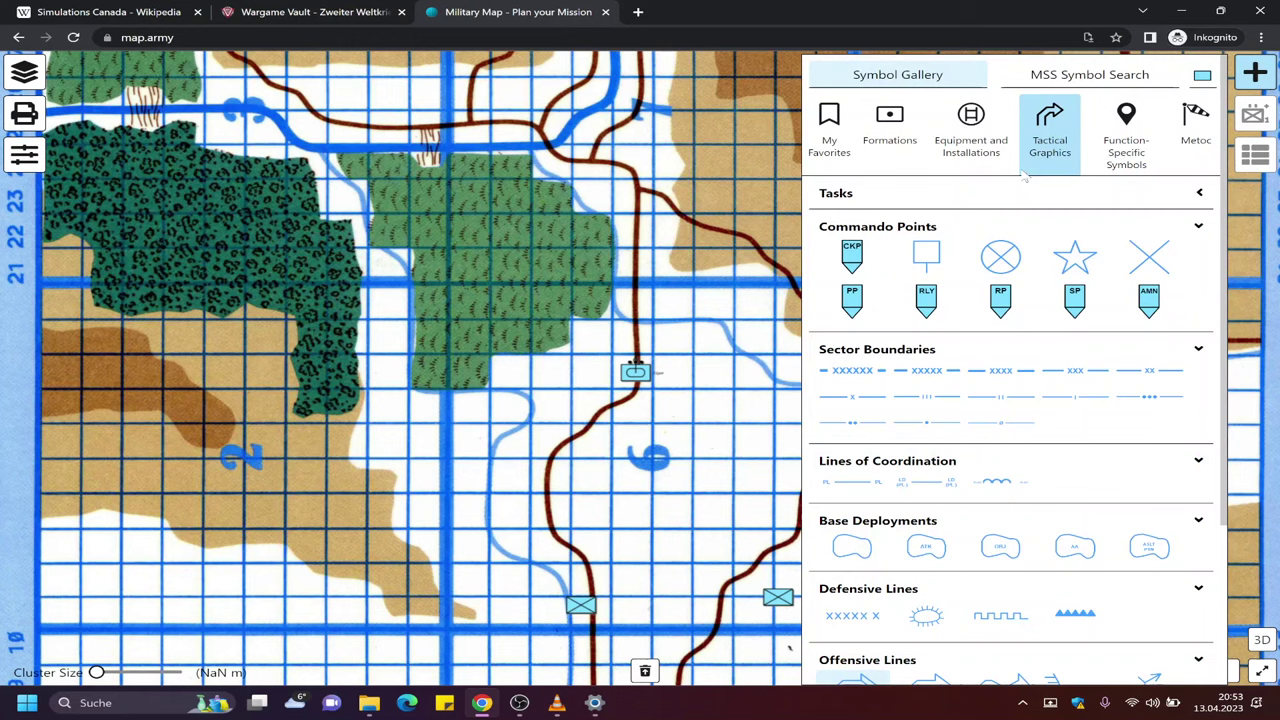
Set affiliation to Hostile and place an Armored/Tracked unit on the northern road junction
click(890, 120)
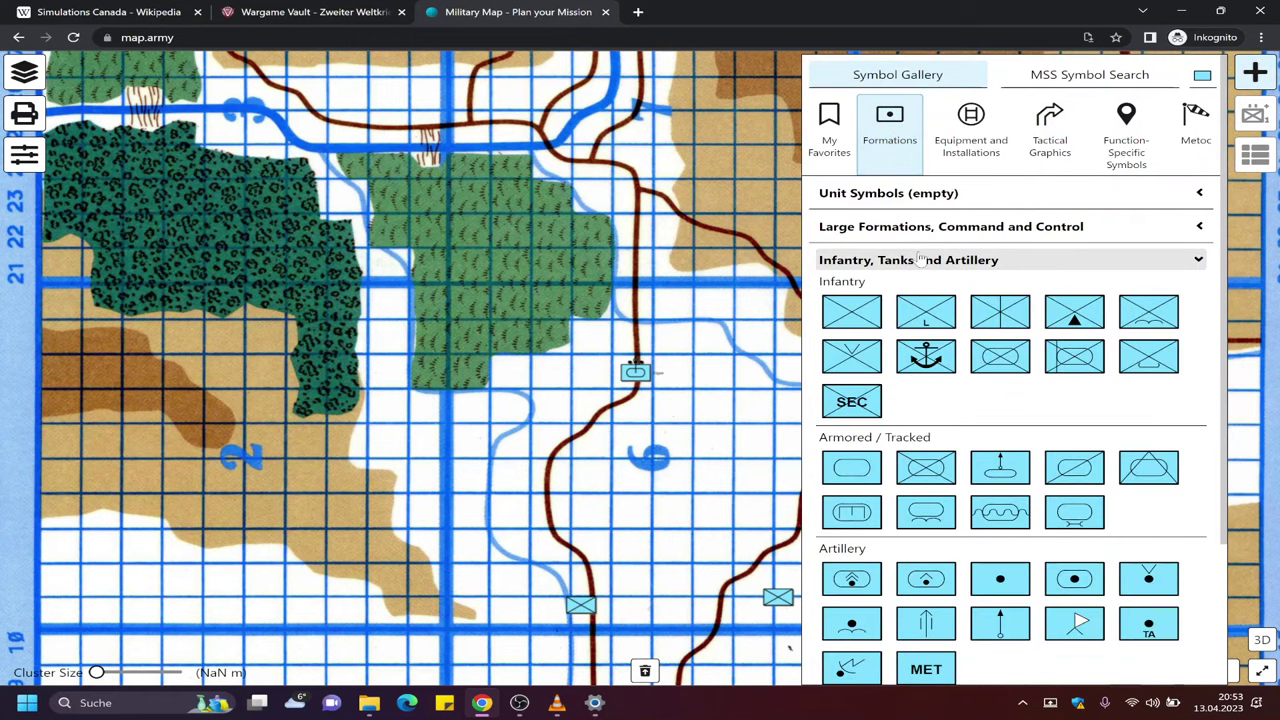
click(1202, 75)
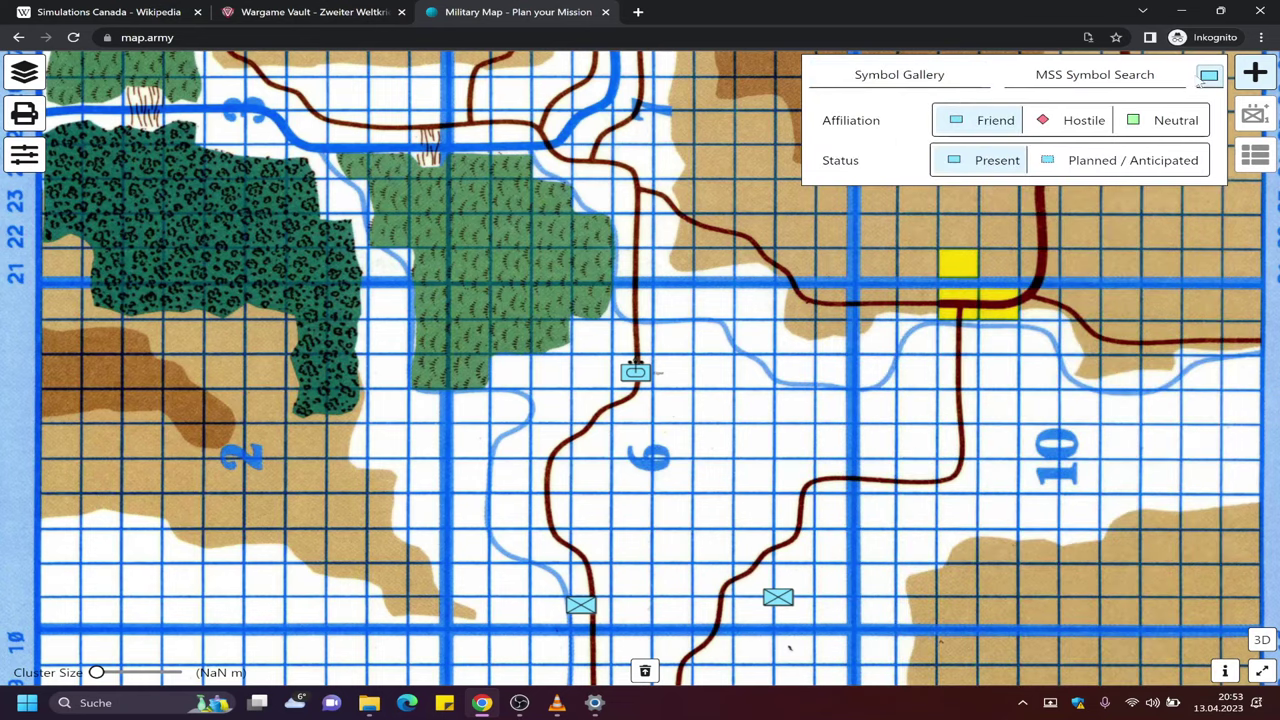
click(1070, 128)
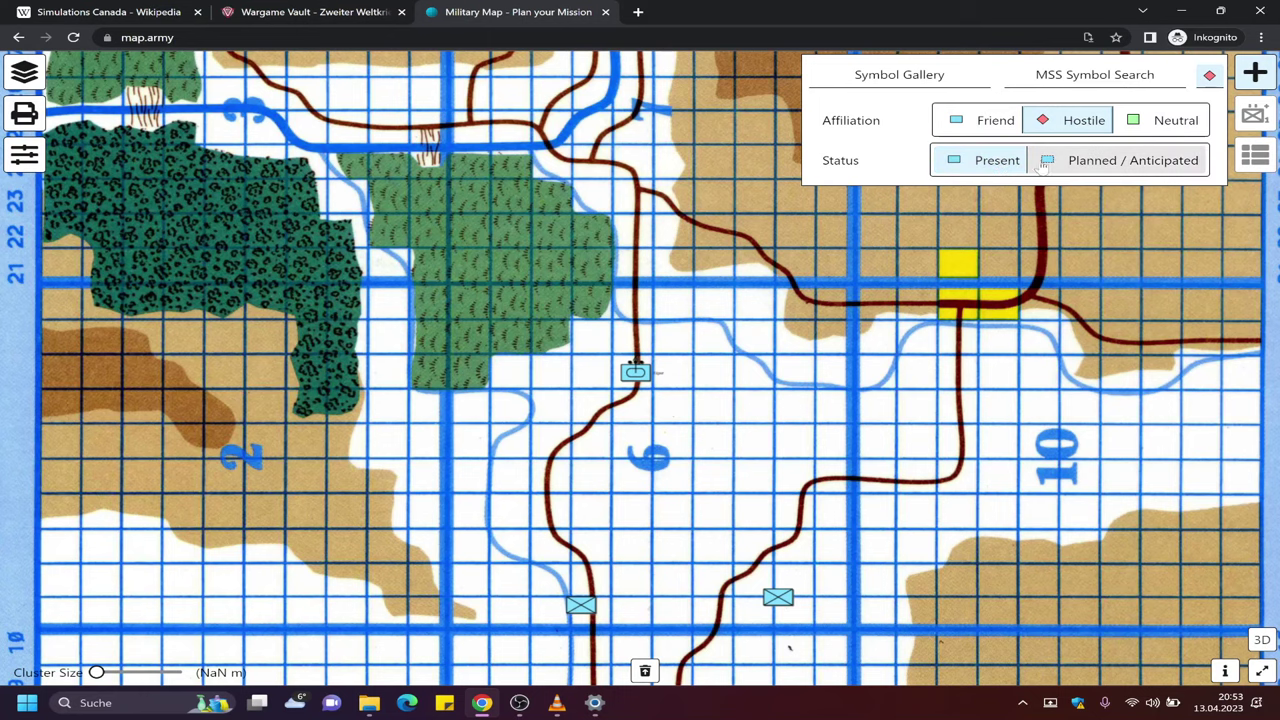
click(922, 82)
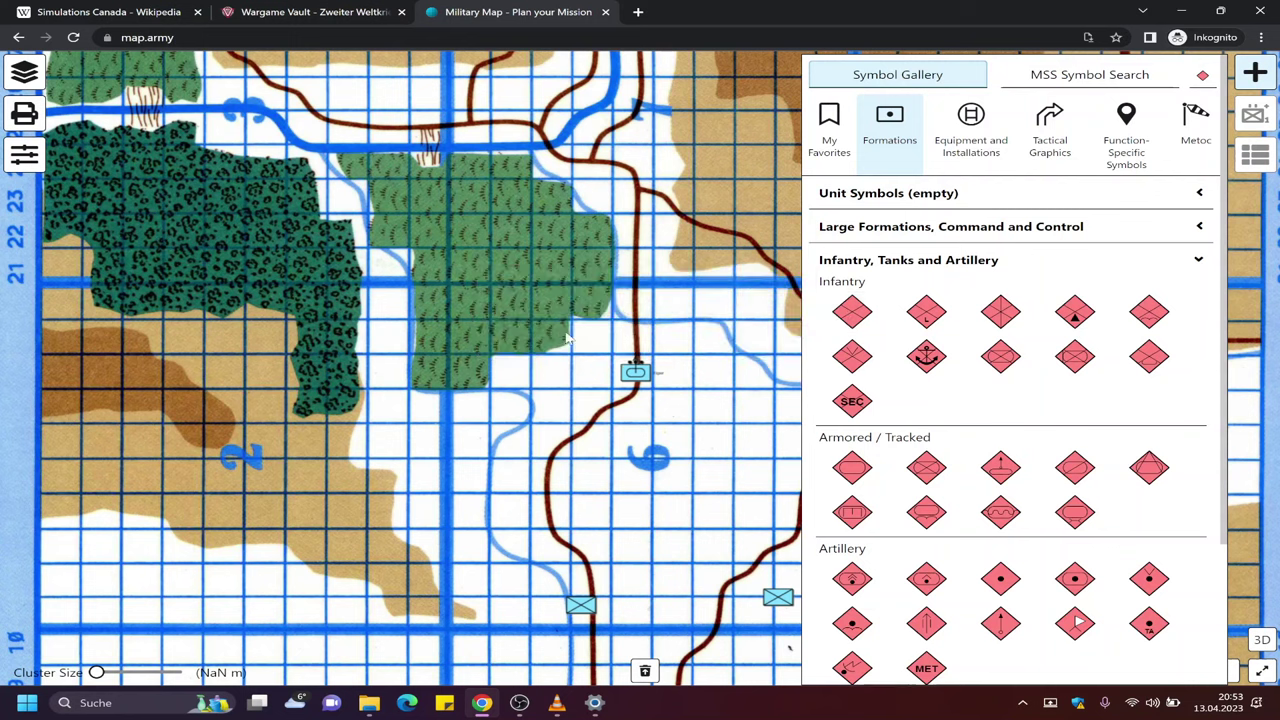
drag(852, 467, 596, 161)
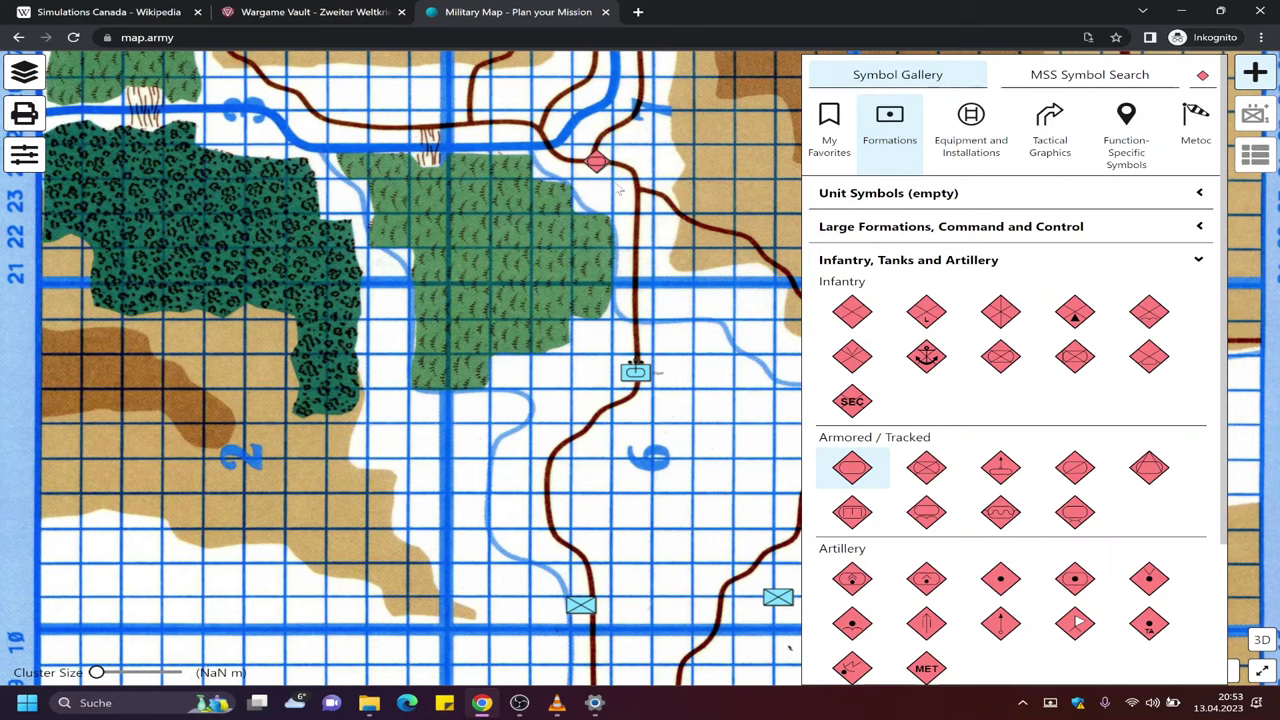
Set the hostile armour unit's echelon to I (Company) and apply it
click(596, 162)
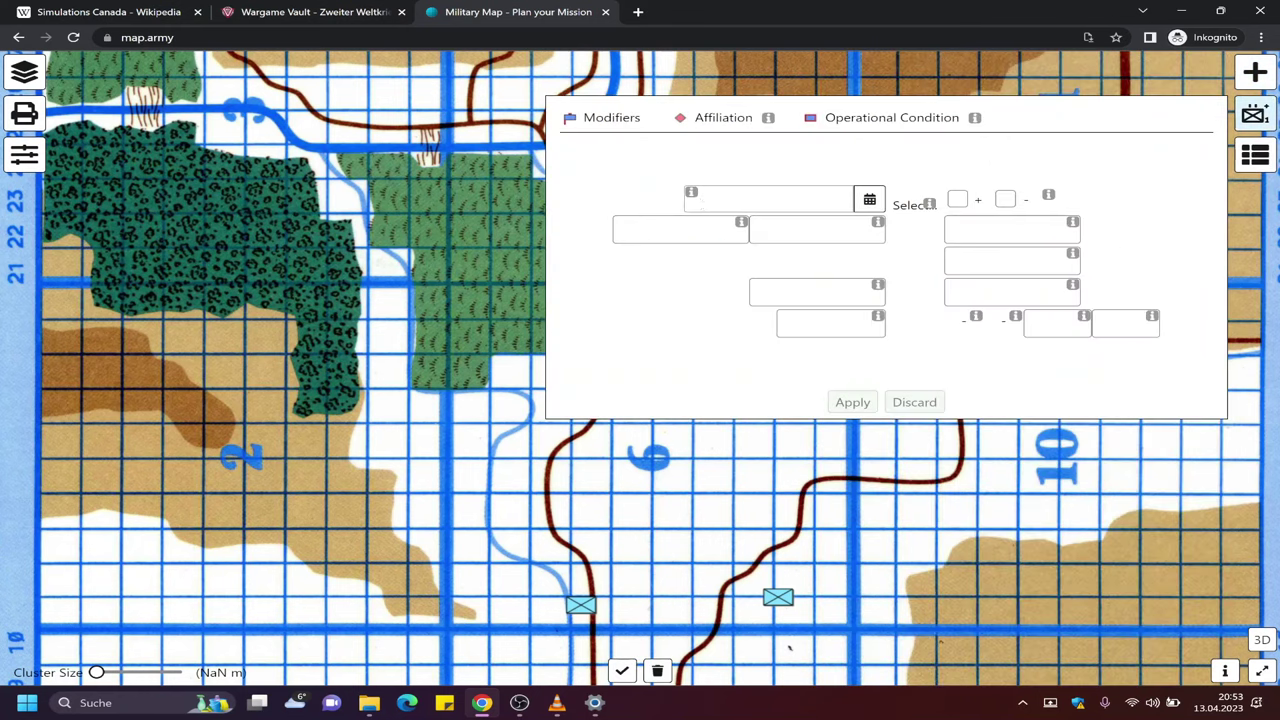
click(907, 192)
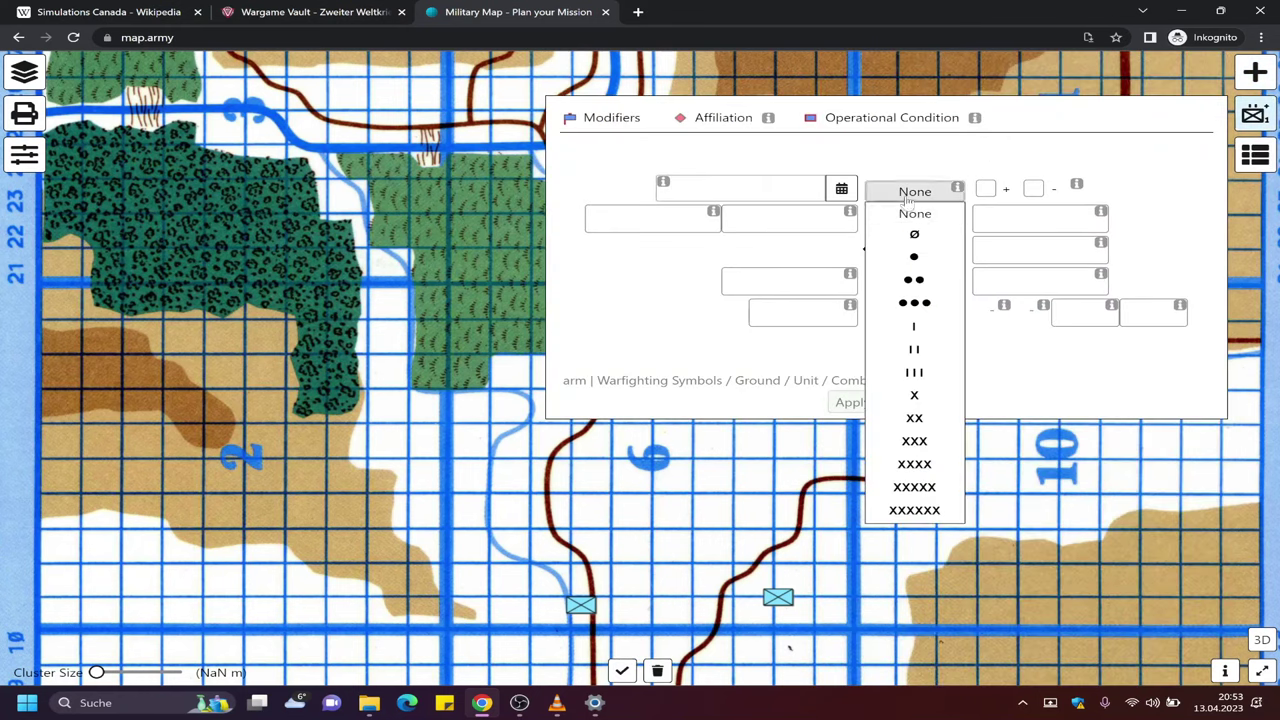
click(924, 328)
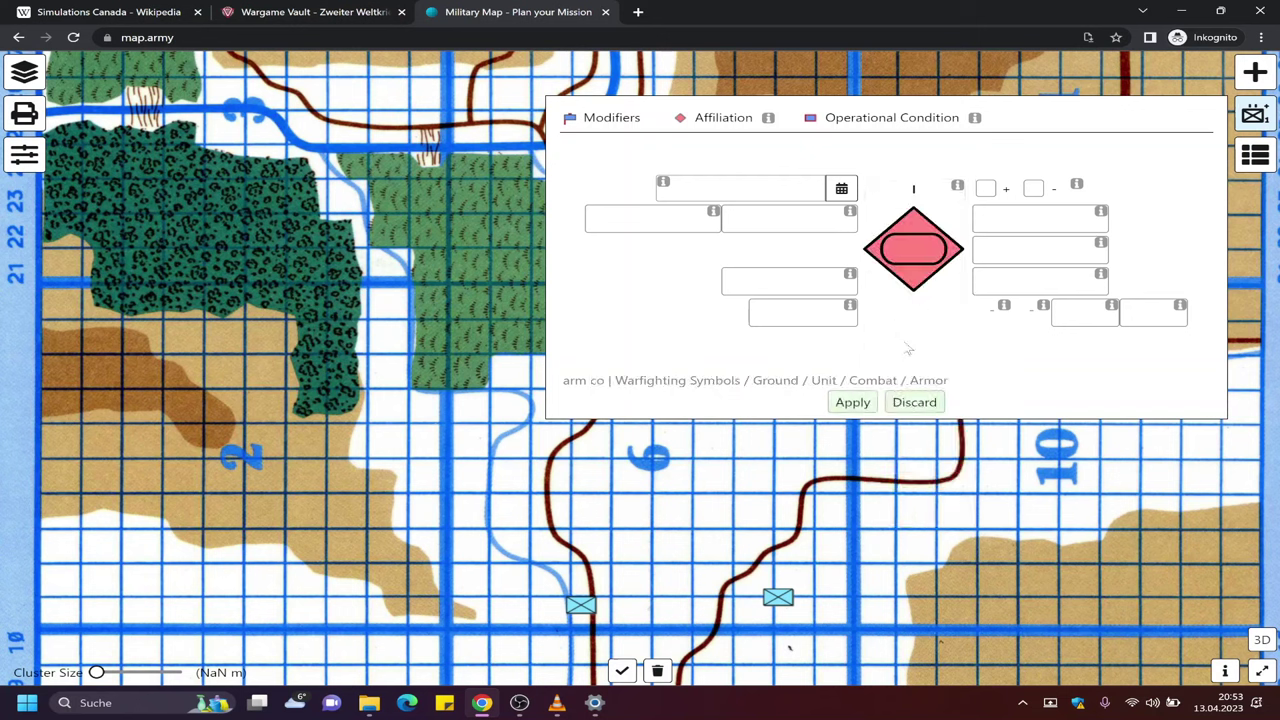
click(853, 402)
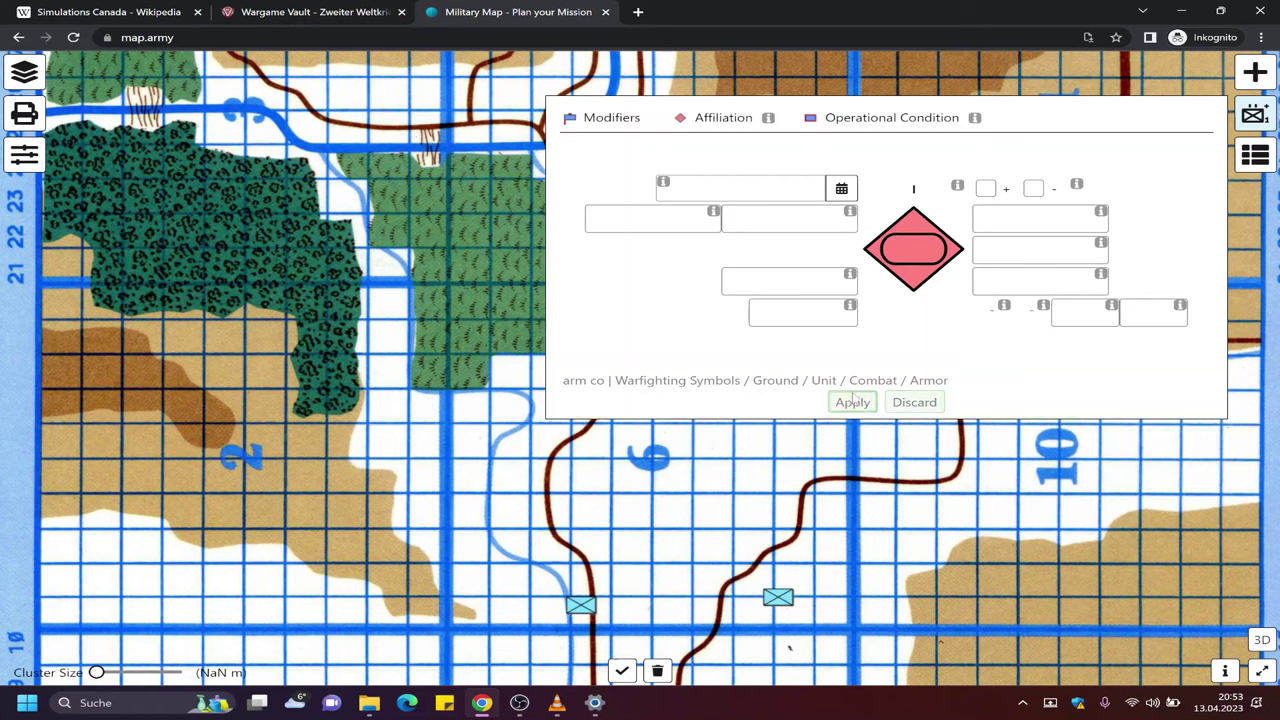
Set the hostile unit's operational condition to Destroyed
click(1015, 249)
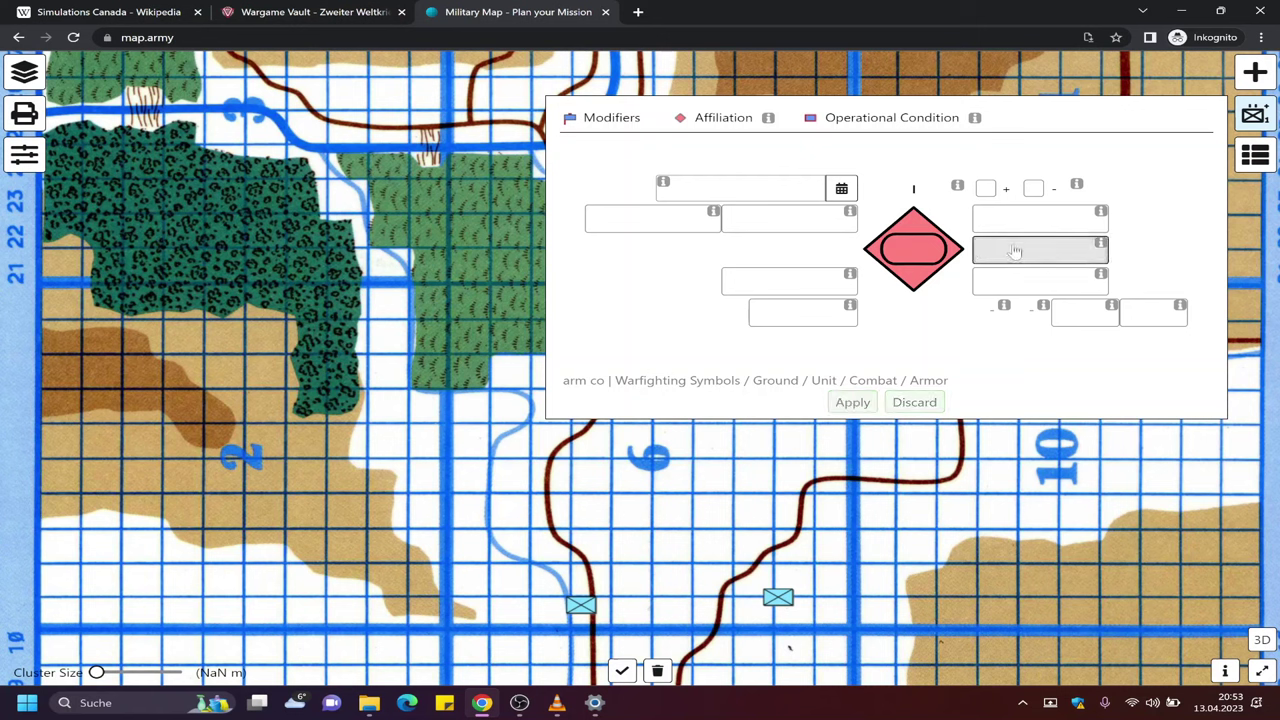
click(720, 118)
click(850, 118)
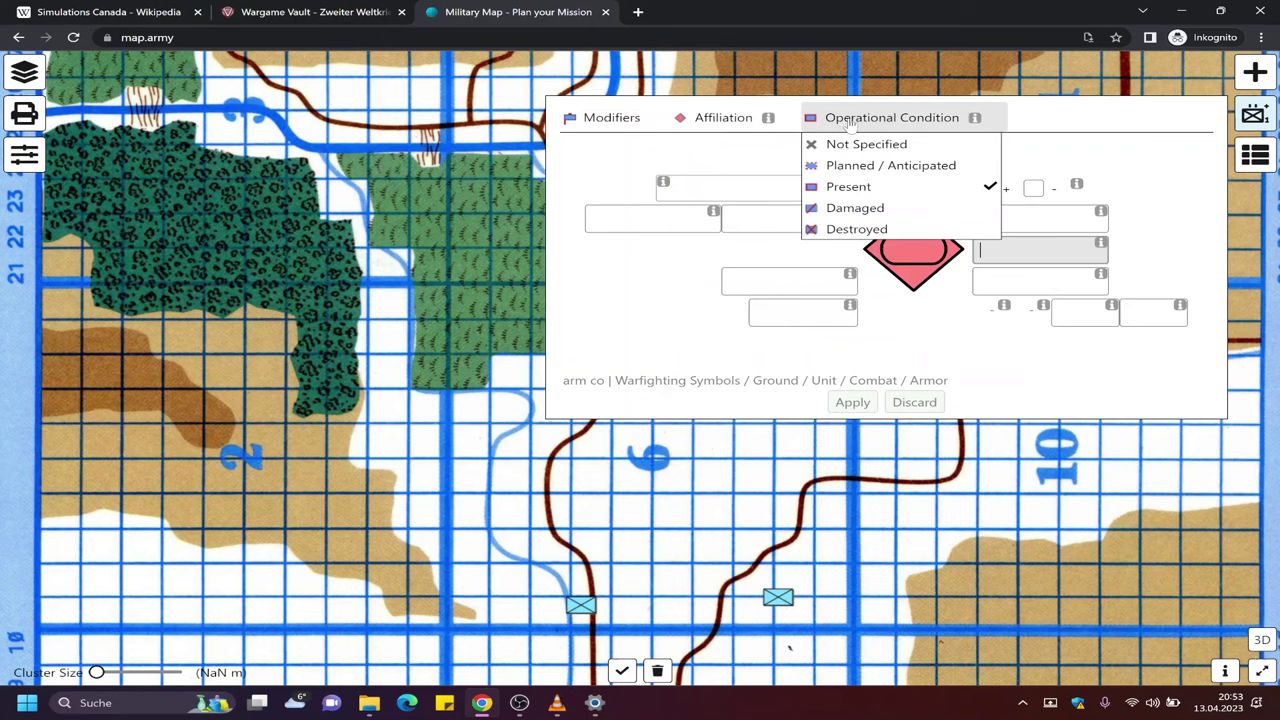
click(629, 222)
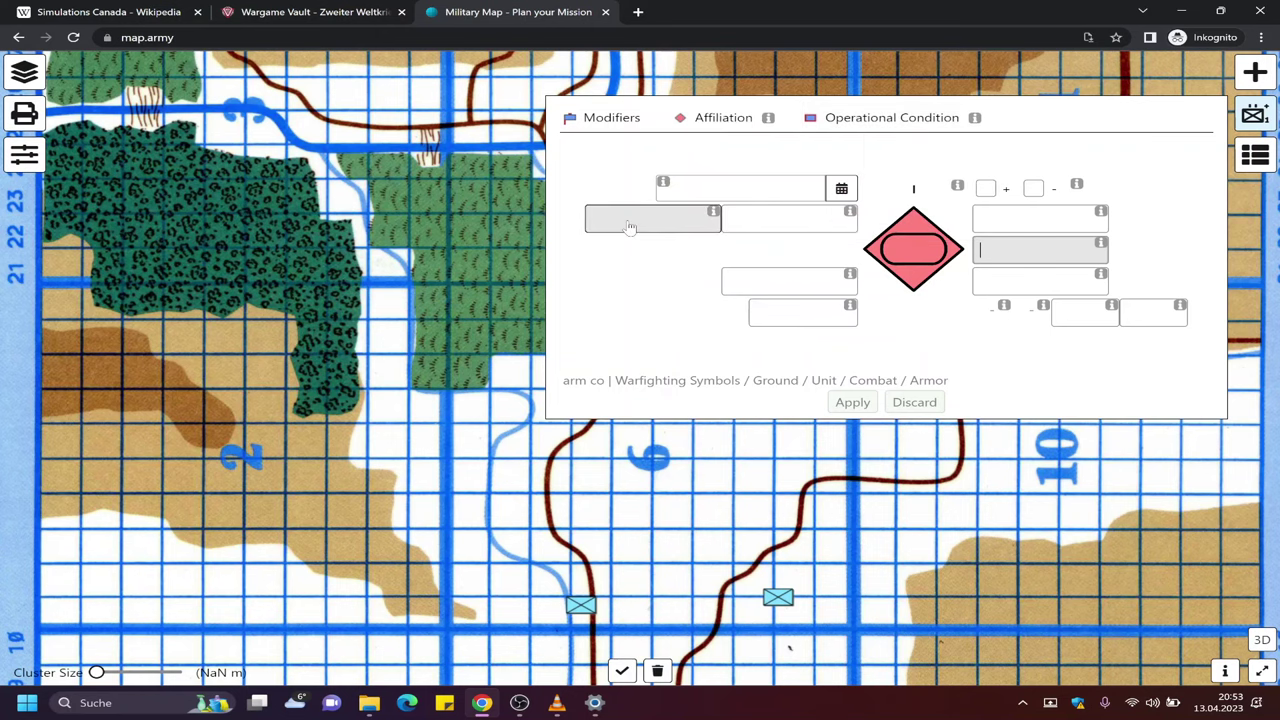
click(347, 189)
click(597, 163)
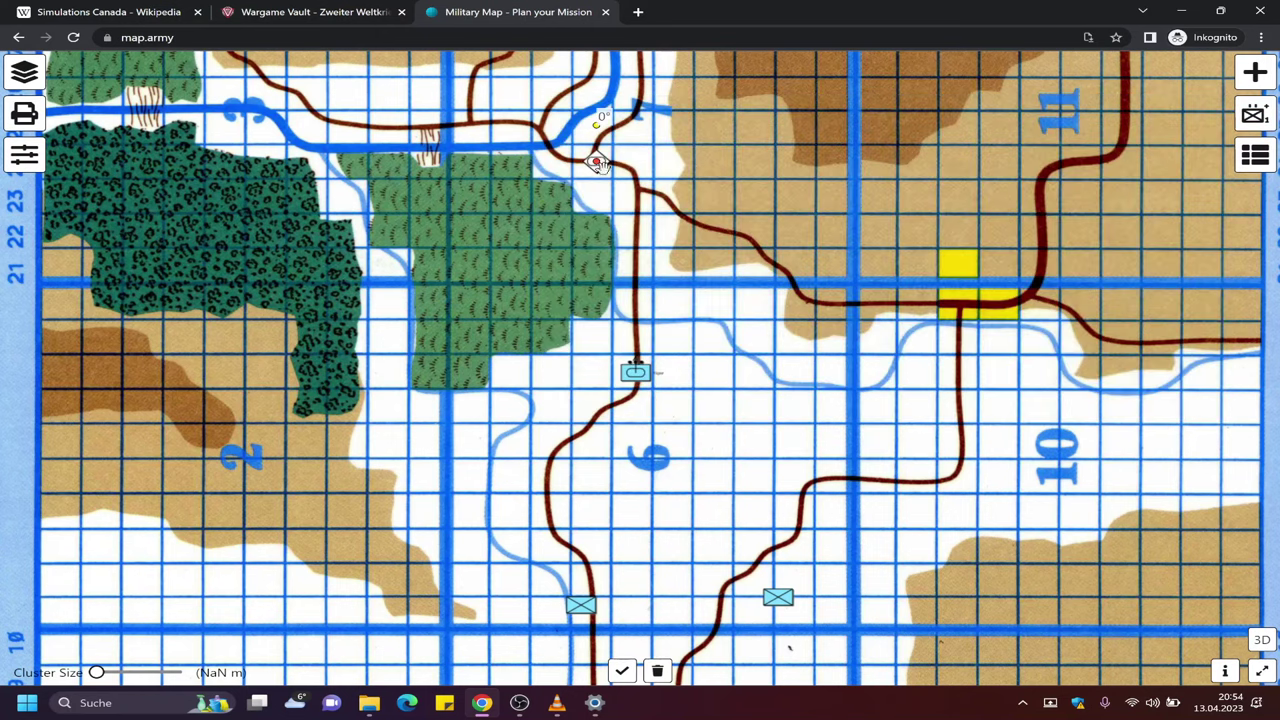
click(597, 163)
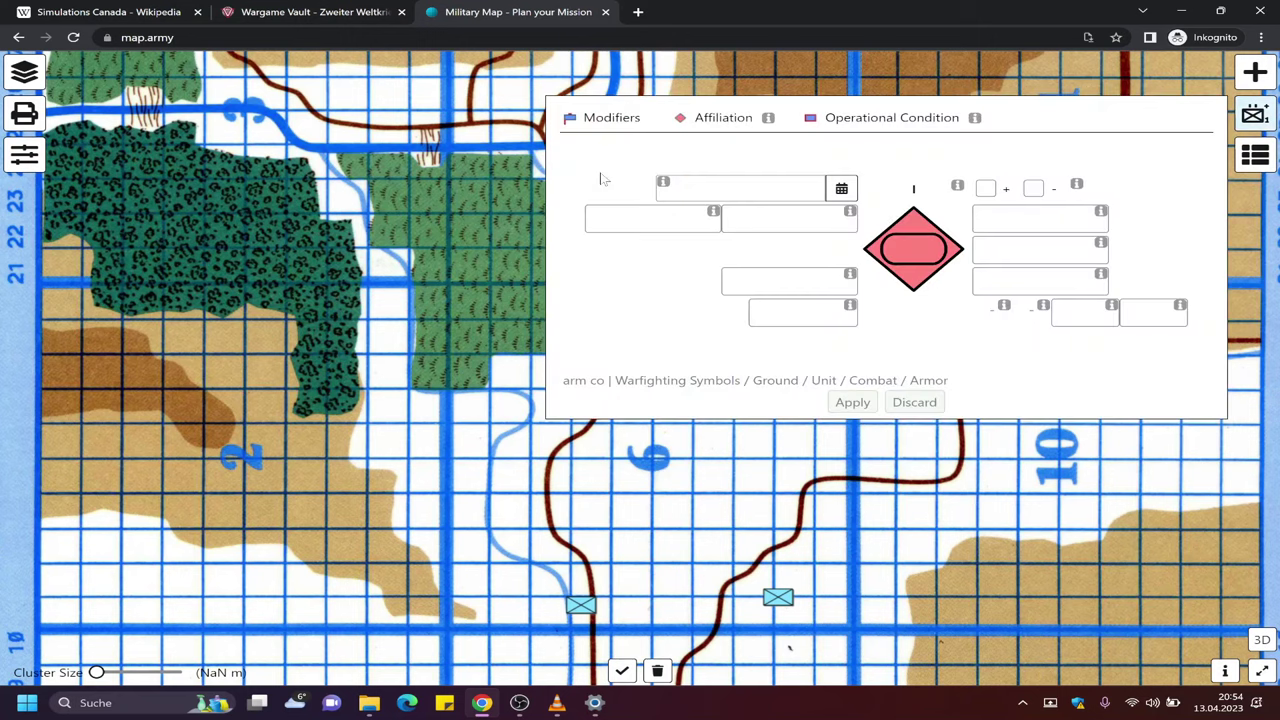
click(885, 118)
click(885, 120)
click(882, 122)
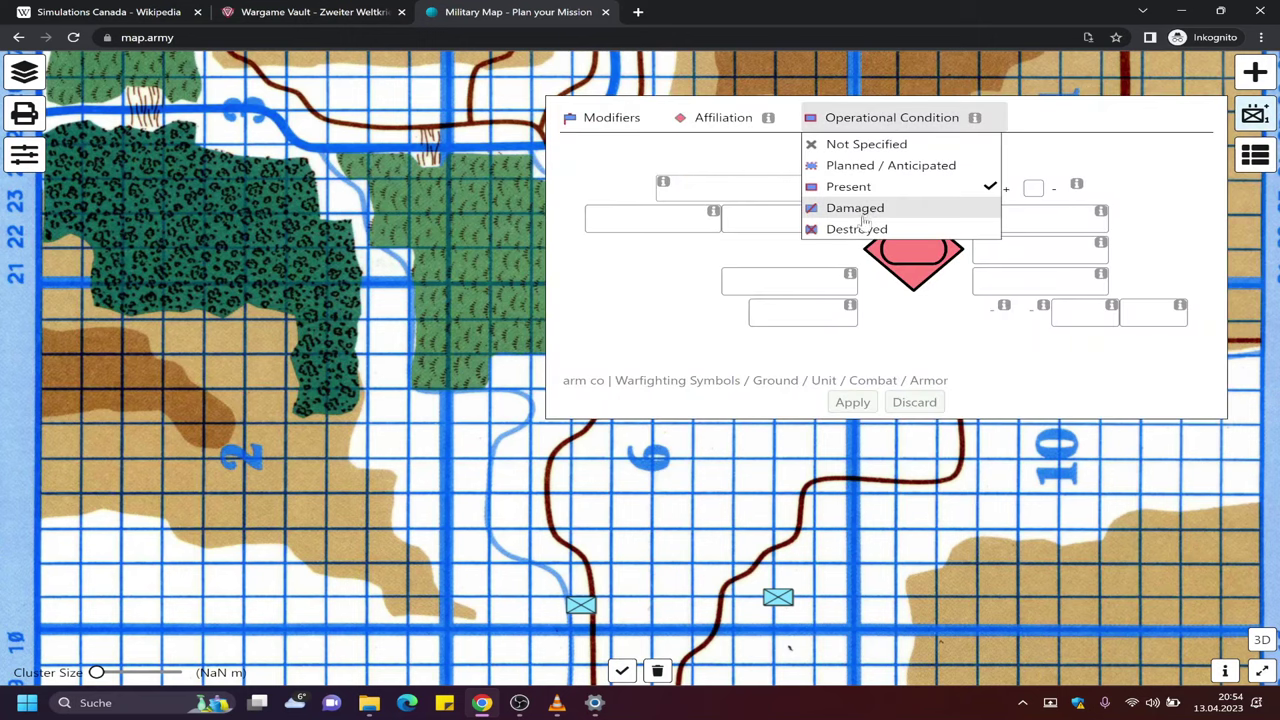
click(856, 229)
Close the symbol editor and bring the friendly tank north of the large 6 into view
click(447, 228)
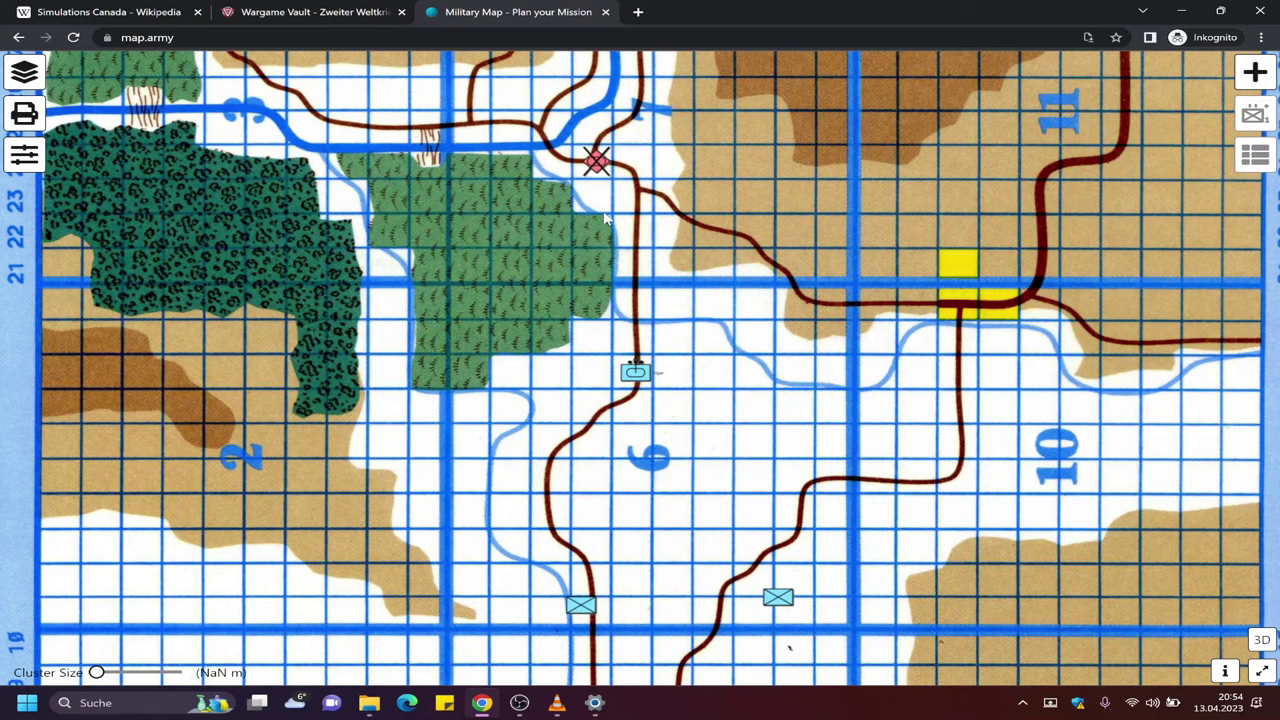
scroll(792, 378, down, 3)
scroll(805, 380, up, 3)
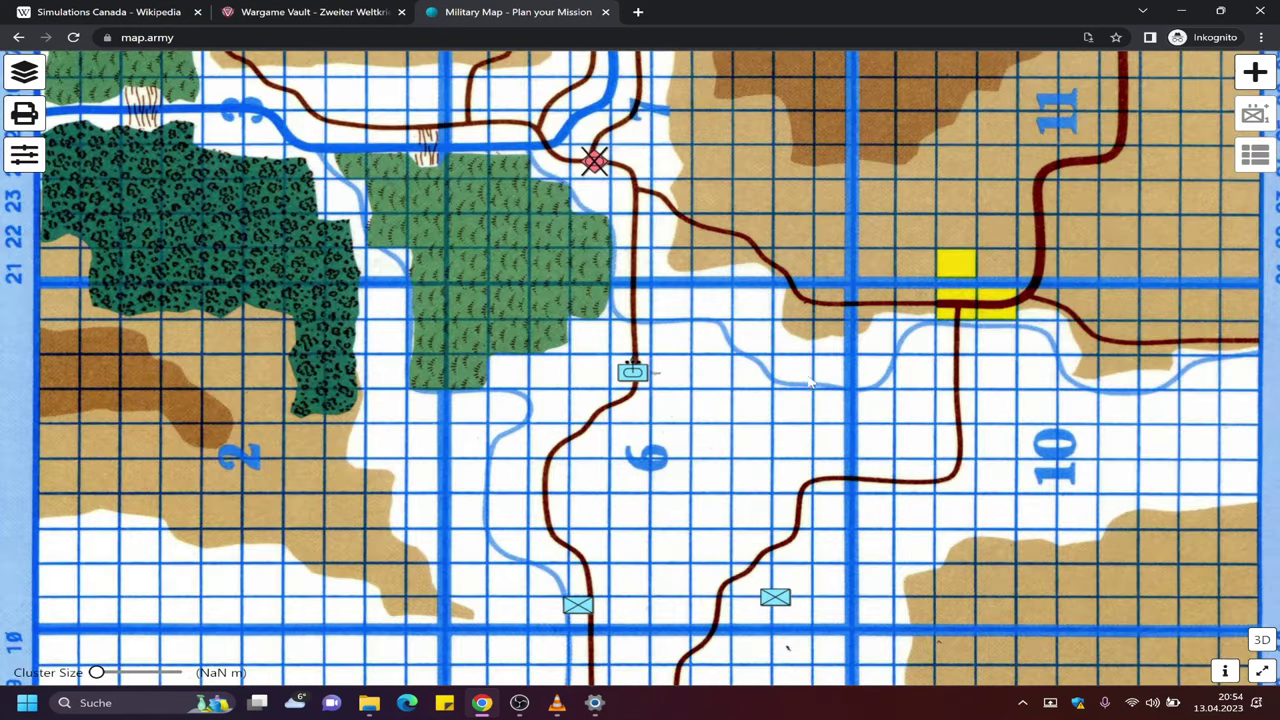
scroll(783, 387, down, 3)
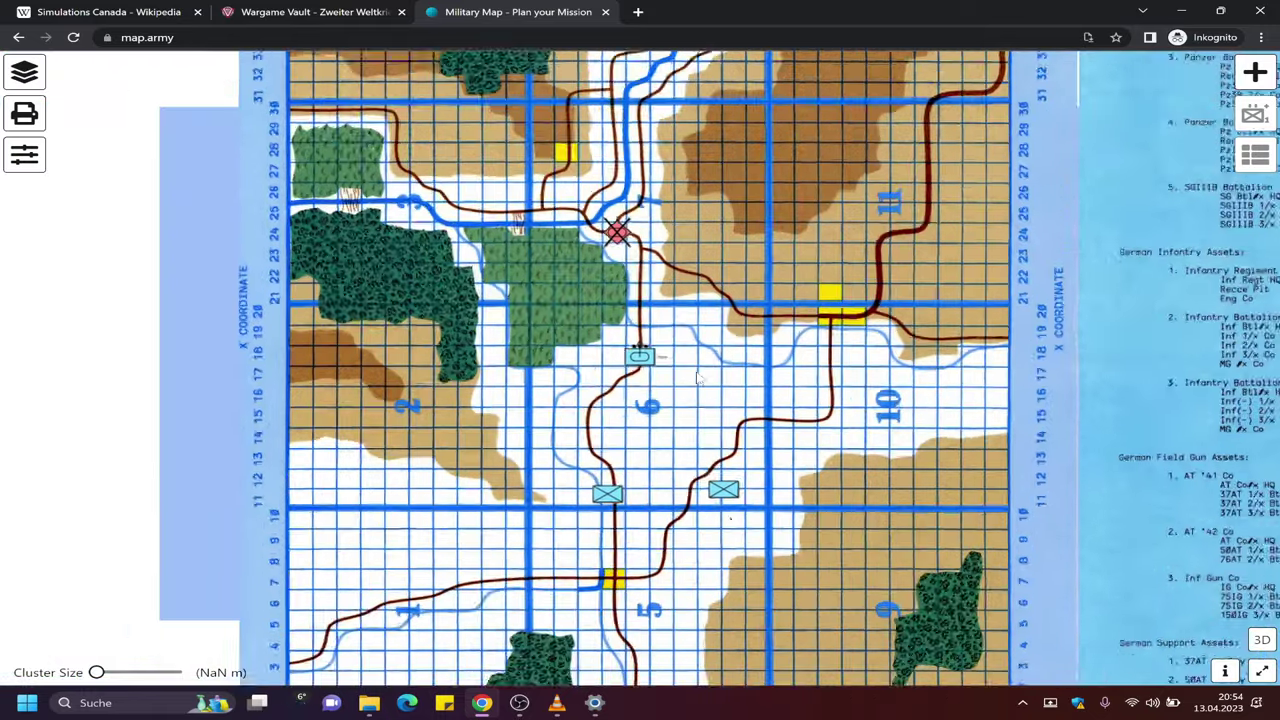
scroll(682, 377, down, 3)
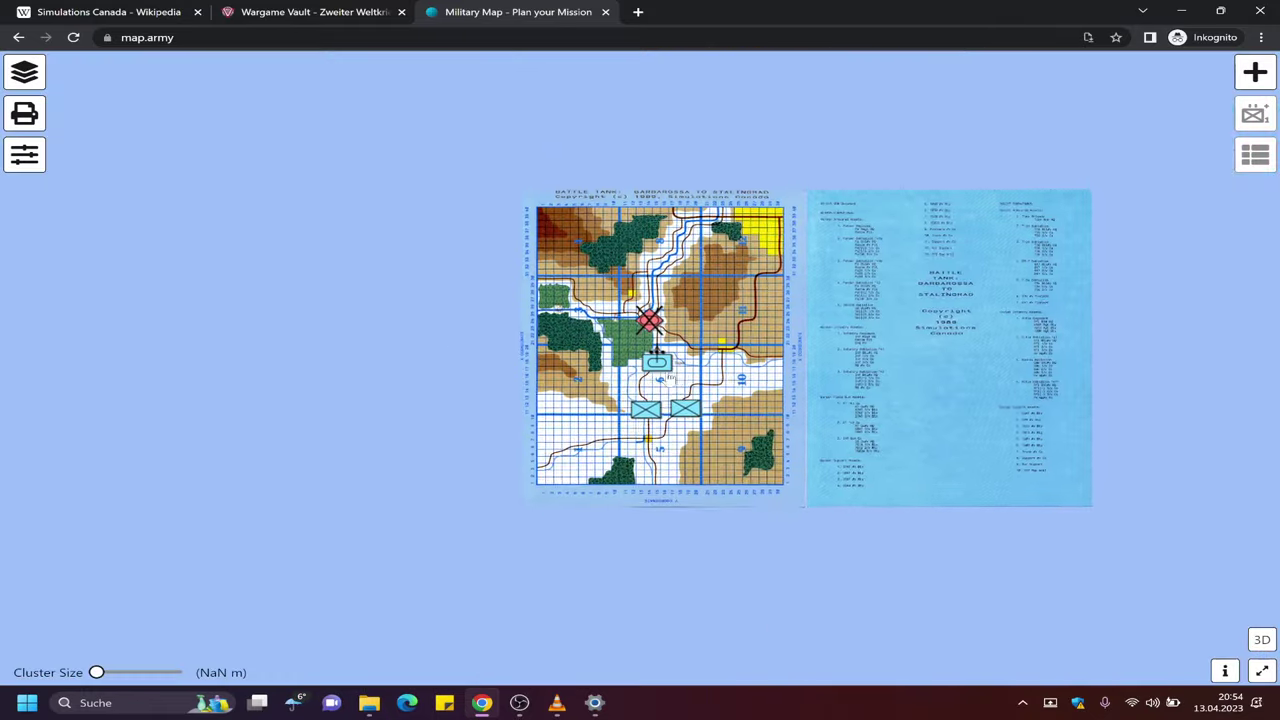
scroll(668, 373, up, 2)
scroll(669, 374, up, 4)
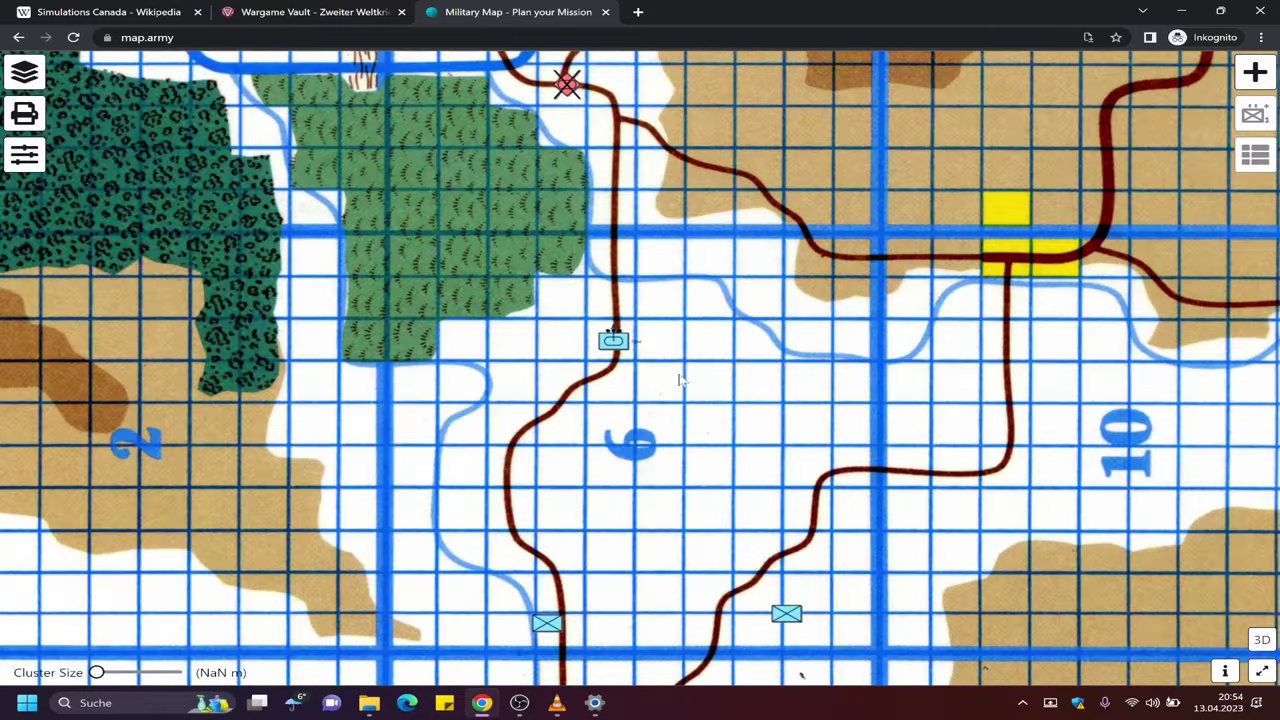
drag(699, 383, 701, 365)
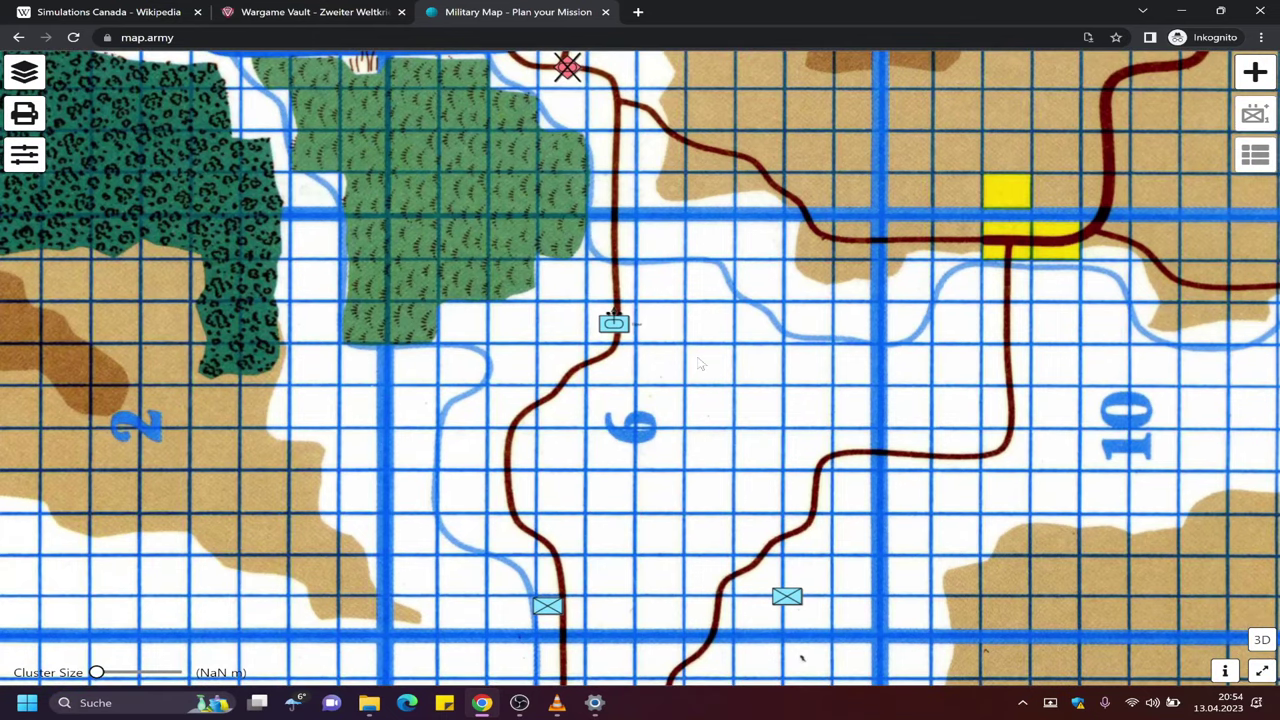
Select the friendly tank, then enable Measure Tools under Map Tools in the map settings
click(608, 323)
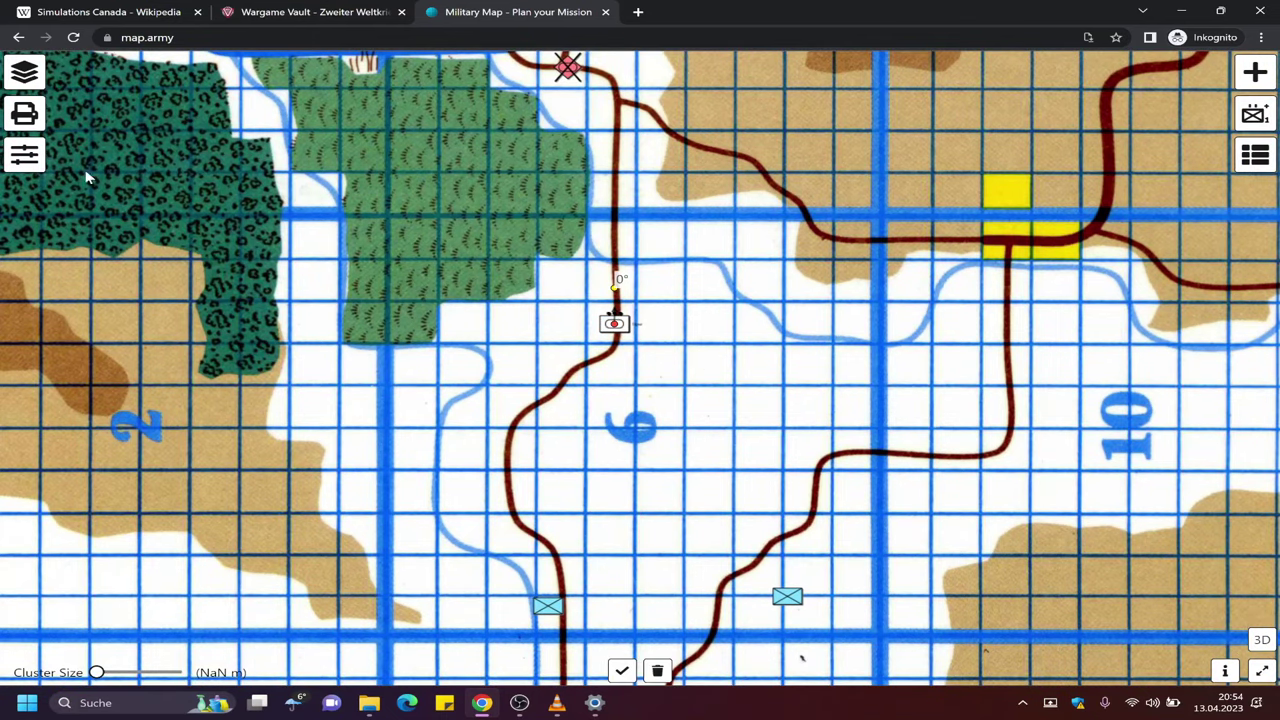
click(24, 154)
scroll(233, 315, down, 1)
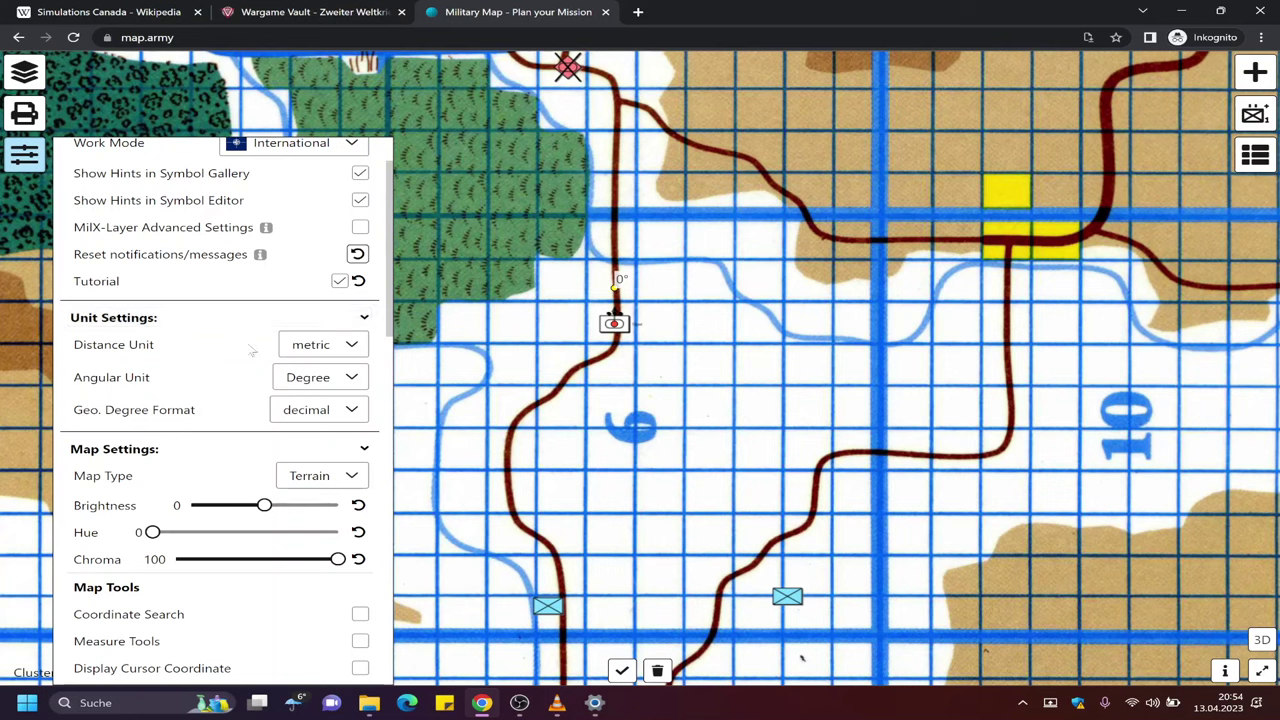
scroll(300, 352, up, 1)
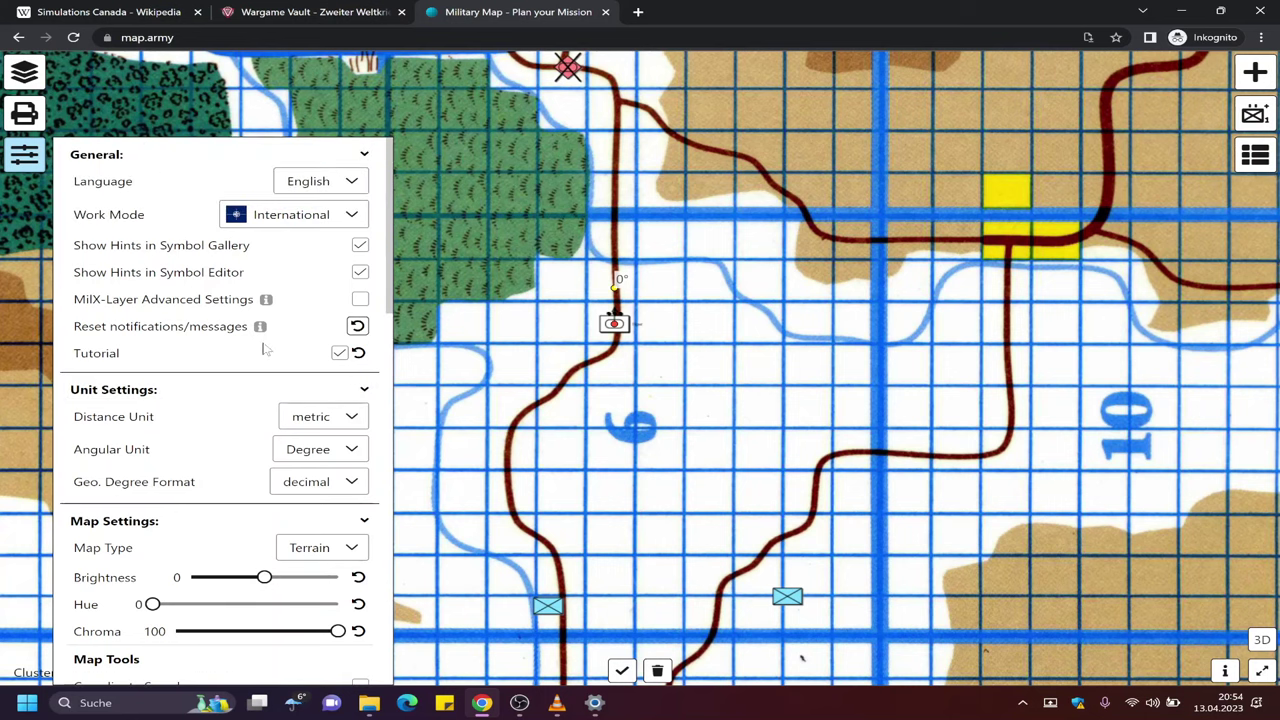
scroll(265, 348, down, 3)
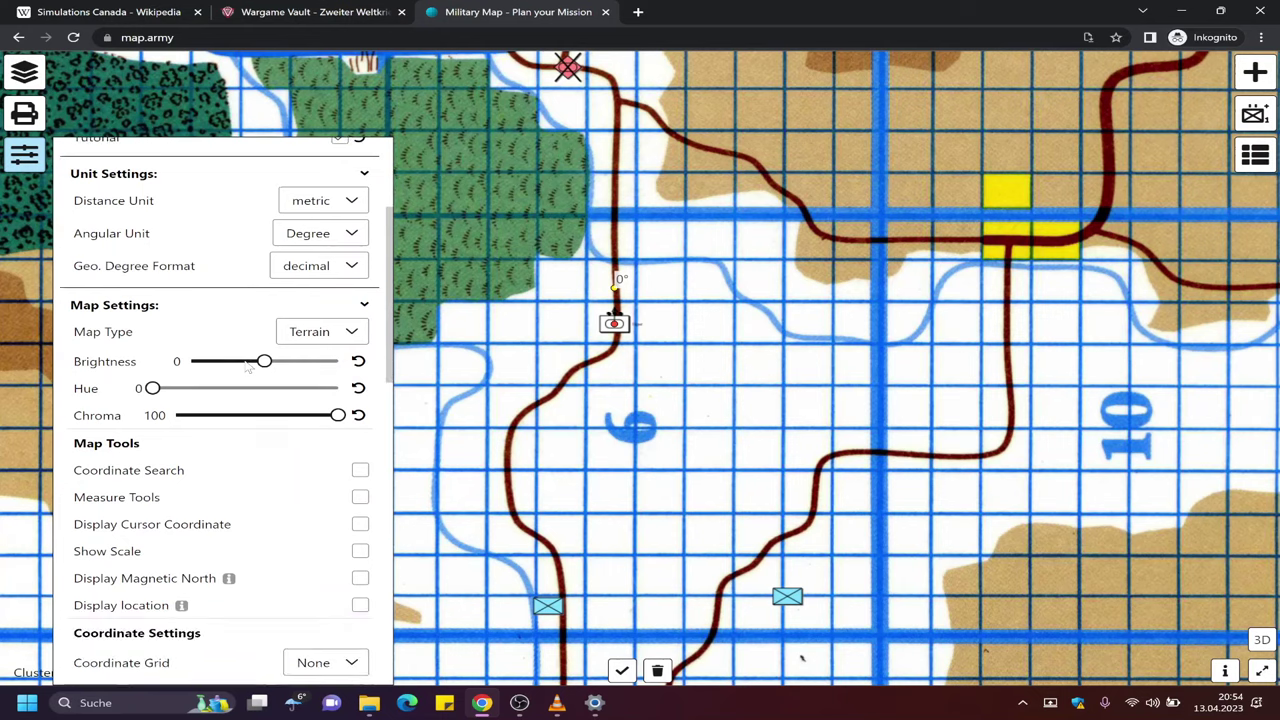
scroll(246, 368, down, 2)
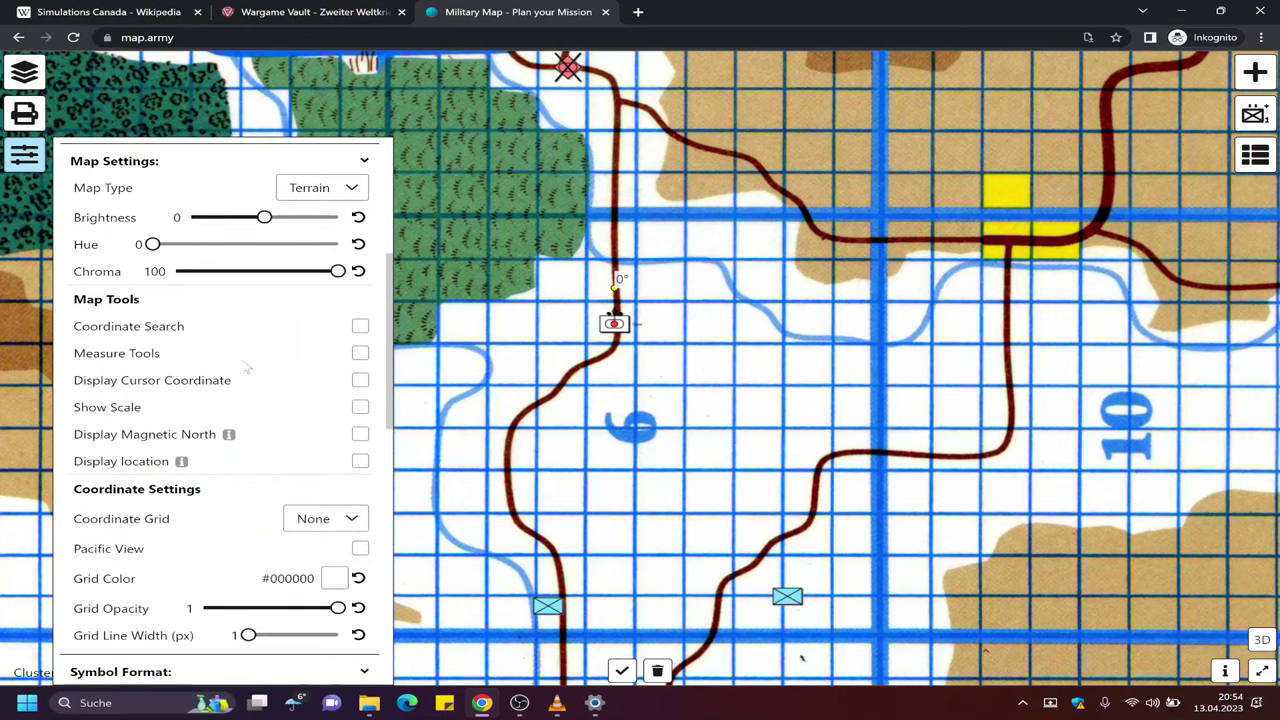
click(360, 353)
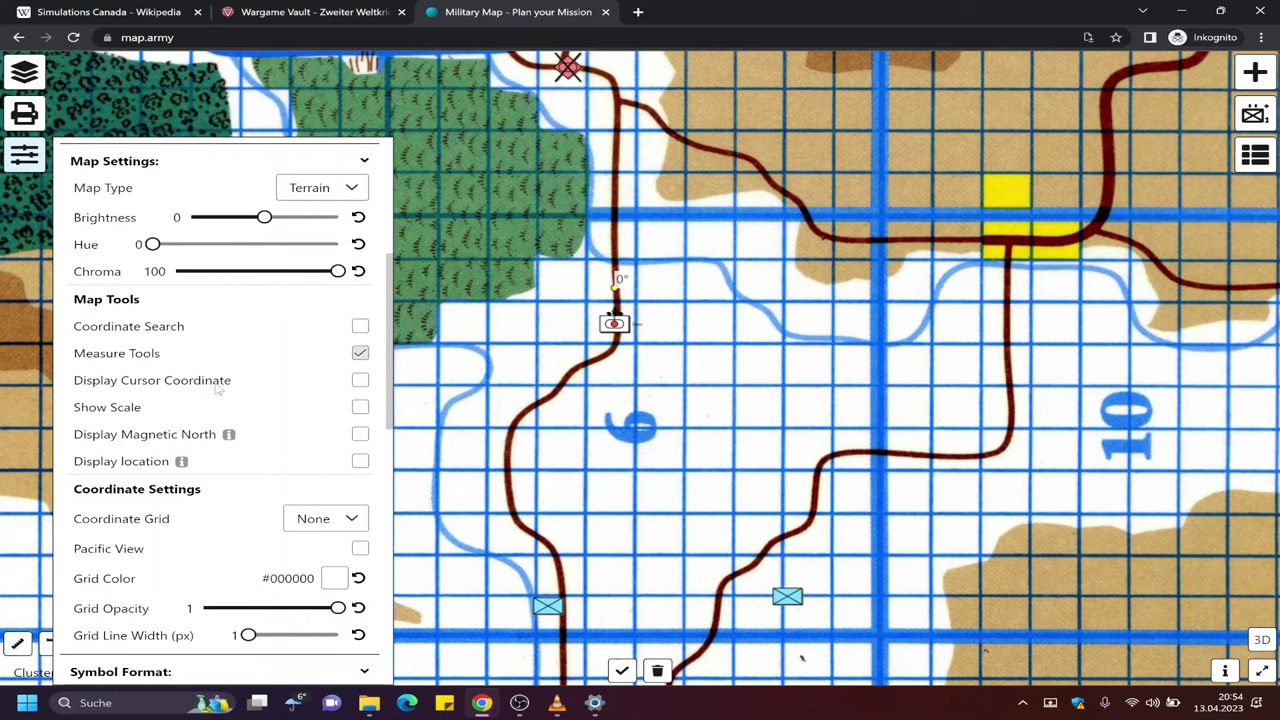
Switch Display Cursor Coordinate and Show Scale on, then back off
click(357, 380)
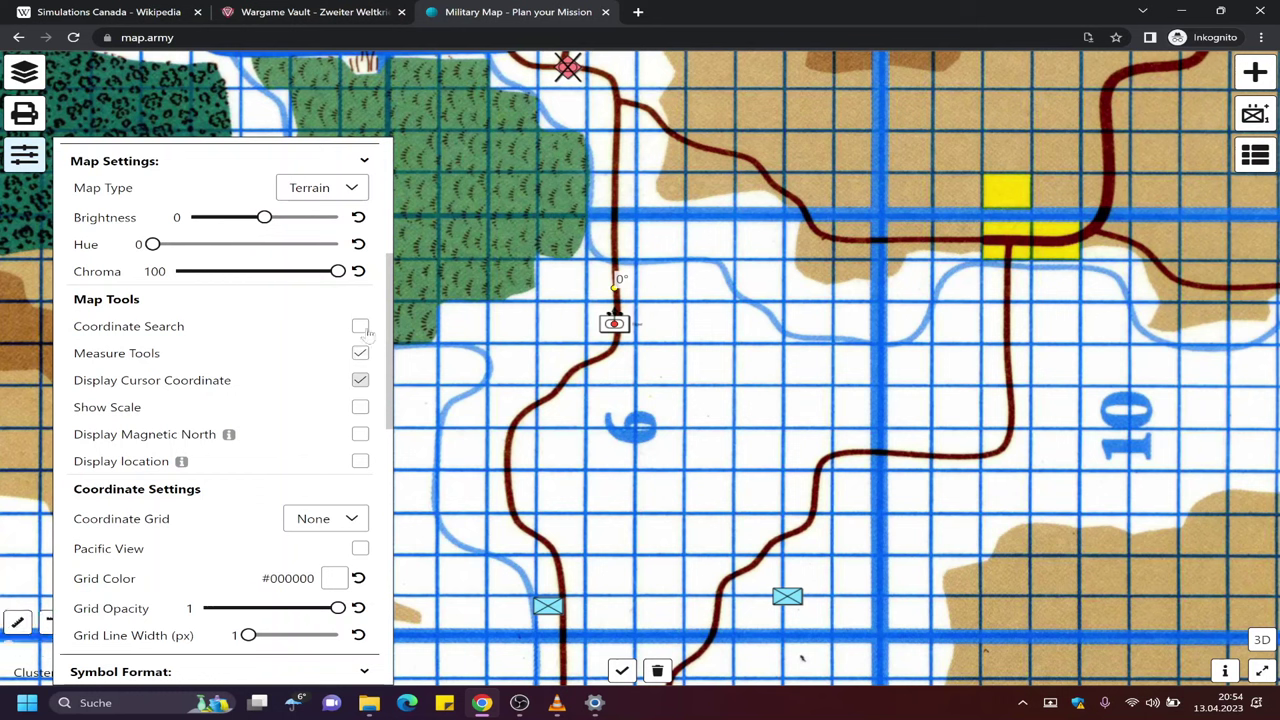
click(361, 380)
click(360, 407)
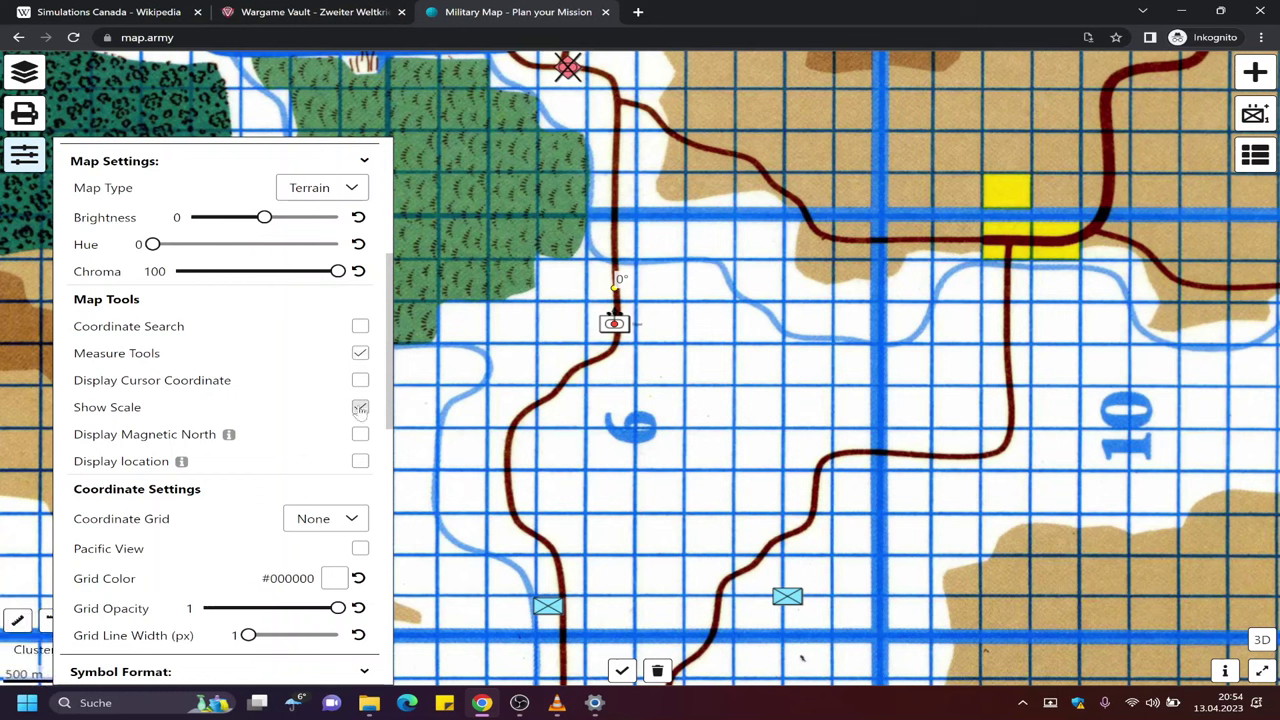
click(360, 407)
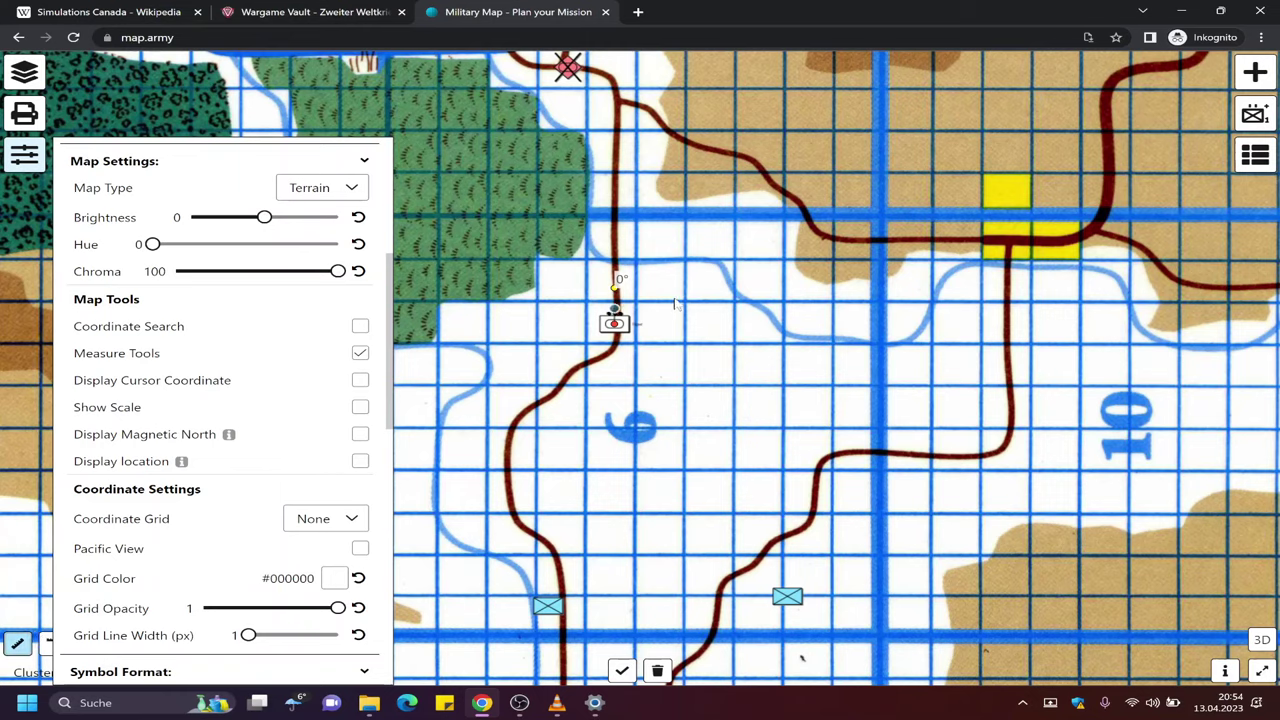
mouse_move(652, 330)
mouse_down()
mouse_move(633, 258)
mouse_move(656, 342)
mouse_up()
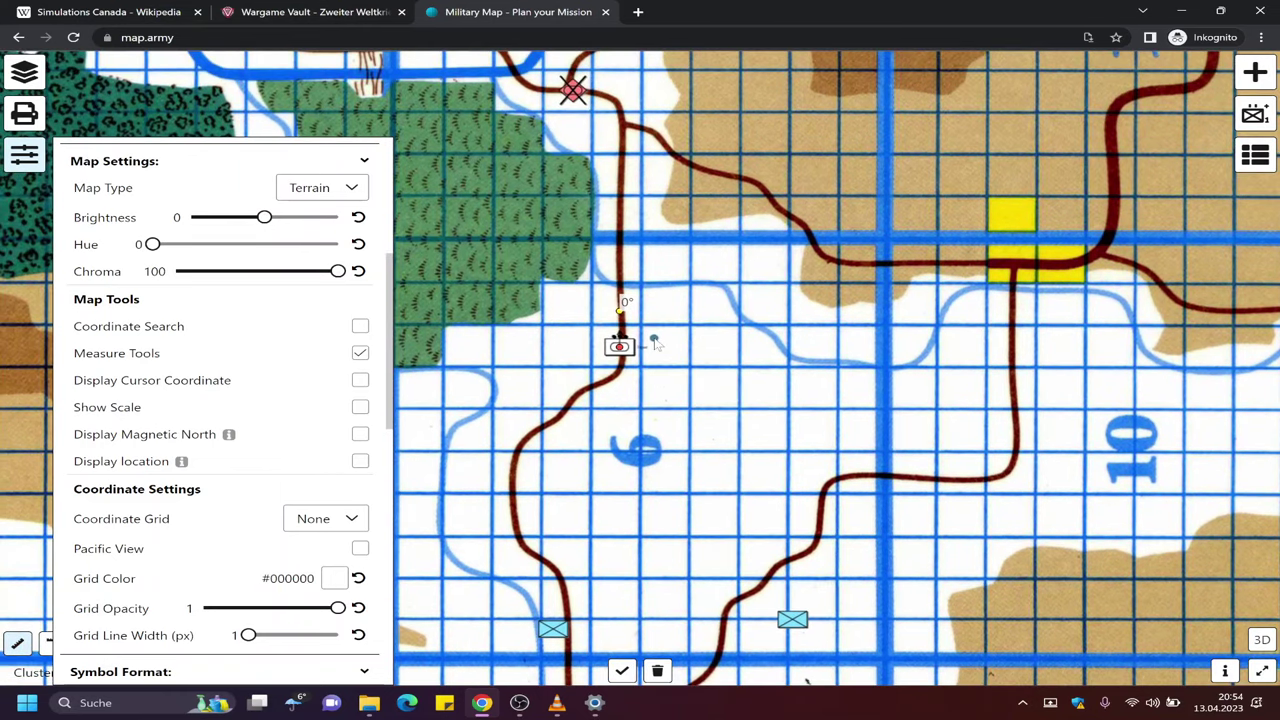
click(657, 344)
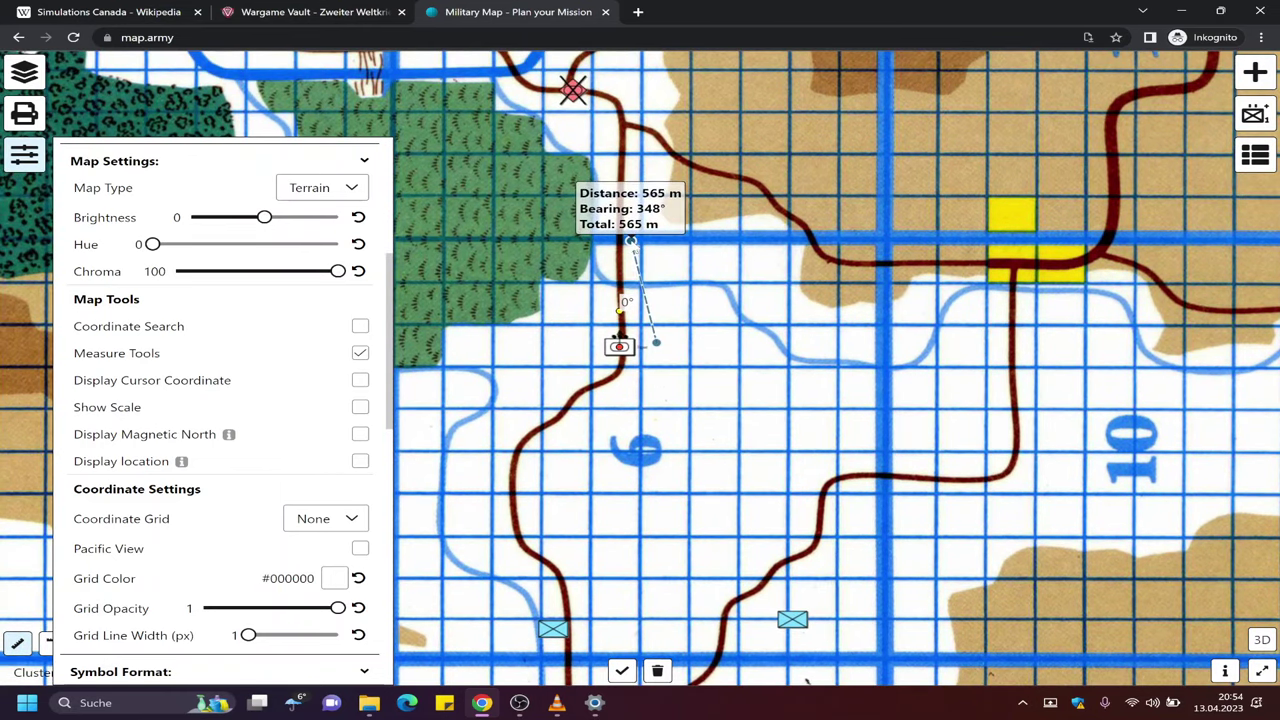
key(Escape)
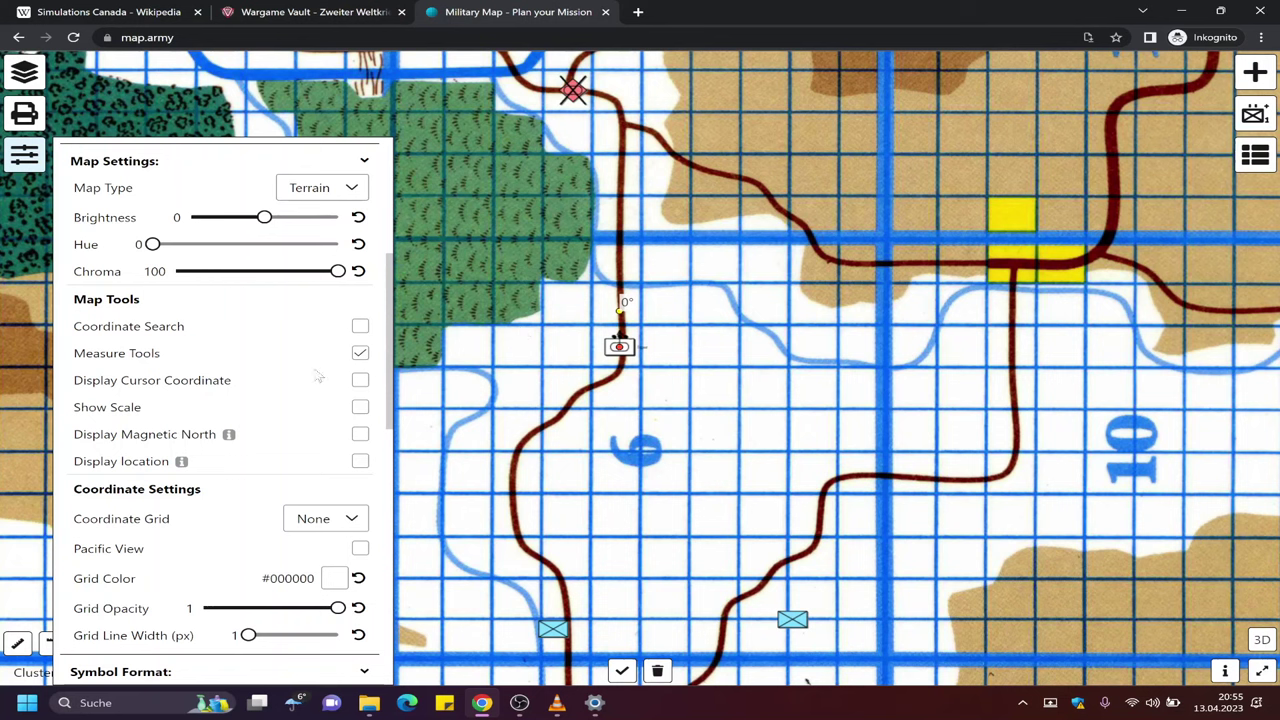
Adjust the Ref. Scale slider to fine-tune the unit symbol size
scroll(312, 367, down, 1)
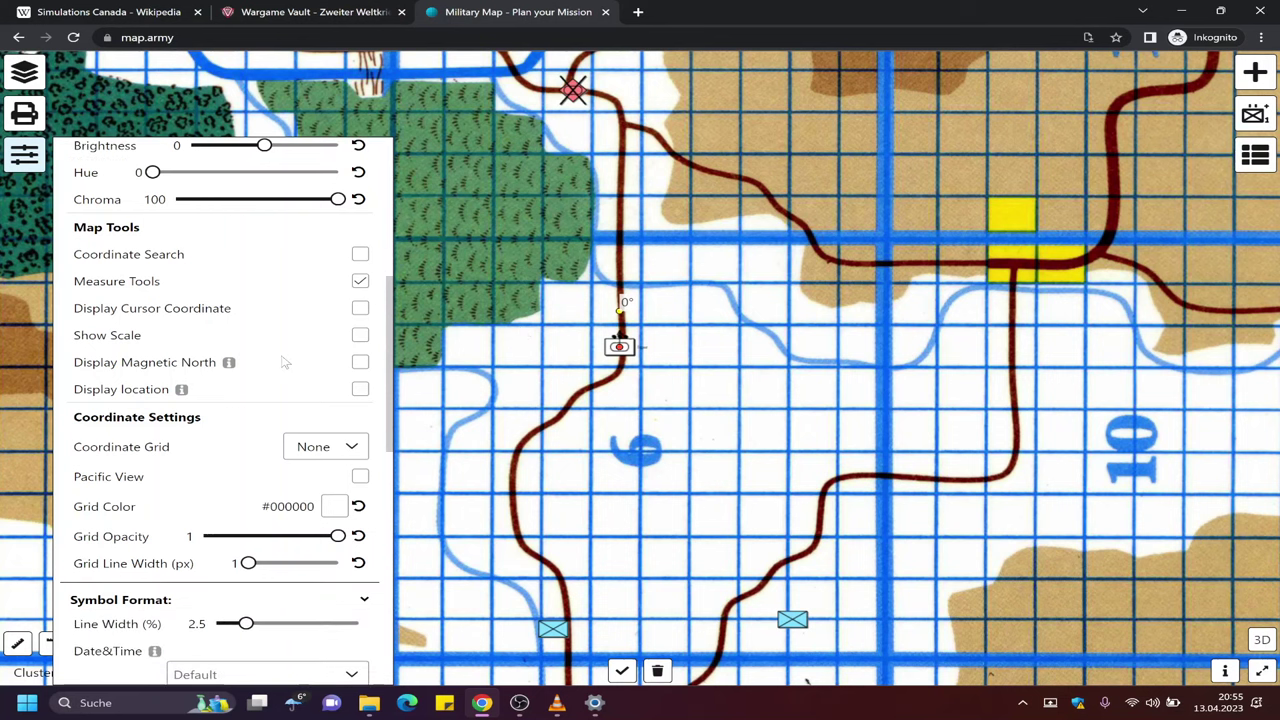
scroll(283, 363, down, 1)
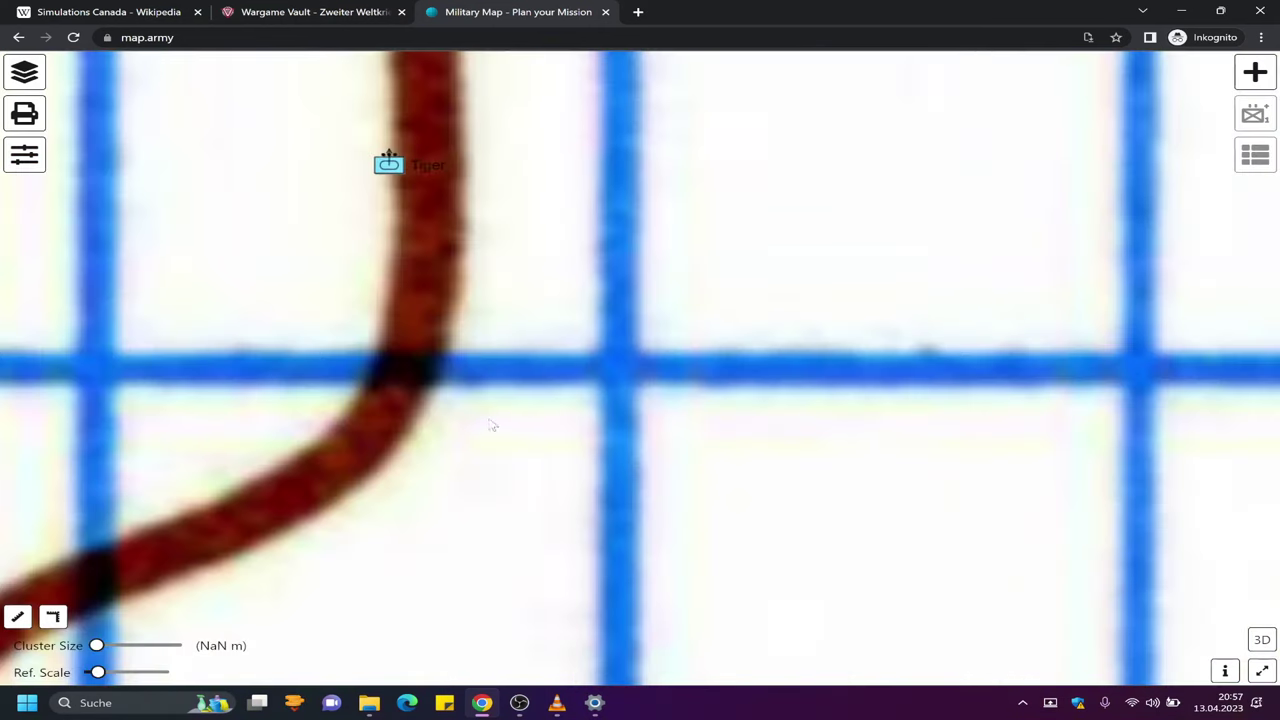
scroll(655, 462, down, 5)
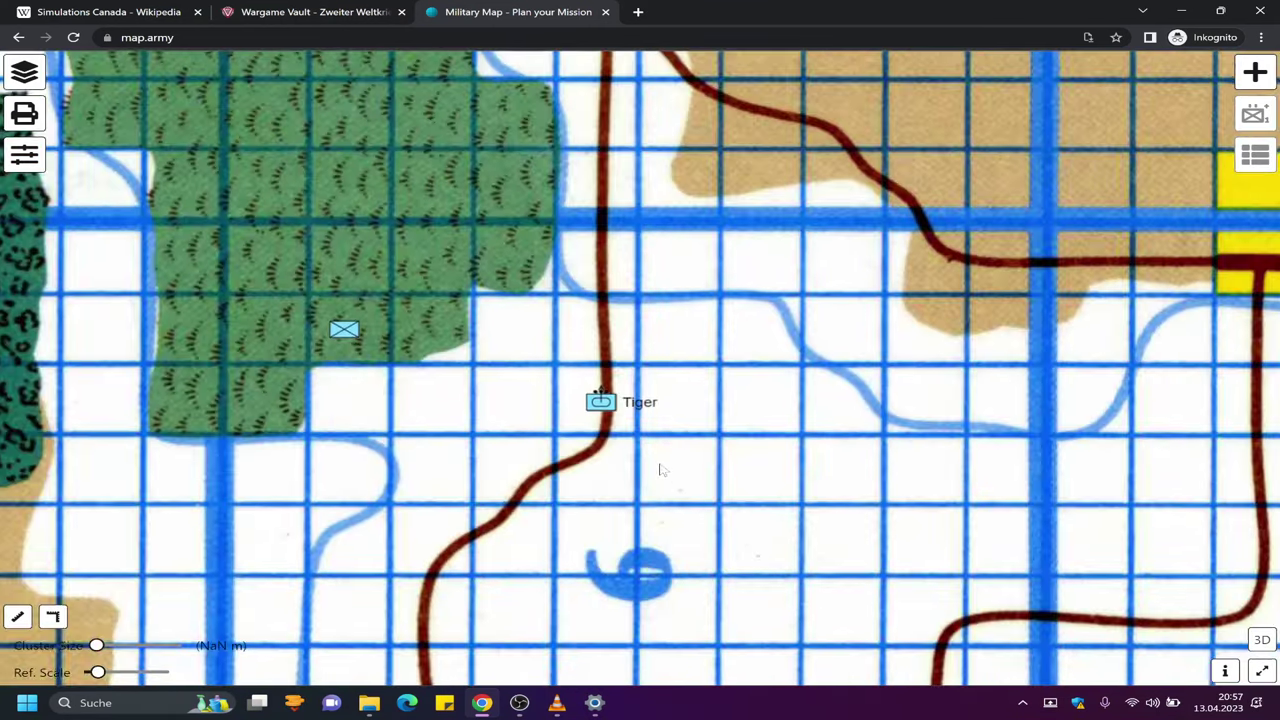
scroll(676, 481, down, 3)
scroll(648, 477, up, 3)
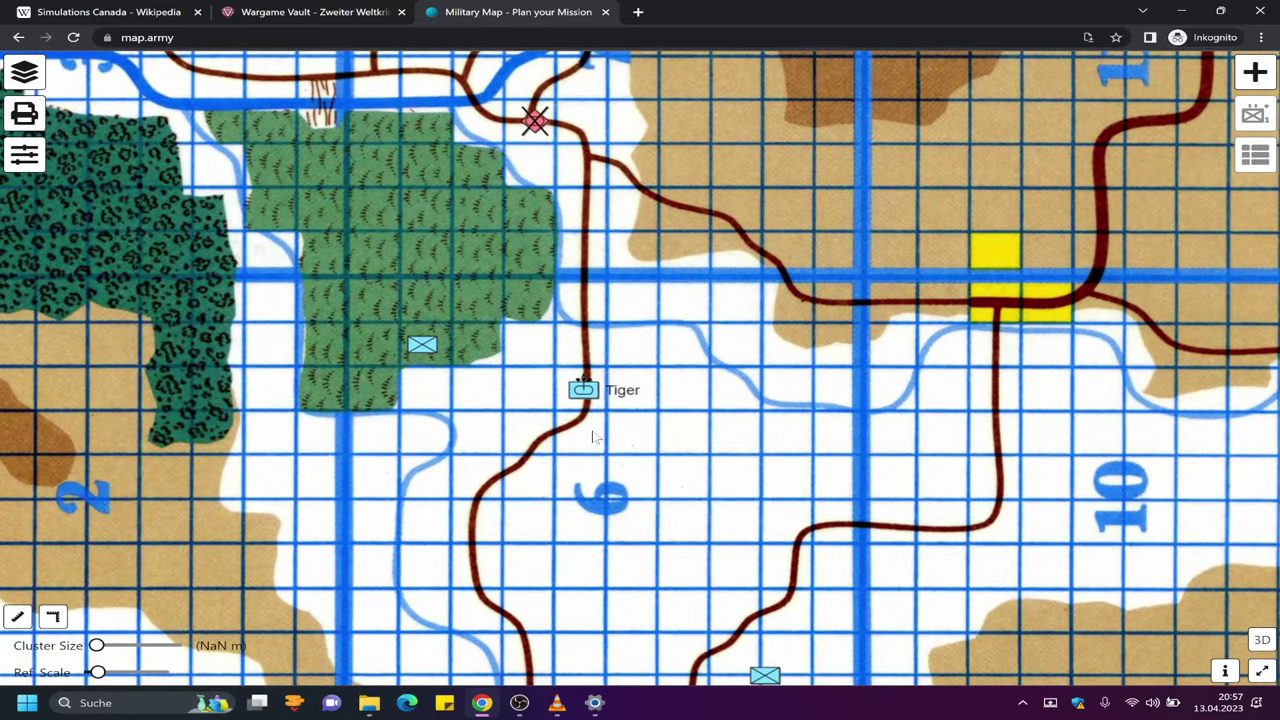
scroll(593, 436, down, 5)
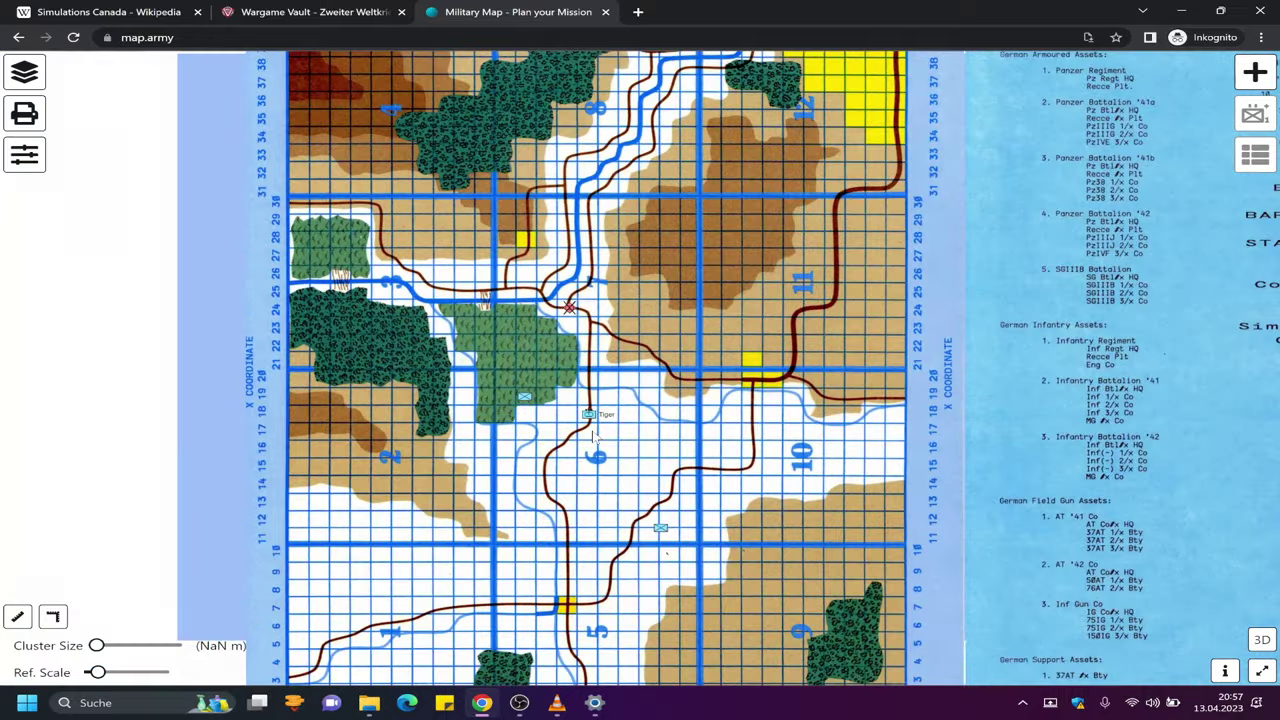
scroll(593, 437, up, 2)
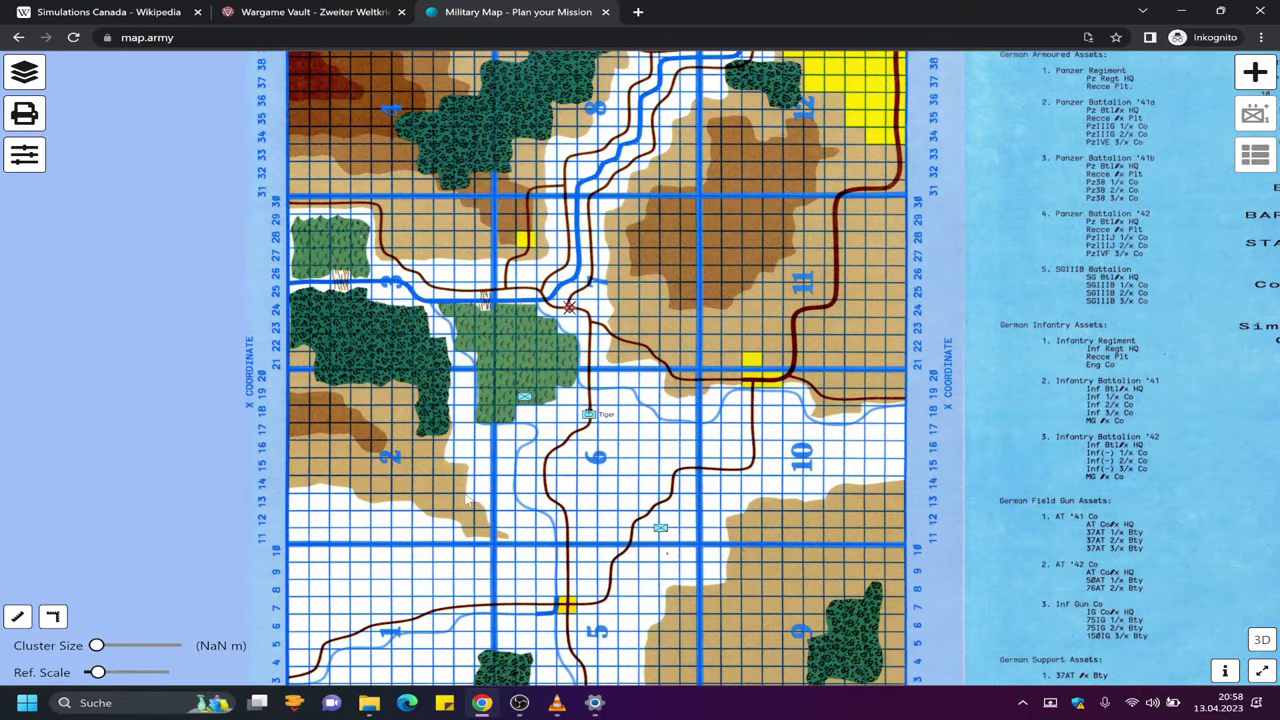
drag(96, 672, 98, 672)
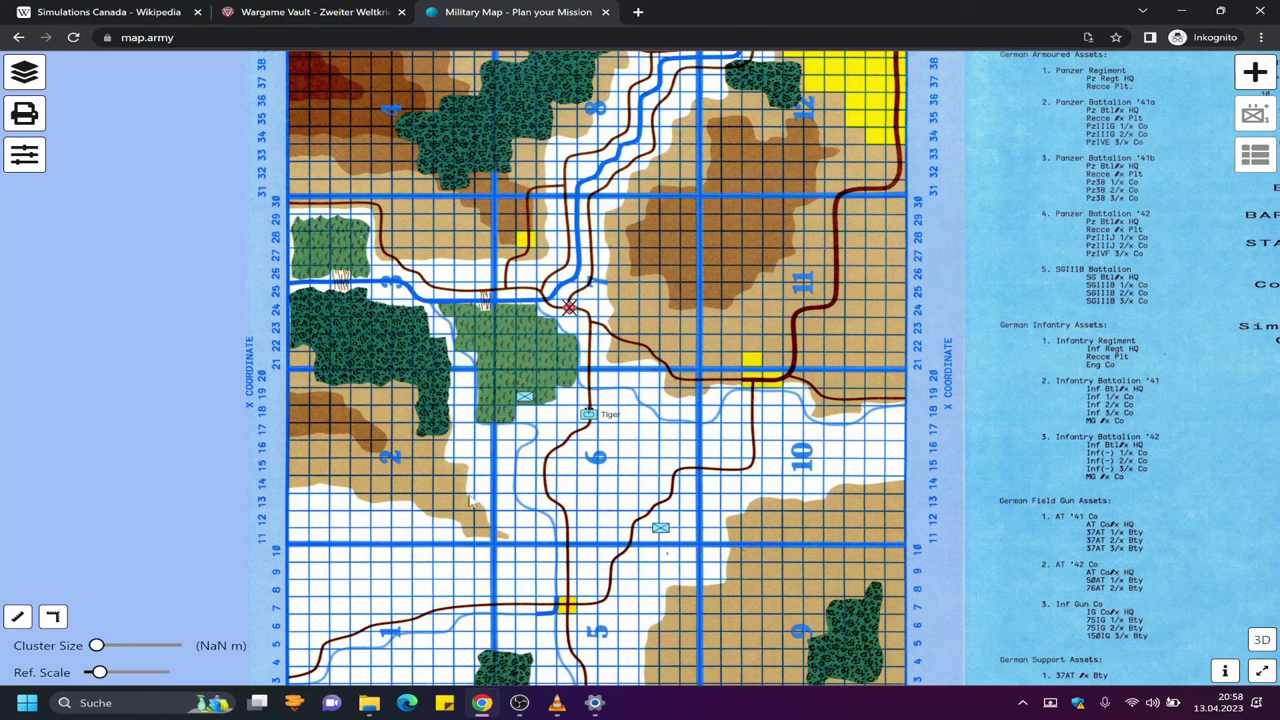
scroll(590, 450, up, 5)
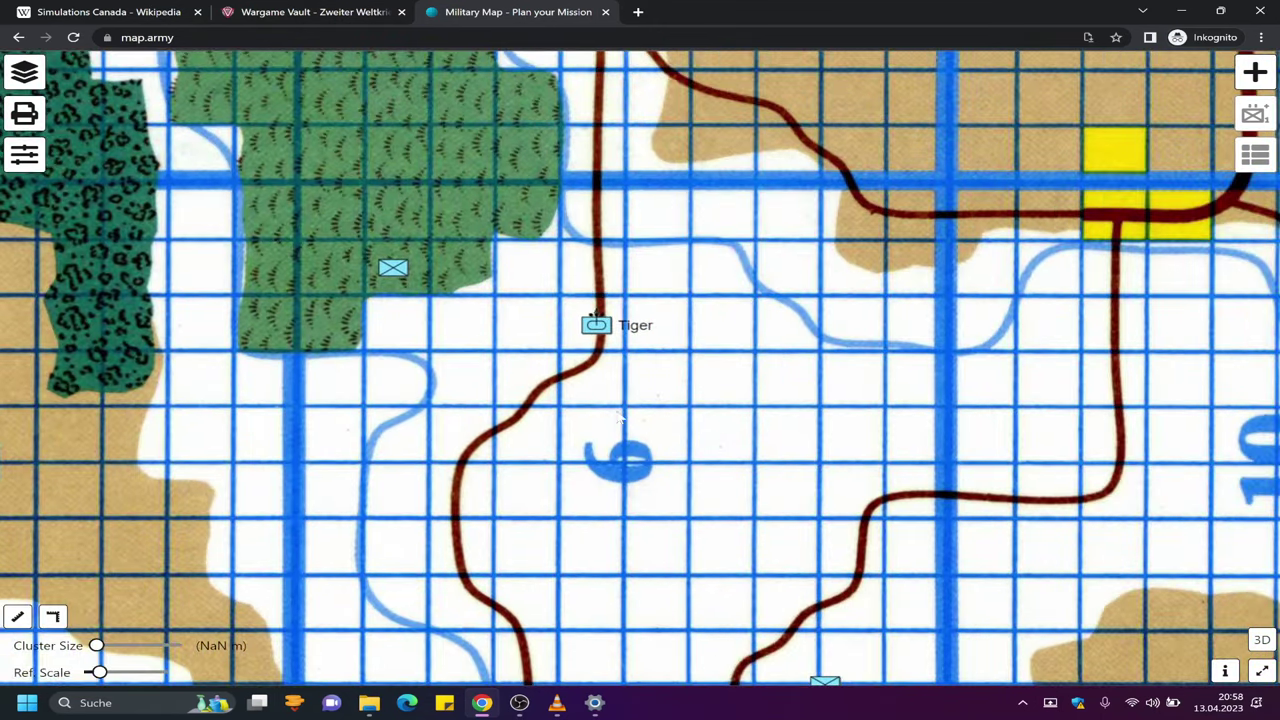
scroll(619, 416, down, 5)
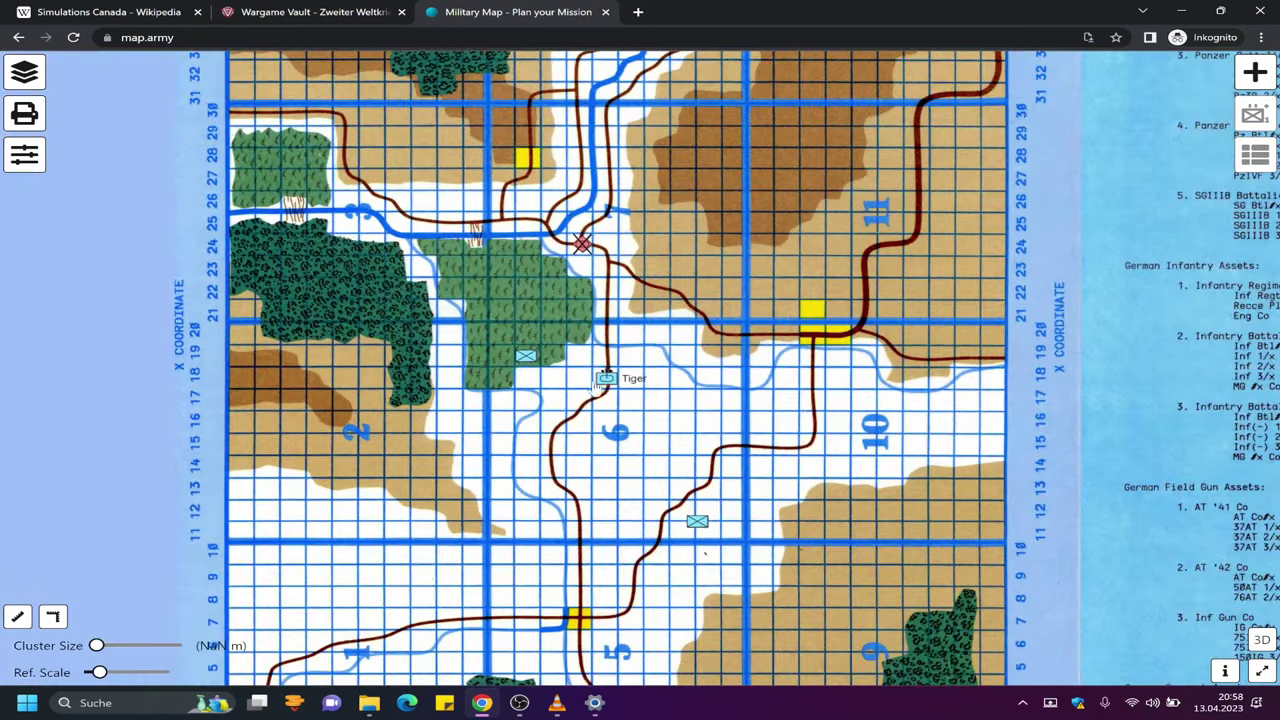
drag(96, 672, 100, 672)
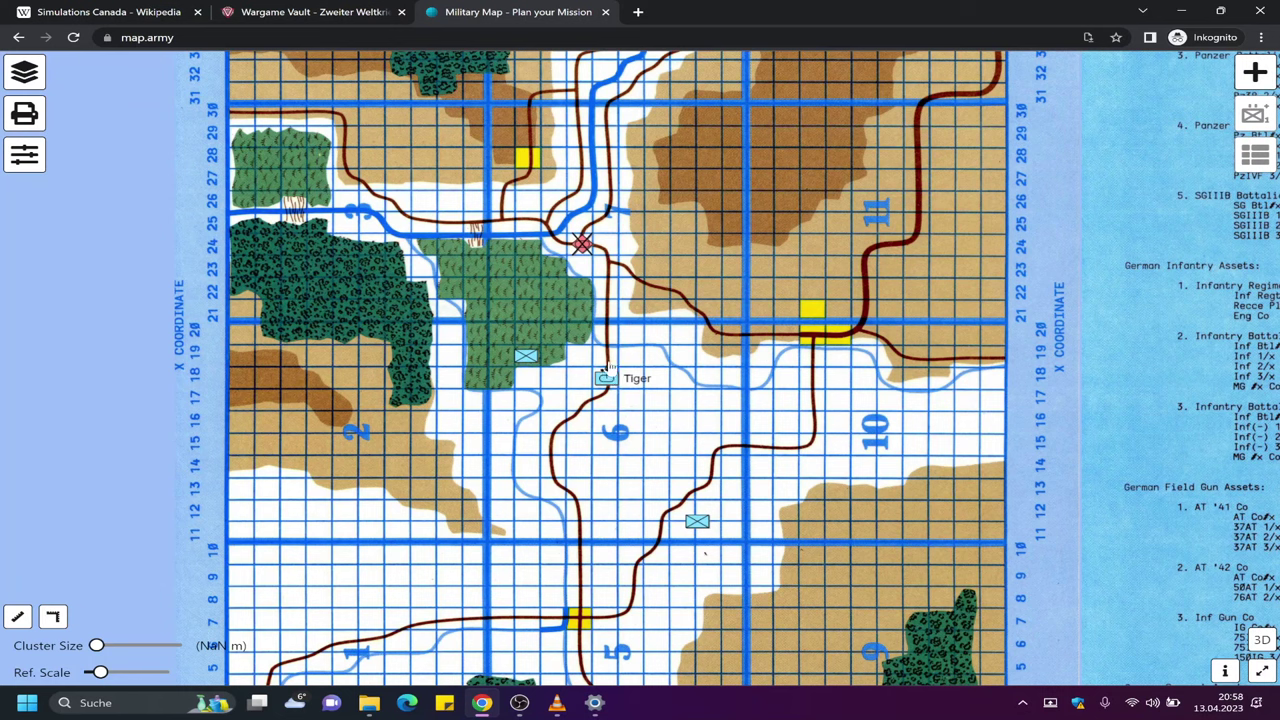
Pan the map up and left and zoom in and out around the units
drag(698, 526, 621, 433)
scroll(621, 433, down, 1)
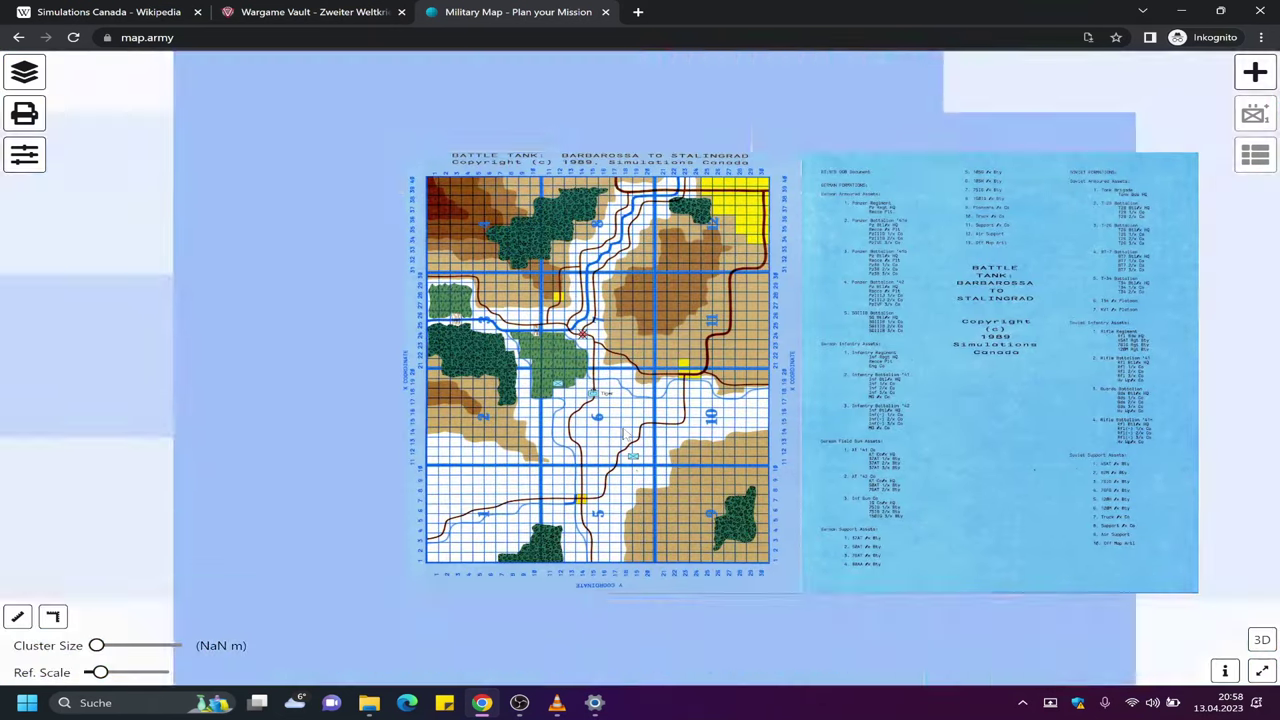
scroll(573, 390, up, 2)
scroll(573, 390, up, 3)
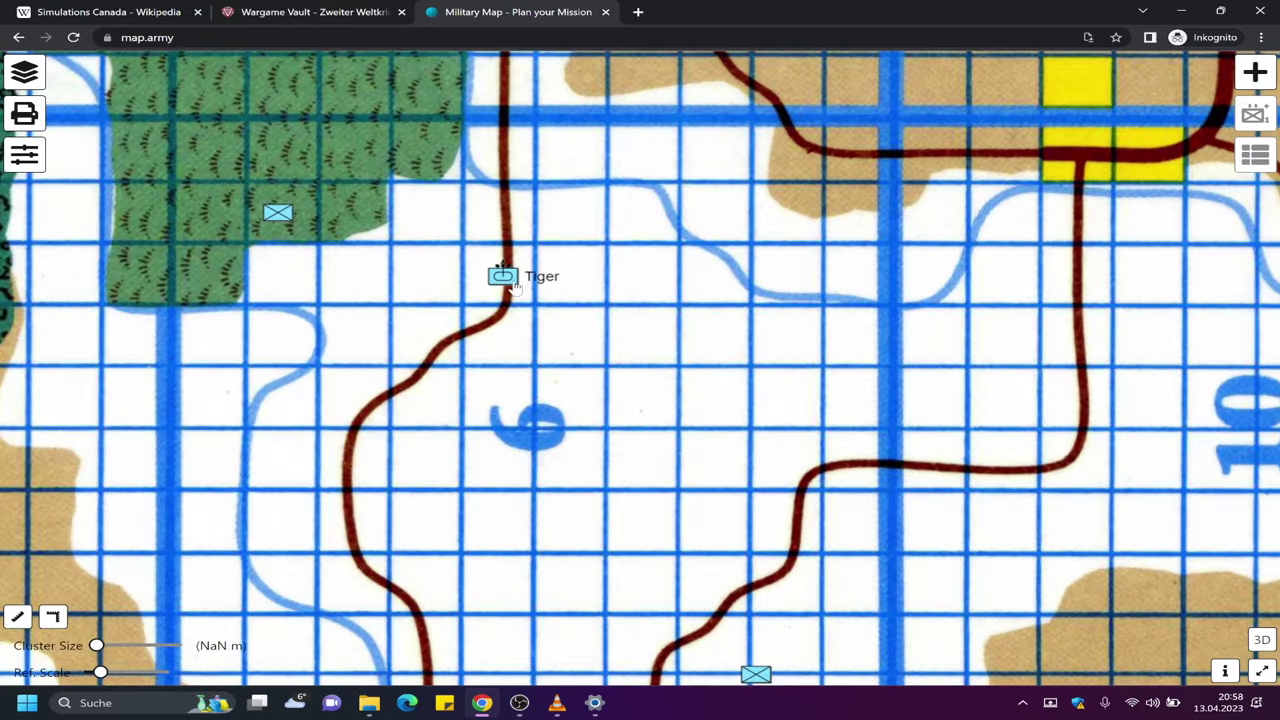
scroll(567, 380, down, 3)
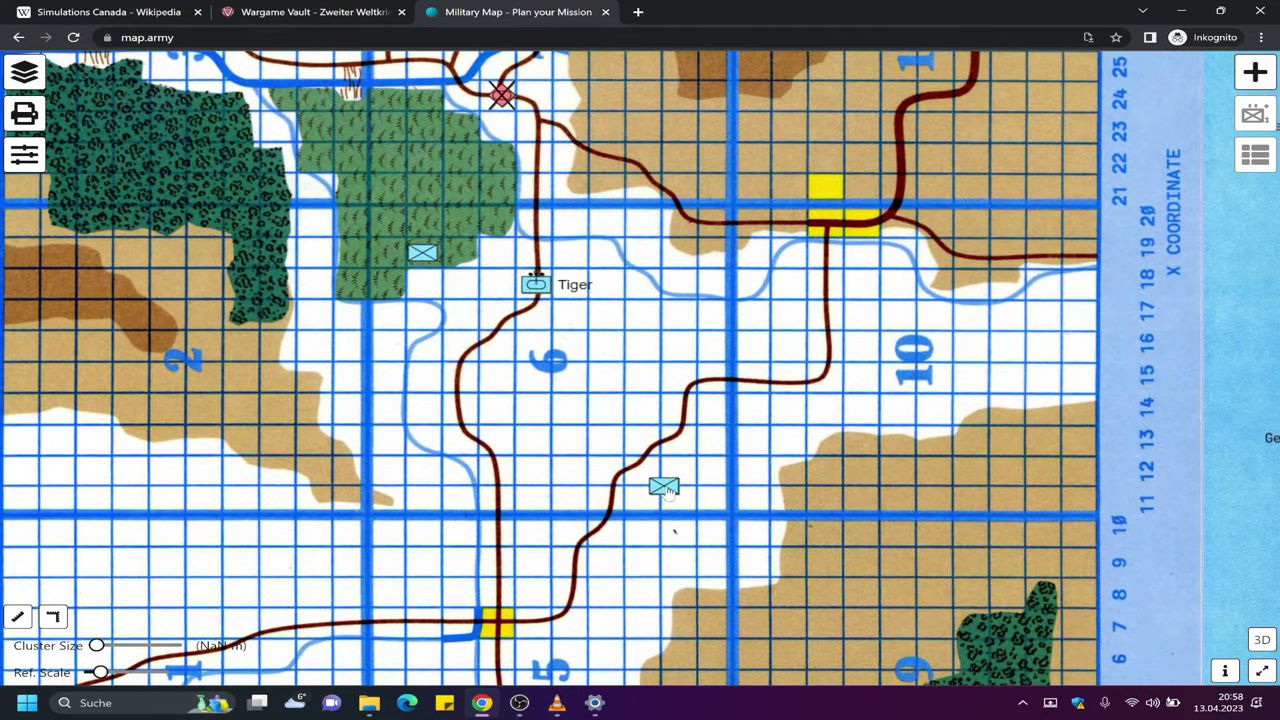
Move the infantry symbol to the east edge of the light green wood
click(676, 487)
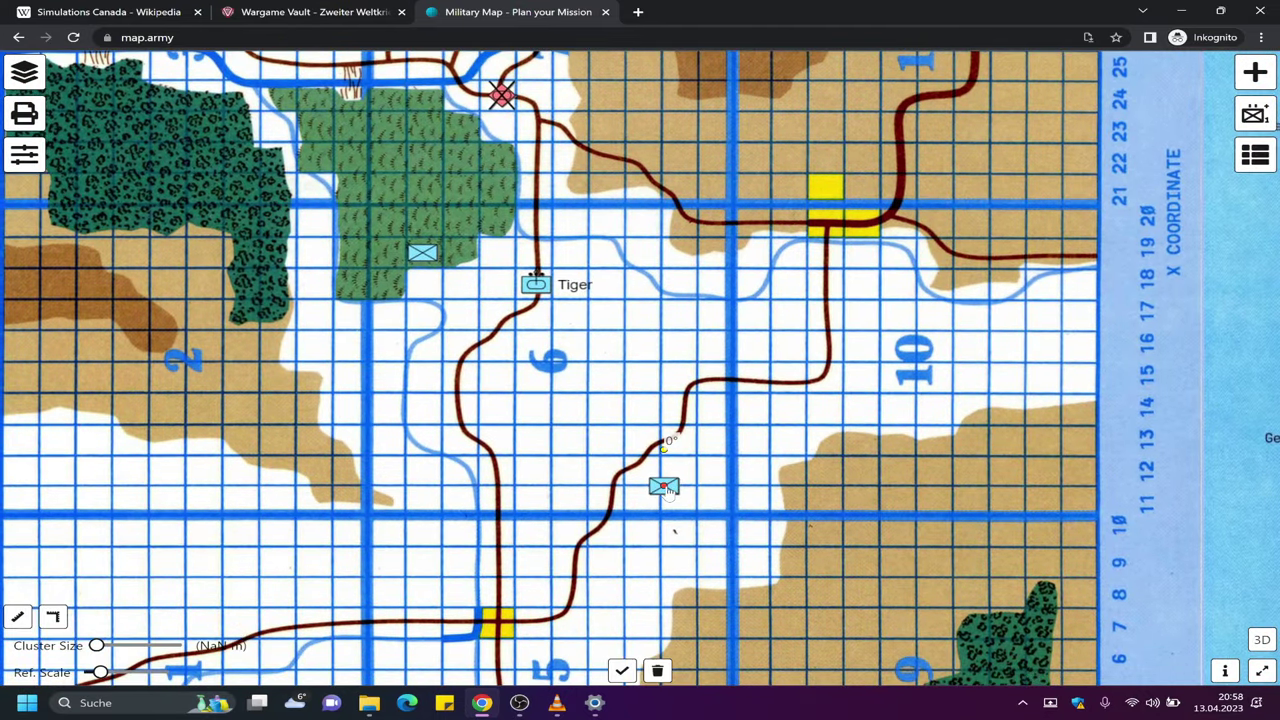
mouse_move(676, 487)
mouse_down()
mouse_move(672, 440)
mouse_move(722, 383)
mouse_up()
mouse_move(431, 276)
mouse_down()
mouse_move(427, 320)
mouse_move(487, 367)
mouse_move(604, 233)
mouse_move(560, 270)
mouse_up()
click(422, 306)
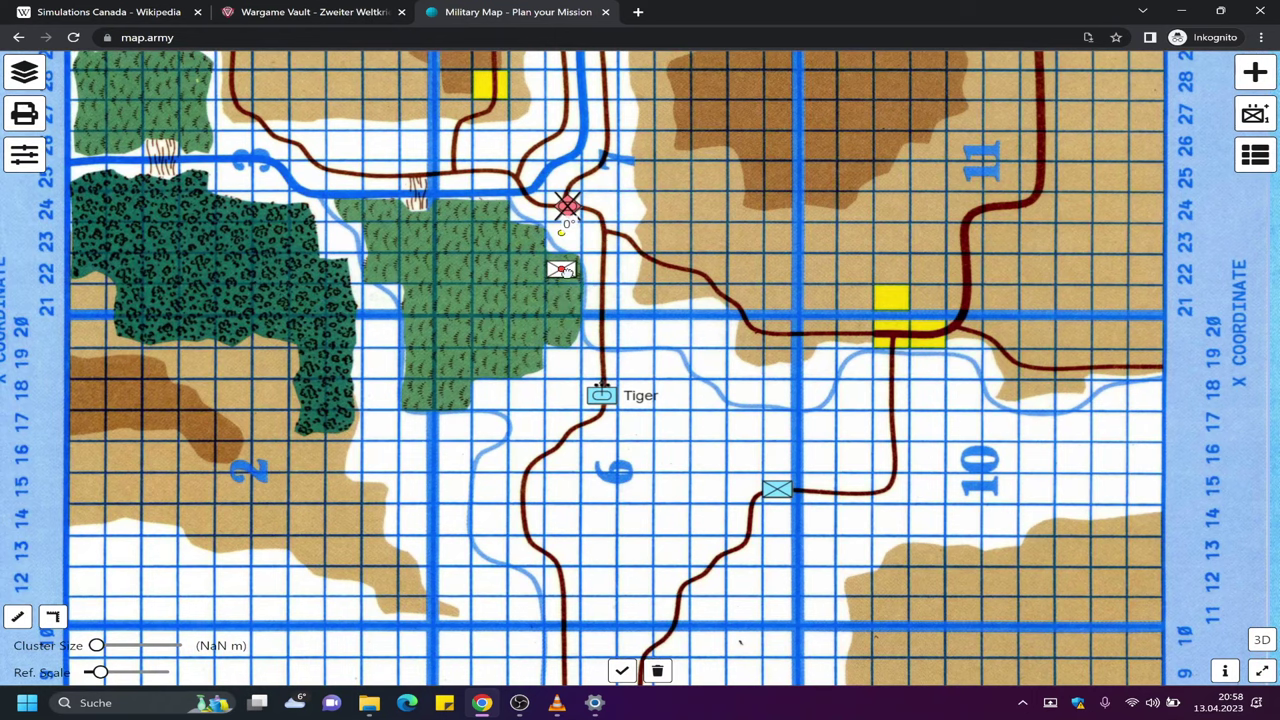
click(561, 295)
click(562, 272)
Set the infantry unit's echelon to I (Company), apply it, and close the editor
double_click(562, 270)
click(1028, 262)
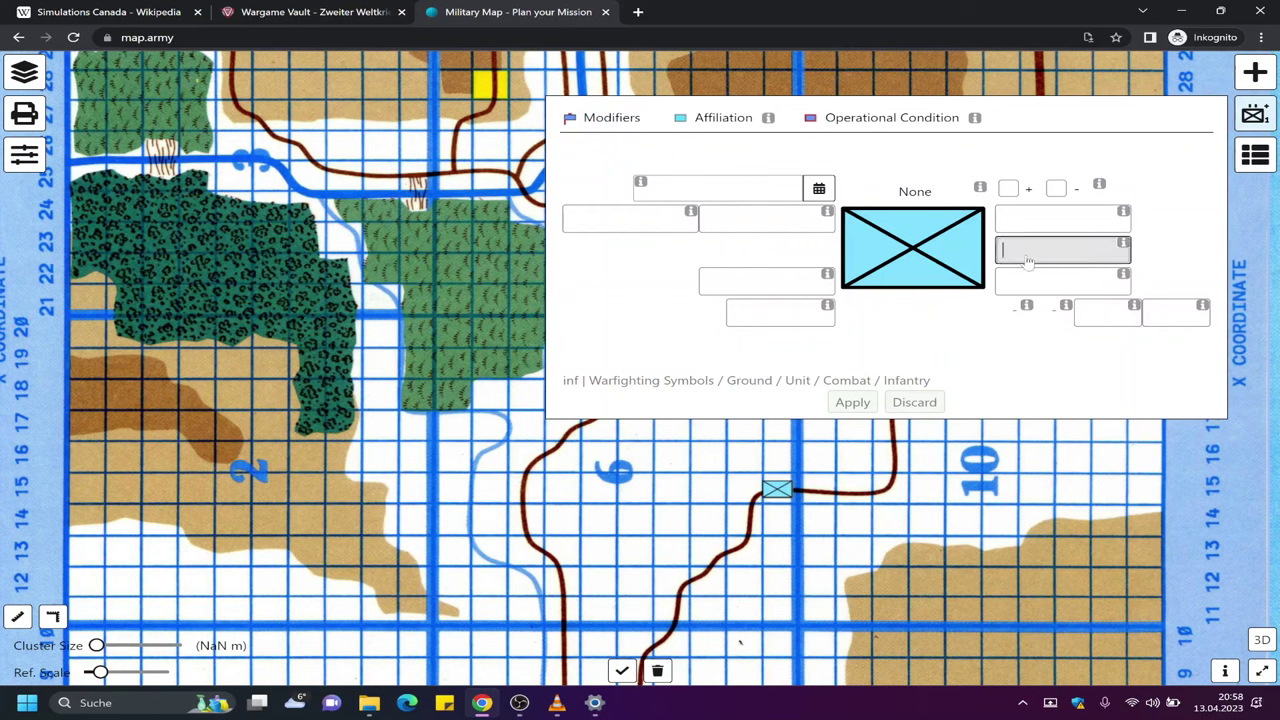
click(792, 290)
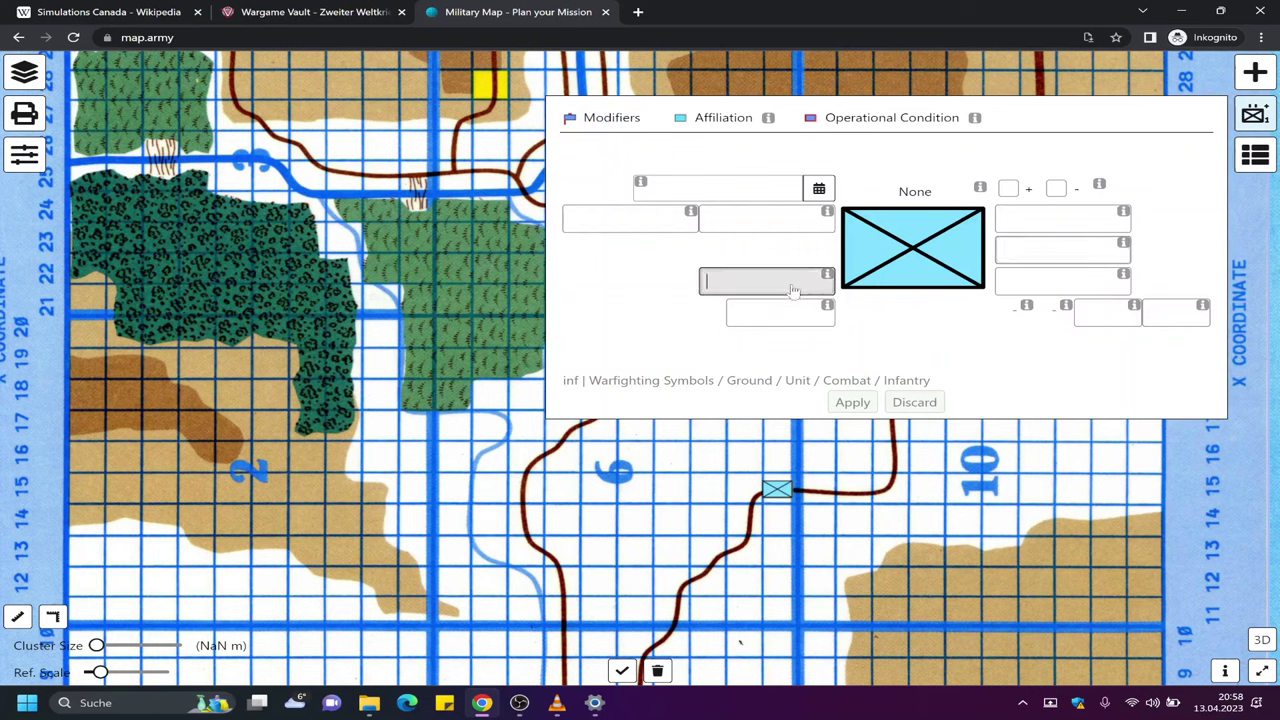
click(918, 193)
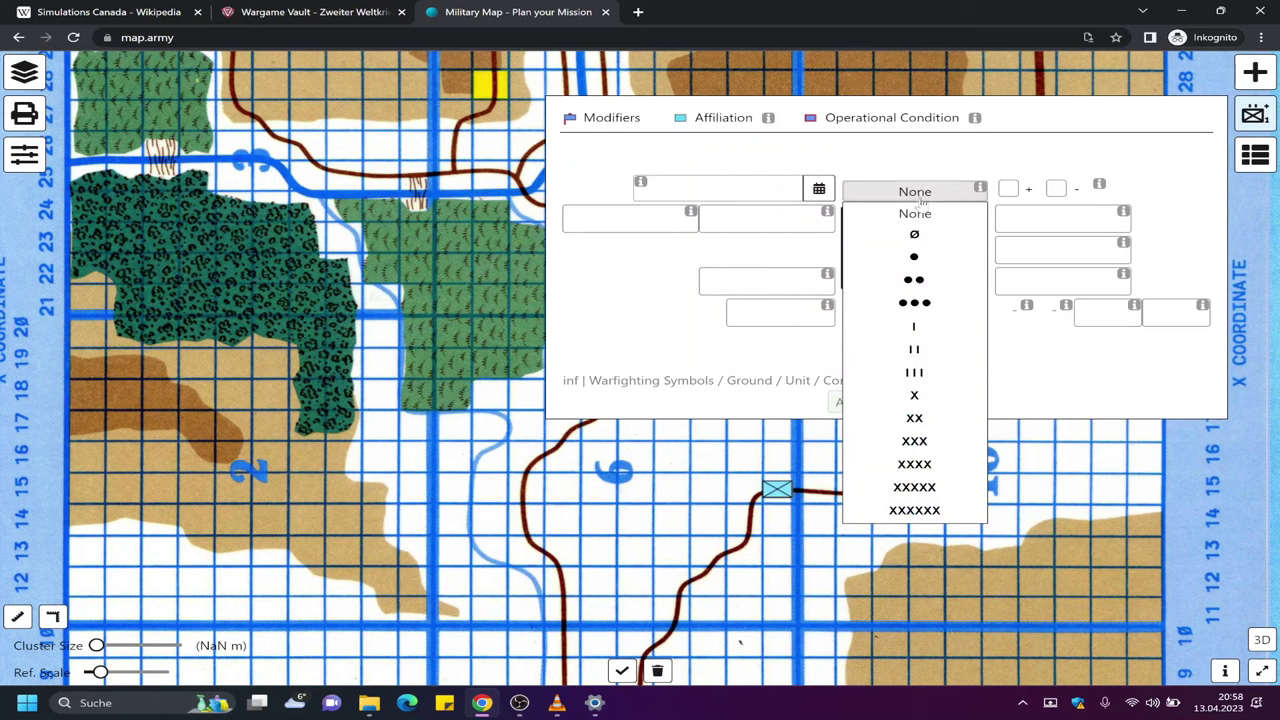
click(922, 333)
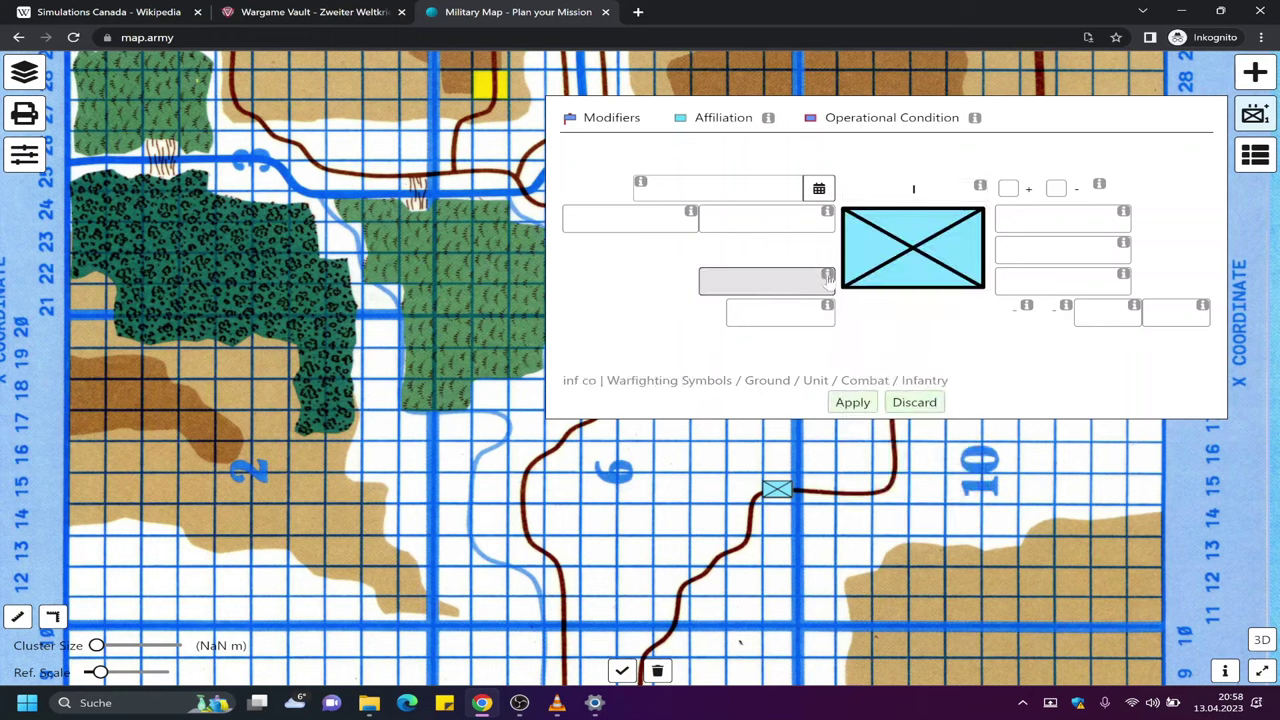
click(833, 401)
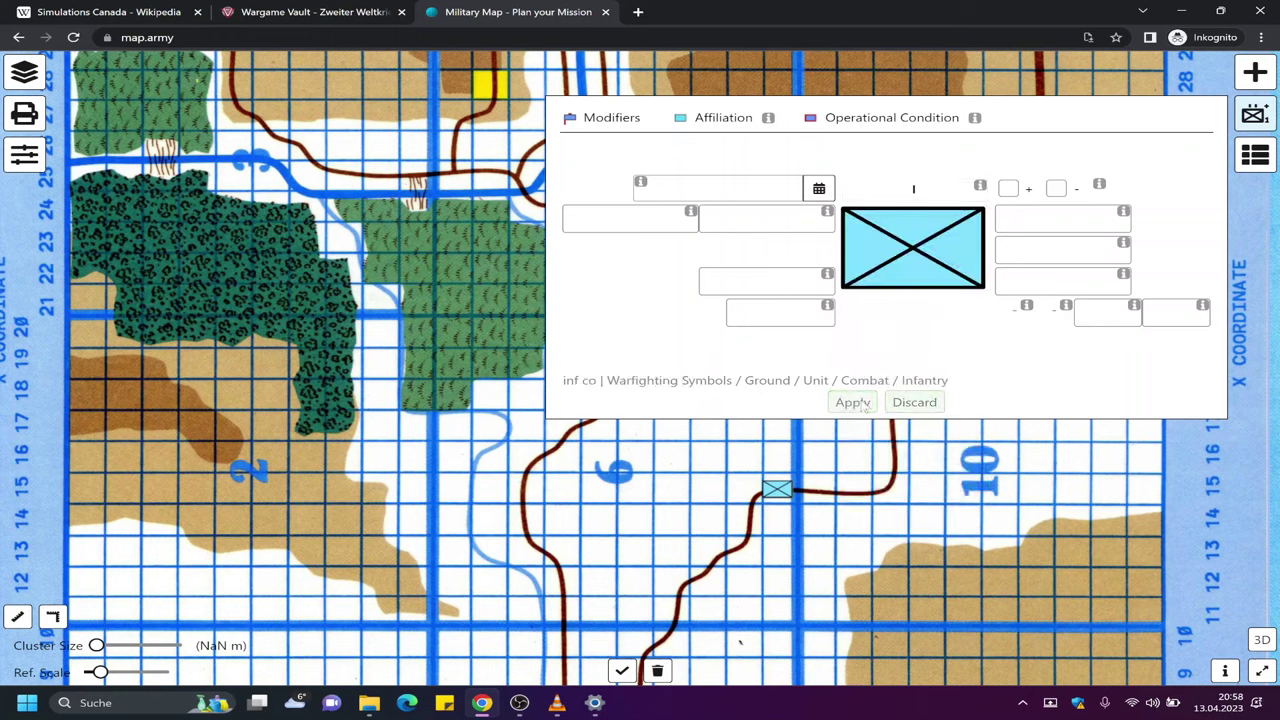
click(1252, 118)
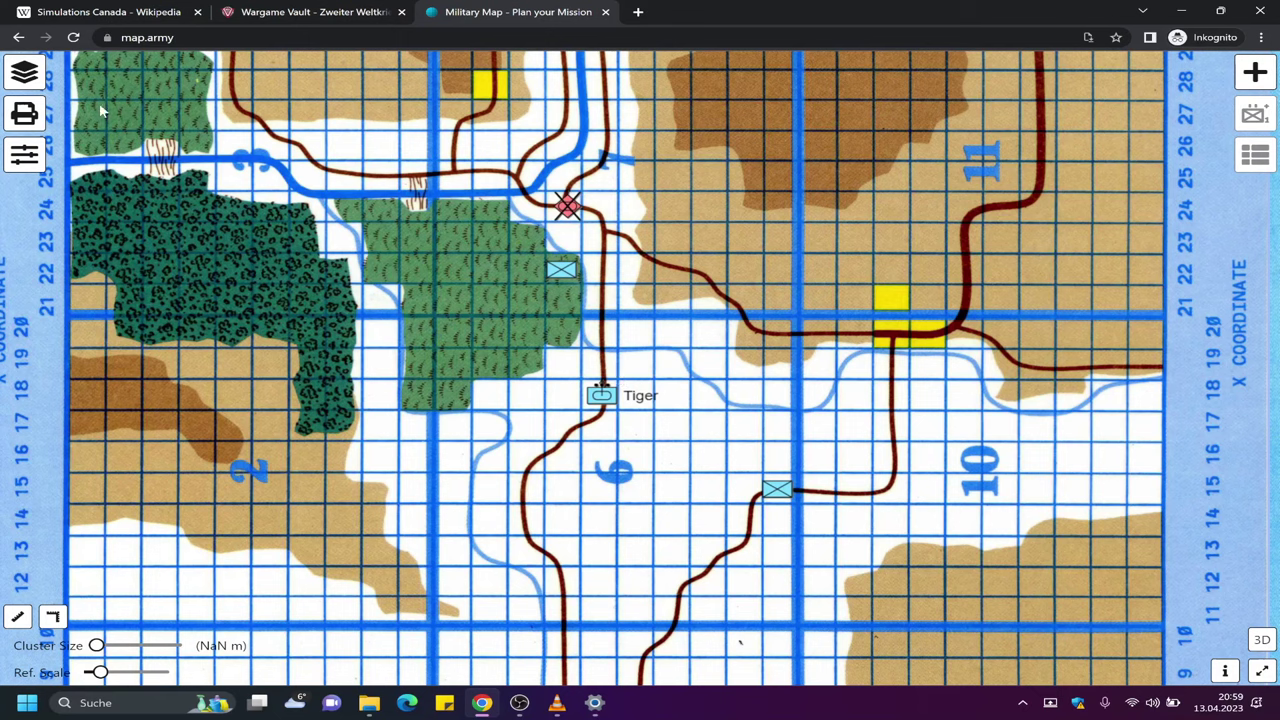
Uncheck Measure Tools under Map Tools and close the Settings panel
click(28, 155)
scroll(270, 333, down, 5)
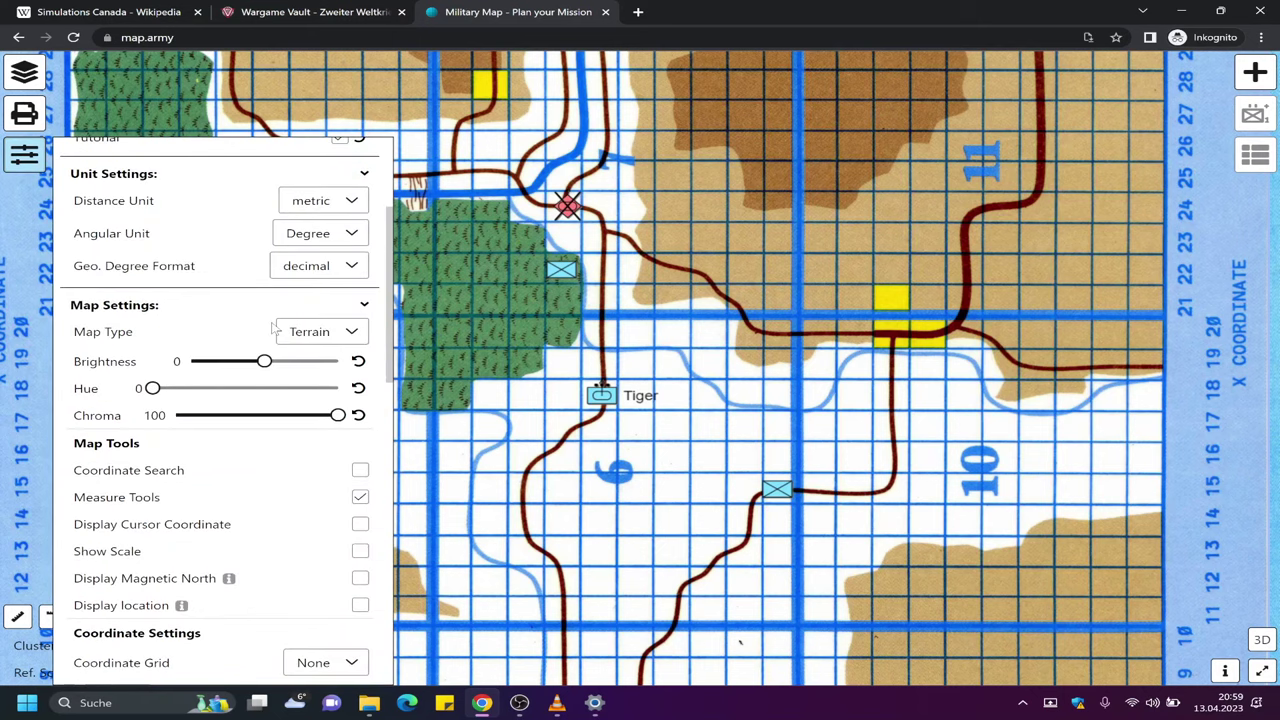
scroll(270, 333, down, 10)
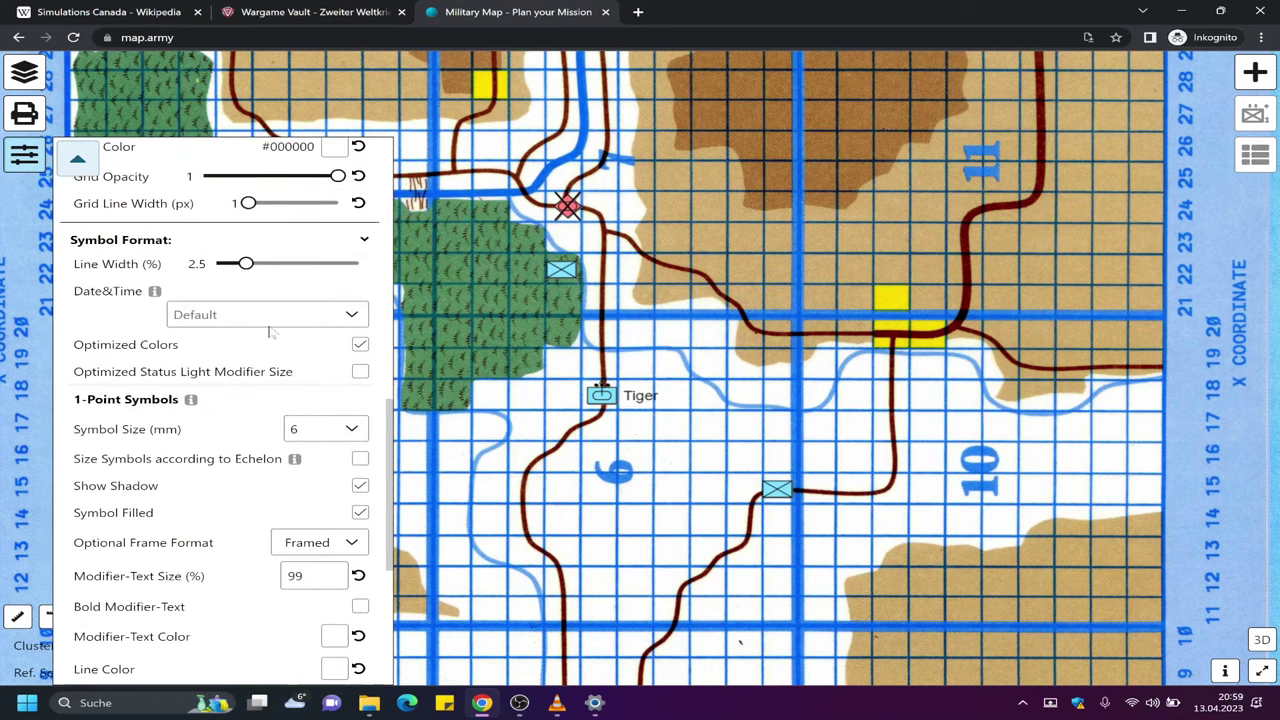
scroll(356, 385, down, 2)
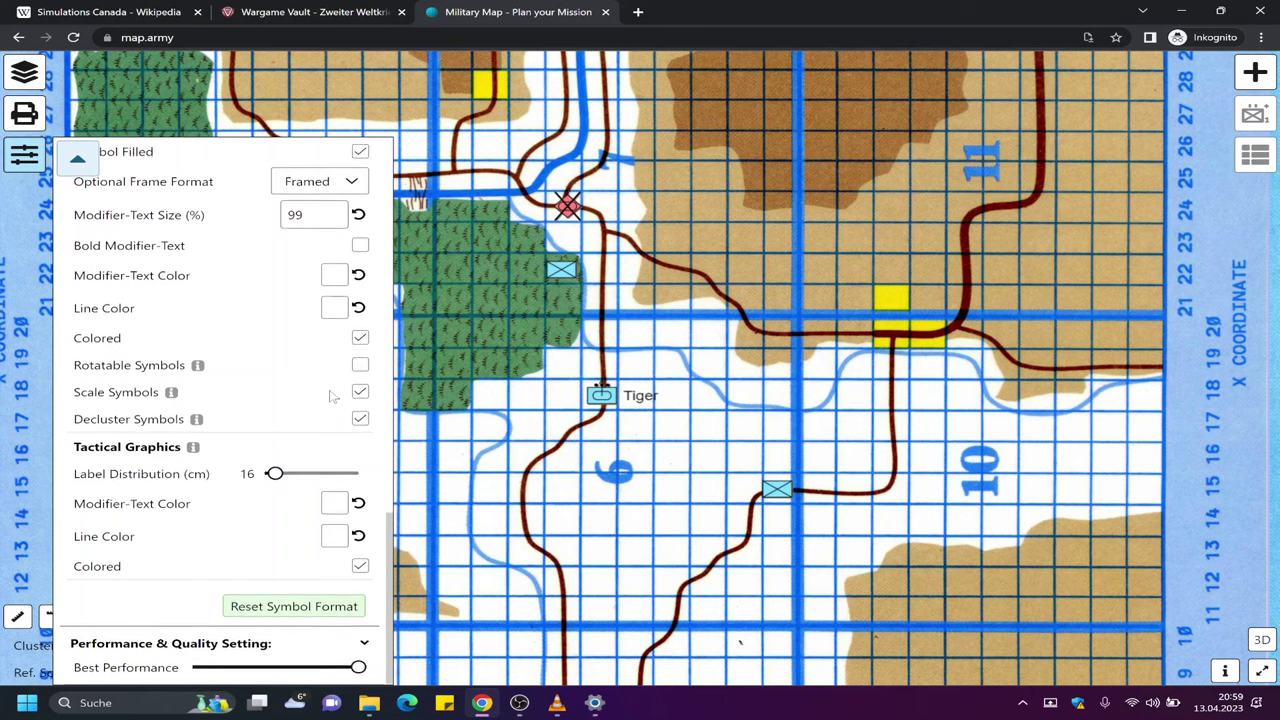
scroll(345, 370, up, 5)
scroll(332, 396, up, 4)
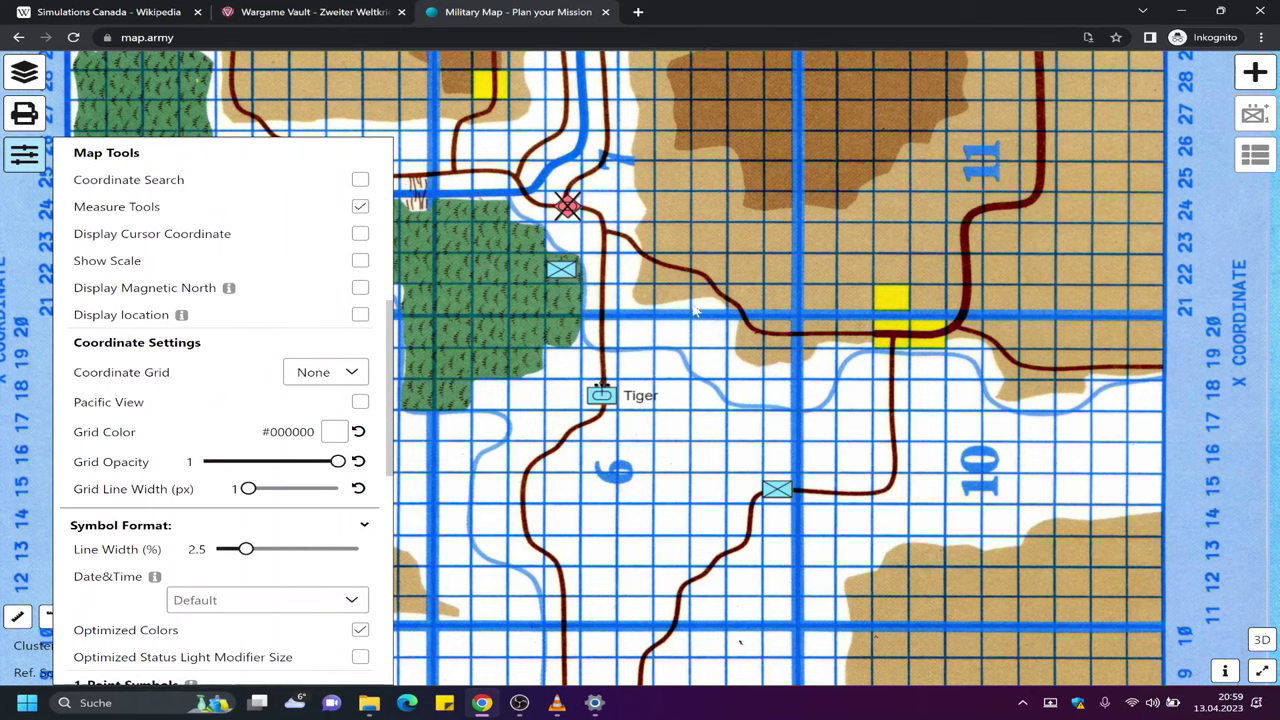
scroll(292, 330, up, 1)
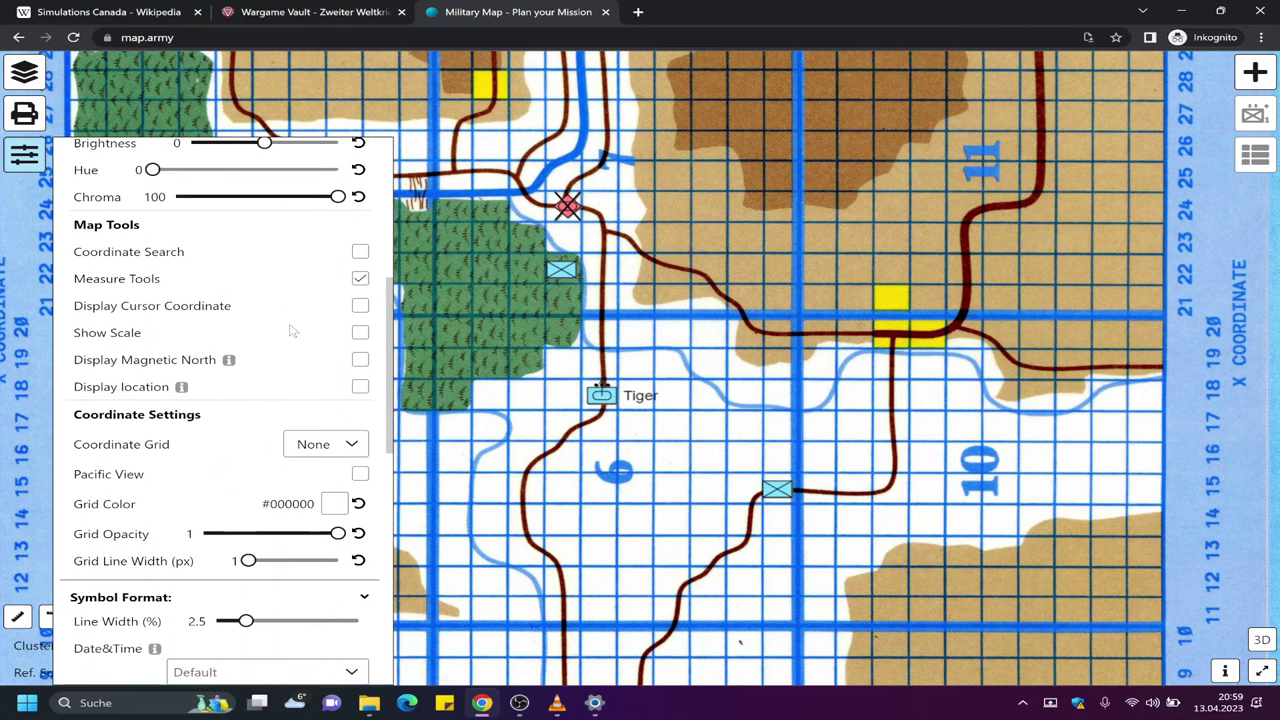
scroll(292, 331, up, 1)
click(360, 350)
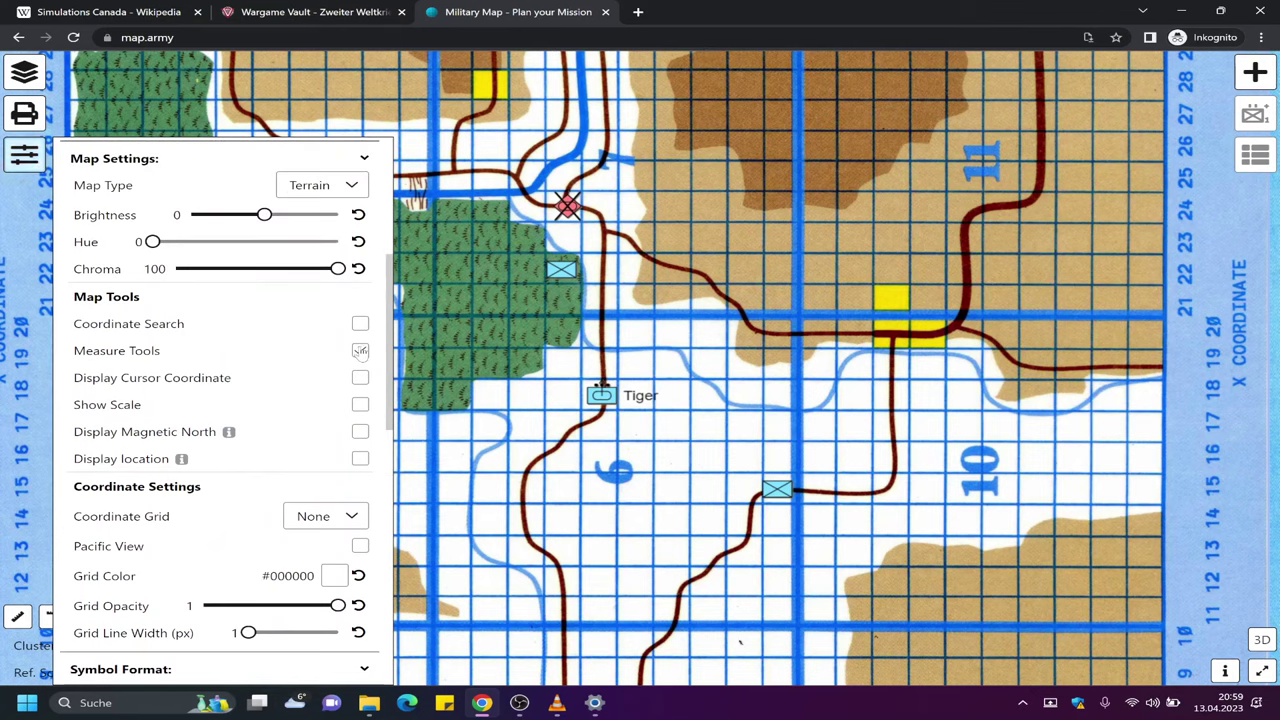
click(24, 153)
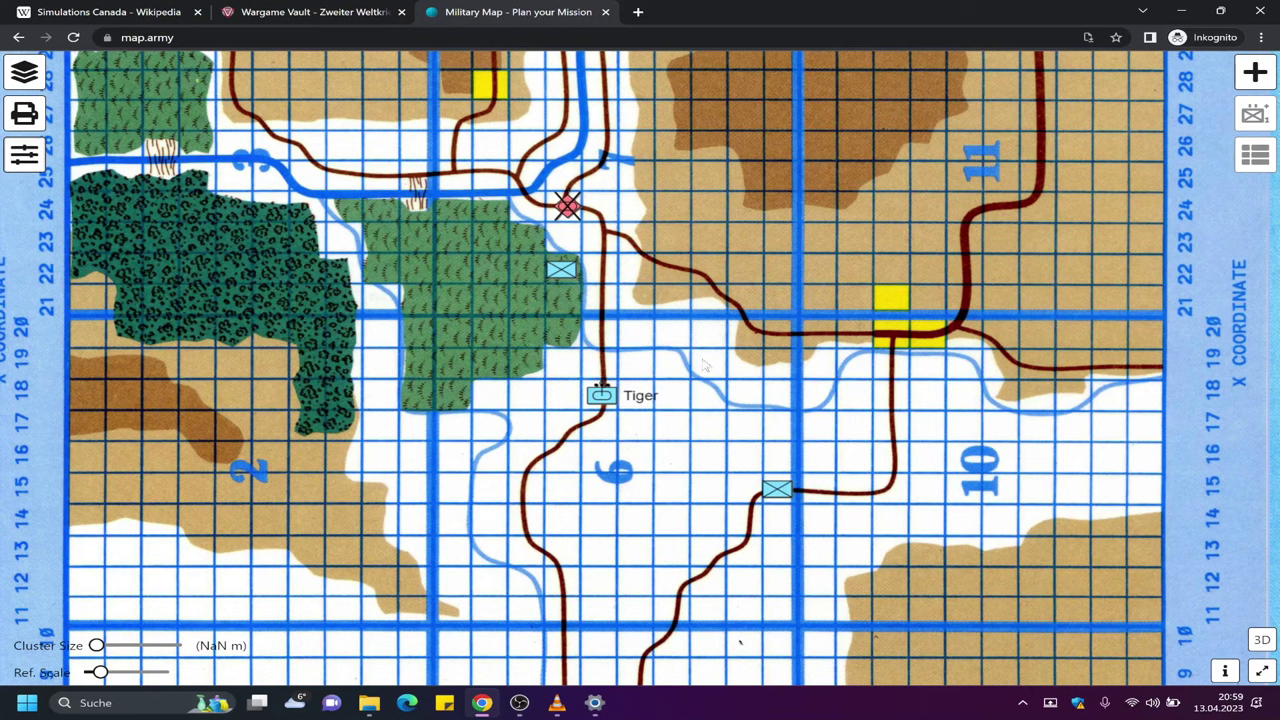
scroll(534, 360, down, 3)
scroll(592, 362, up, 5)
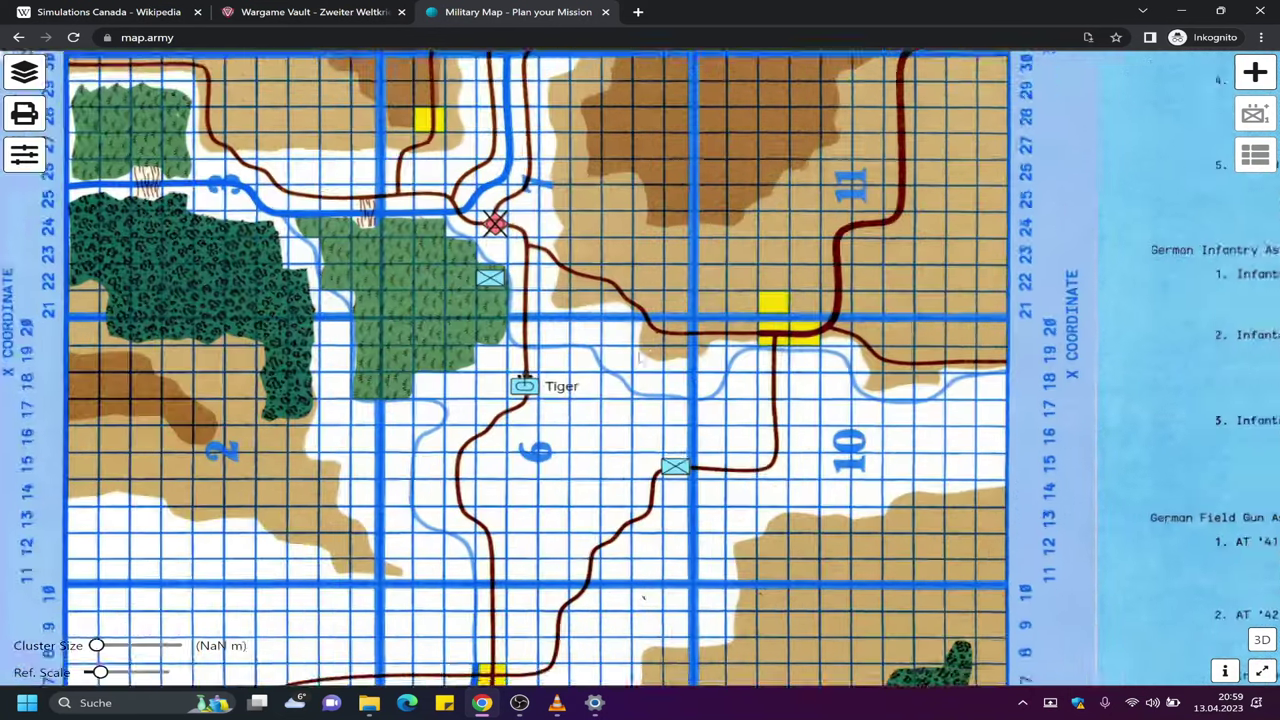
scroll(729, 341, down, 2)
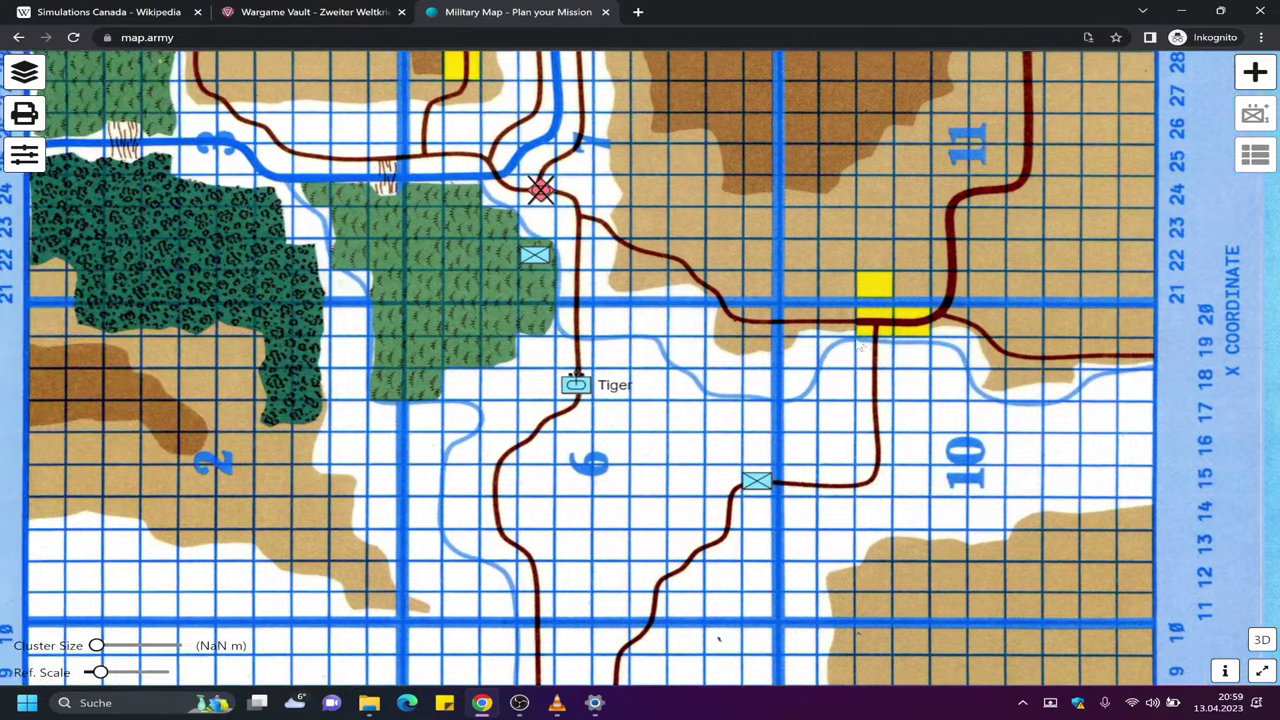
scroll(703, 203, up, 3)
key(Up)
key(Up)
key(Up)
key(Up)
key(Right)
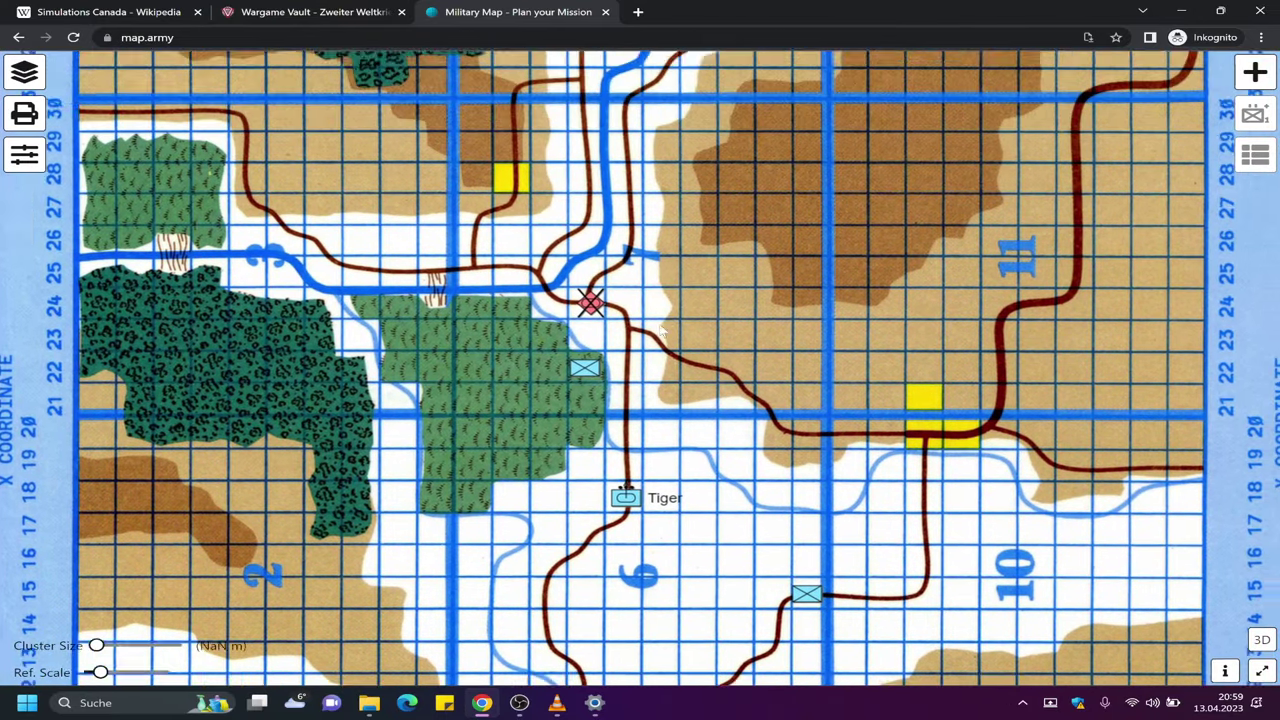
scroll(682, 366, down, 1)
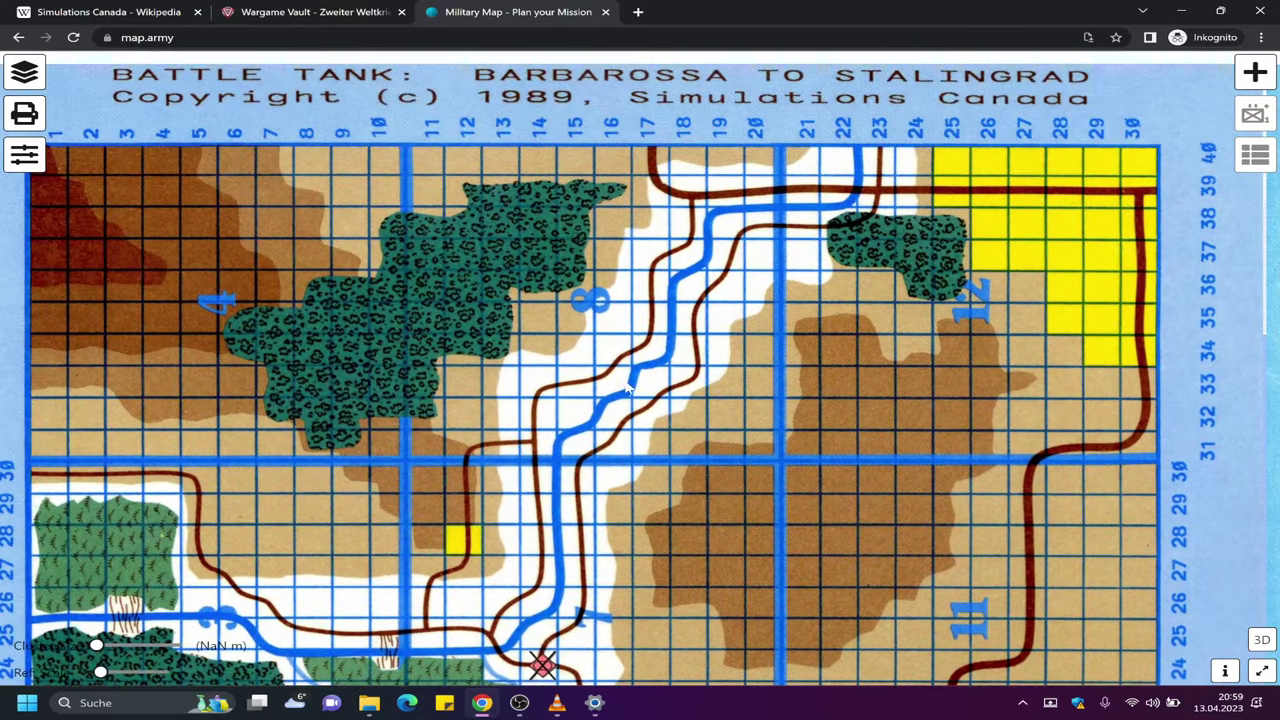
scroll(628, 273, up, 1)
scroll(628, 273, down, 1)
scroll(714, 344, up, 1)
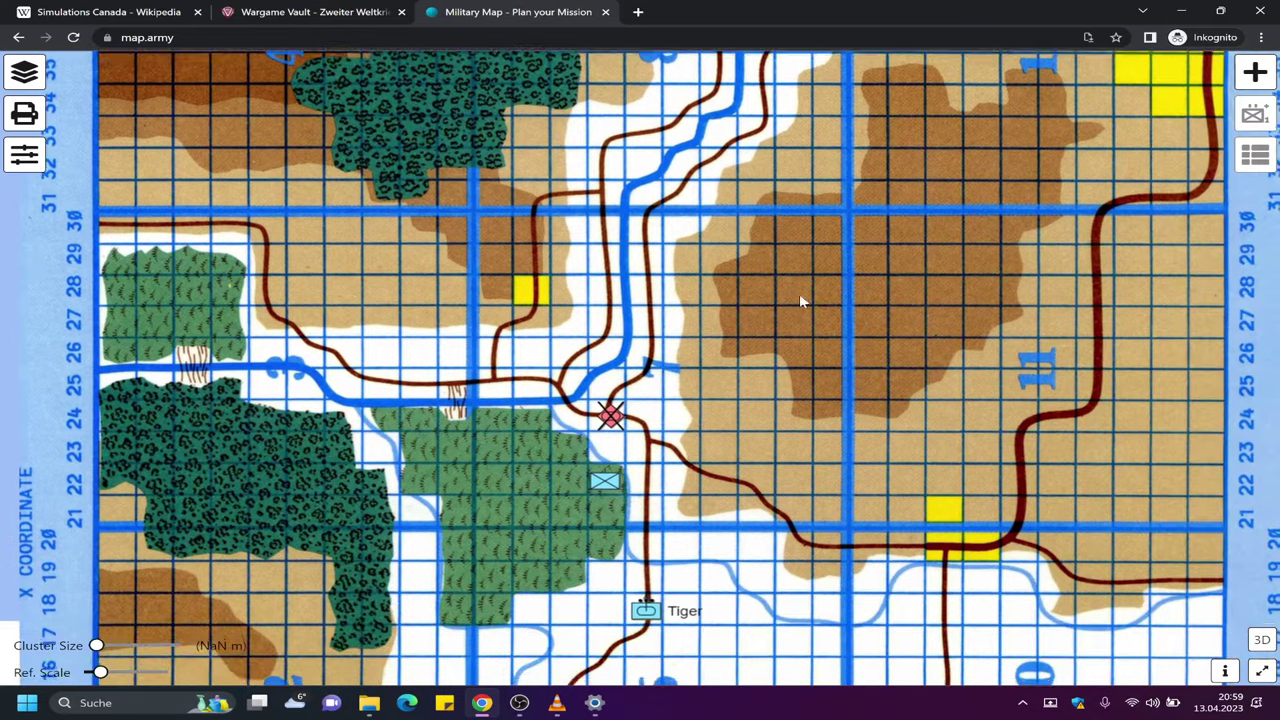
scroll(280, 343, down, 1)
scroll(46, 294, up, 1)
scroll(575, 265, down, 1)
scroll(634, 272, up, 1)
key(Right)
key(Right)
key(Right)
key(Down)
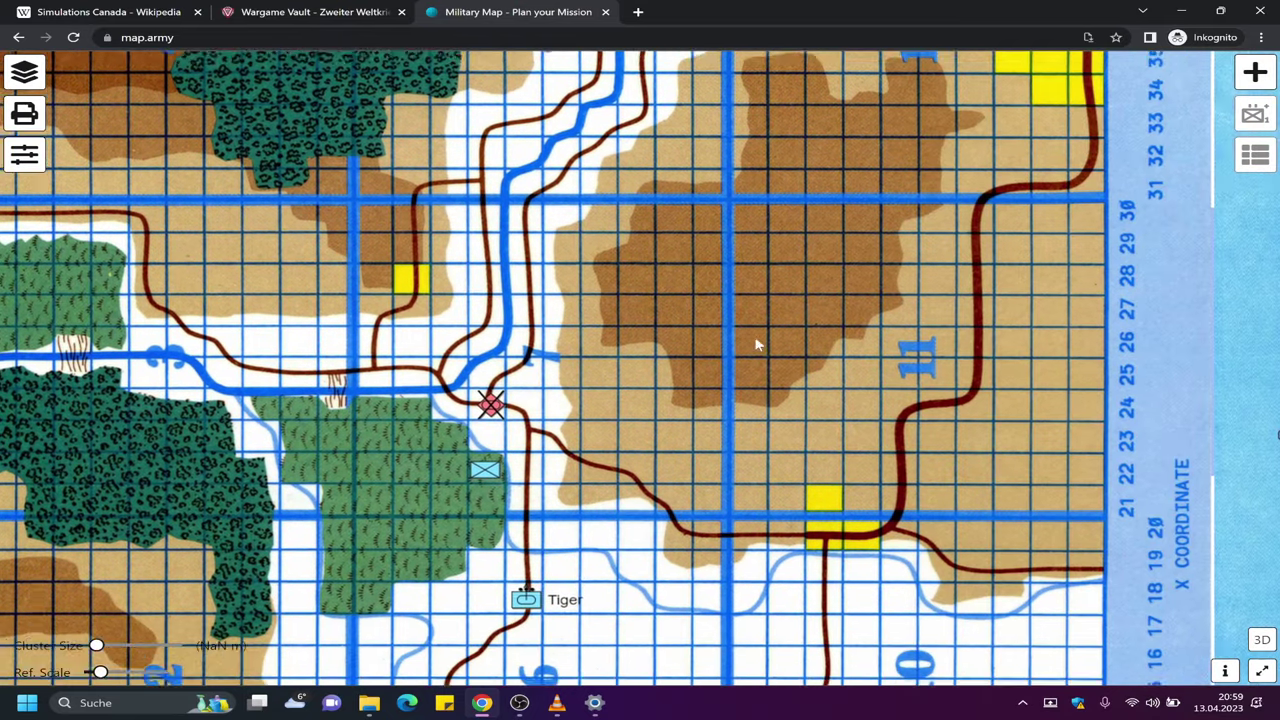
key(Right)
key(Right)
key(Right)
key(Left)
key(Left)
key(Left)
key(Left)
key(Left)
key(Left)
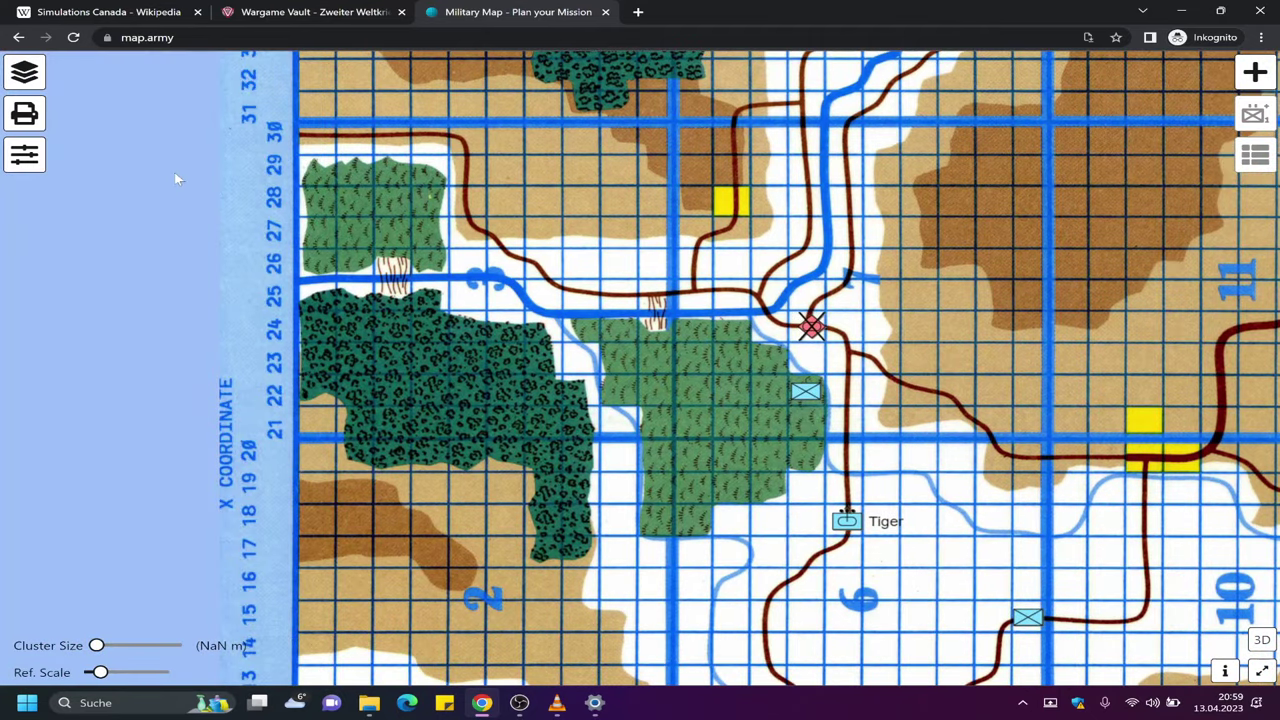
click(27, 160)
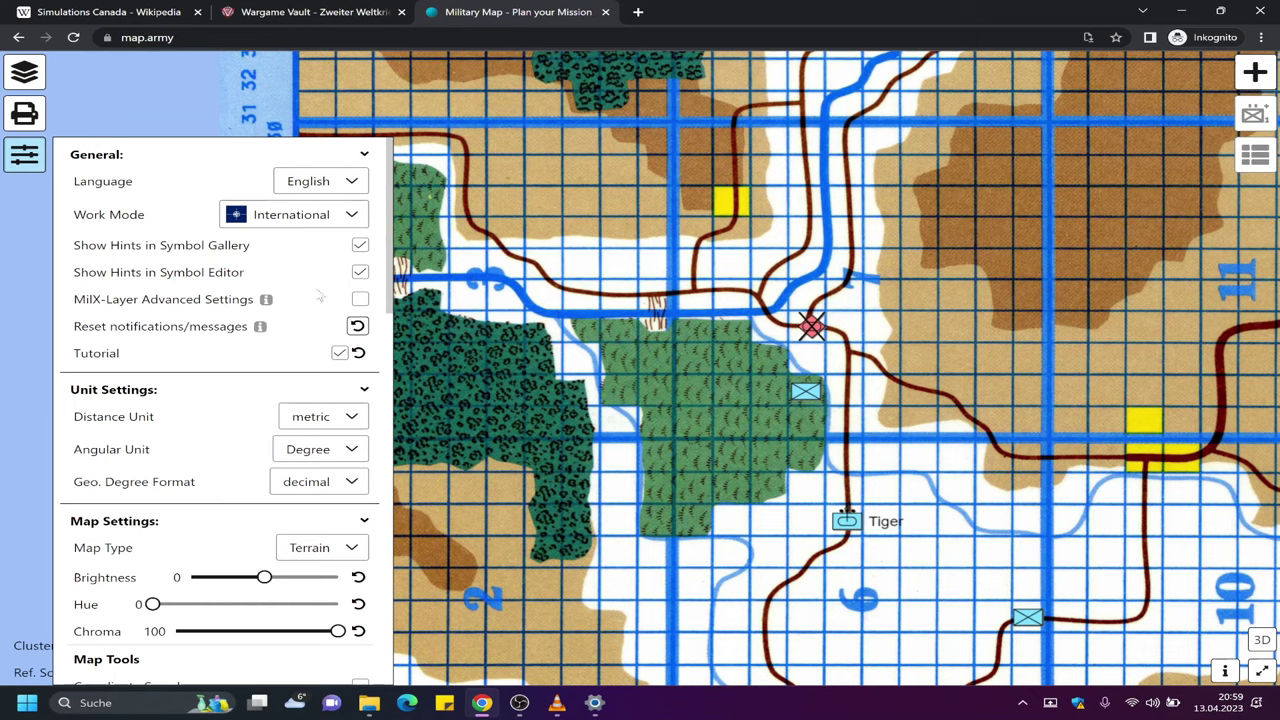
scroll(344, 468, down, 1)
click(330, 477)
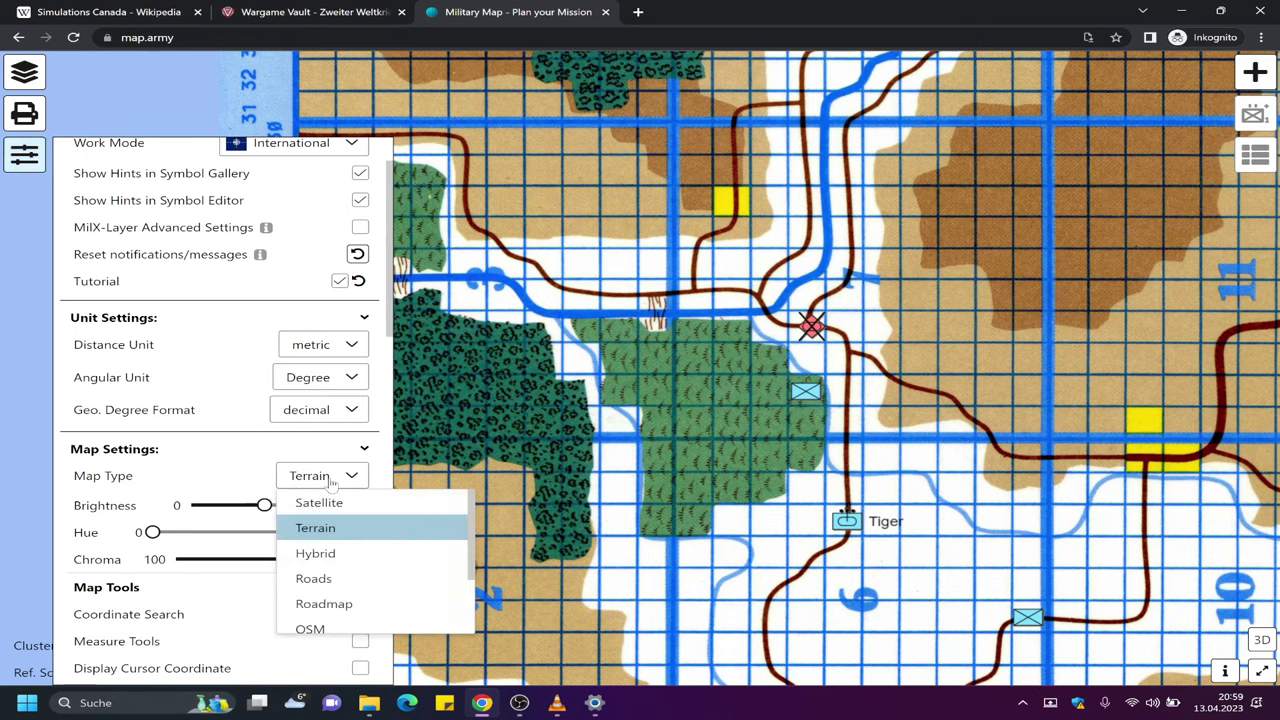
scroll(352, 537, down, 1)
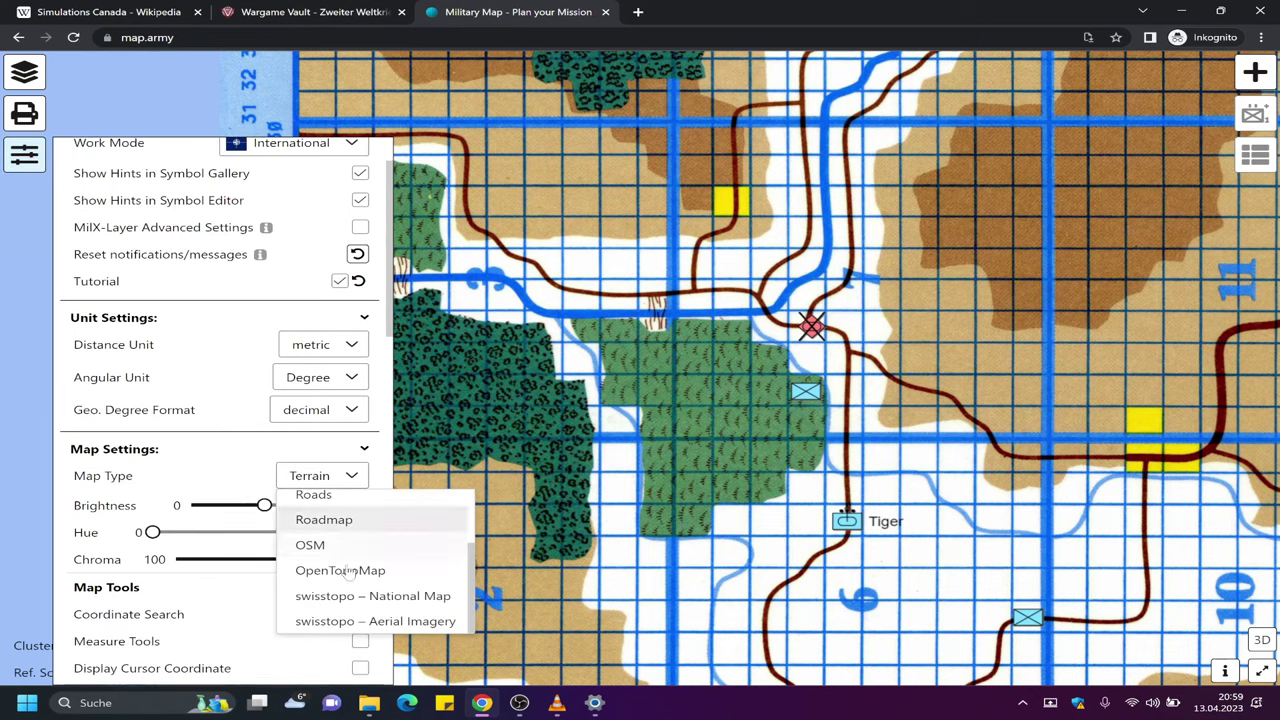
scroll(352, 622, up, 1)
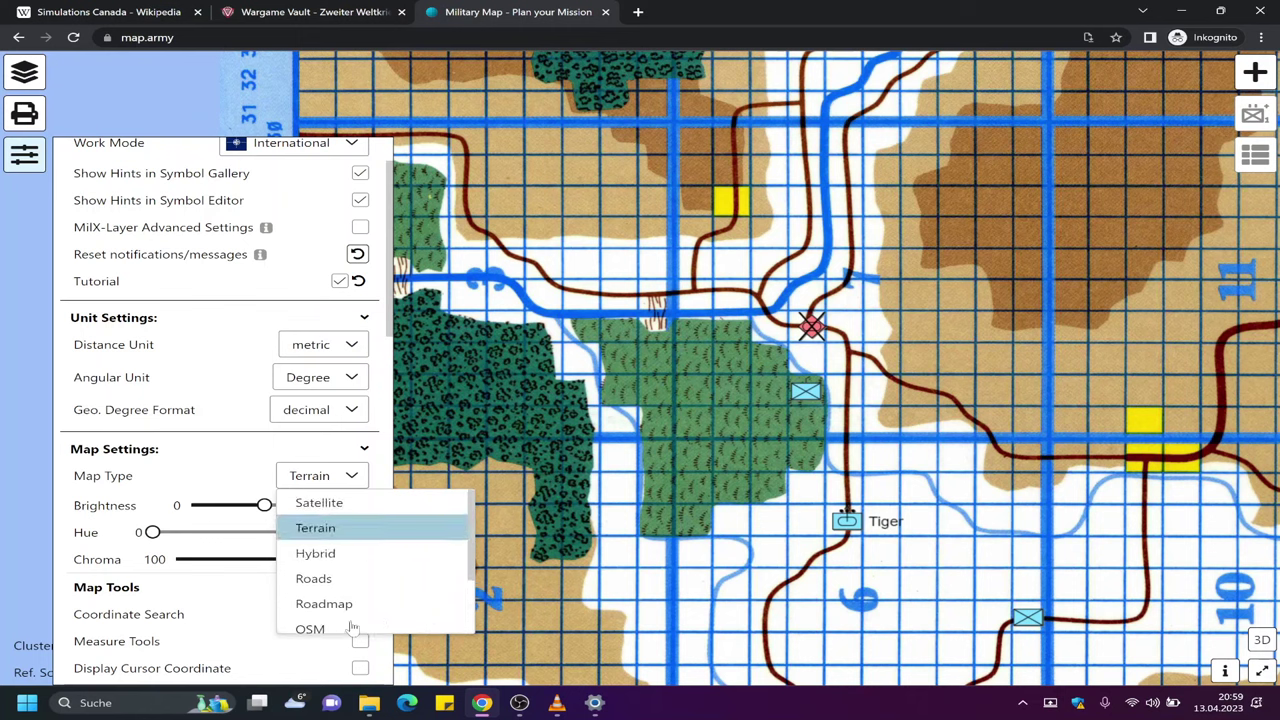
scroll(352, 622, down, 1)
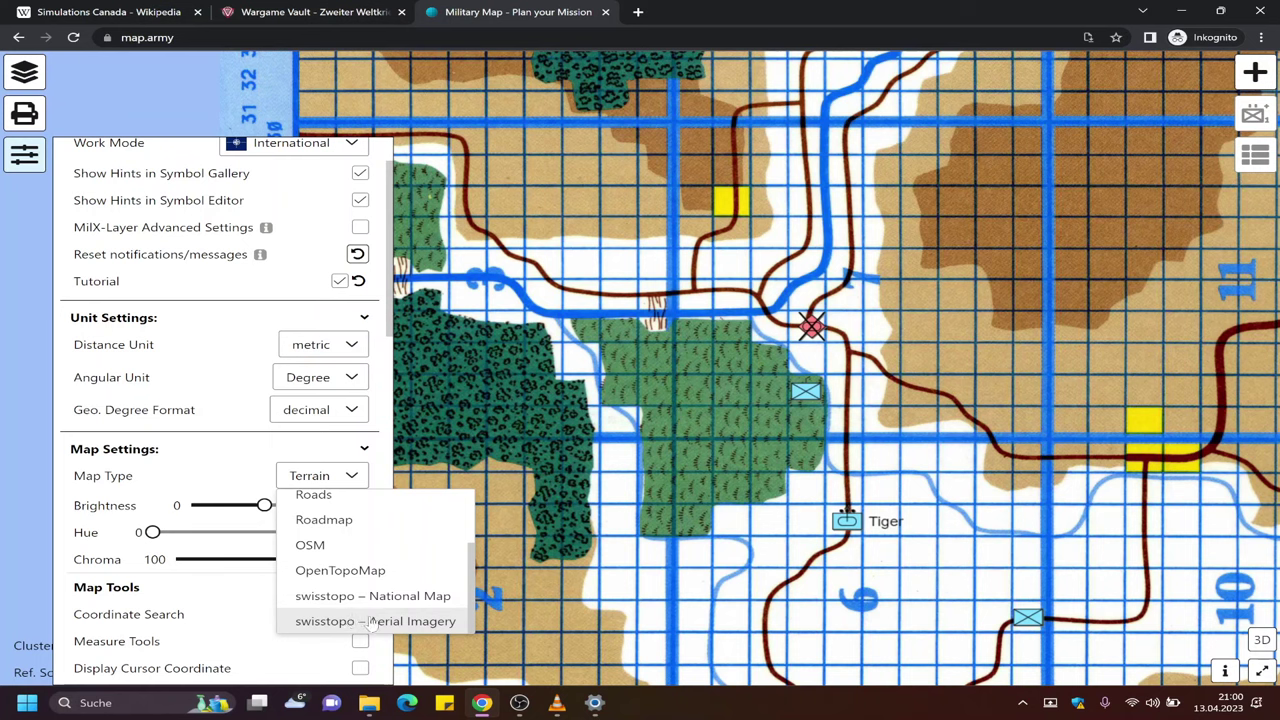
click(330, 486)
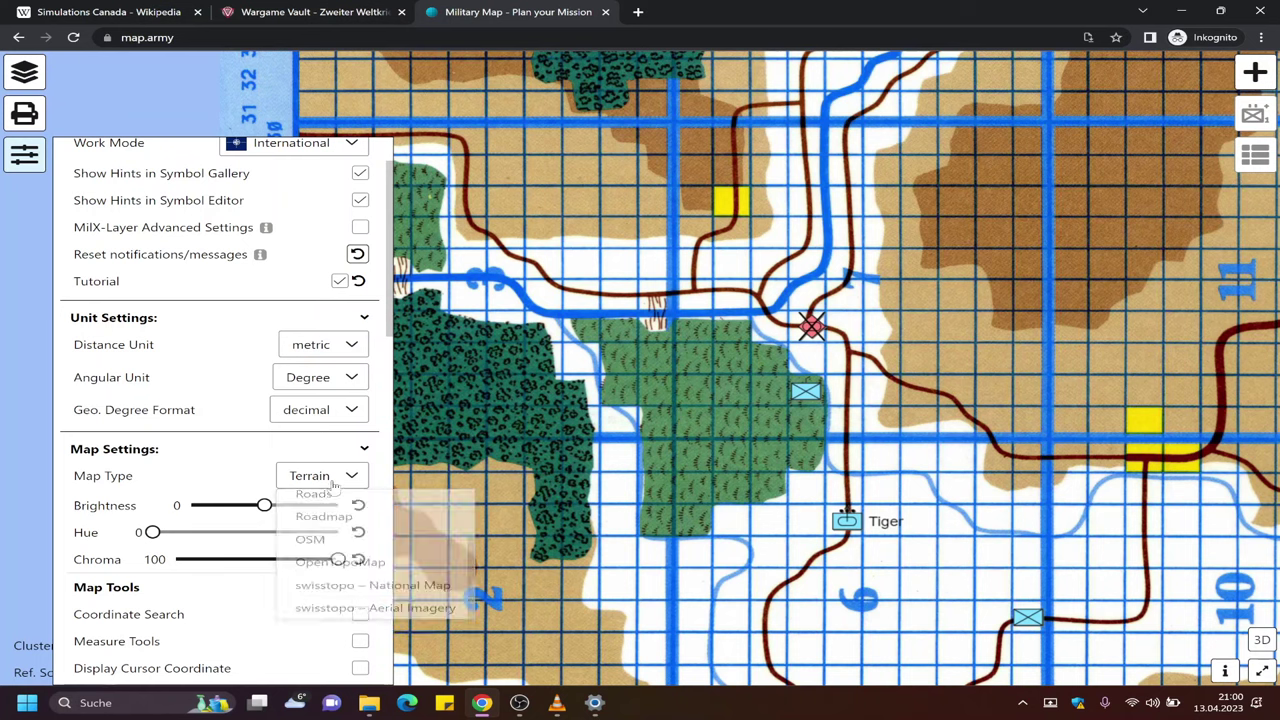
scroll(277, 398, up, 2)
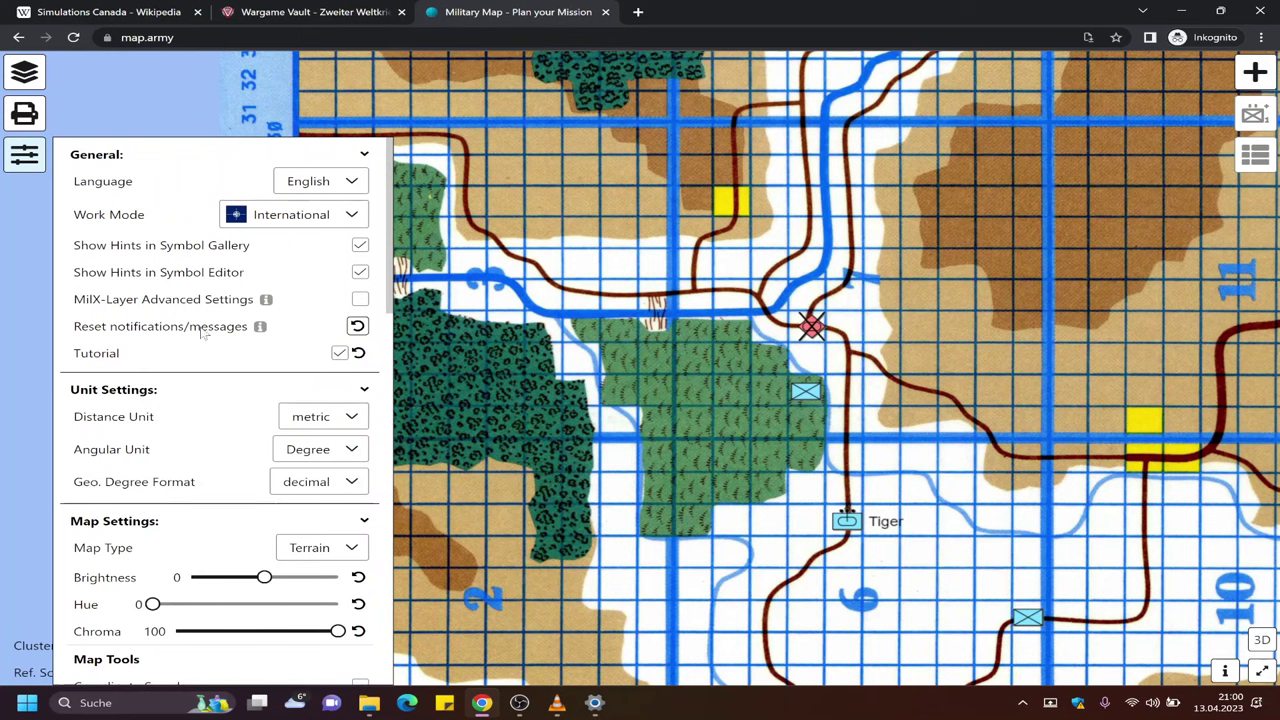
Set the hostile armour company's operational condition back to Present and apply it
click(24, 154)
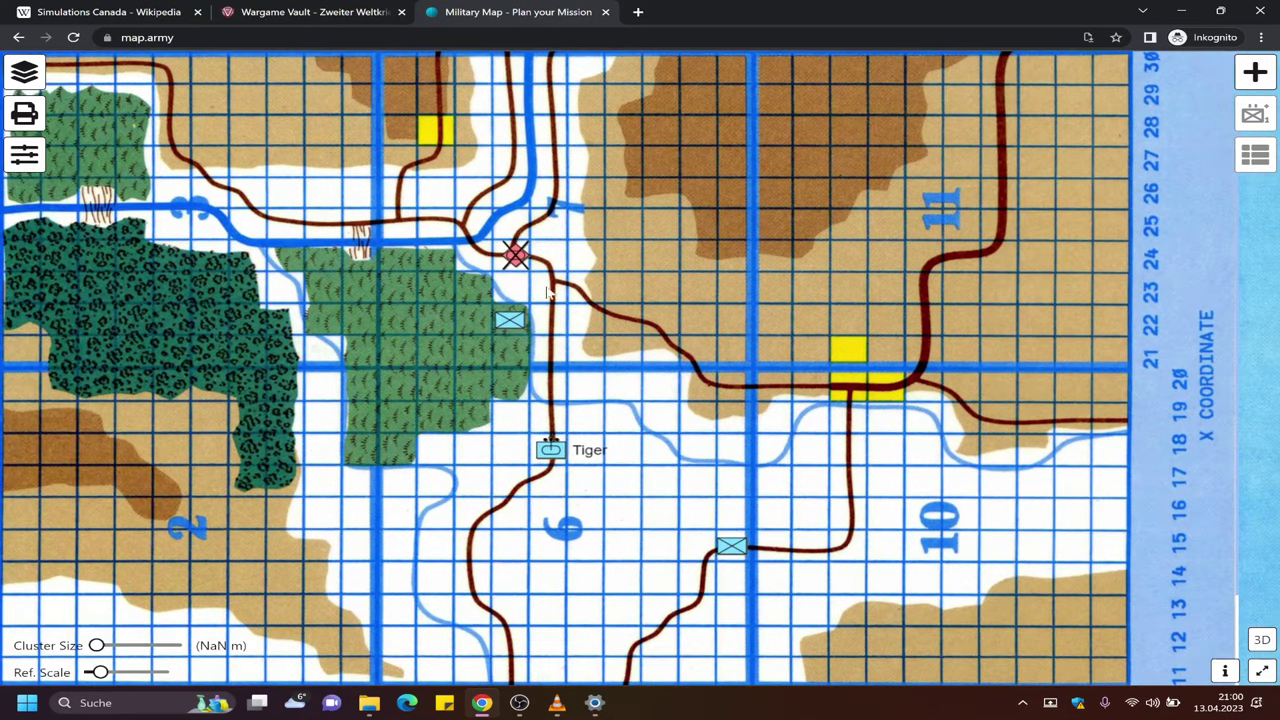
click(509, 251)
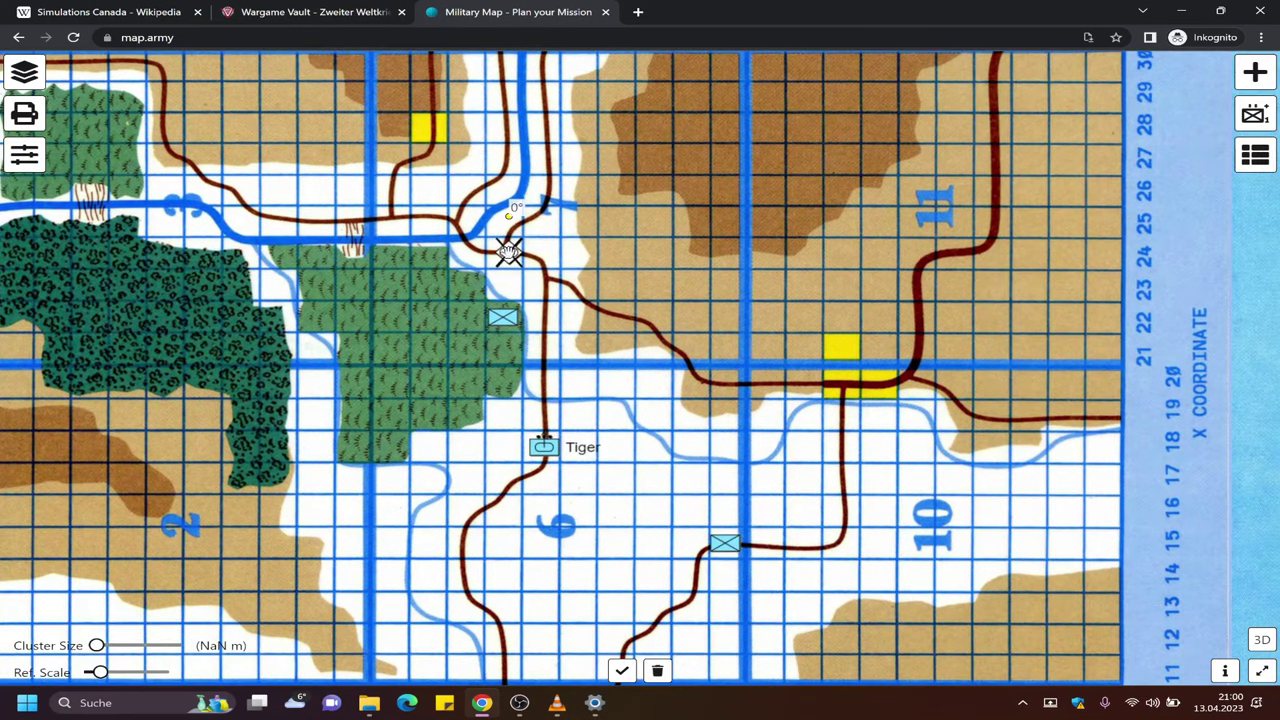
click(509, 251)
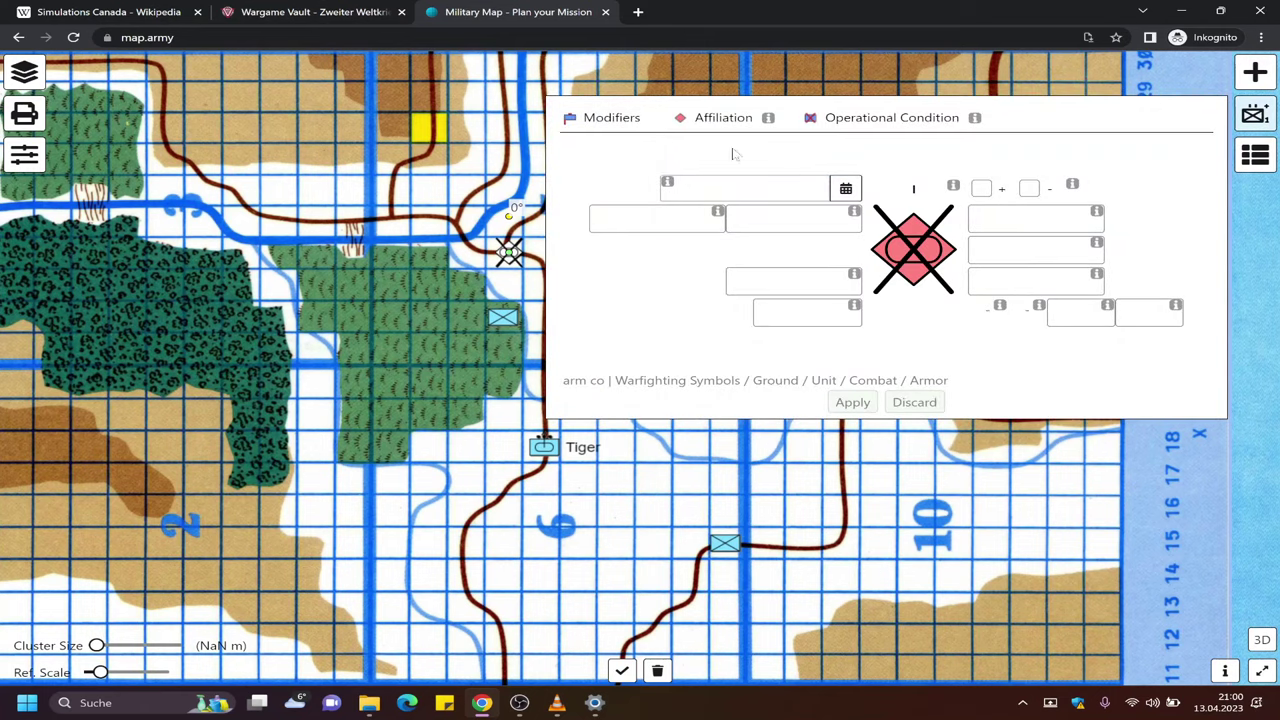
mouse_move(726, 122)
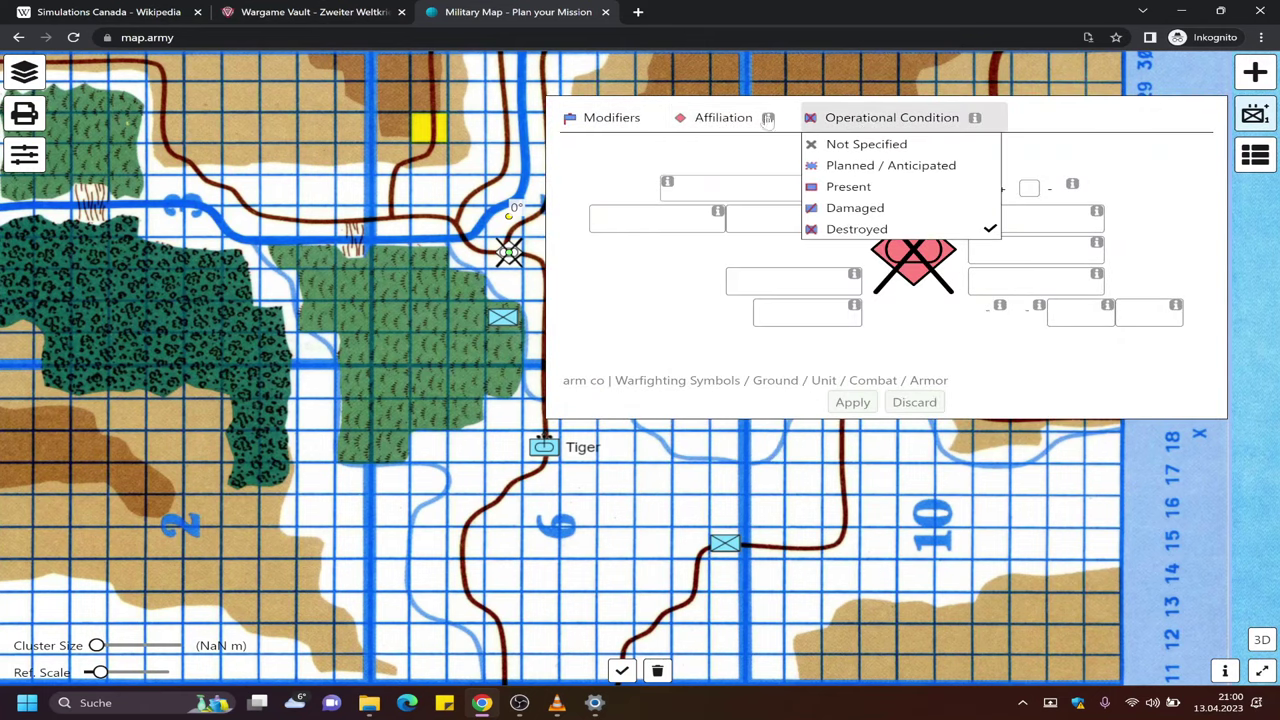
mouse_move(862, 121)
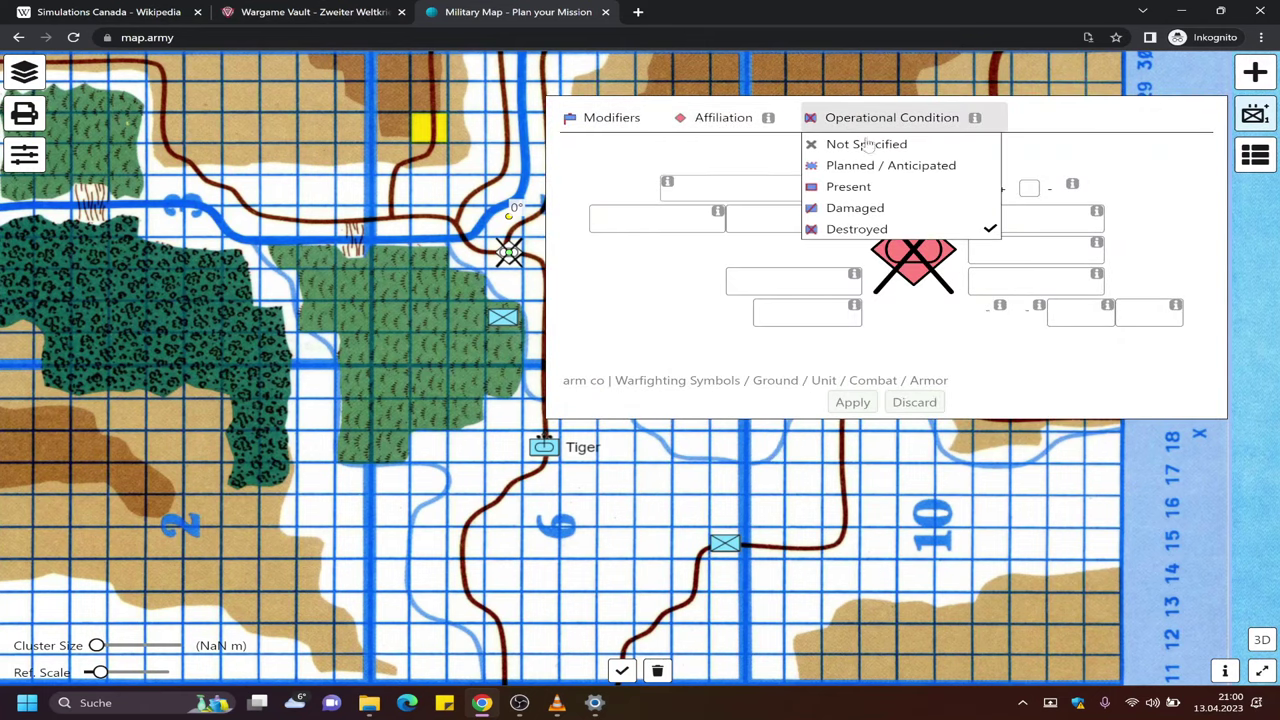
click(877, 208)
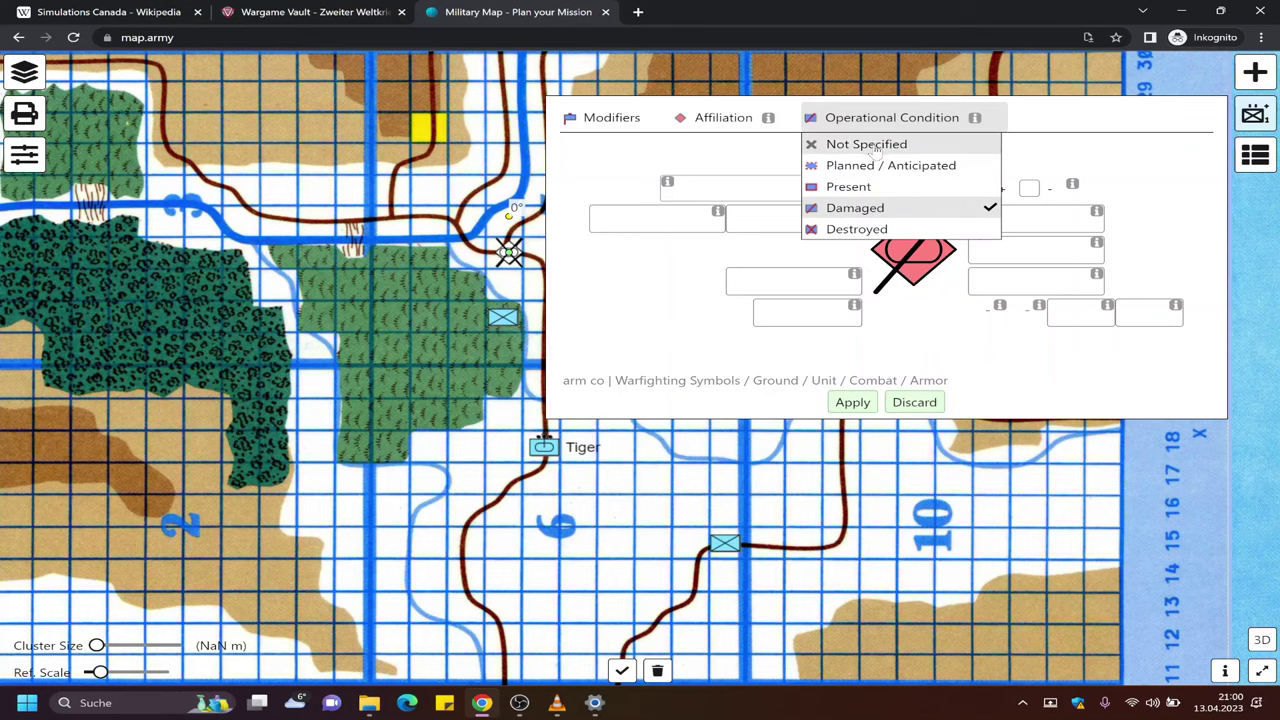
click(857, 190)
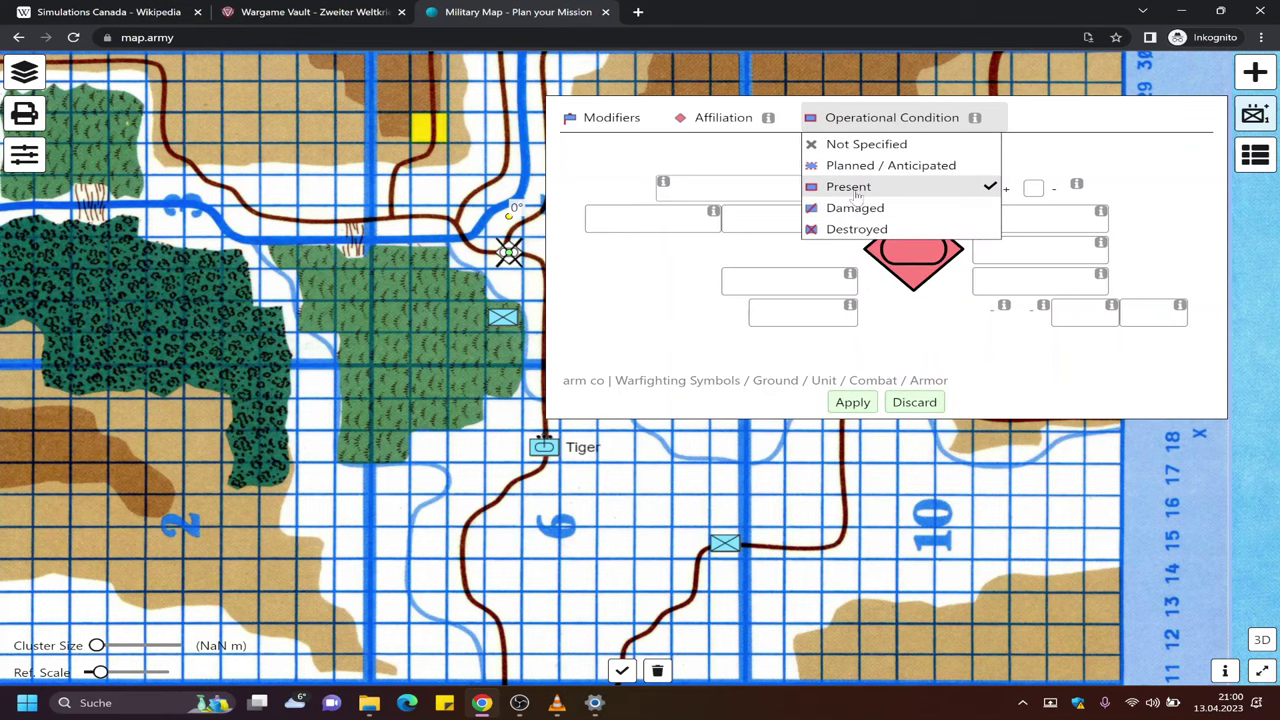
click(388, 253)
Mark the Tiger platoon's operational condition as Damaged and apply it
click(546, 447)
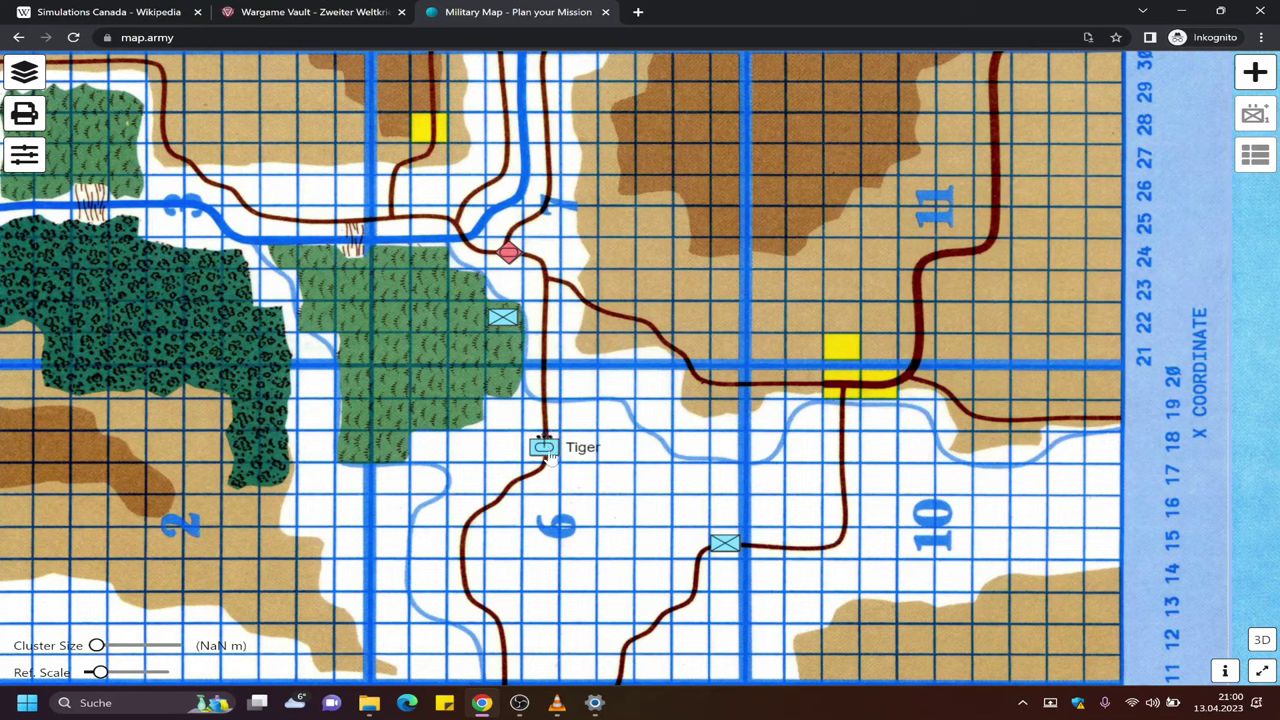
click(879, 136)
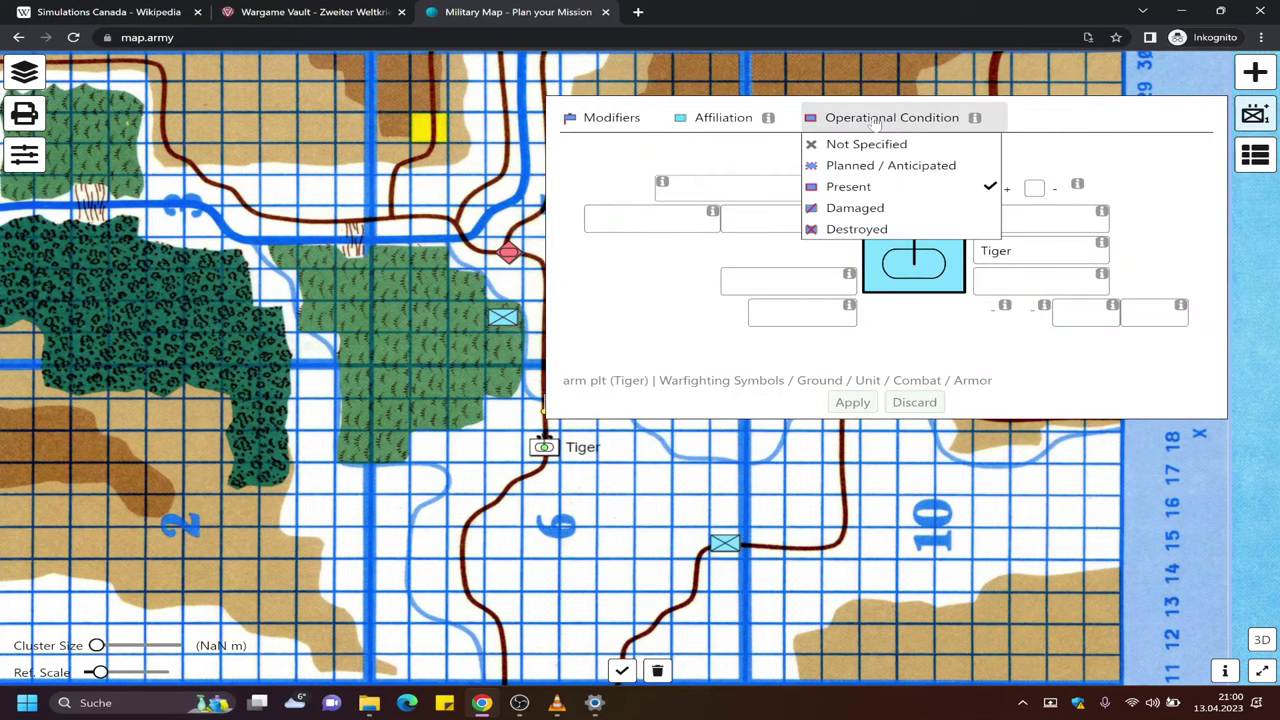
click(851, 207)
click(470, 462)
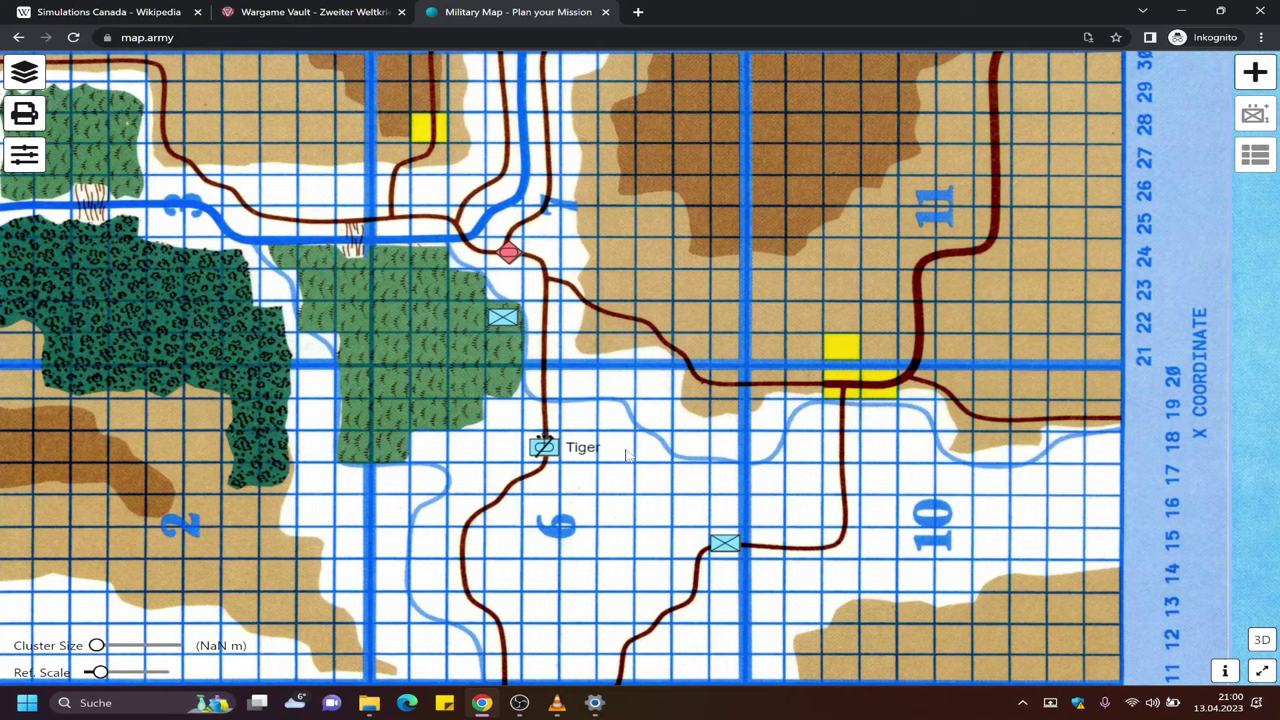
drag(628, 455, 622, 446)
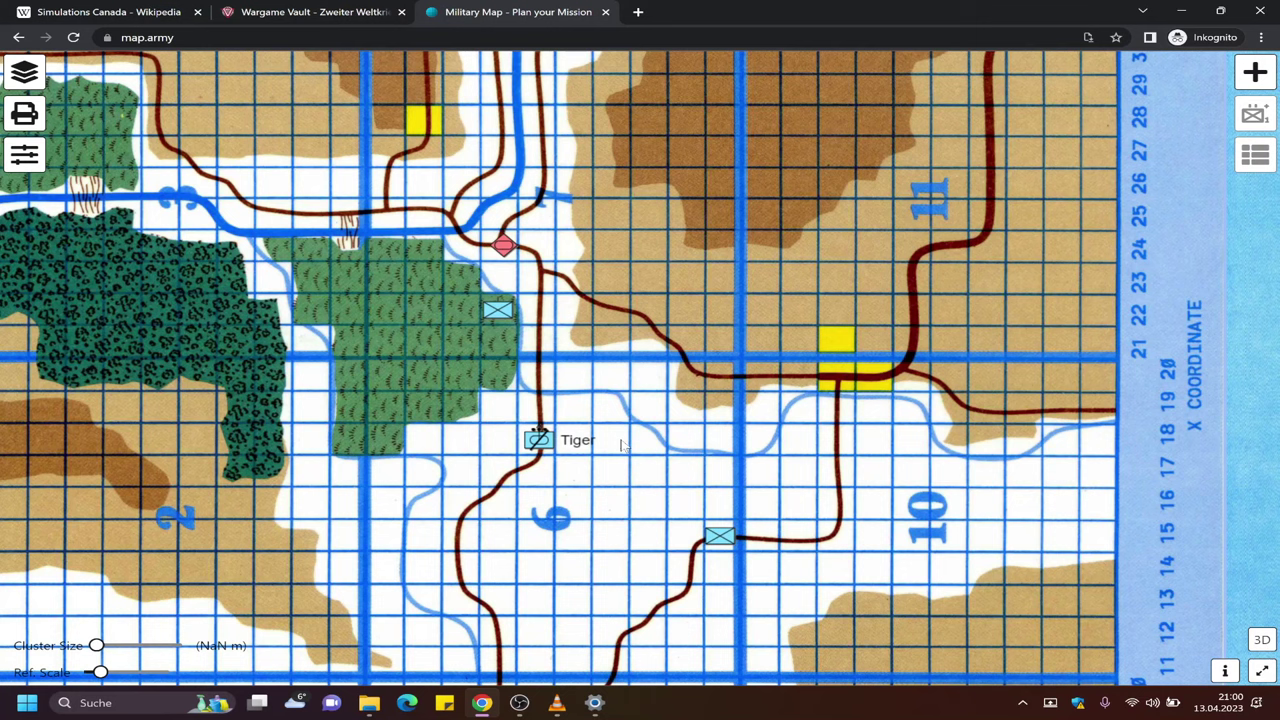
Bring the Simulations Canada article forward and read the Board games table, highlighting the Torpedo! notes
click(110, 12)
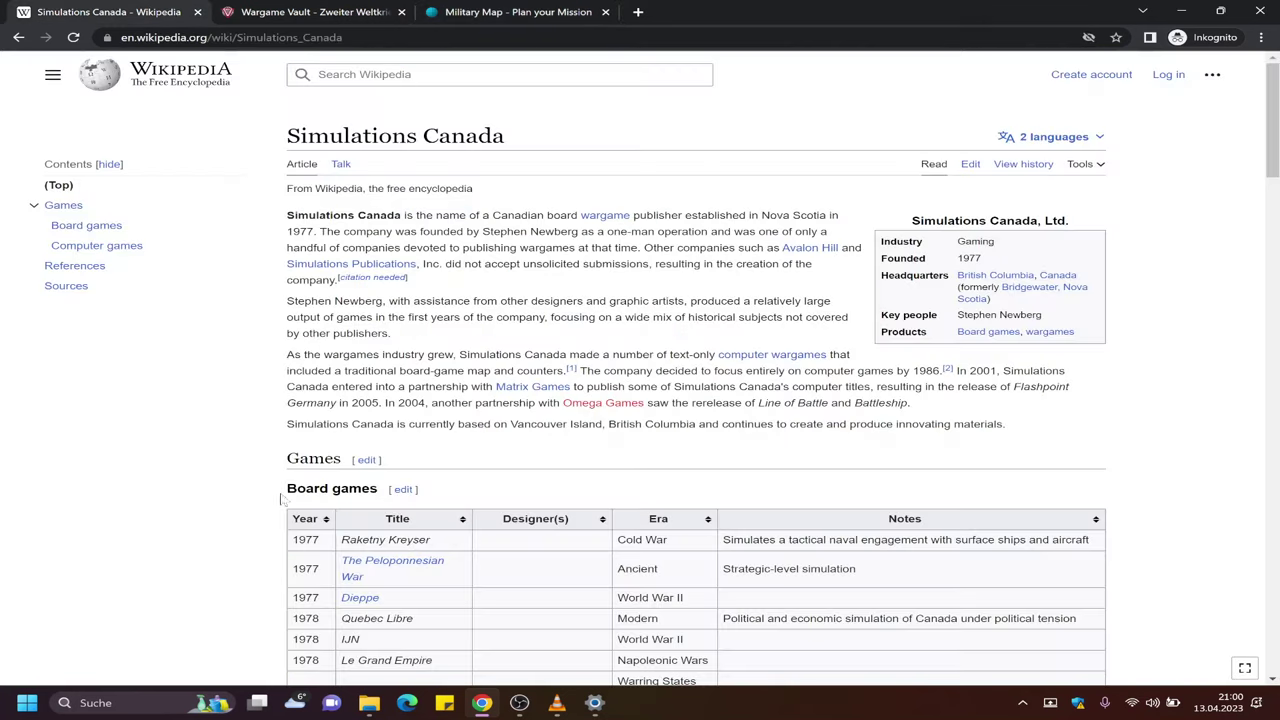
scroll(240, 497, down, 4)
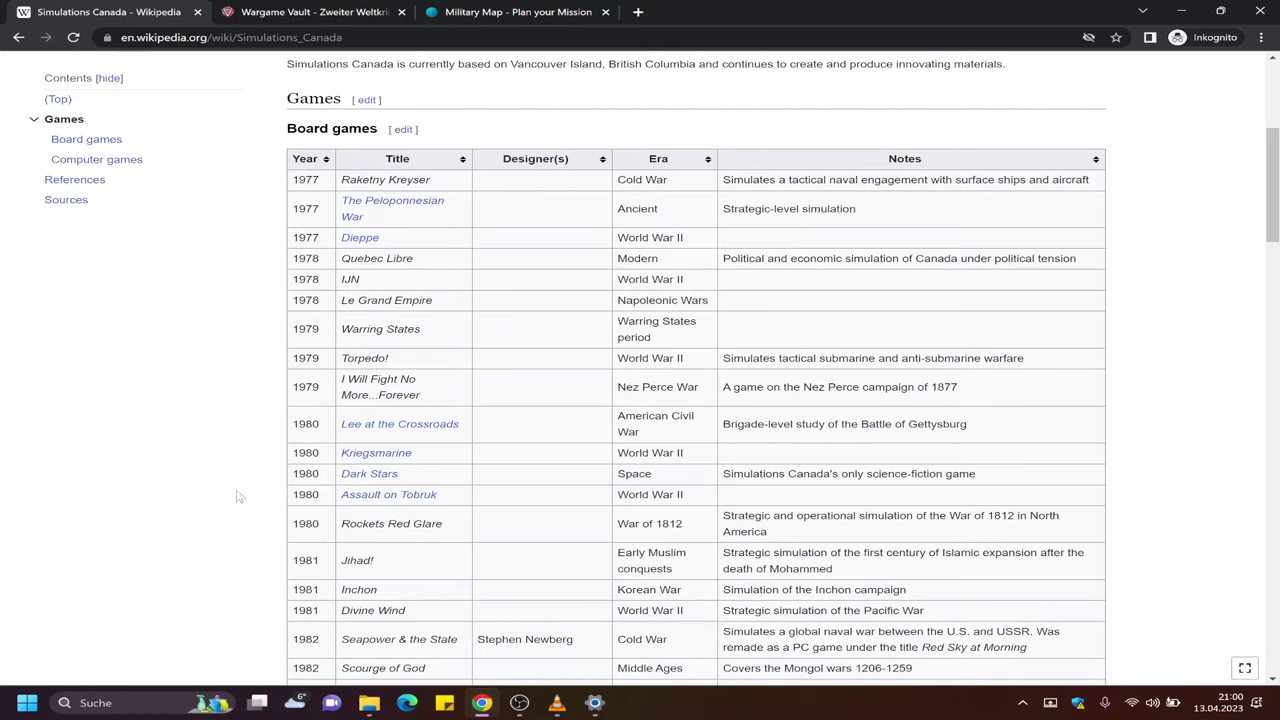
drag(1017, 358, 848, 358)
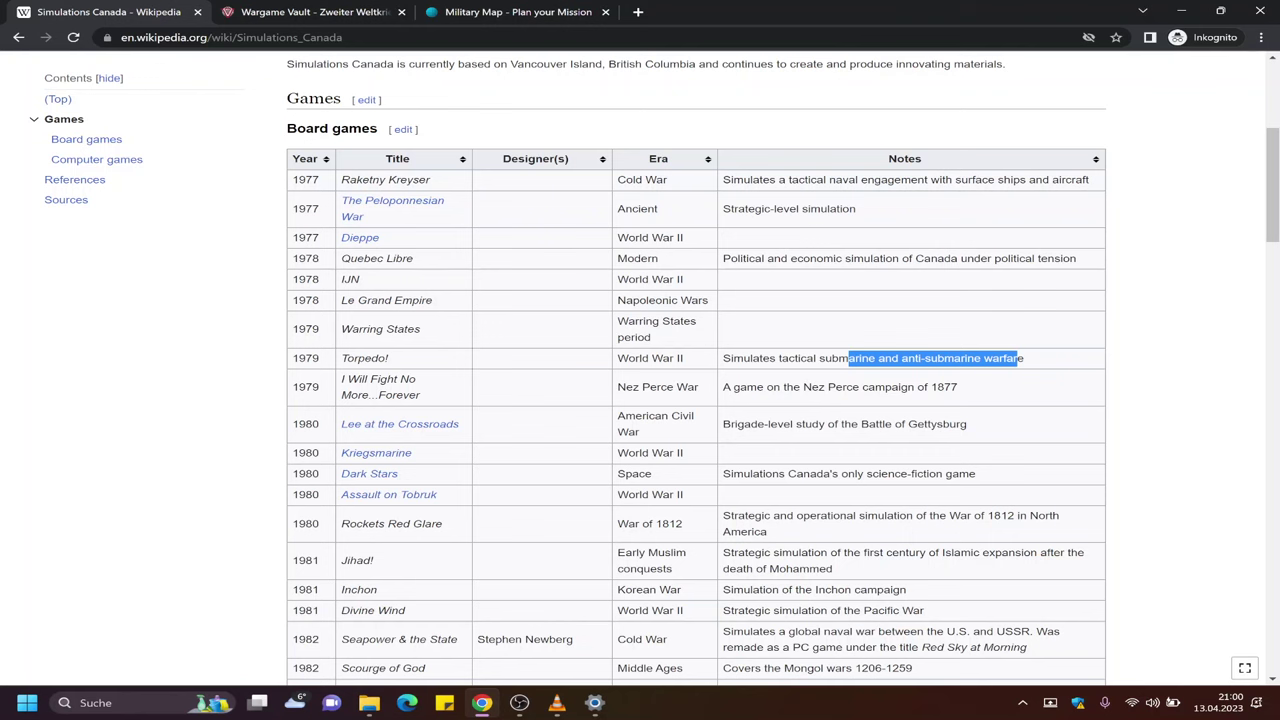
scroll(268, 443, down, 2)
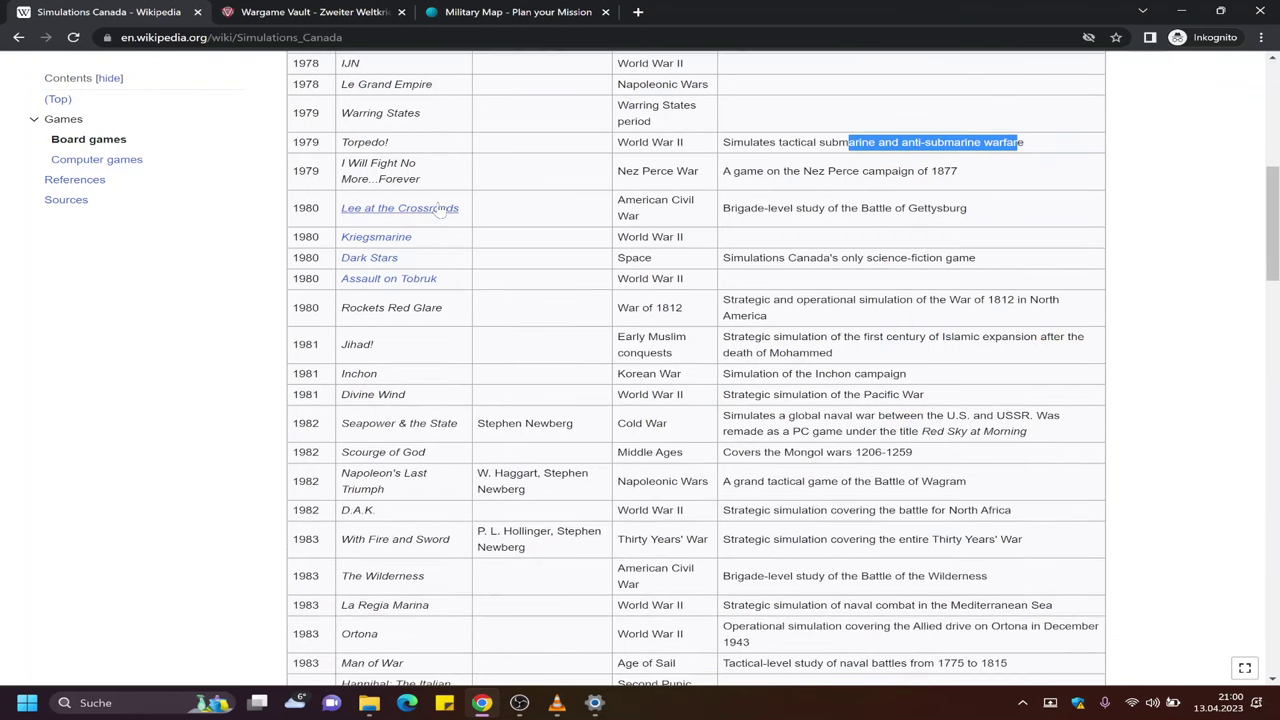
mouse_move(435, 215)
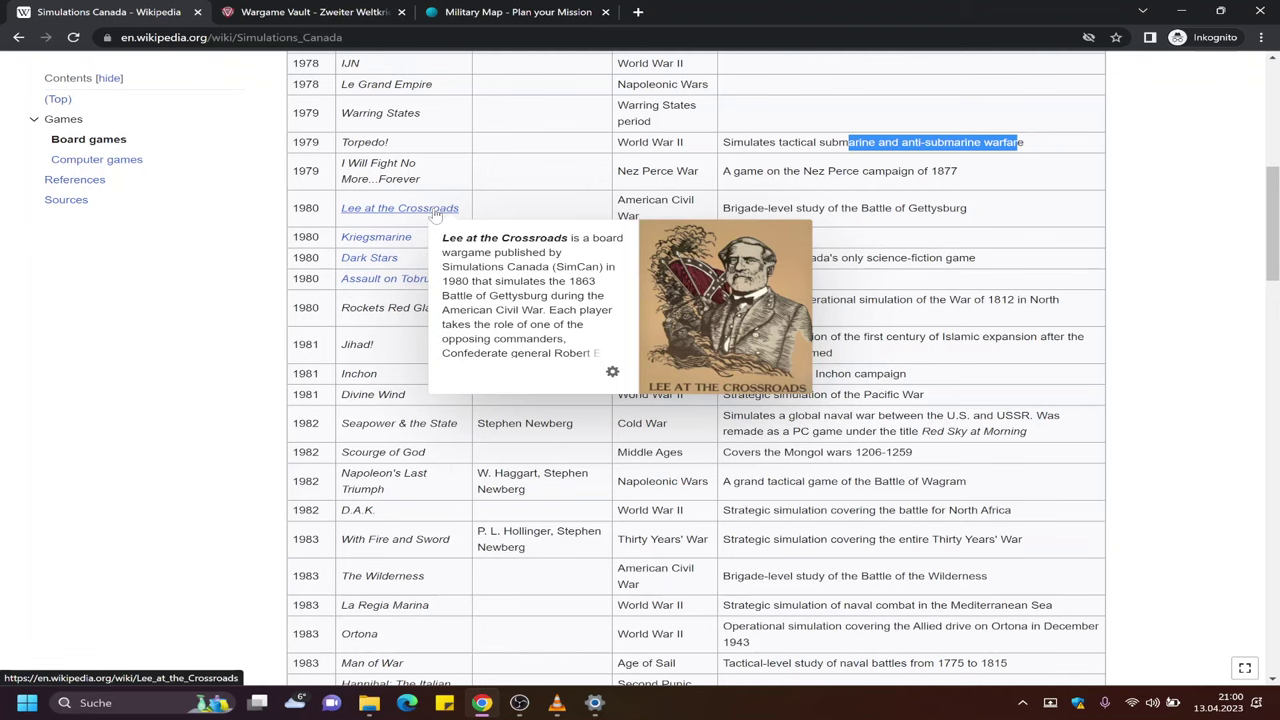
scroll(228, 303, down, 1)
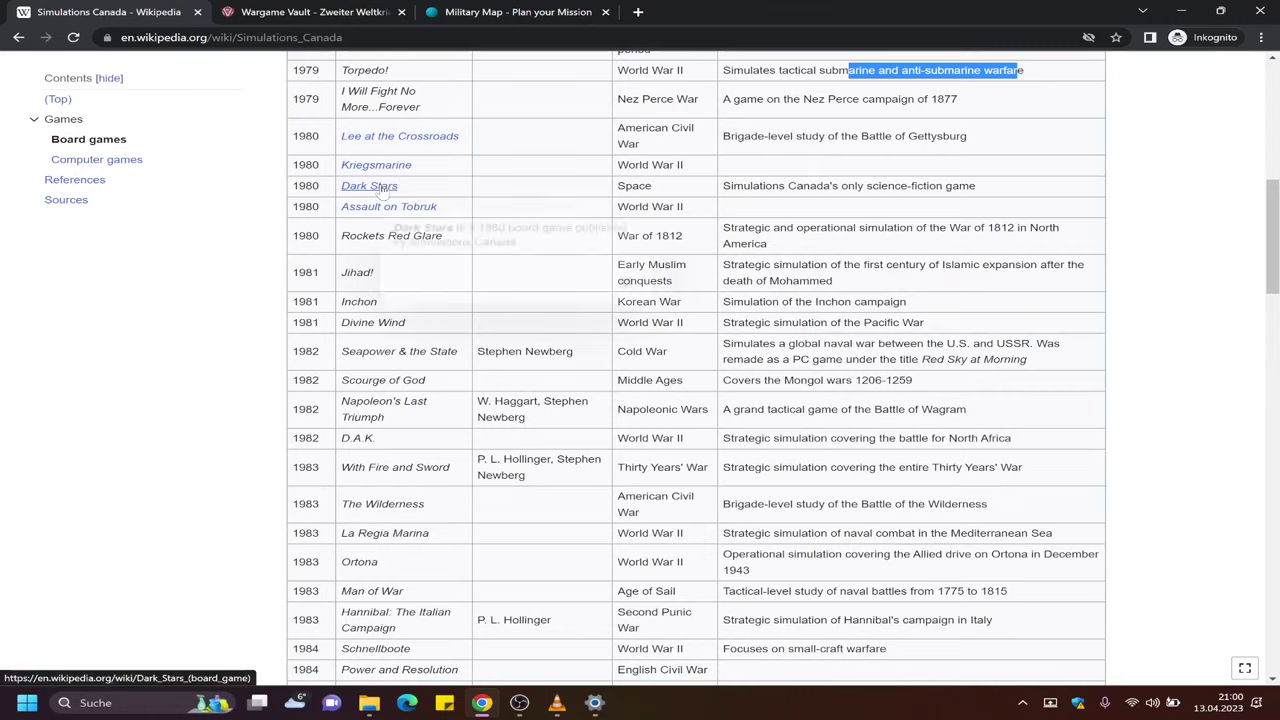
scroll(220, 302, up, 1)
scroll(220, 302, up, 3)
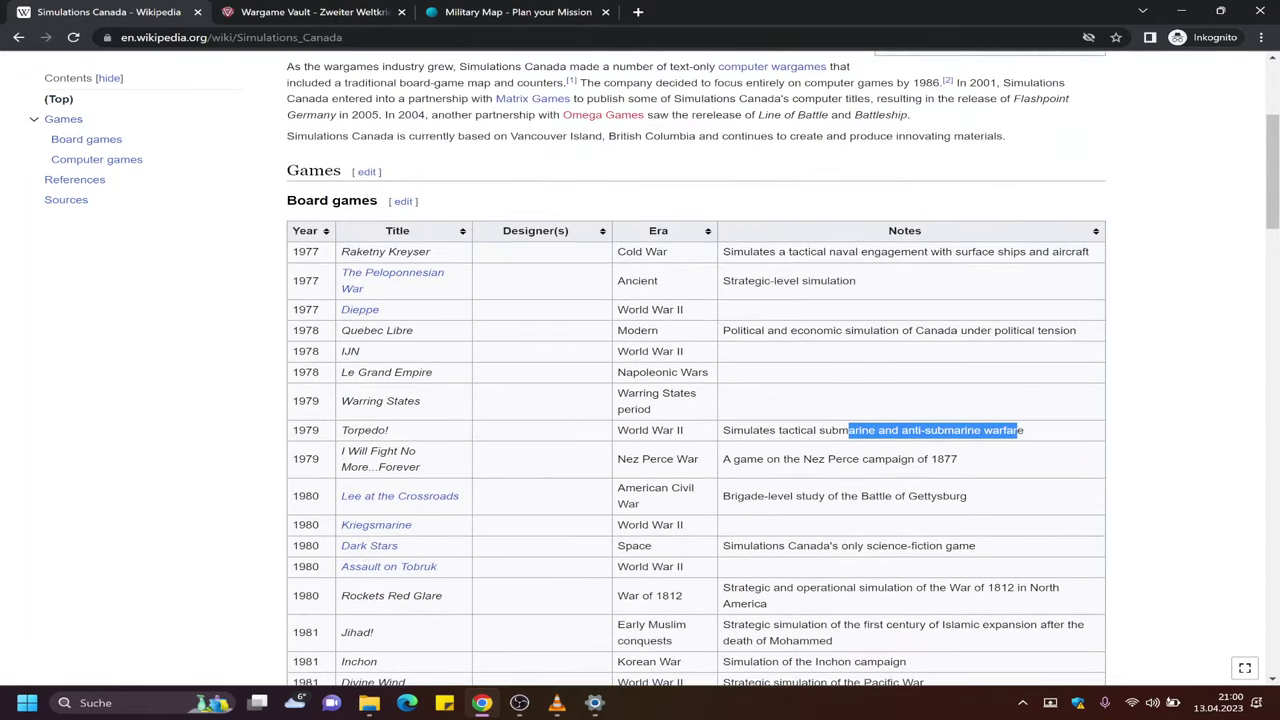
Scroll down to the 1986–1993 Computer games table with the Main Battle Tank titles
scroll(225, 375, down, 15)
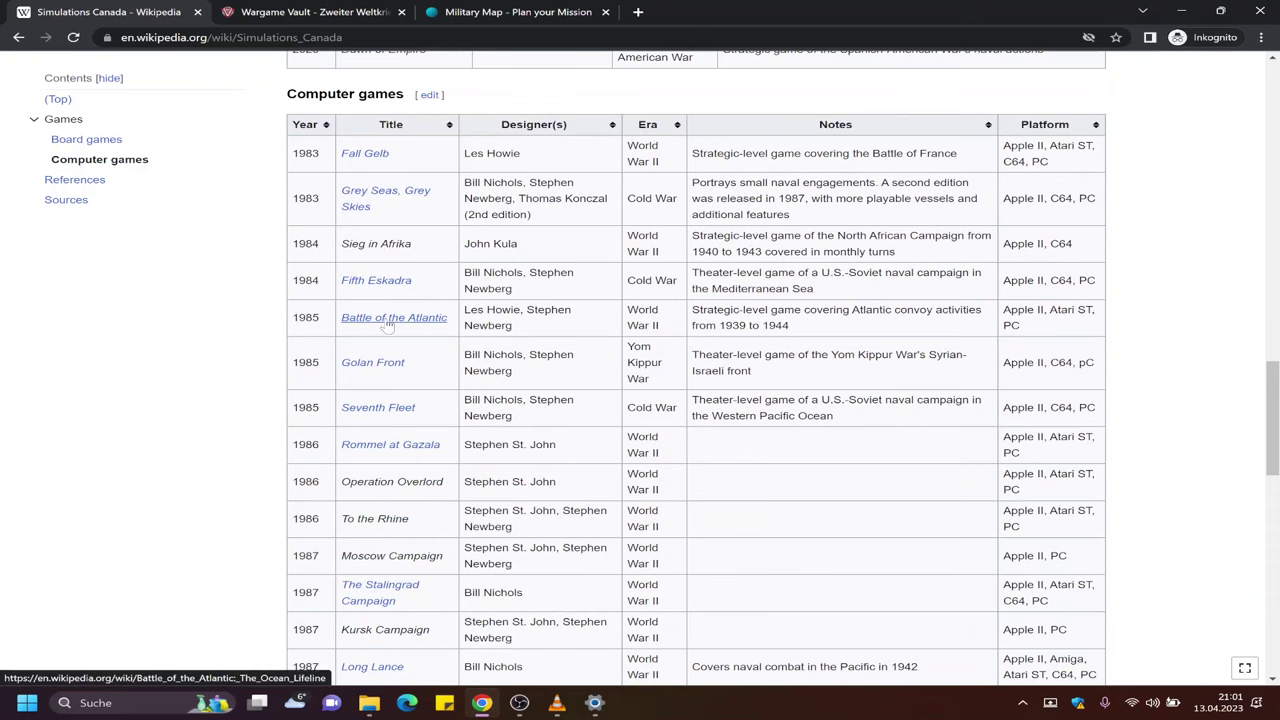
scroll(392, 400, down, 1)
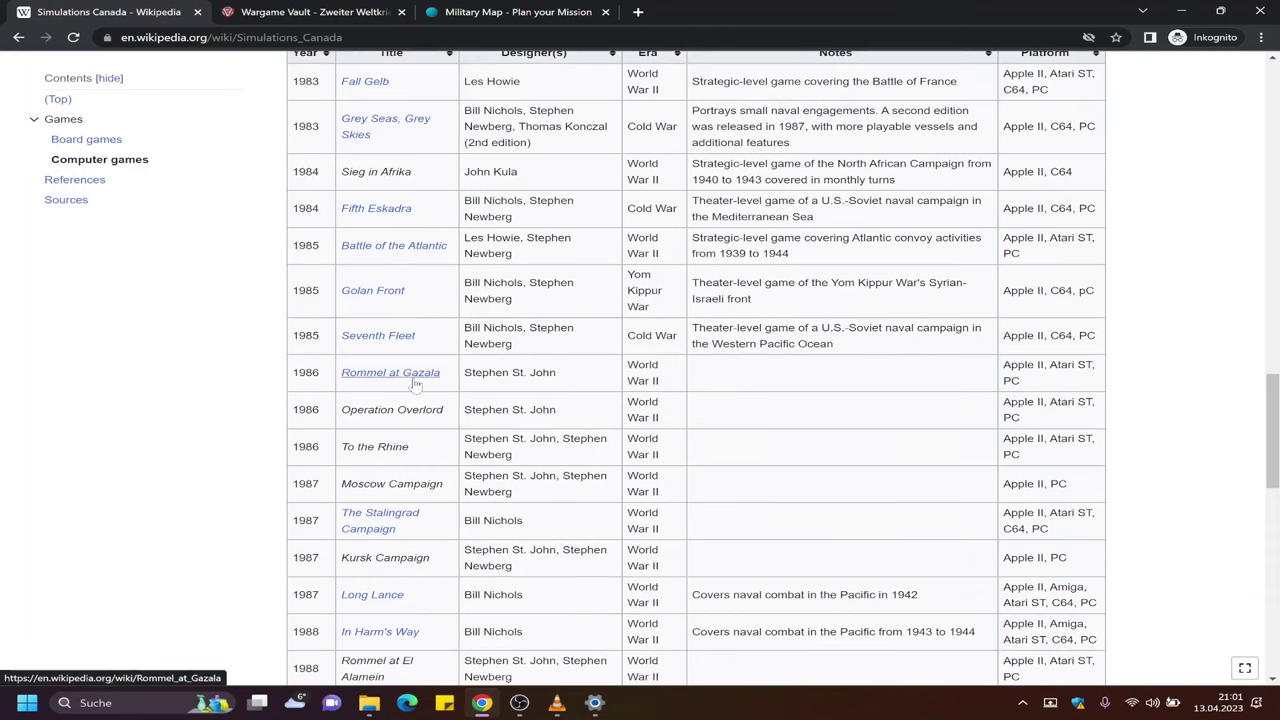
mouse_move(415, 385)
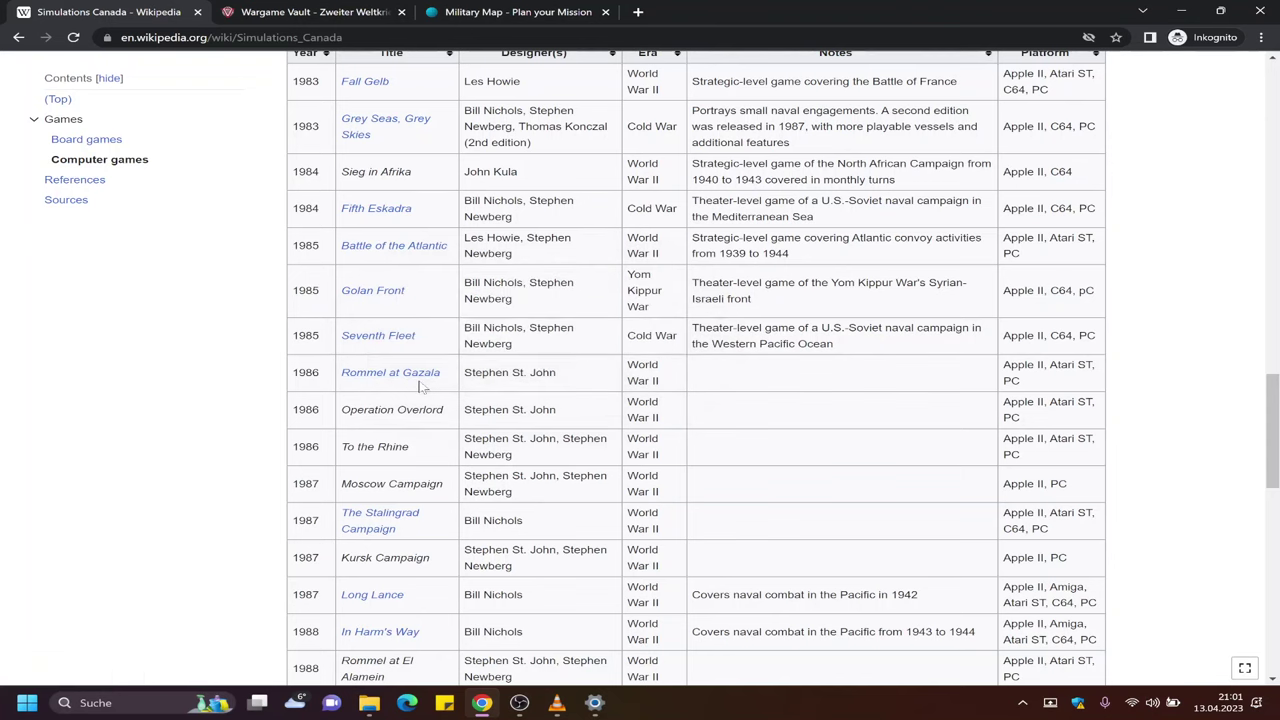
scroll(443, 401, down, 1)
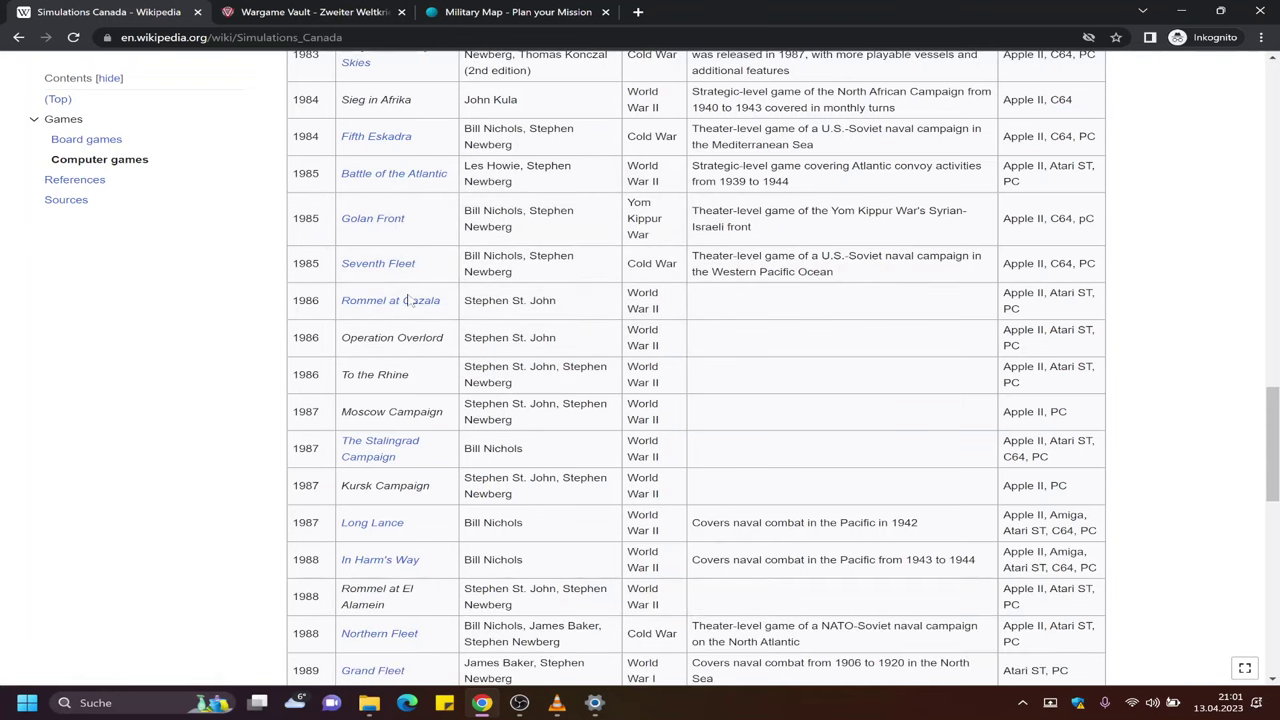
scroll(413, 328, down, 1)
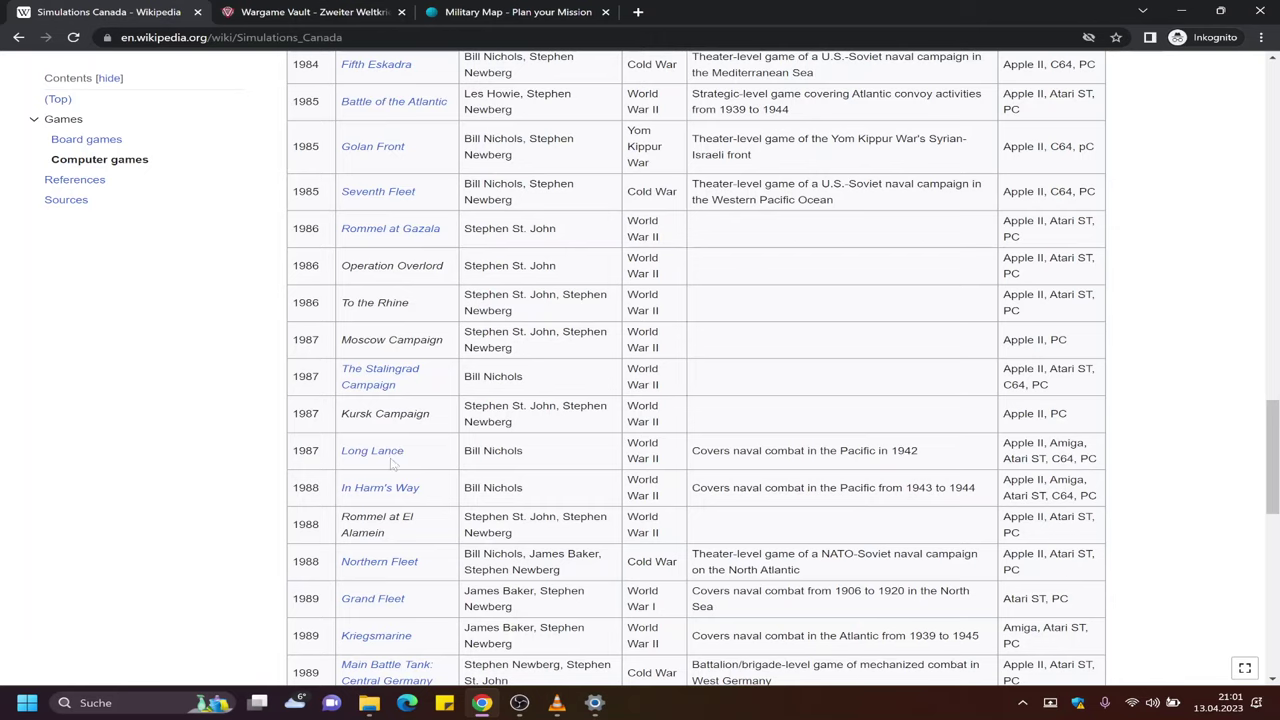
scroll(394, 438, down, 1)
scroll(410, 460, down, 2)
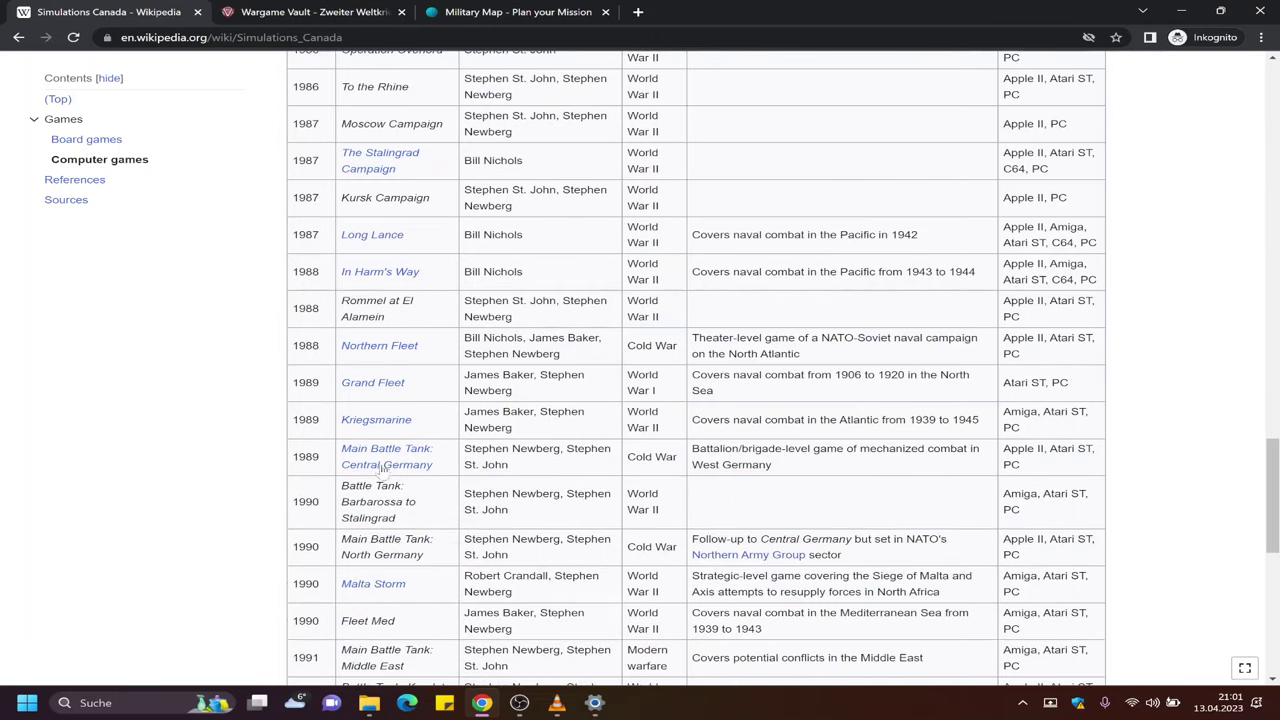
scroll(380, 450, down, 1)
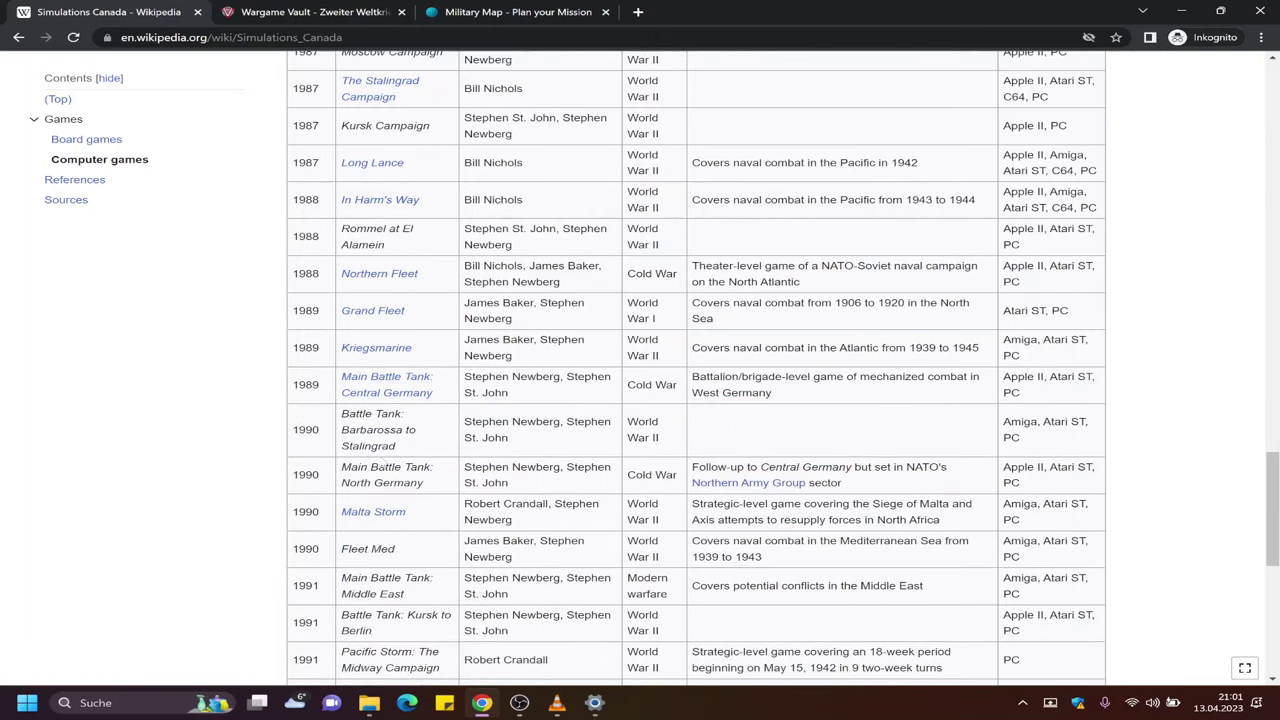
scroll(380, 480, down, 1)
scroll(387, 459, down, 1)
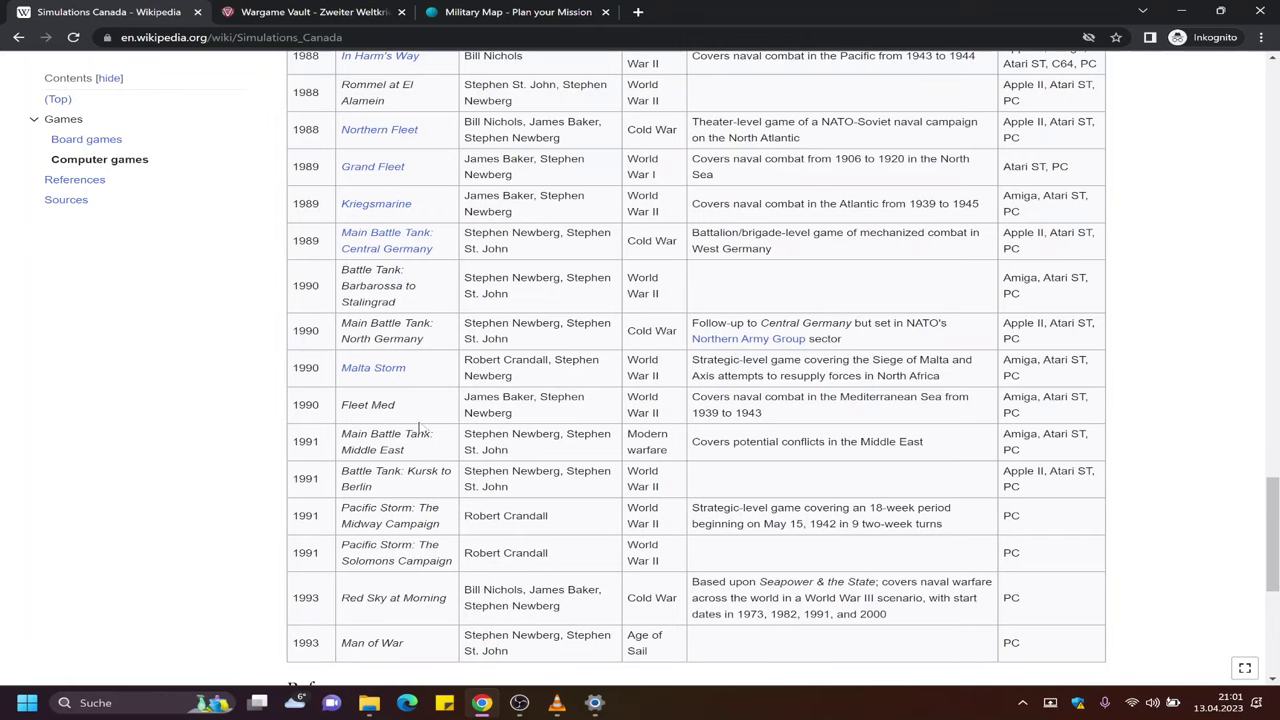
scroll(420, 430, up, 2)
scroll(420, 428, up, 3)
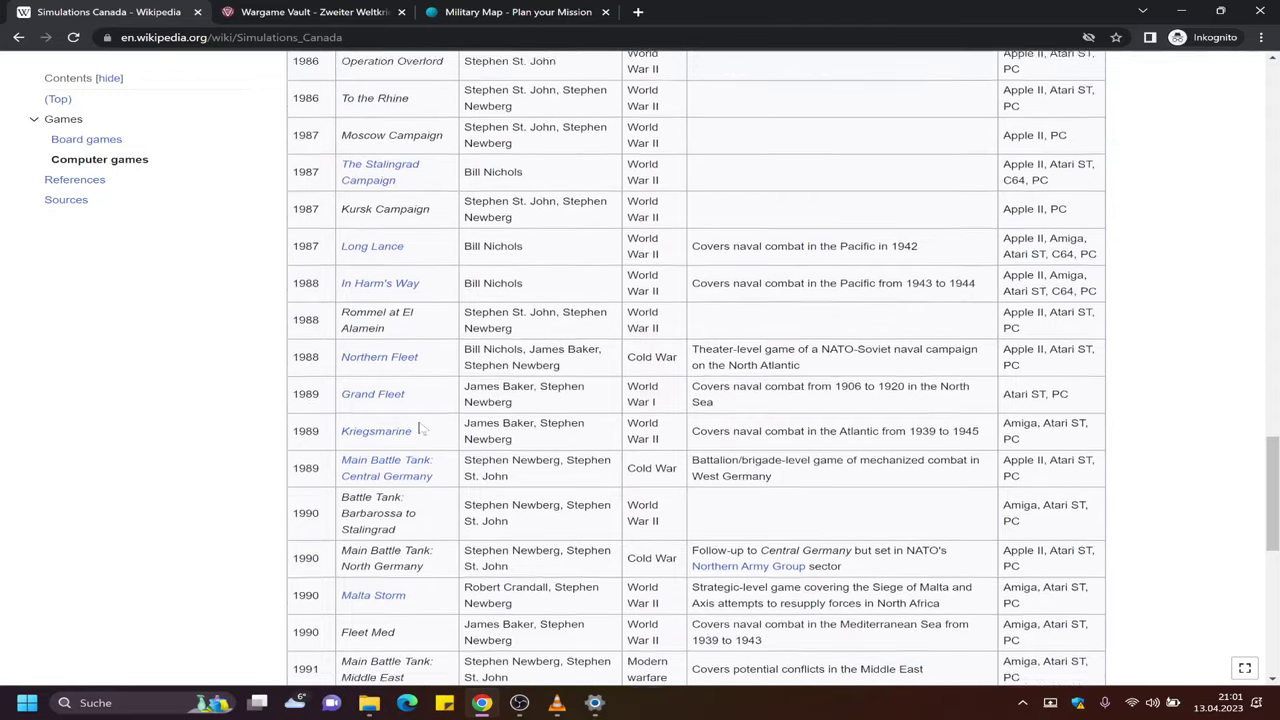
scroll(418, 215, down, 1)
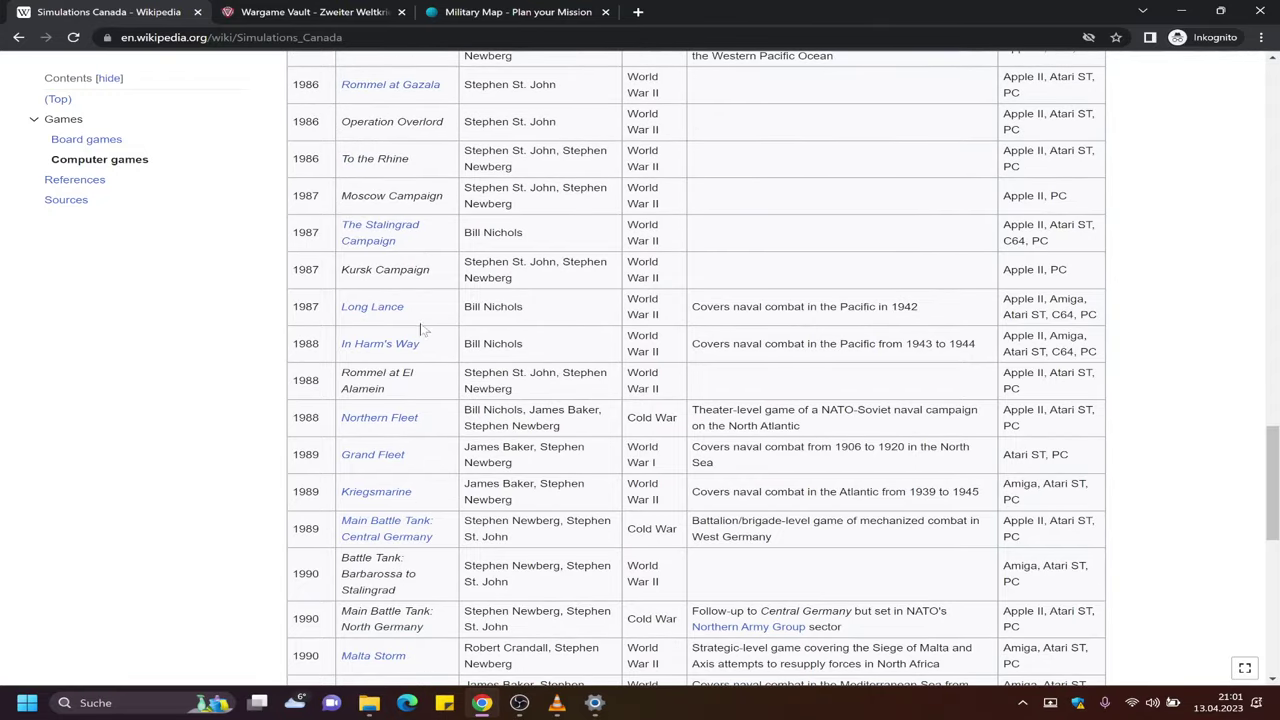
scroll(420, 335, down, 4)
scroll(410, 350, down, 2)
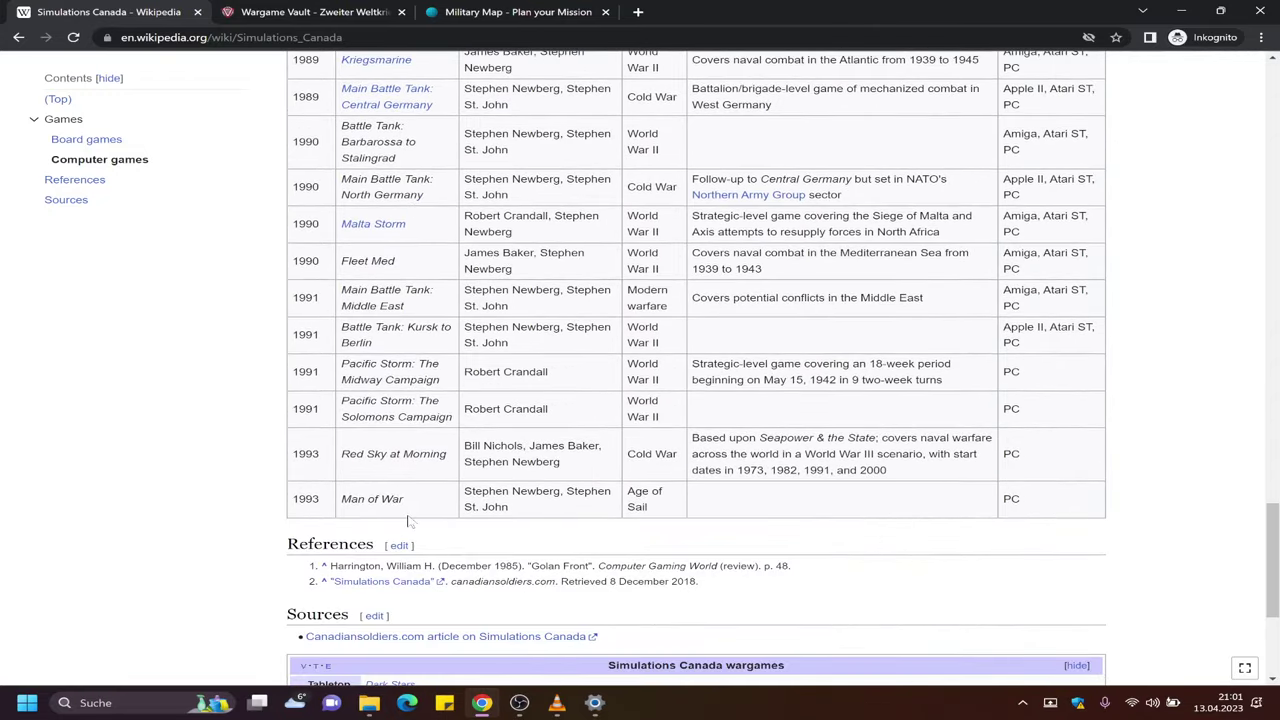
scroll(410, 476, up, 1)
scroll(408, 476, up, 1)
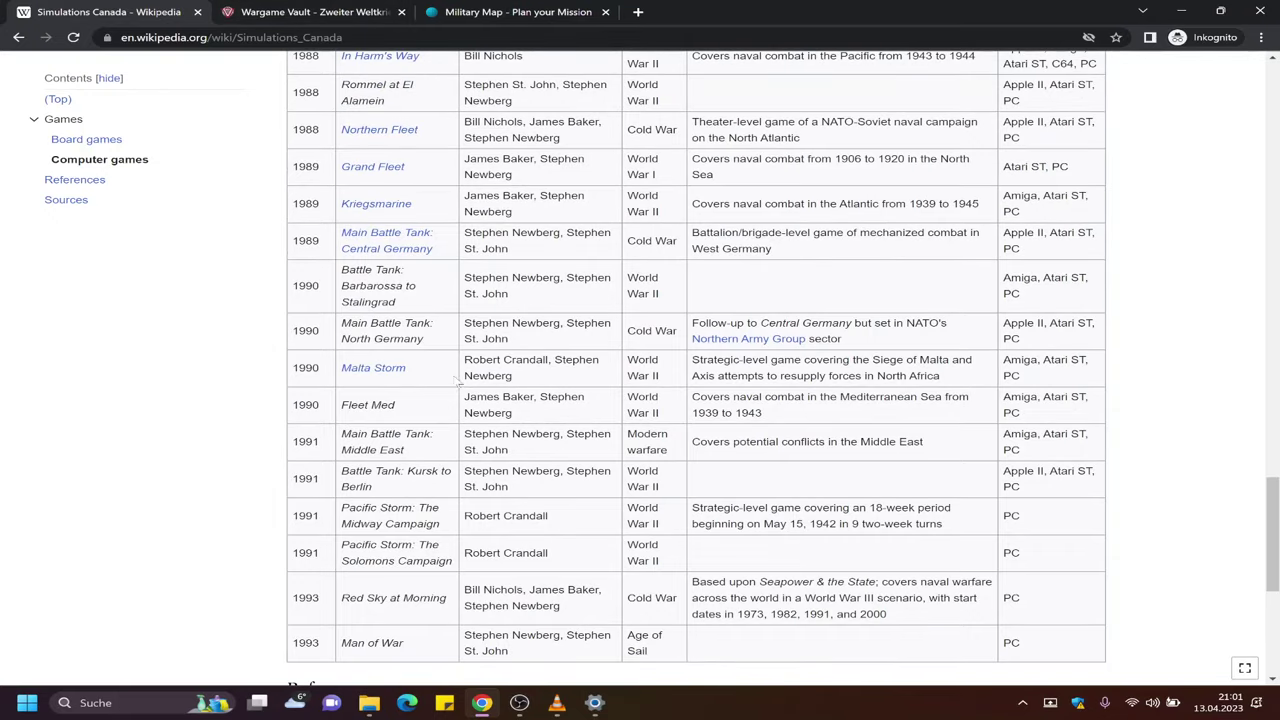
Return to the Battle Tank military map after a brief look at the Wargame Vault listing
click(505, 12)
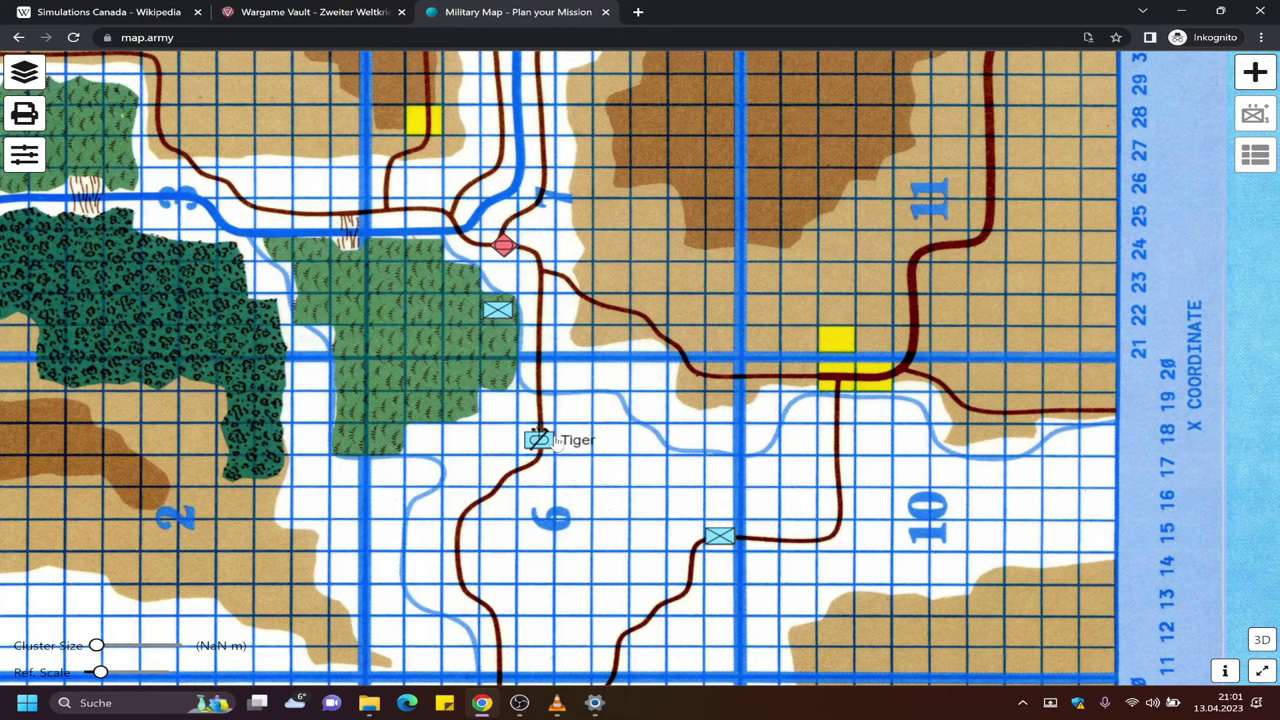
click(307, 14)
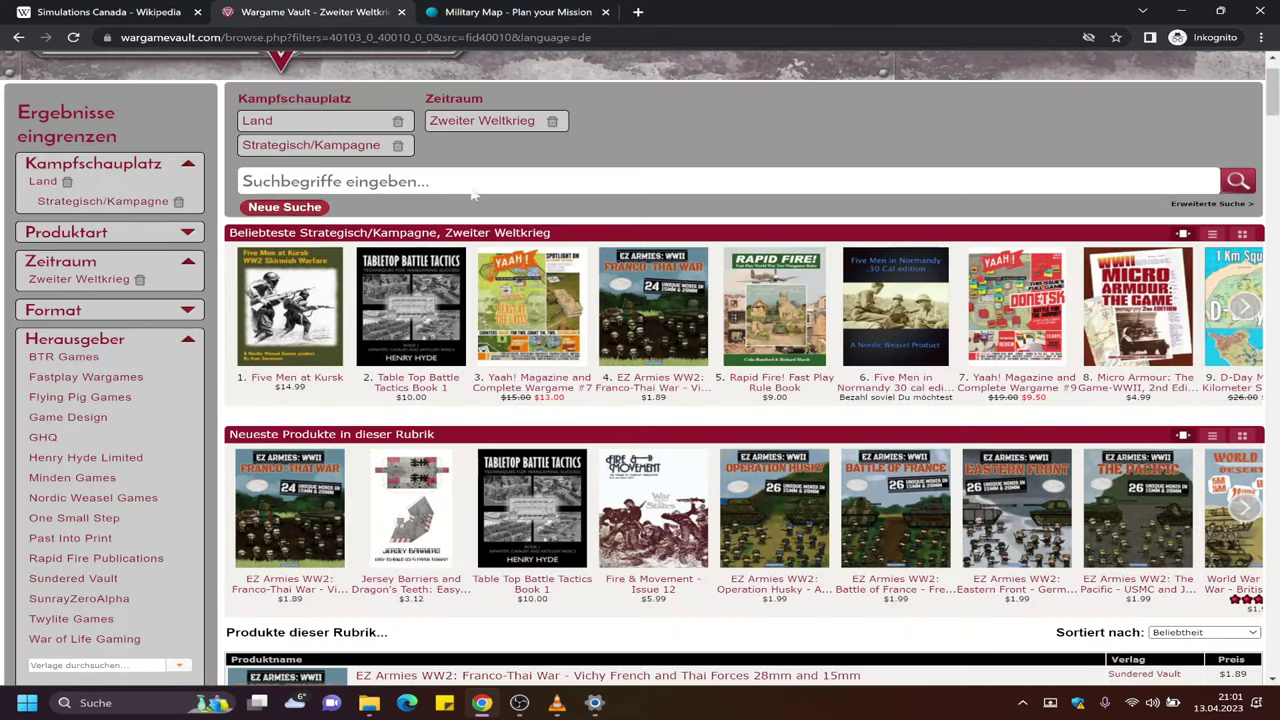
click(509, 11)
click(519, 703)
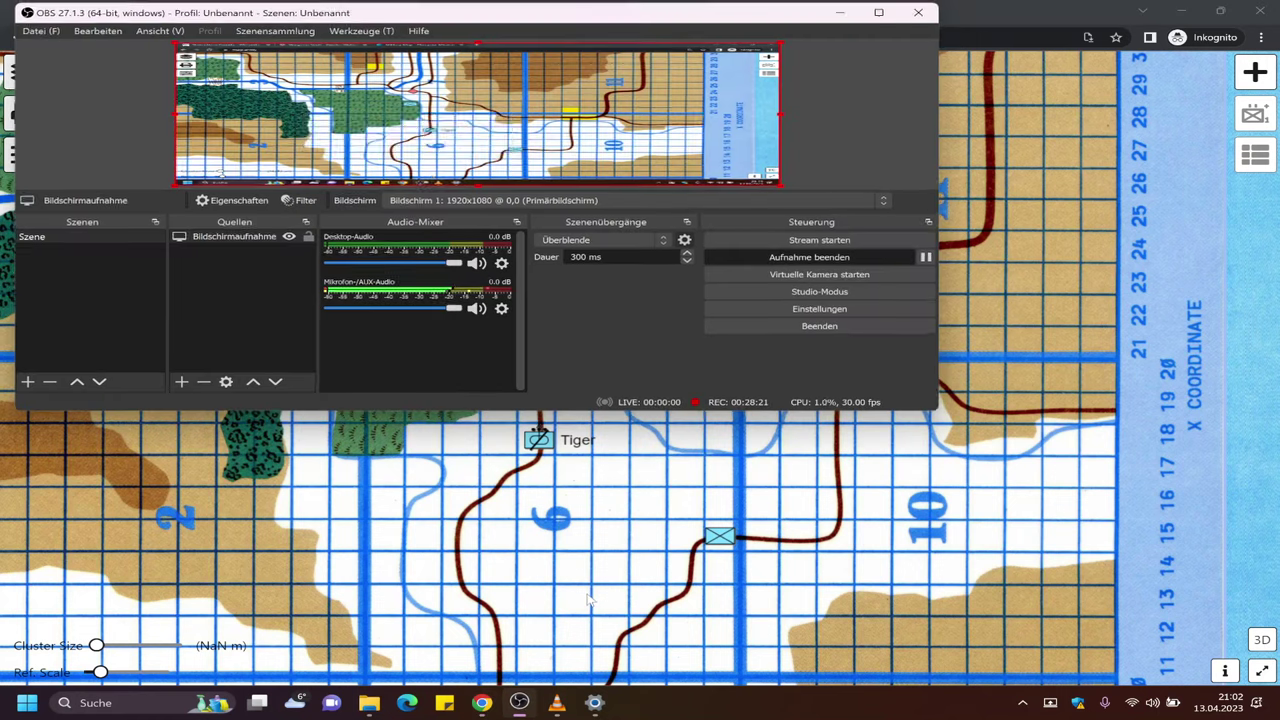